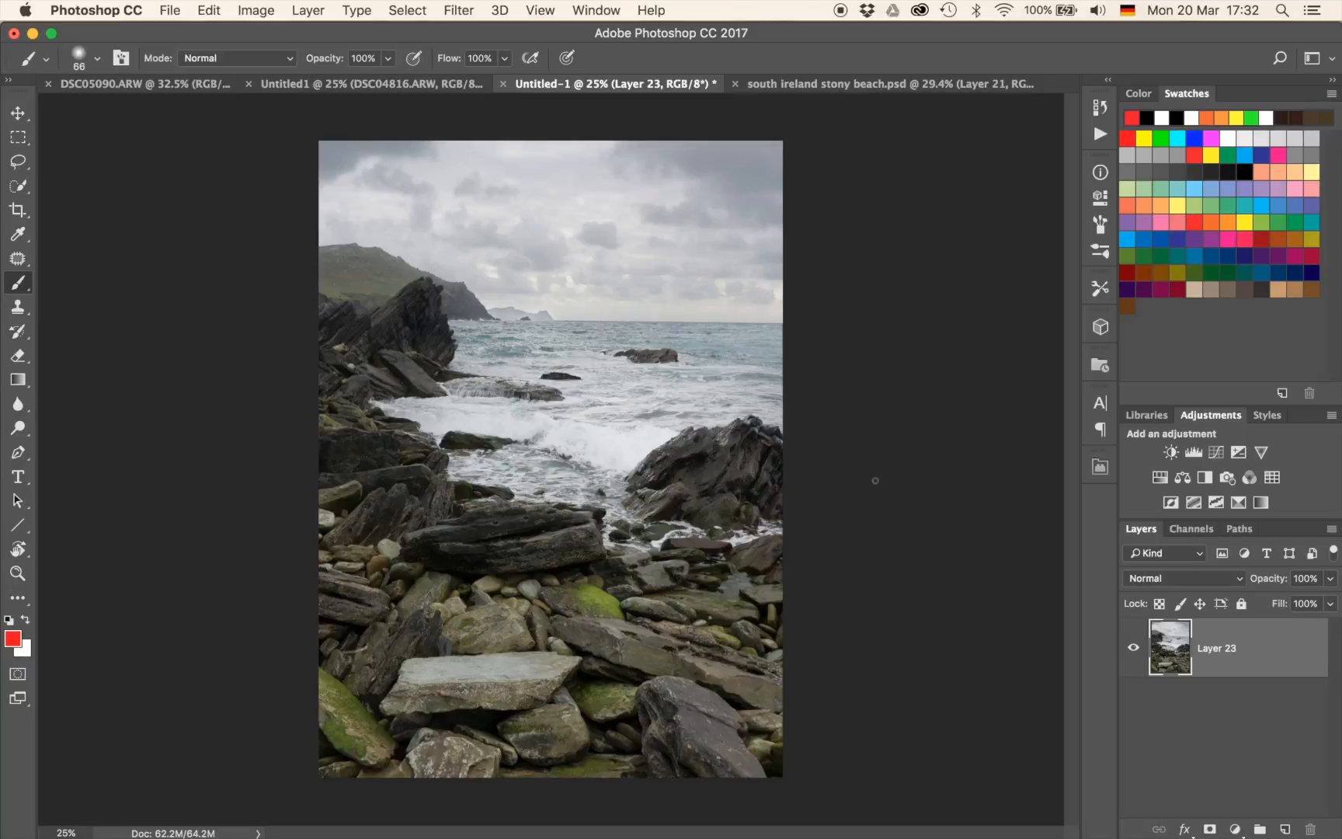
Add a new layer and sketch a small red sun with rays on the horizon above the sea.
key(super+shift+alt+n)
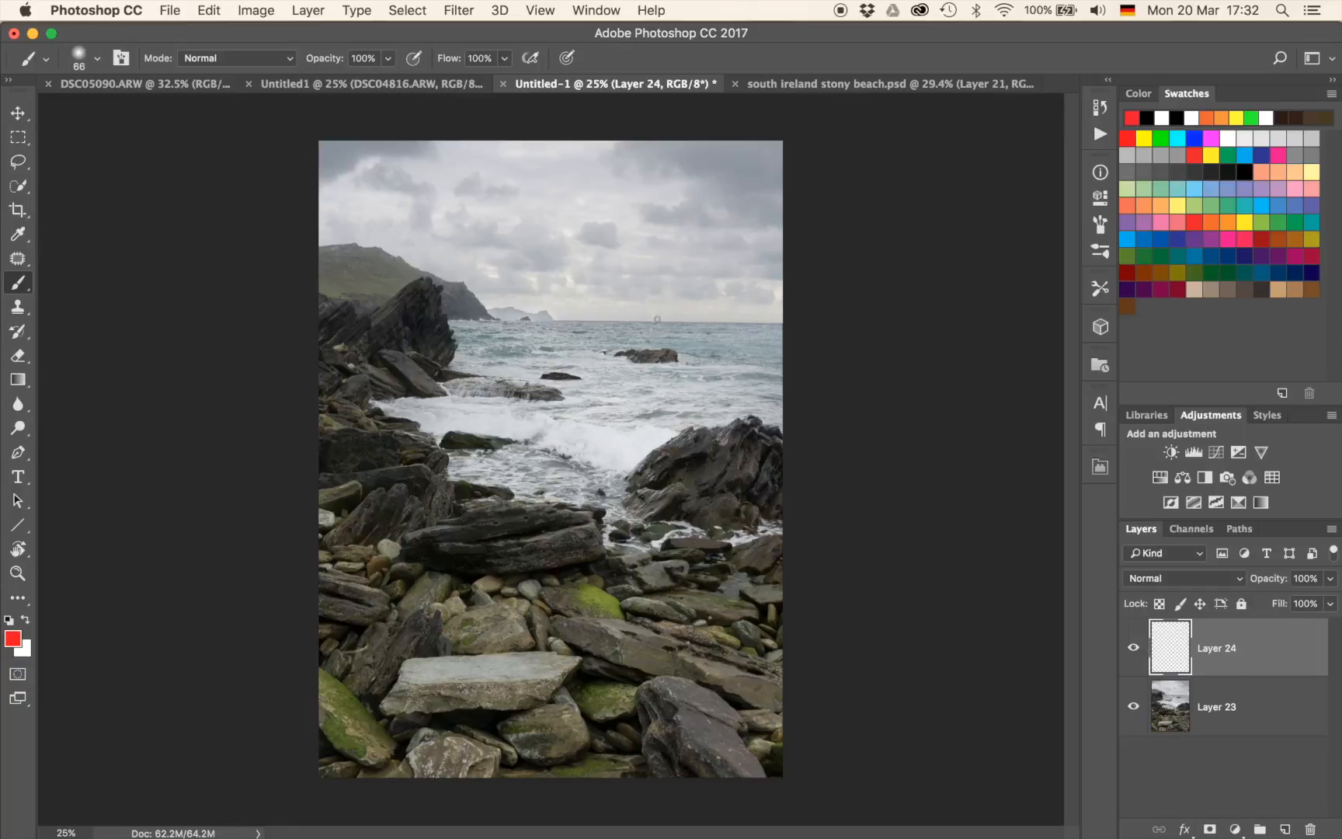
mouse_move(666, 316)
mouse_down()
mouse_move(669, 296)
mouse_move(696, 310)
mouse_move(687, 320)
mouse_up()
mouse_move(640, 280)
mouse_down()
mouse_move(660, 301)
mouse_move(729, 285)
mouse_move(720, 321)
mouse_up()
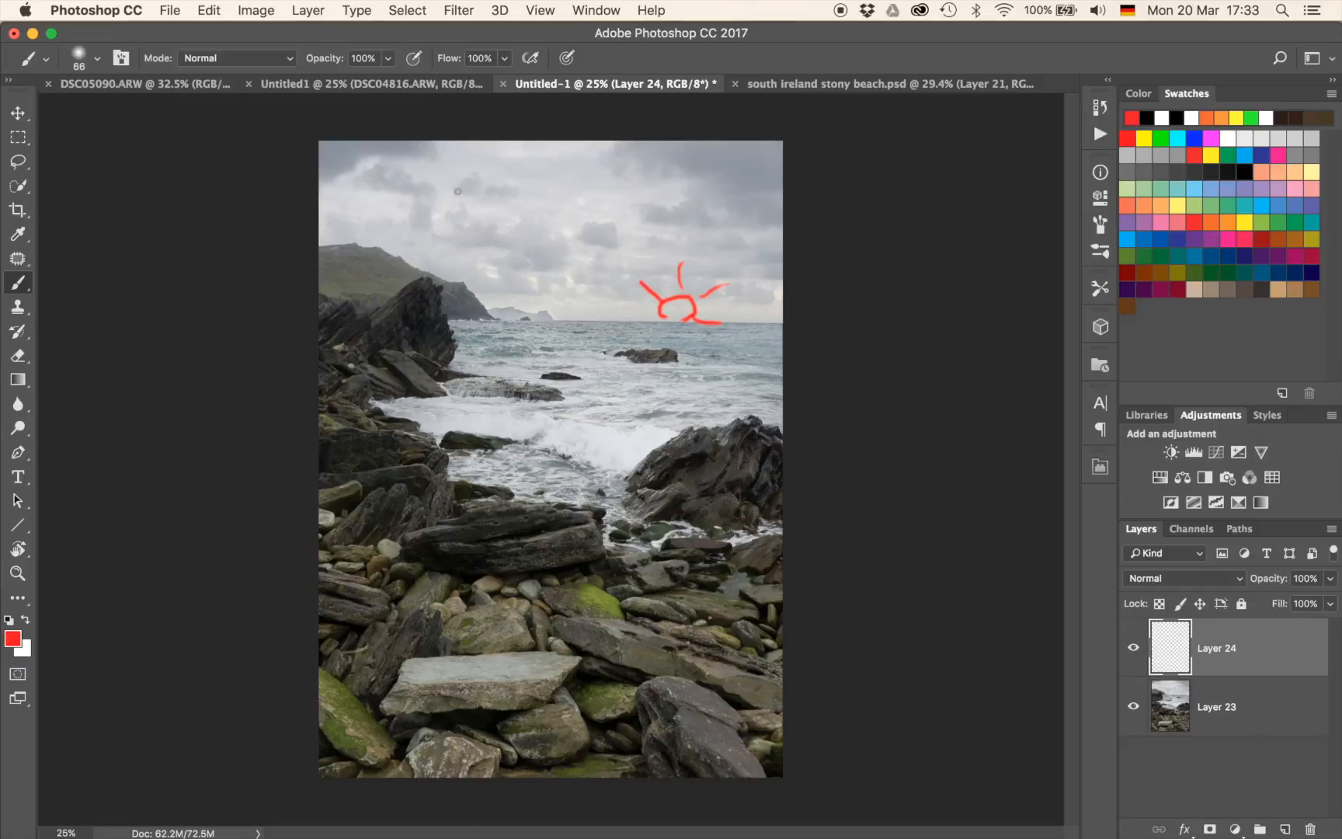
Handwrite the underlined letters "yor" in red across the sky and draw a downward arrow towards the sketched sun.
drag(458, 191, 503, 205)
drag(515, 175, 488, 257)
mouse_move(548, 185)
mouse_down()
mouse_move(540, 217)
mouse_move(553, 178)
mouse_move(613, 229)
mouse_move(627, 177)
mouse_up()
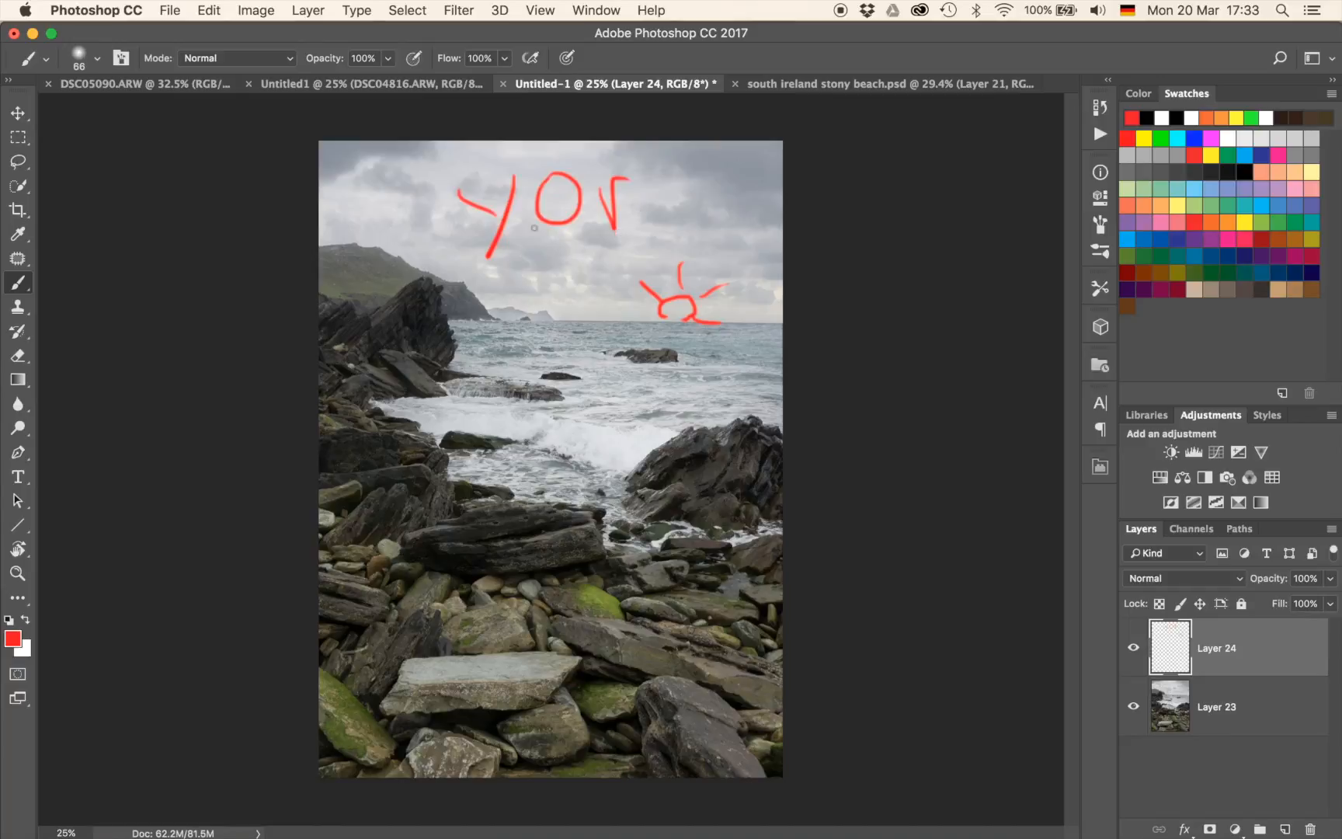
drag(493, 231, 630, 210)
mouse_move(695, 190)
mouse_down()
mouse_move(680, 221)
mouse_move(692, 214)
mouse_move(698, 230)
mouse_move(682, 249)
mouse_move(713, 268)
mouse_up()
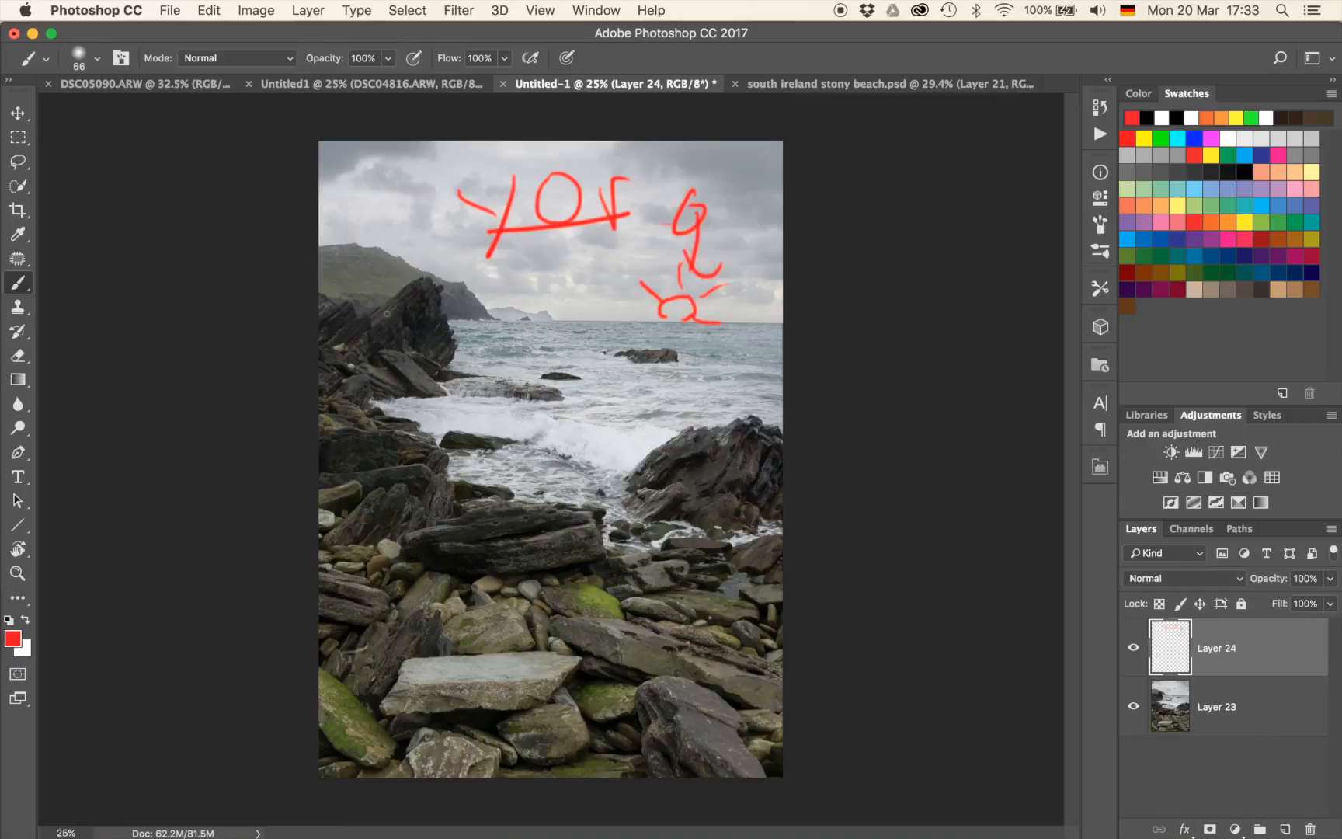
Circle the shoreline rocks on the left of the photo and cross out the foreground stones in red, then delete the annotation layer.
mouse_move(299, 503)
mouse_down()
mouse_move(471, 474)
mouse_move(459, 337)
mouse_move(320, 320)
mouse_up()
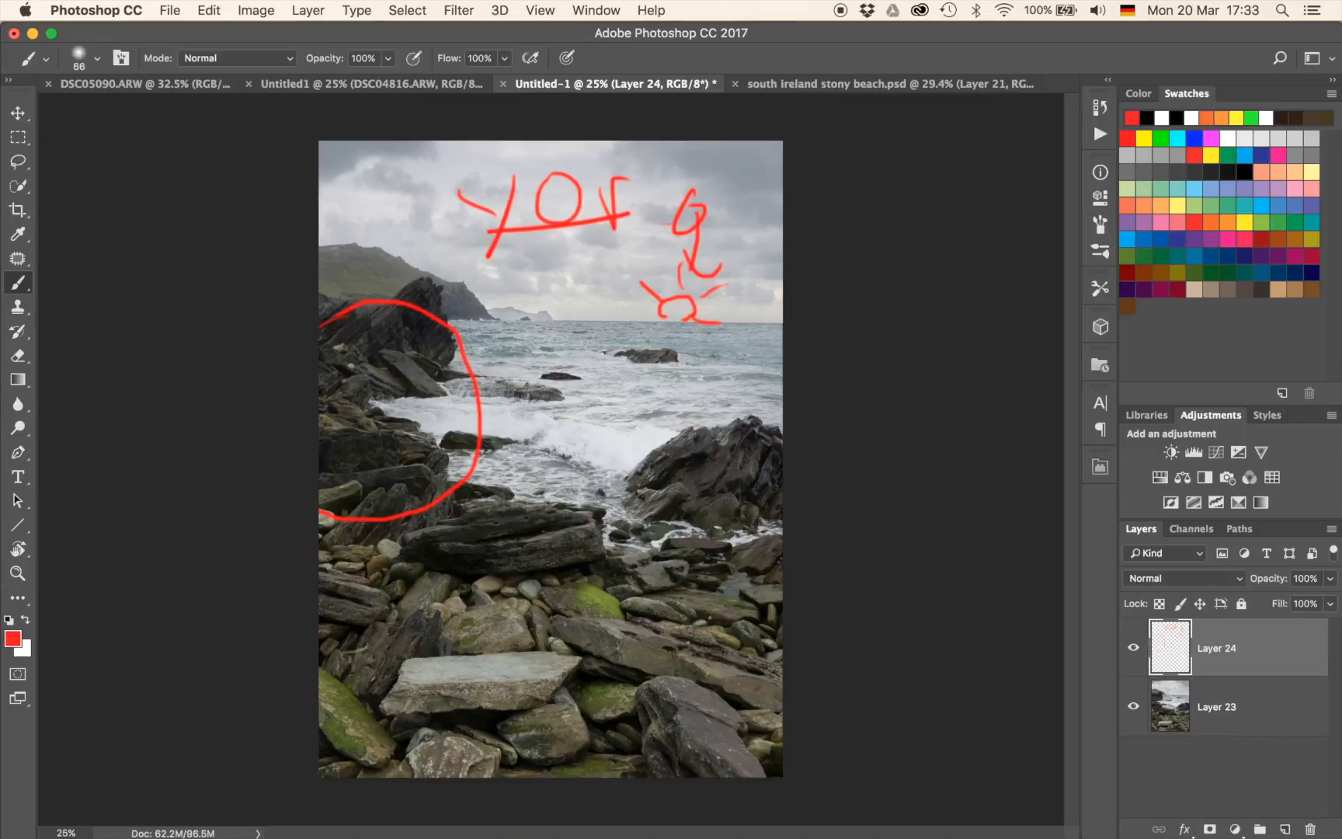
drag(497, 596, 586, 687)
drag(501, 664, 605, 594)
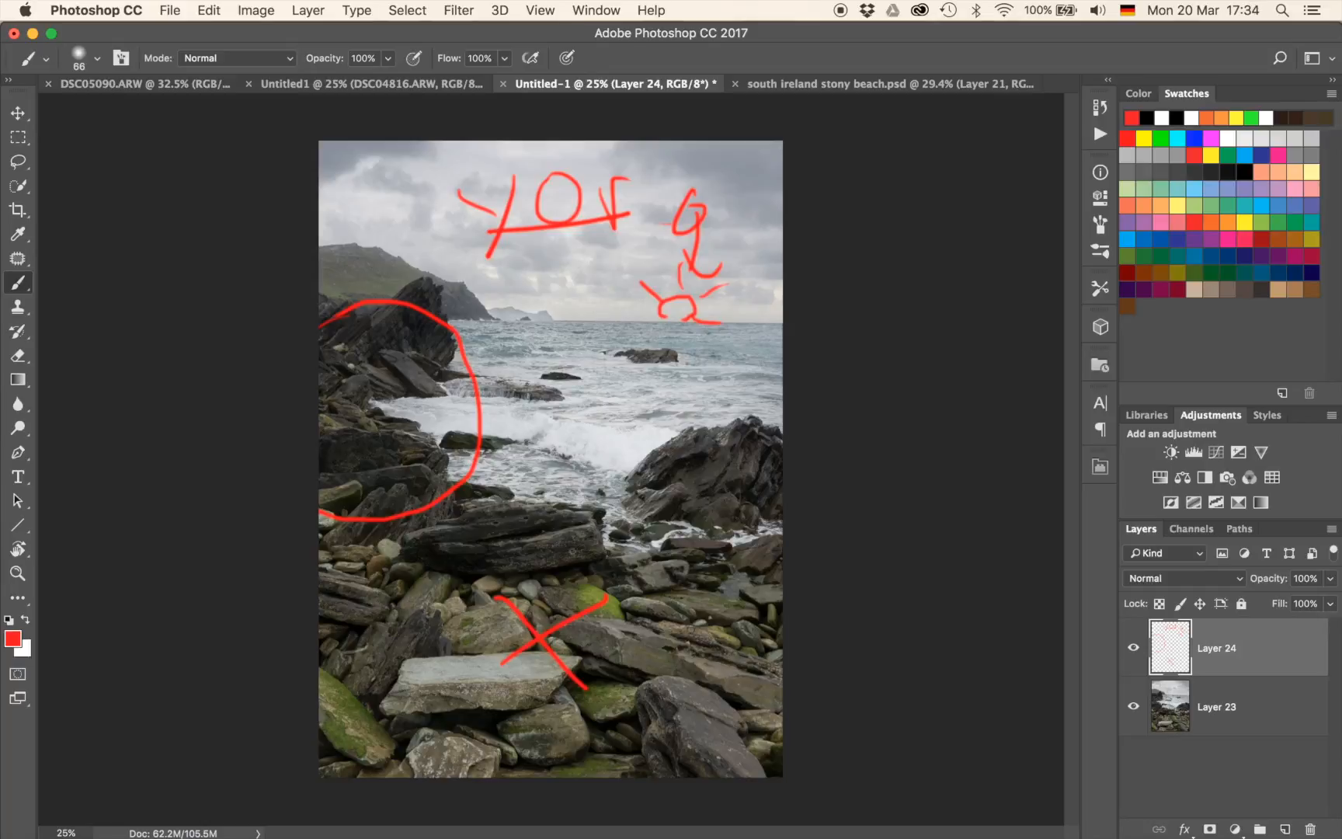
key(BackSpace)
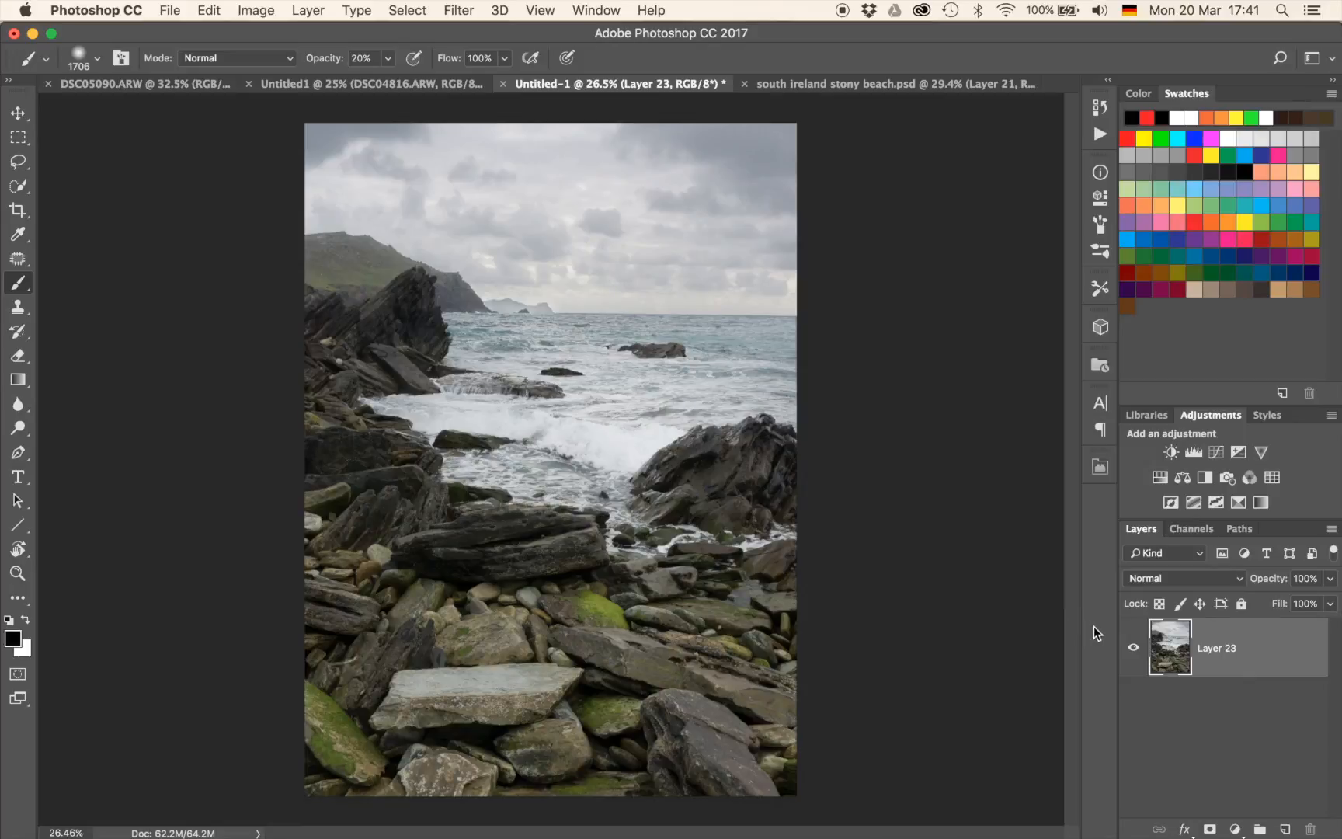
Duplicate Layer 23 and hide the original layer.
key(super+j)
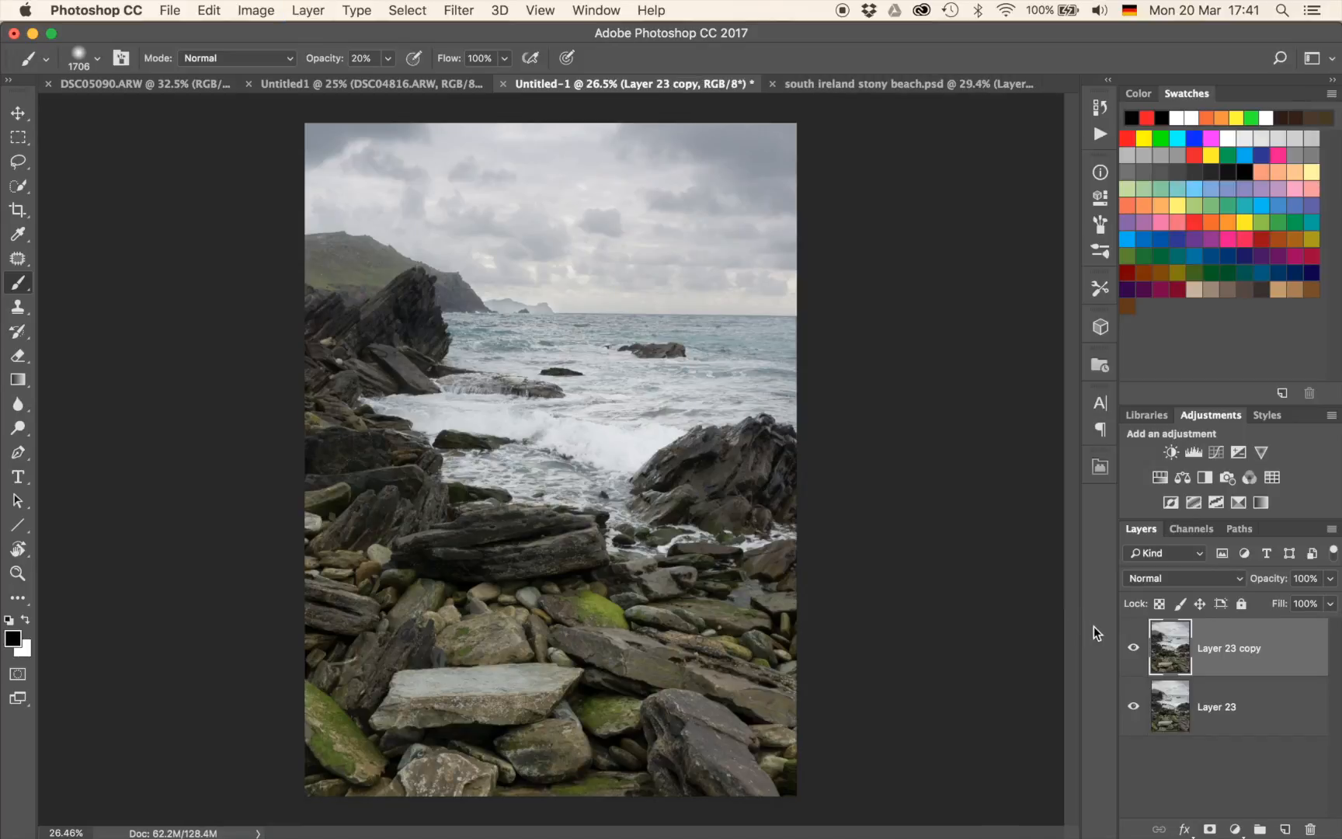
click(1134, 706)
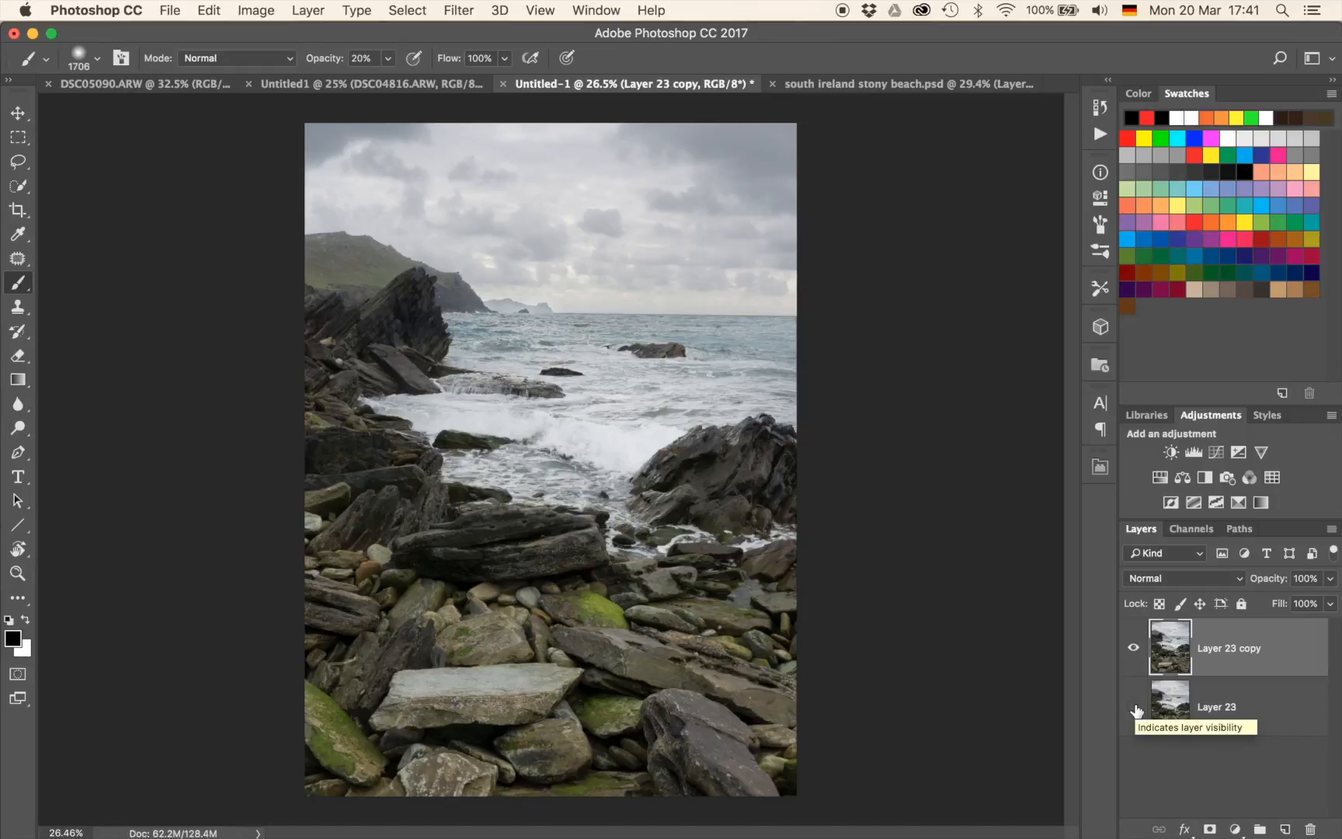
Apply Lighting Effects to the copy with a yellow point light of intensity 24 at the small sea rock, and show Layer 23 again.
click(471, 9)
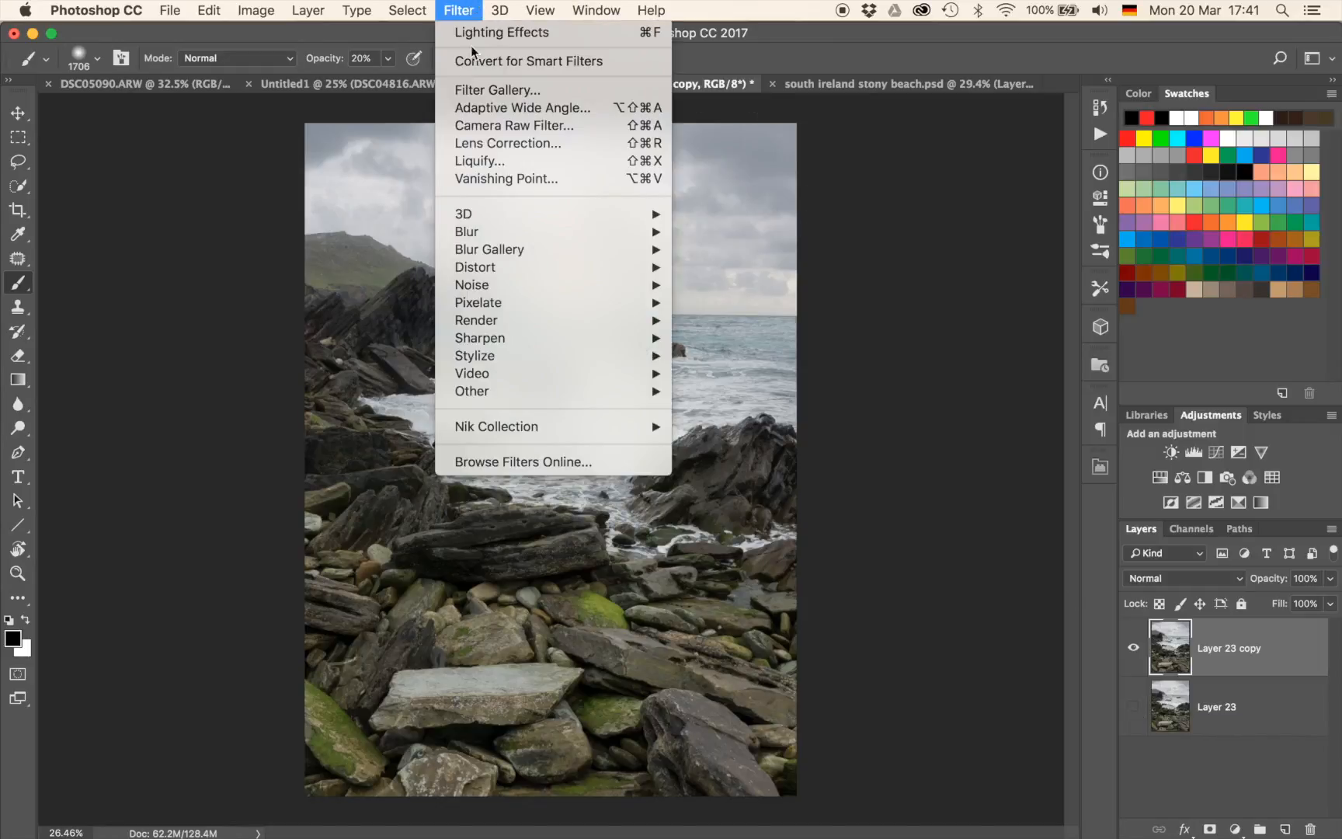
mouse_move(587, 318)
click(709, 456)
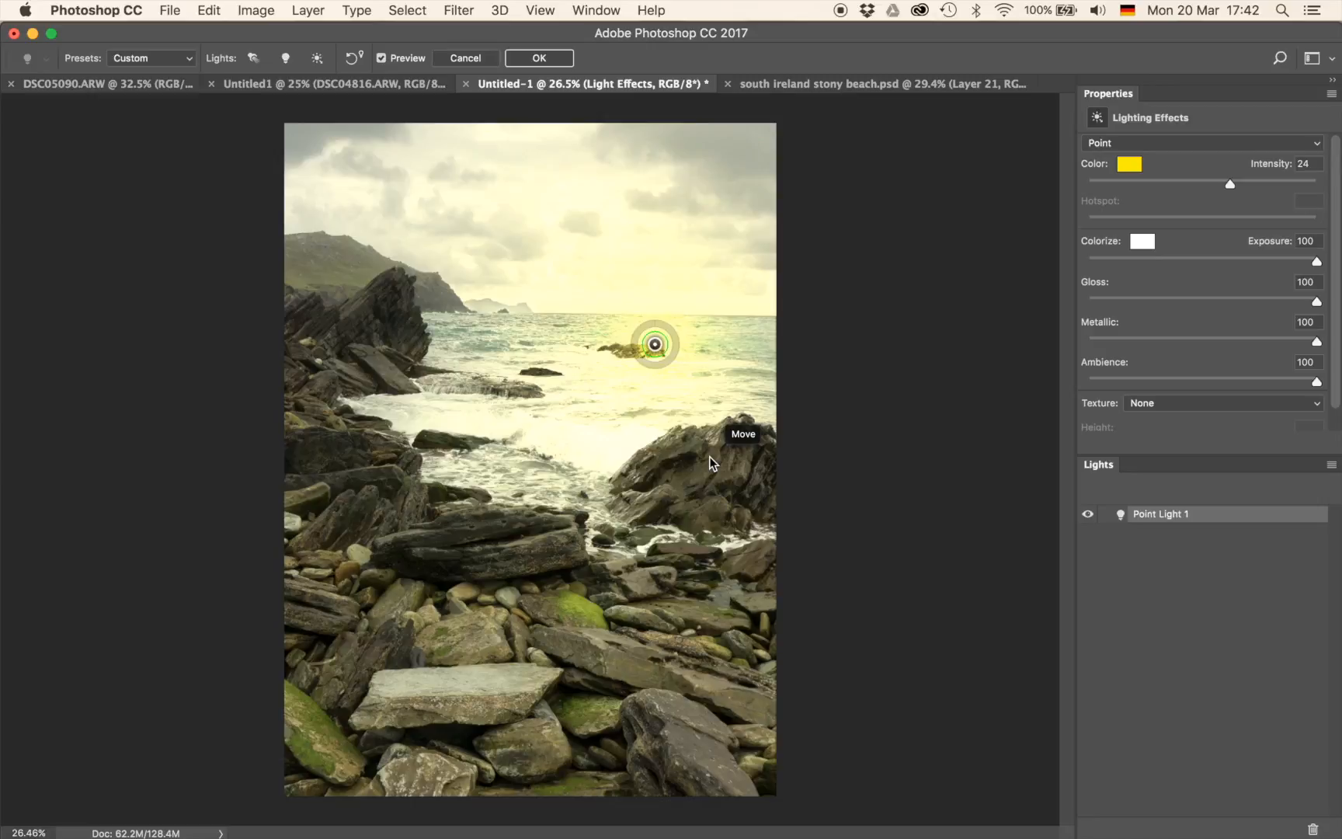
click(1116, 146)
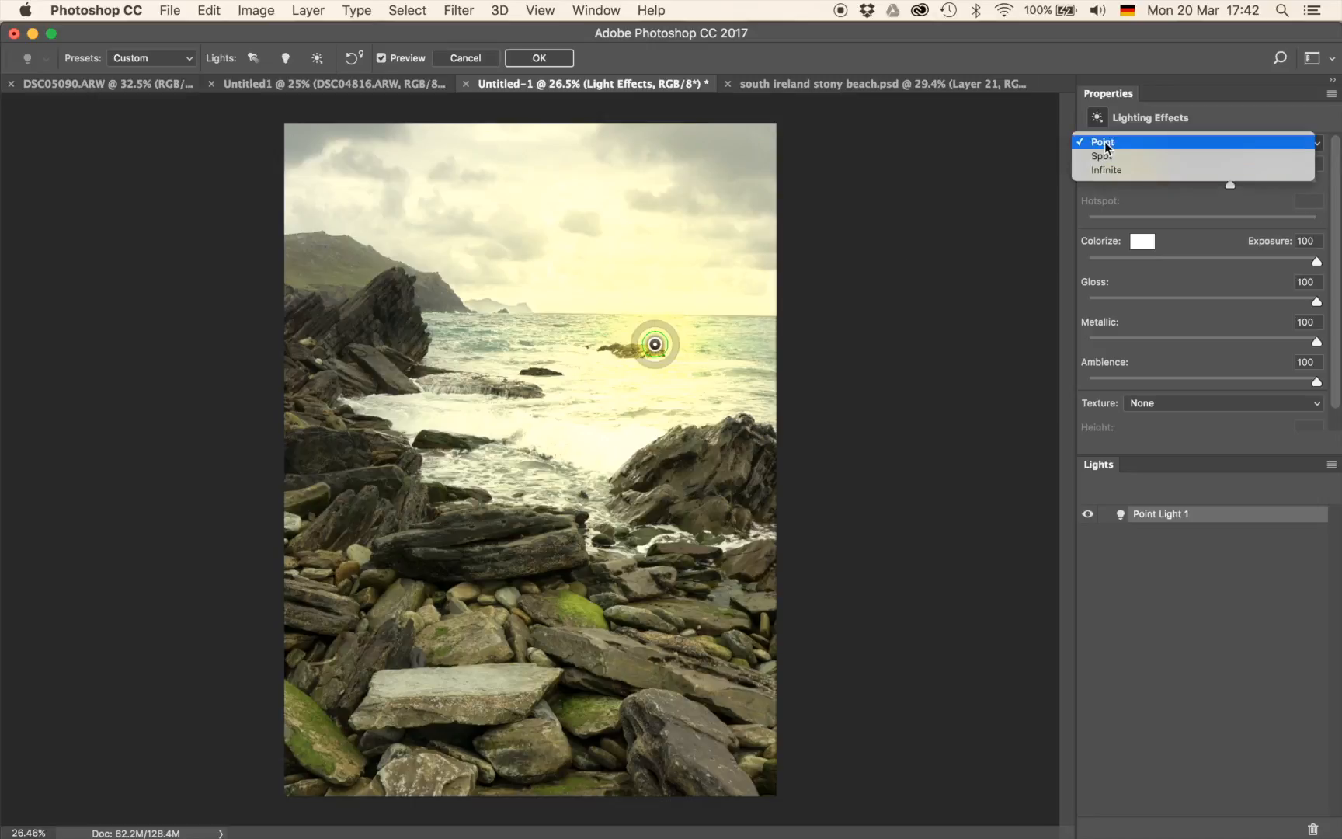
click(905, 213)
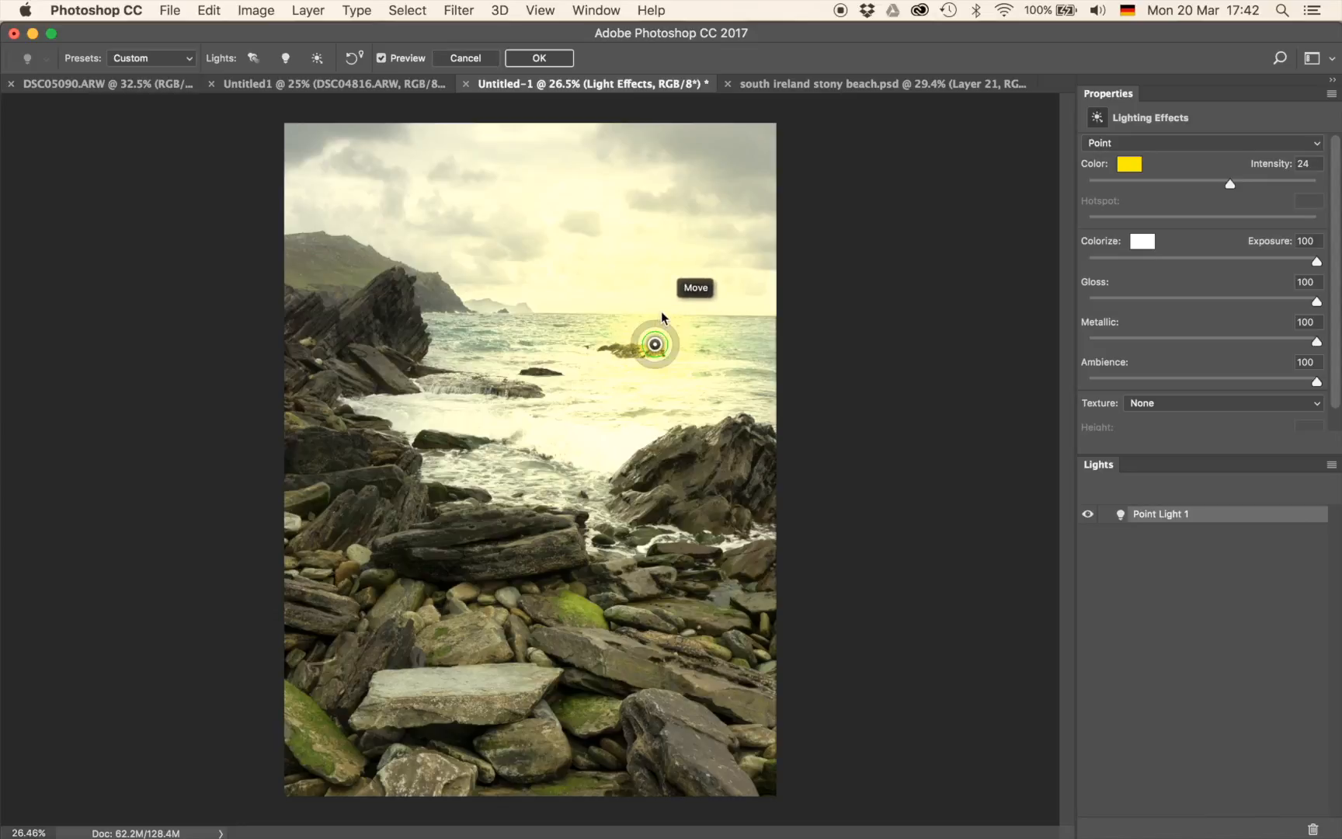
click(539, 58)
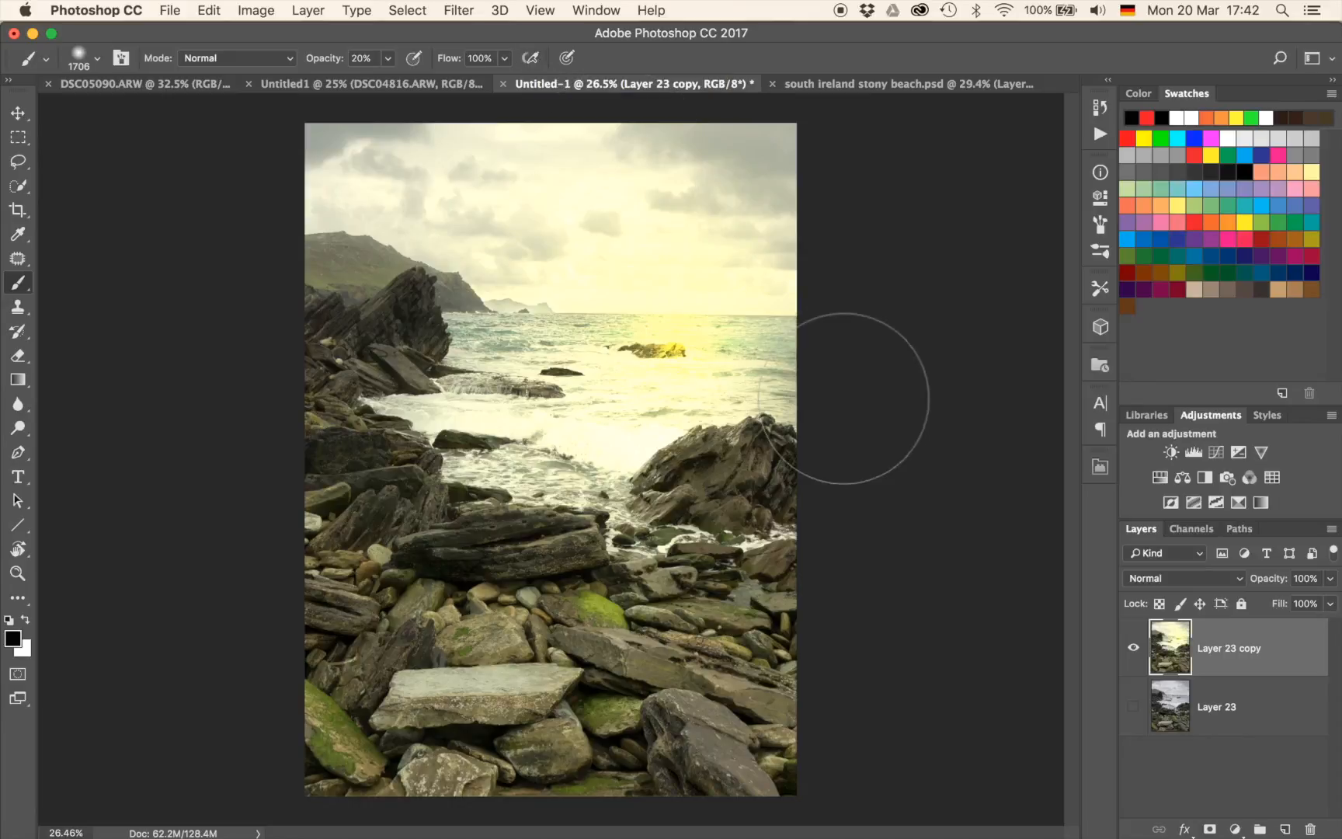
click(1133, 706)
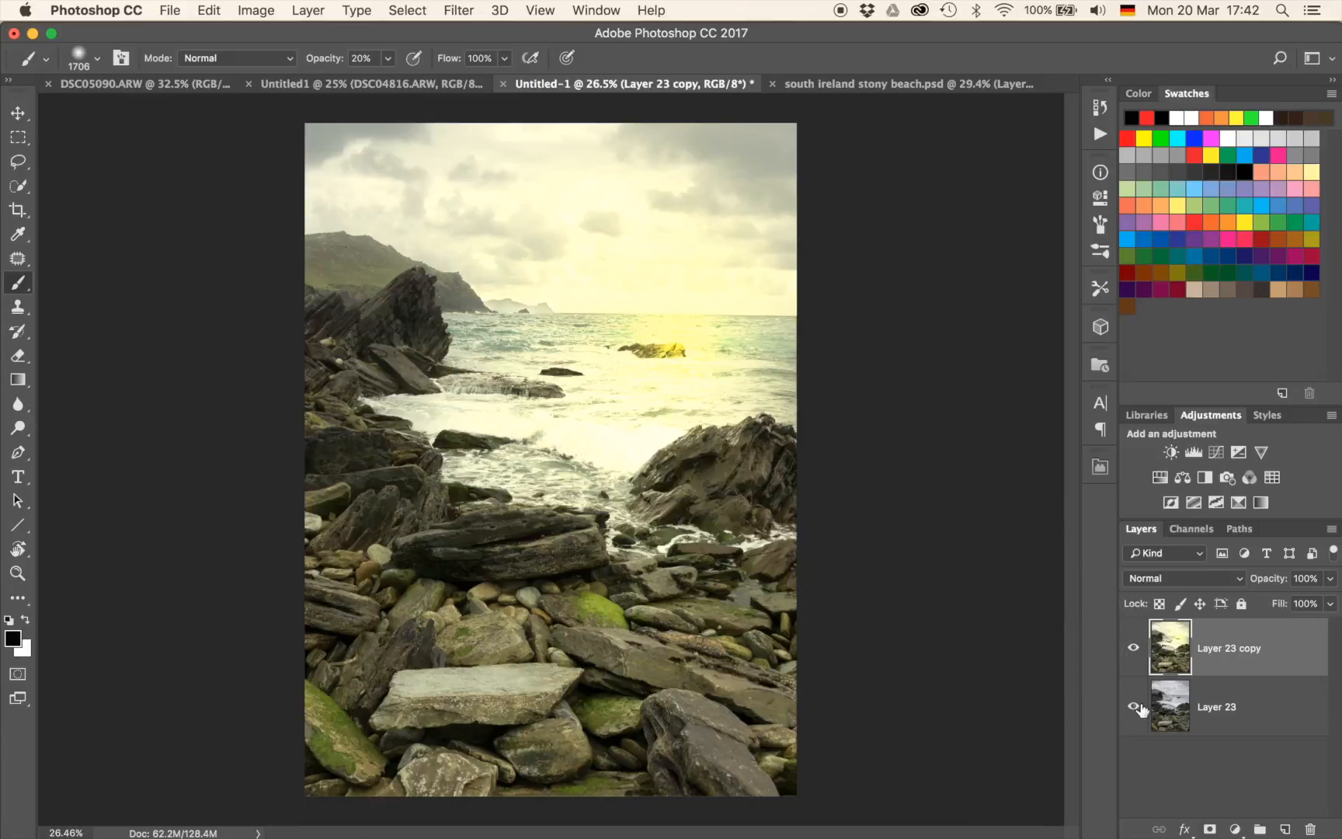
Compare the photo with and without the yellow lighting on Layer 23 copy.
click(1132, 655)
click(1132, 655)
click(1132, 659)
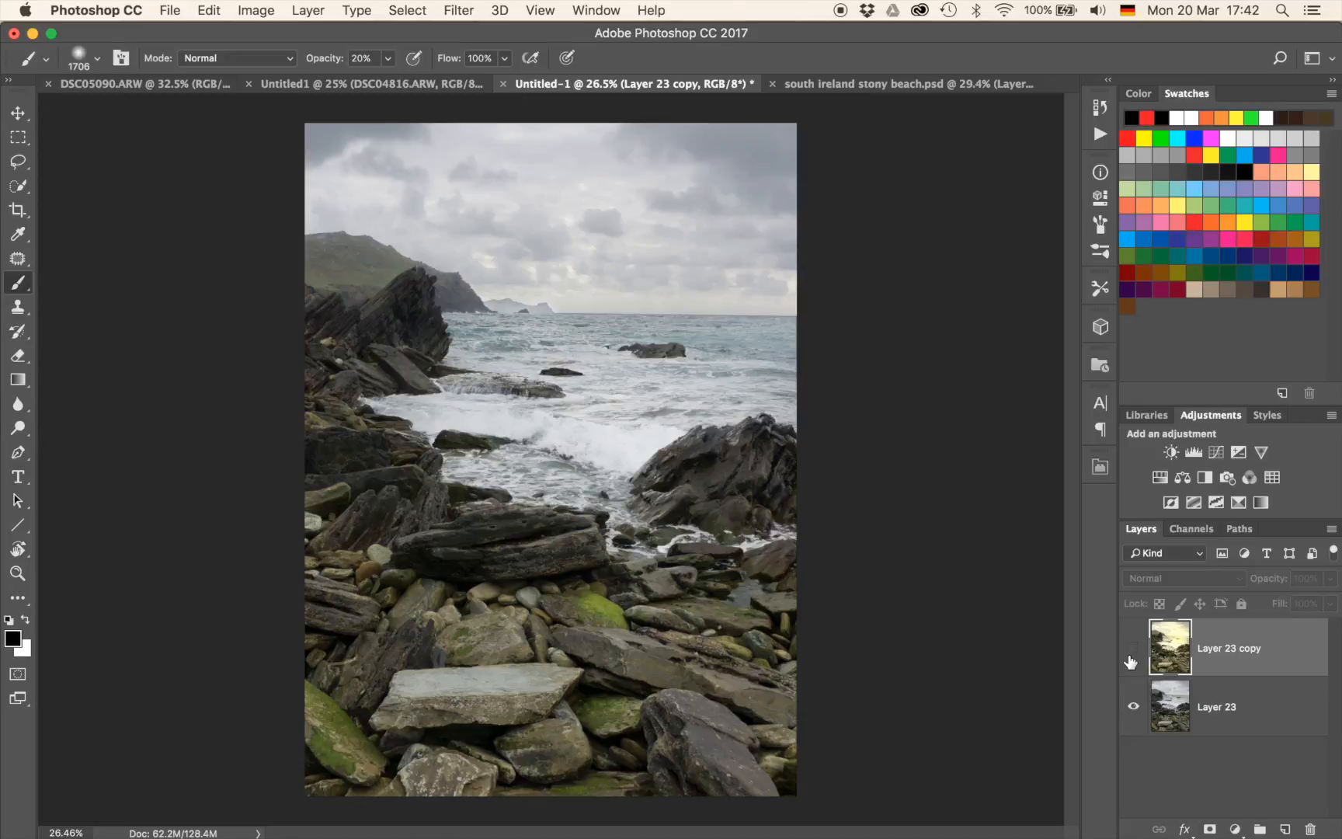
click(1131, 659)
click(1131, 659)
click(1131, 660)
click(1131, 659)
click(1131, 659)
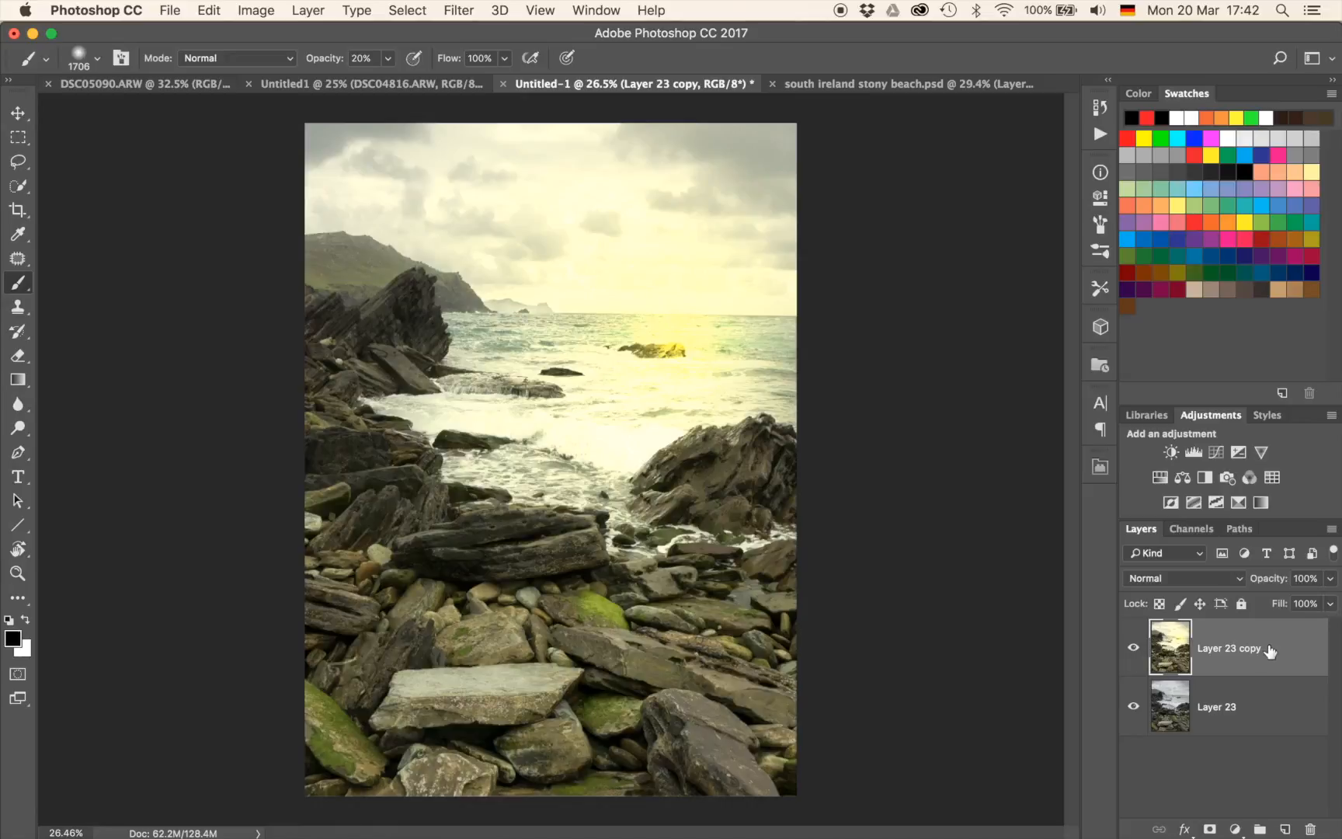
Add a layer mask to Layer 23 copy and paint it black at 100% opacity over the foreground stones and lower shoreline.
click(1209, 829)
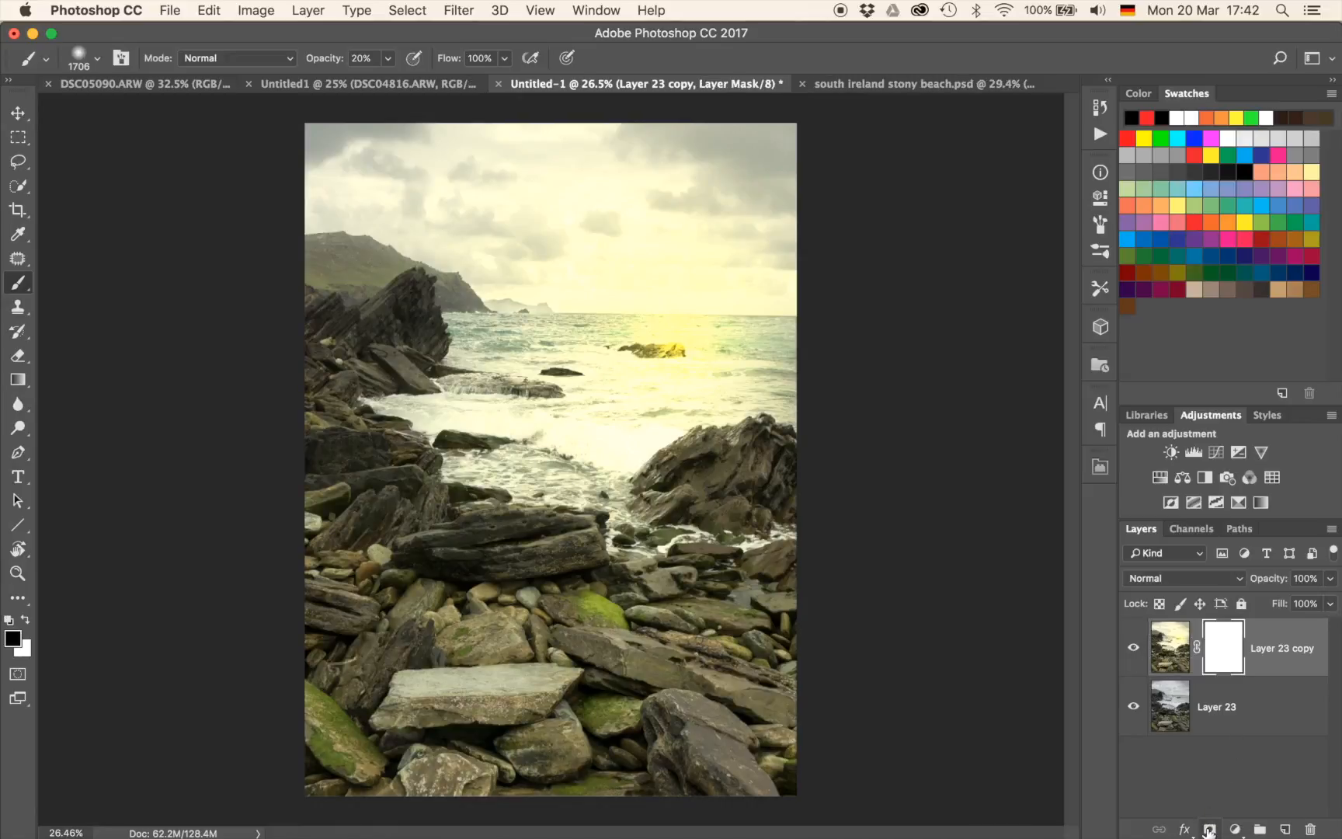
mouse_move(445, 506)
mouse_down()
mouse_move(686, 576)
mouse_move(630, 571)
mouse_up()
key(0)
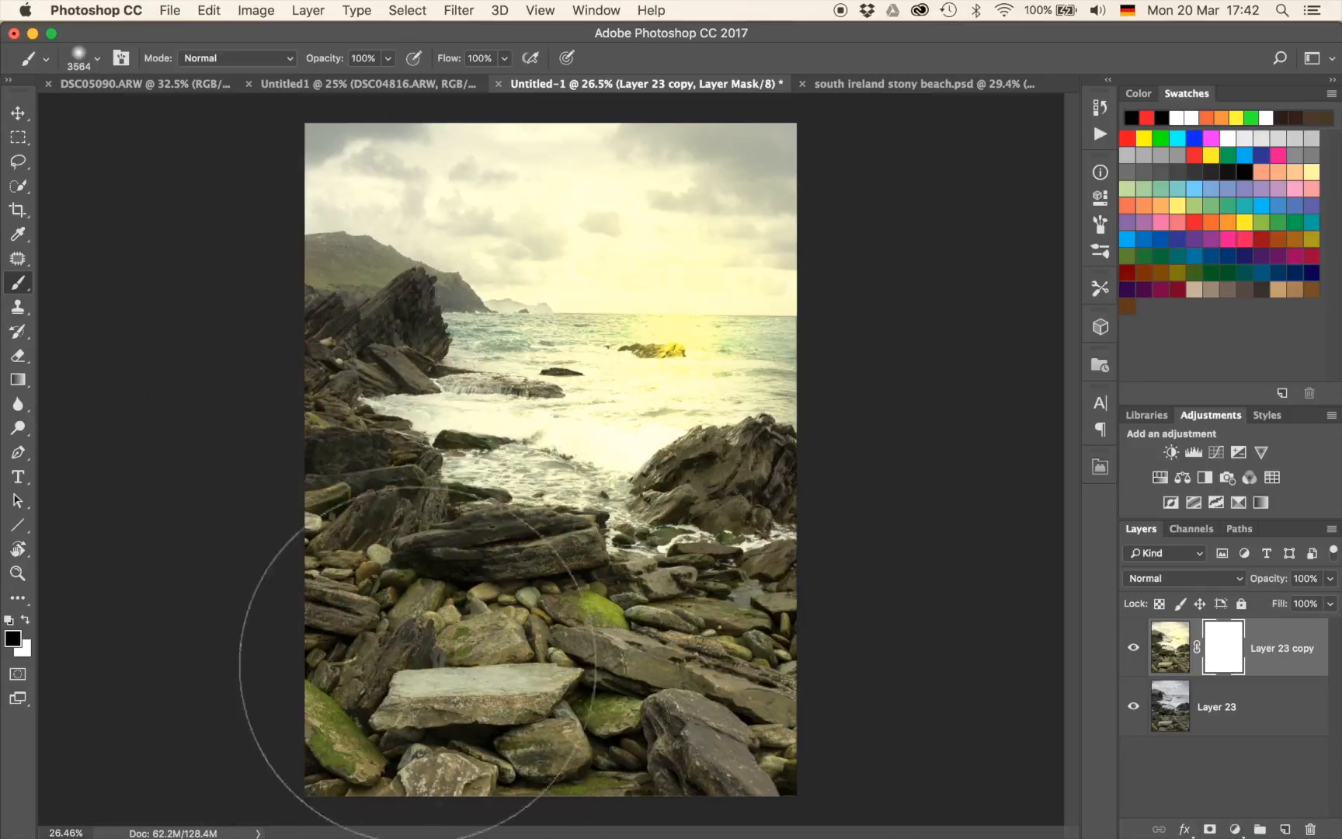
mouse_move(428, 527)
mouse_down()
mouse_move(424, 583)
mouse_move(455, 625)
mouse_move(451, 648)
mouse_move(356, 708)
mouse_up()
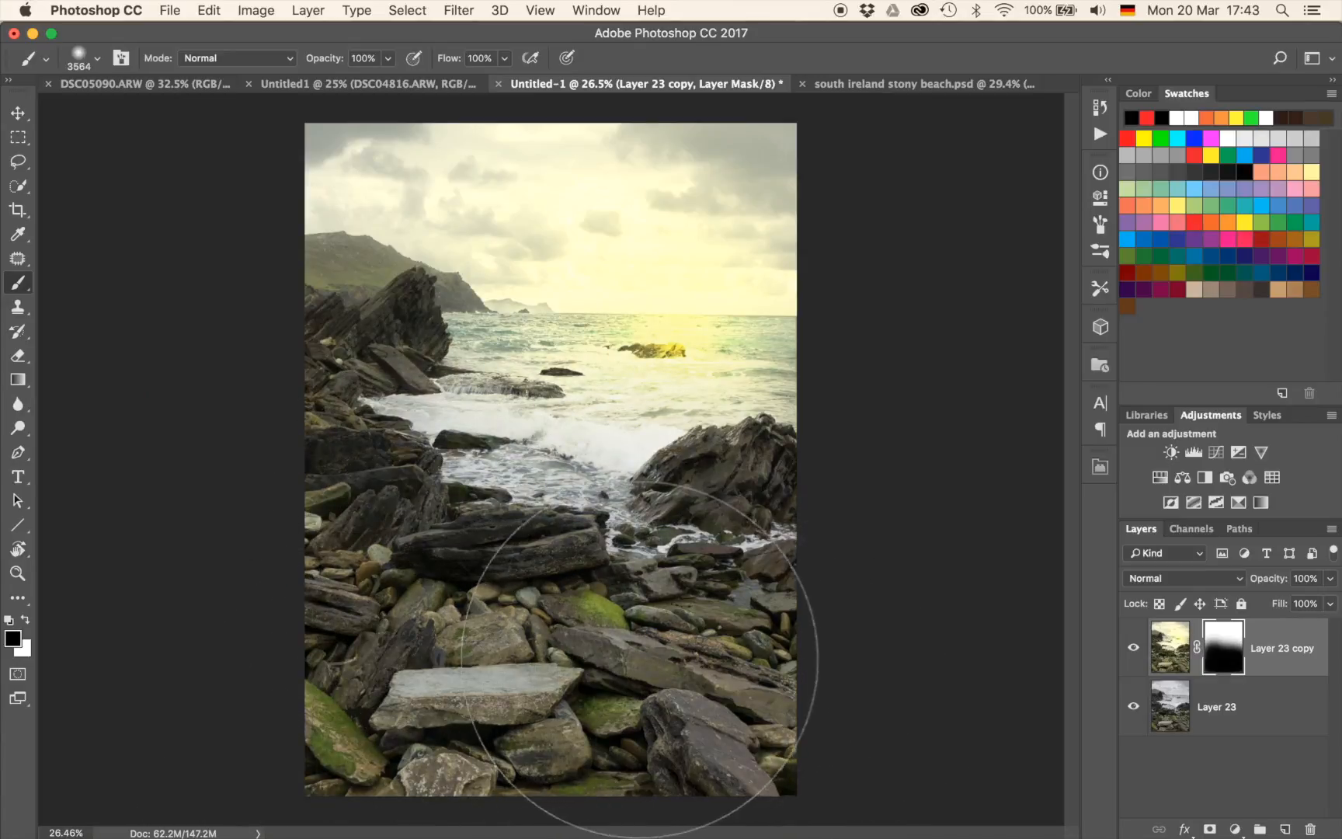
mouse_move(494, 529)
mouse_down()
mouse_move(322, 463)
mouse_move(219, 470)
mouse_move(283, 479)
mouse_up()
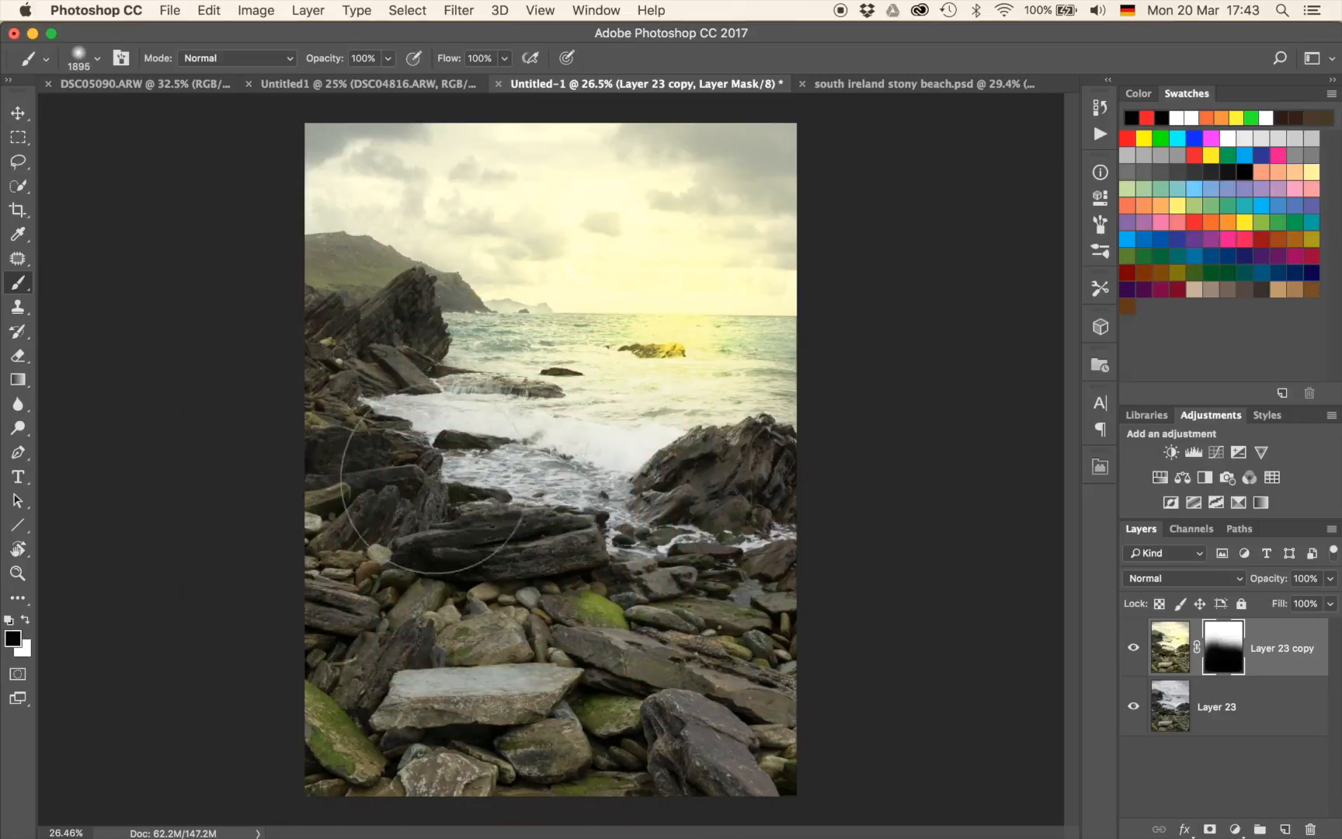
Reduce the yellow light over the waves and rocks by painting black on the mask at 20% brush opacity.
key(2)
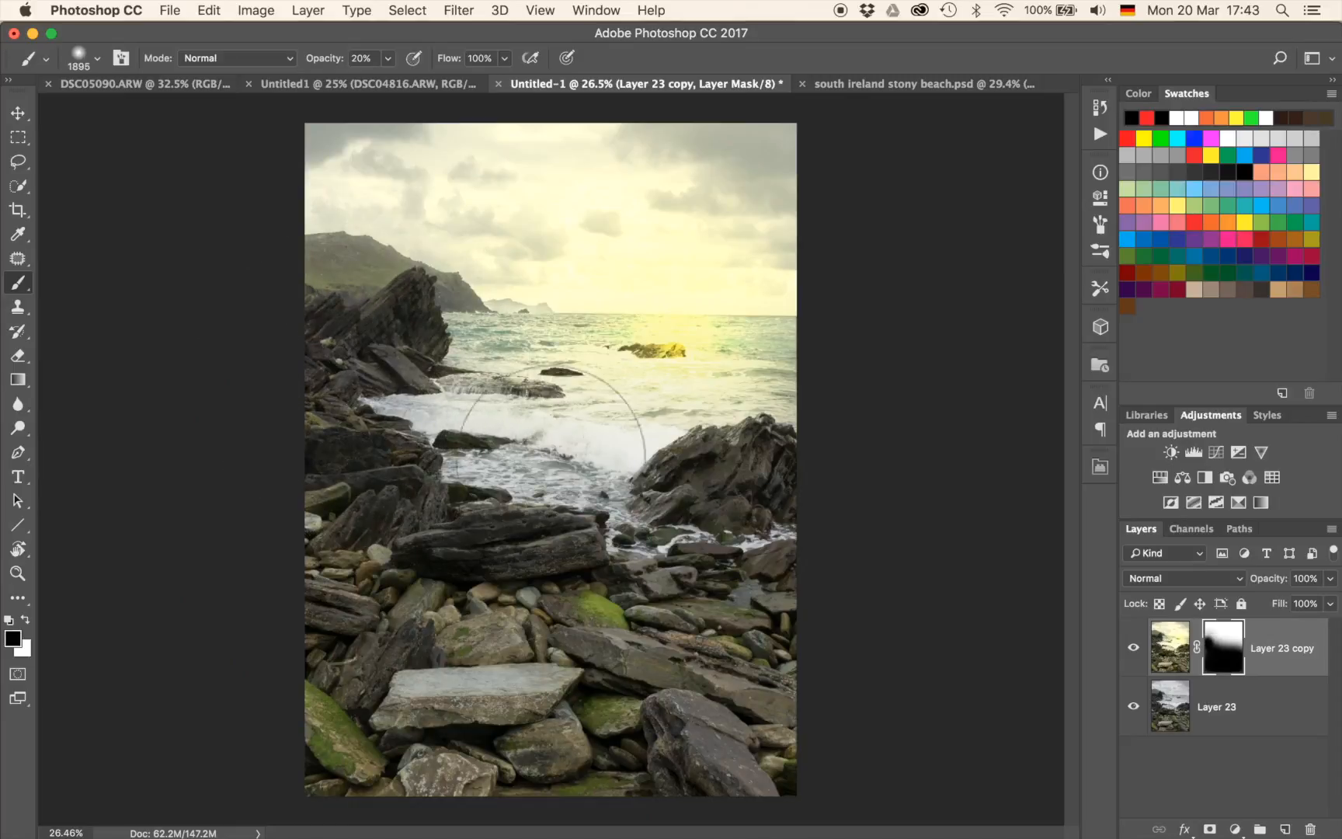
mouse_move(677, 443)
ctrl+alt+mouse_down()
mouse_move(457, 417)
mouse_move(584, 433)
ctrl+alt+mouse_up()
scroll(553, 426, up, 8)
mouse_move(734, 438)
mouse_down()
mouse_move(698, 444)
mouse_move(516, 631)
mouse_up()
mouse_move(501, 433)
mouse_down()
mouse_move(660, 453)
mouse_move(548, 472)
mouse_move(528, 459)
mouse_up()
drag(740, 434, 495, 439)
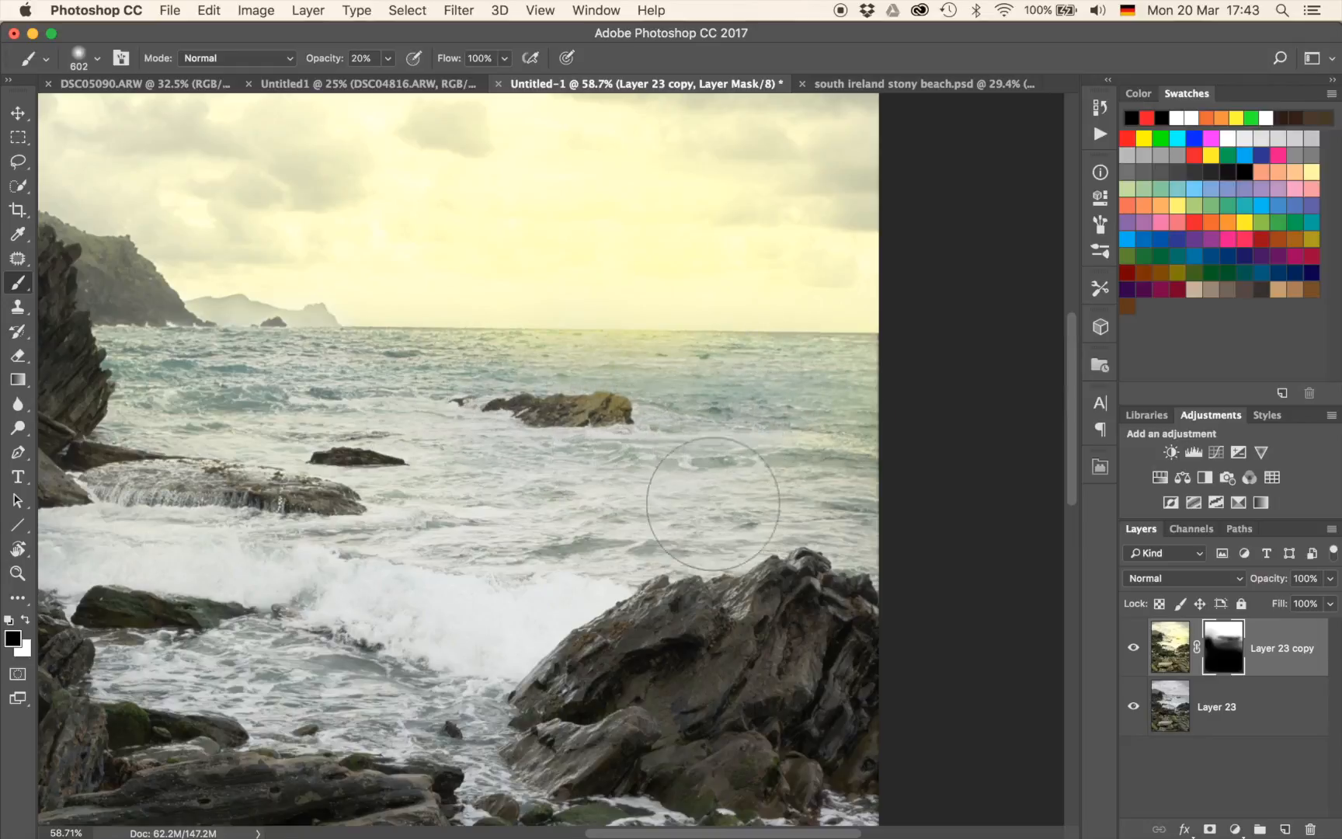
Paint black at 20% opacity on the mask to soften the yellow light near the large right rock and in the sky.
scroll(713, 504, down, 5)
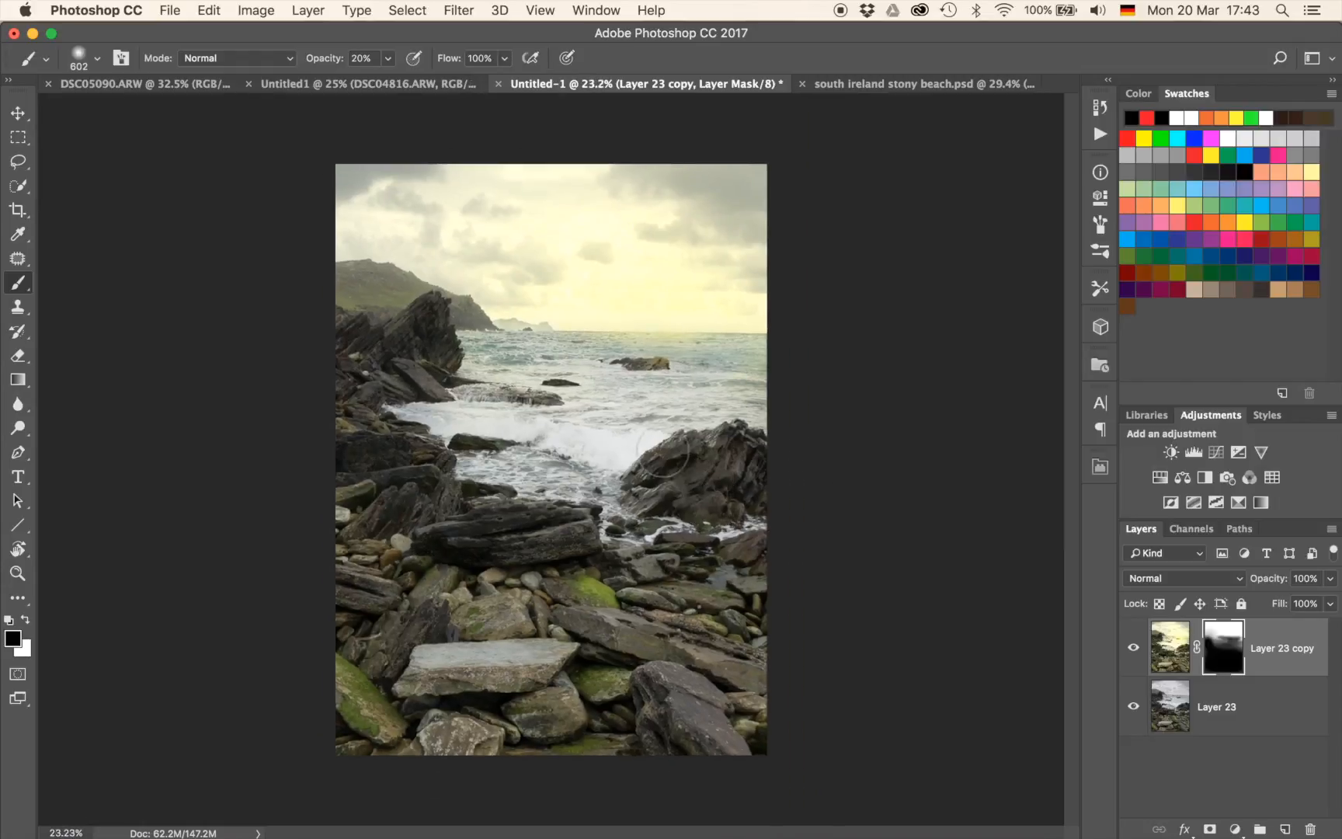
drag(599, 450, 683, 476)
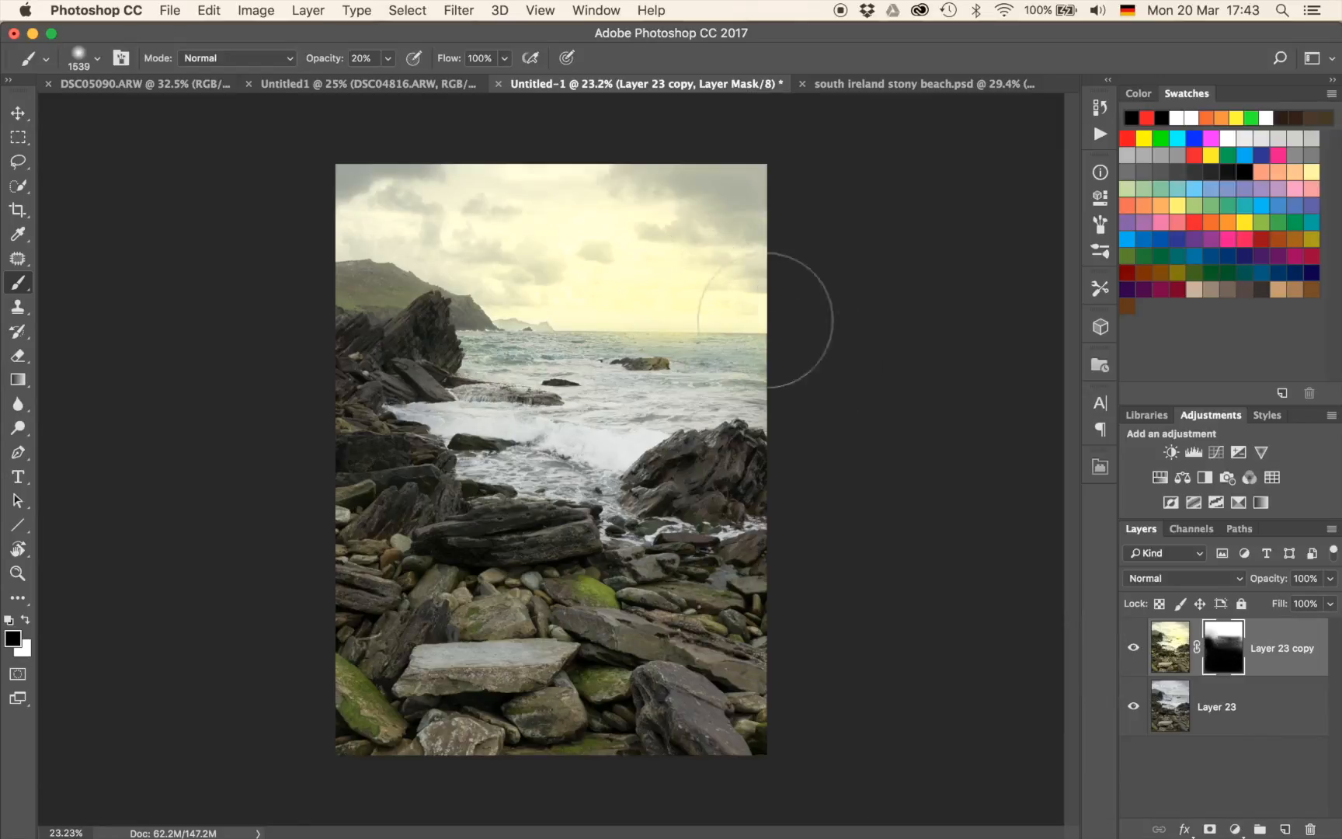
mouse_move(752, 189)
mouse_down()
mouse_move(789, 225)
mouse_move(659, 207)
mouse_up()
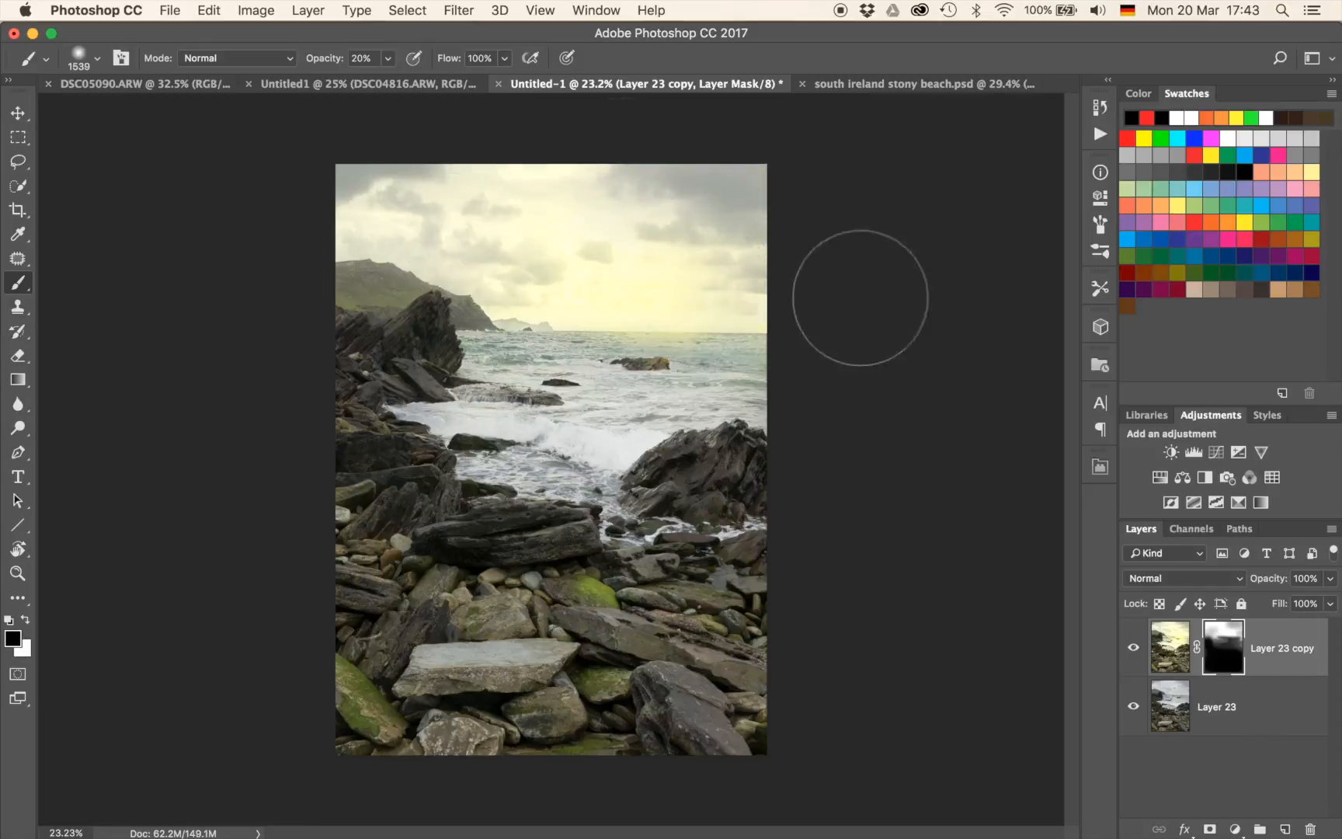
drag(734, 269, 638, 266)
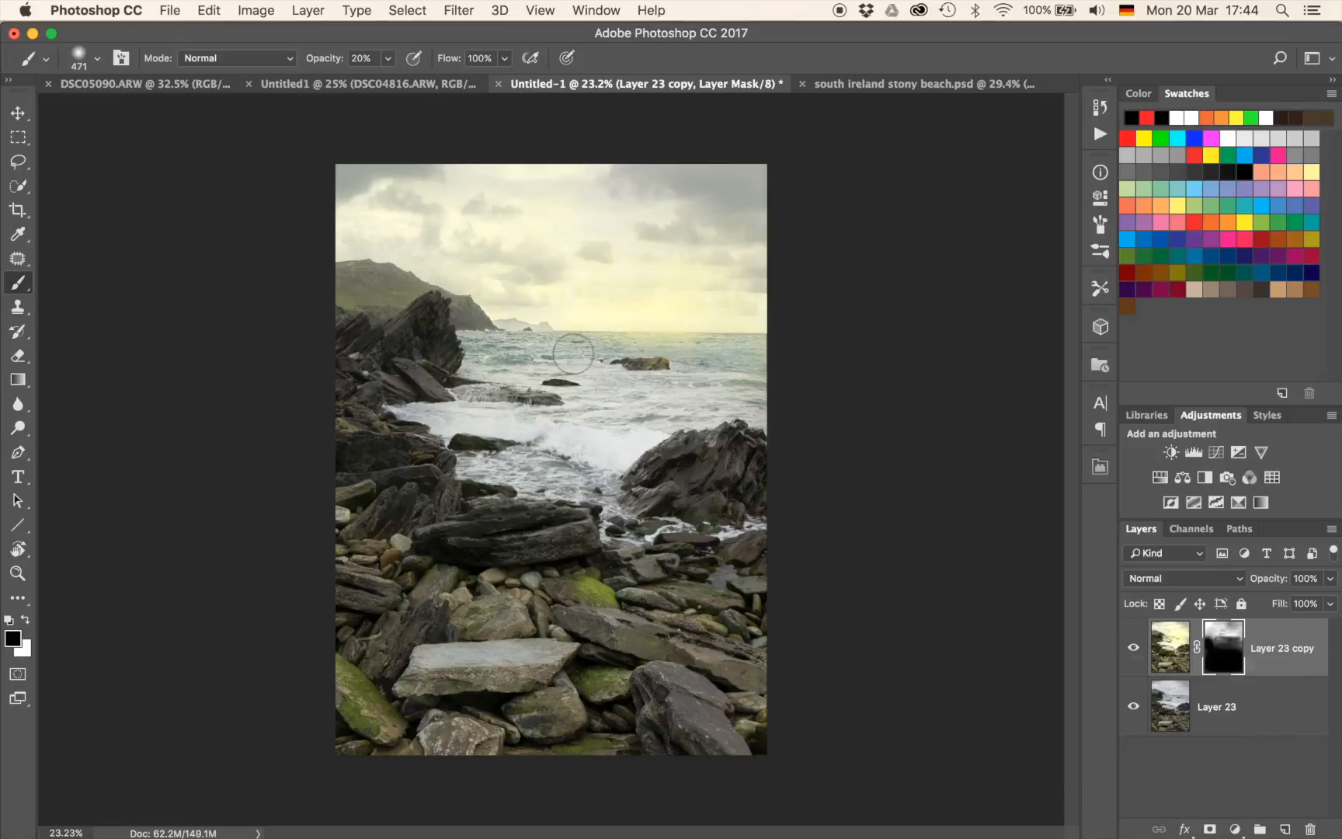
Add a new layer and fill it with a linear red-to-transparent gradient from the top of the photo down to the stones.
key(ctrl+alt+shift+n)
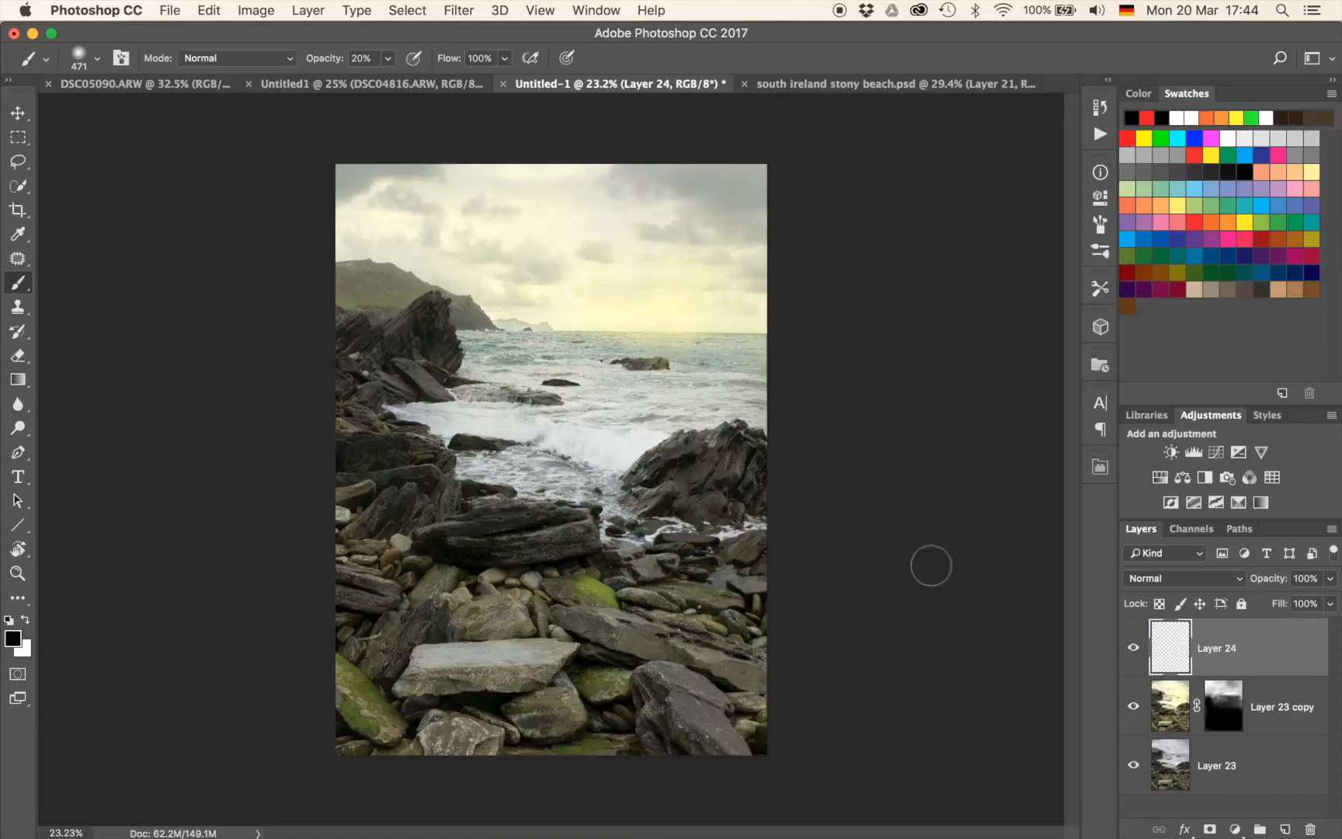
key(g)
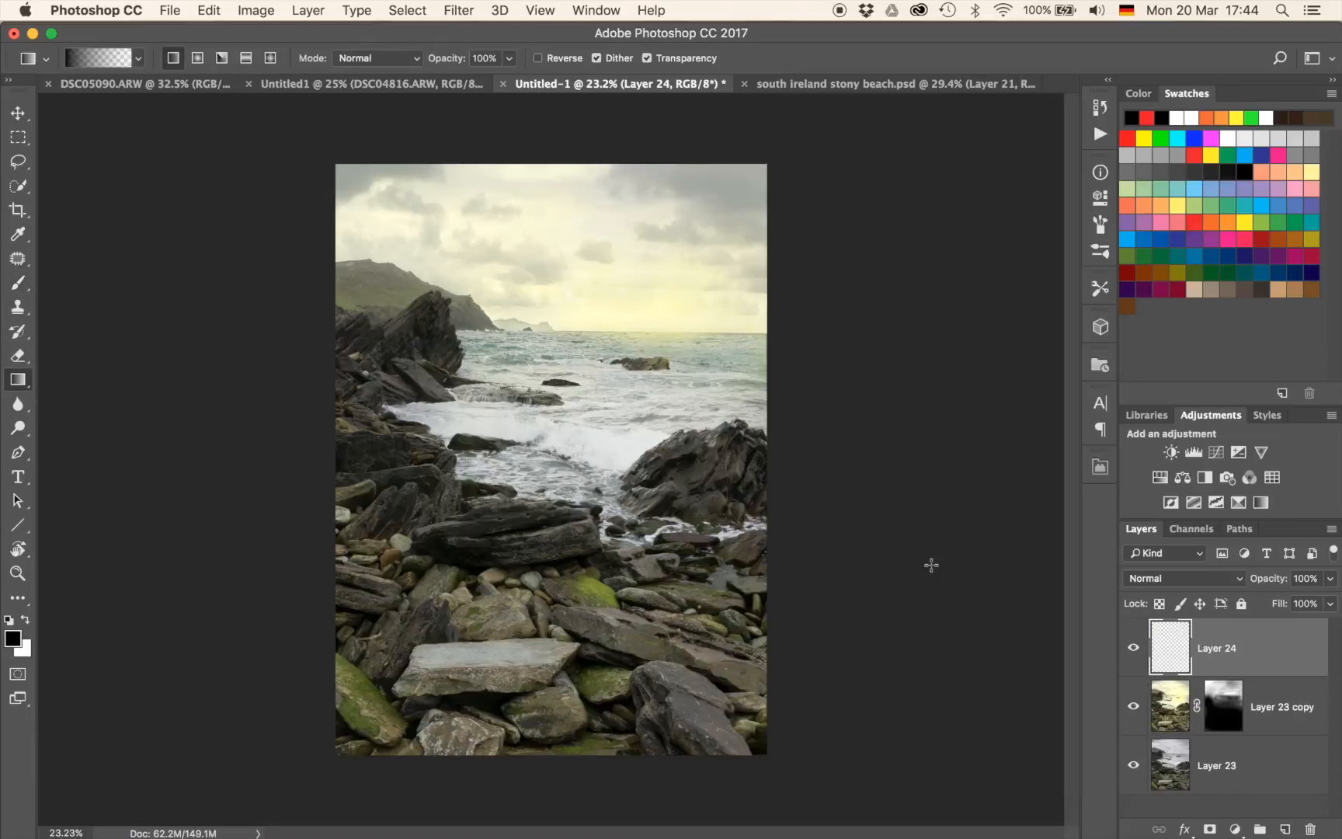
click(1127, 137)
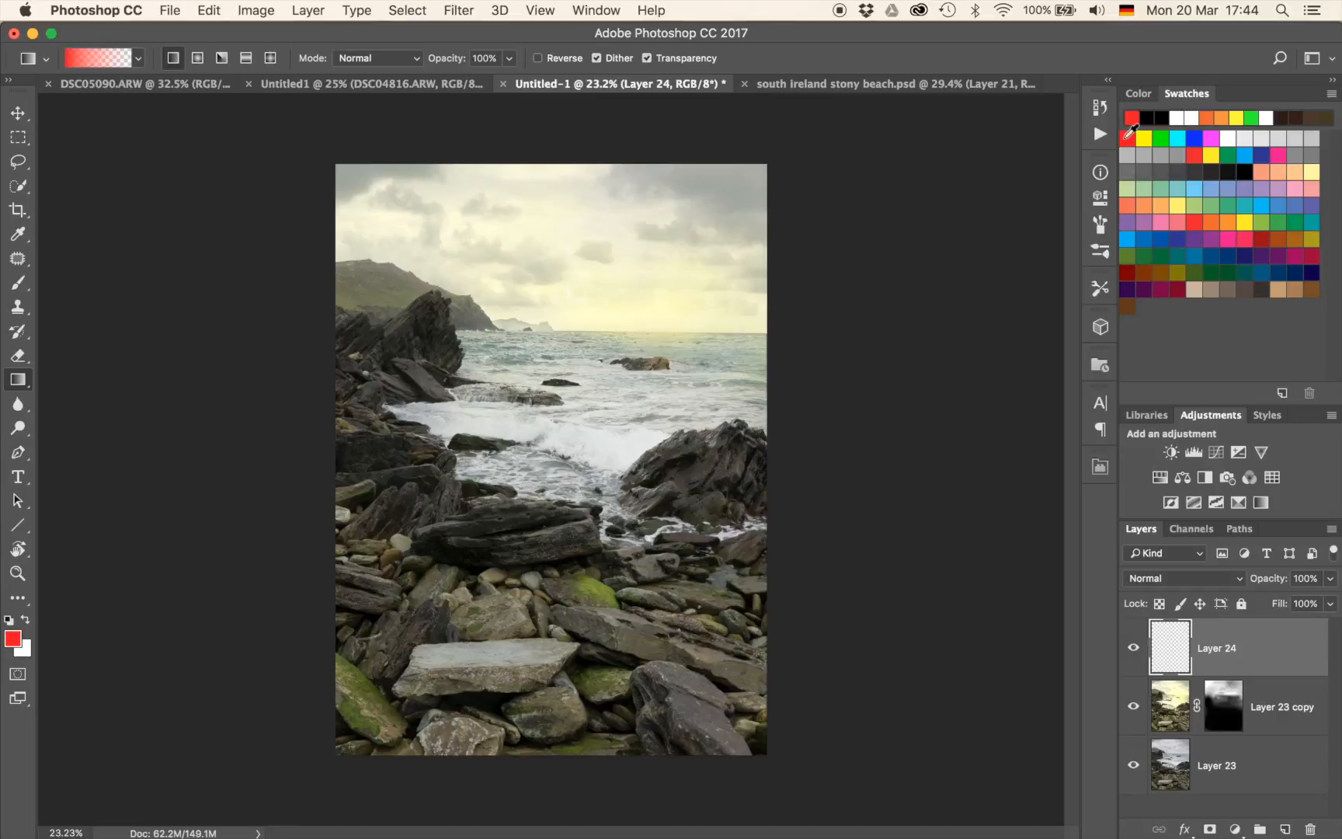
drag(576, 149, 559, 553)
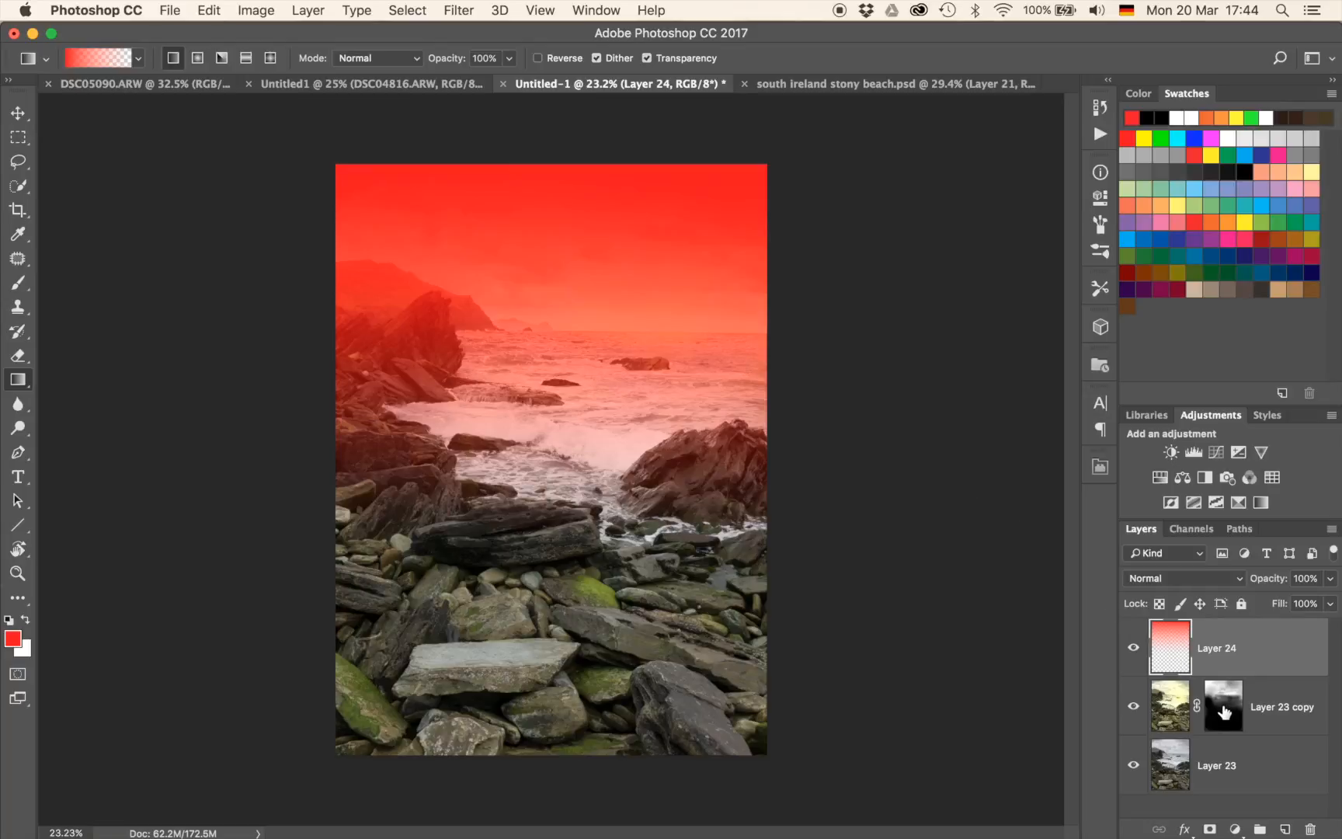
Copy the mask of Layer 23 copy onto Layer 24 and set Layer 24's blend mode to Color.
drag(1224, 710, 1227, 659)
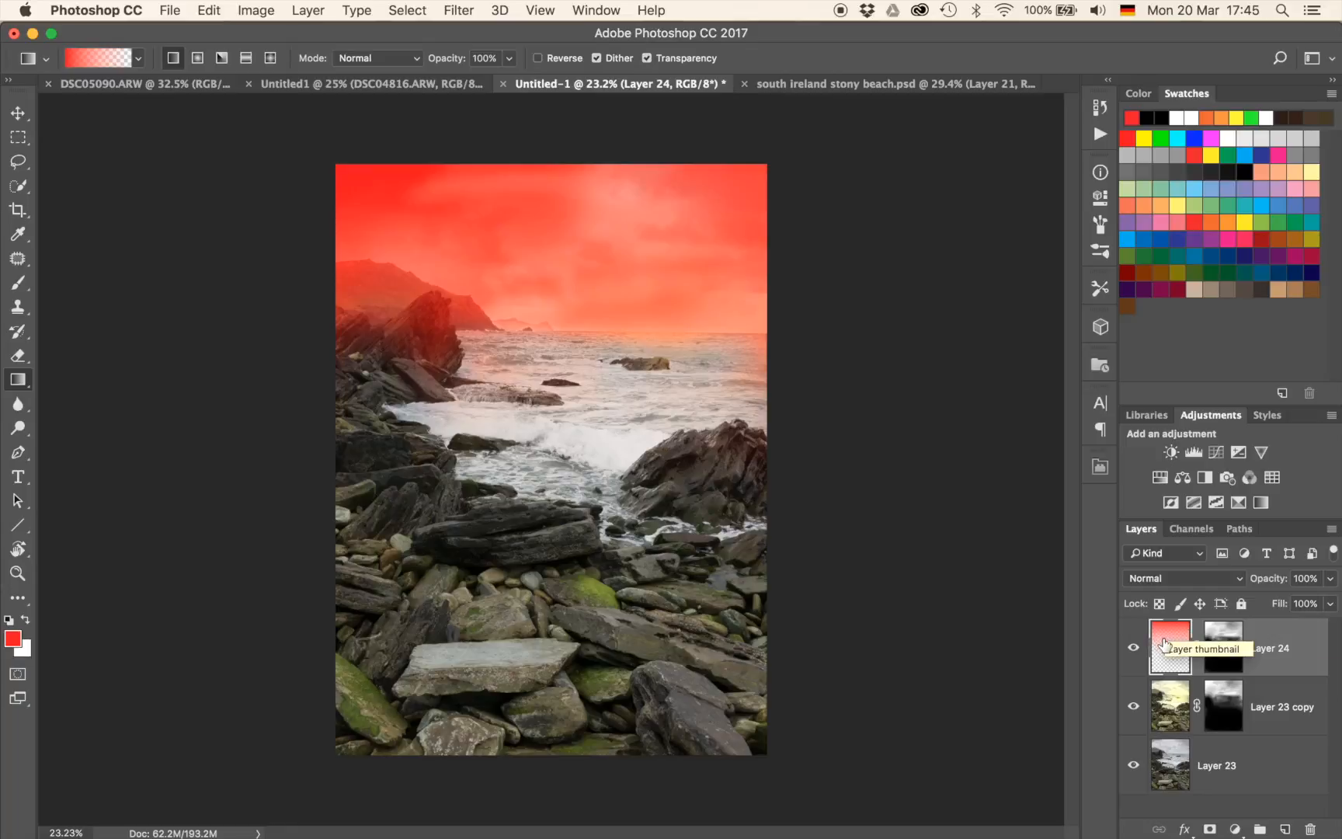
click(1154, 583)
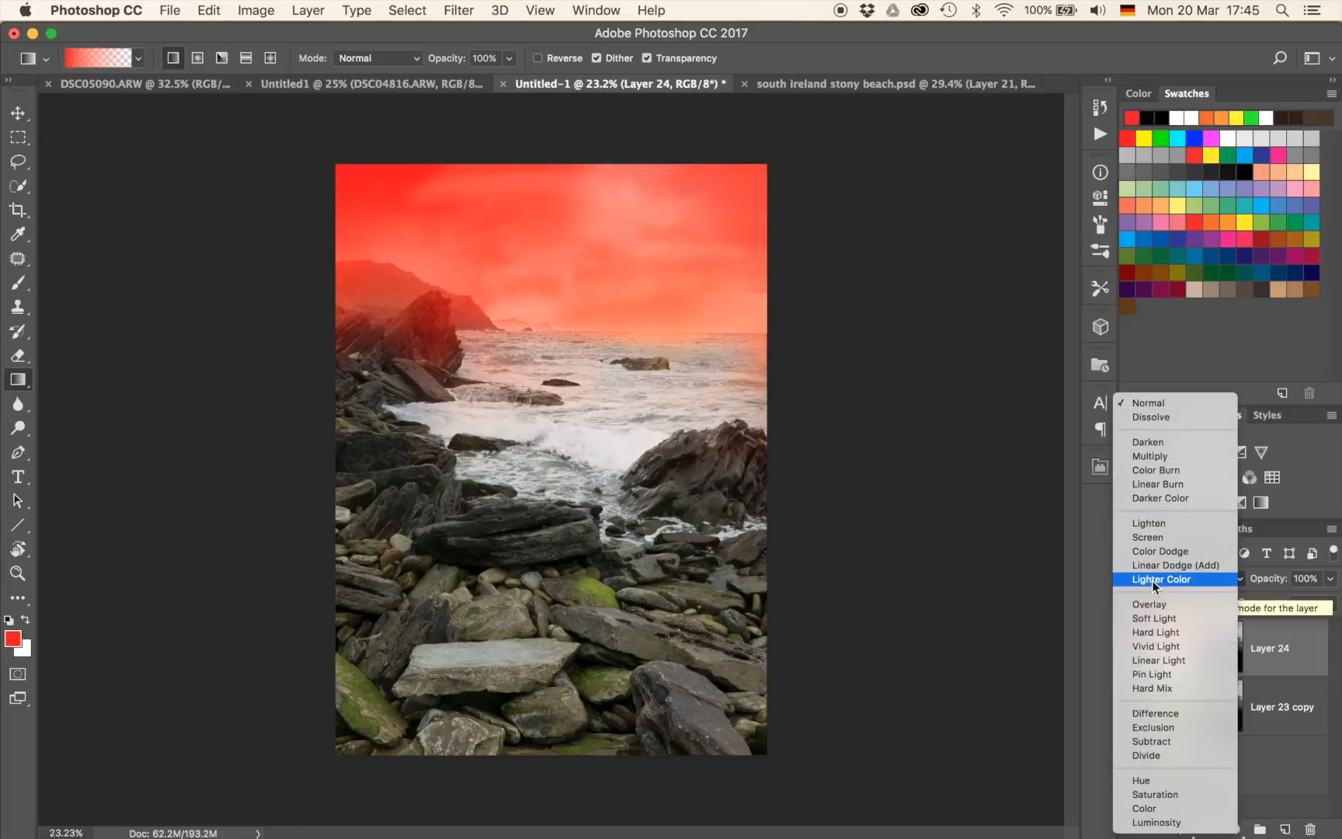
click(1146, 808)
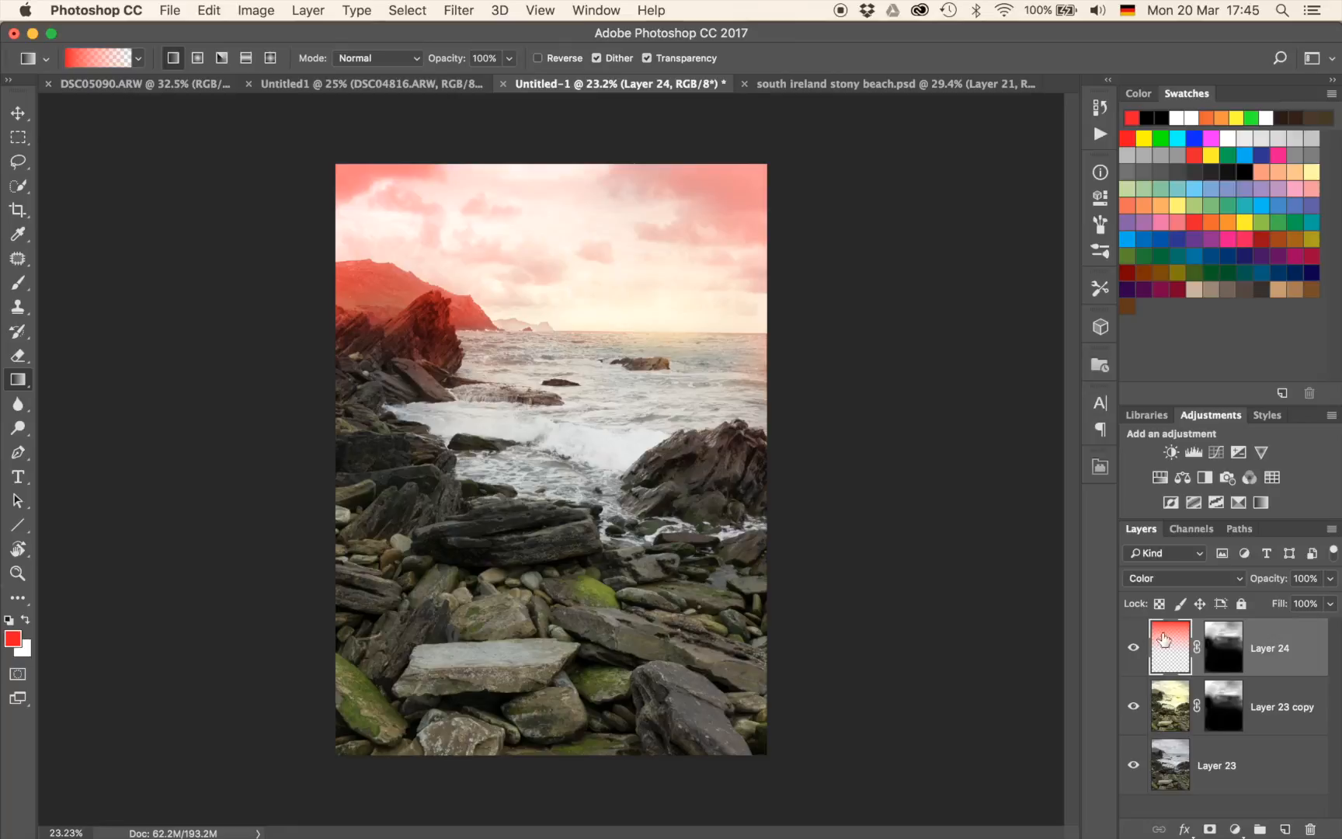
Paint black at 20% brush opacity on Layer 24's mask to reduce the red over the hills, rocks and sky.
click(1210, 654)
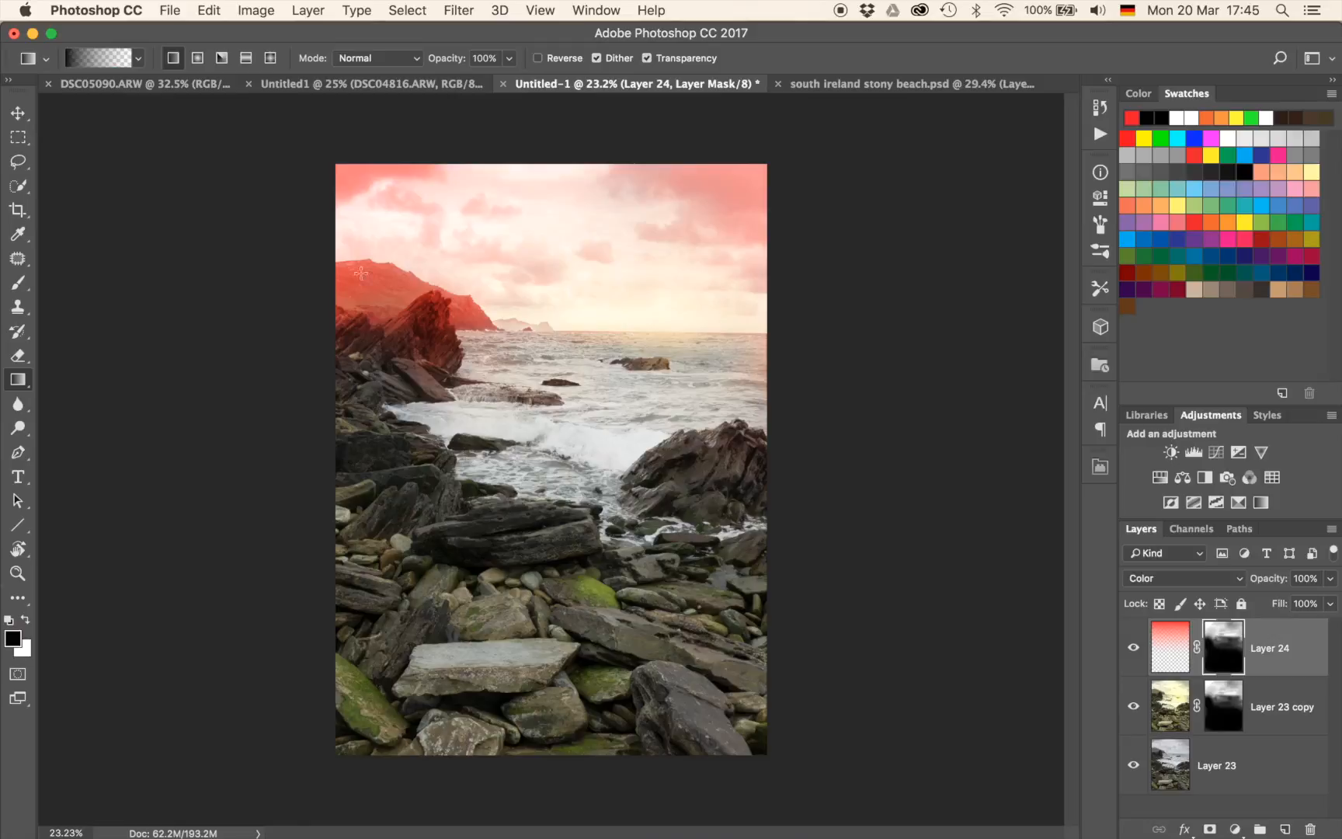
key(b)
drag(487, 393, 568, 423)
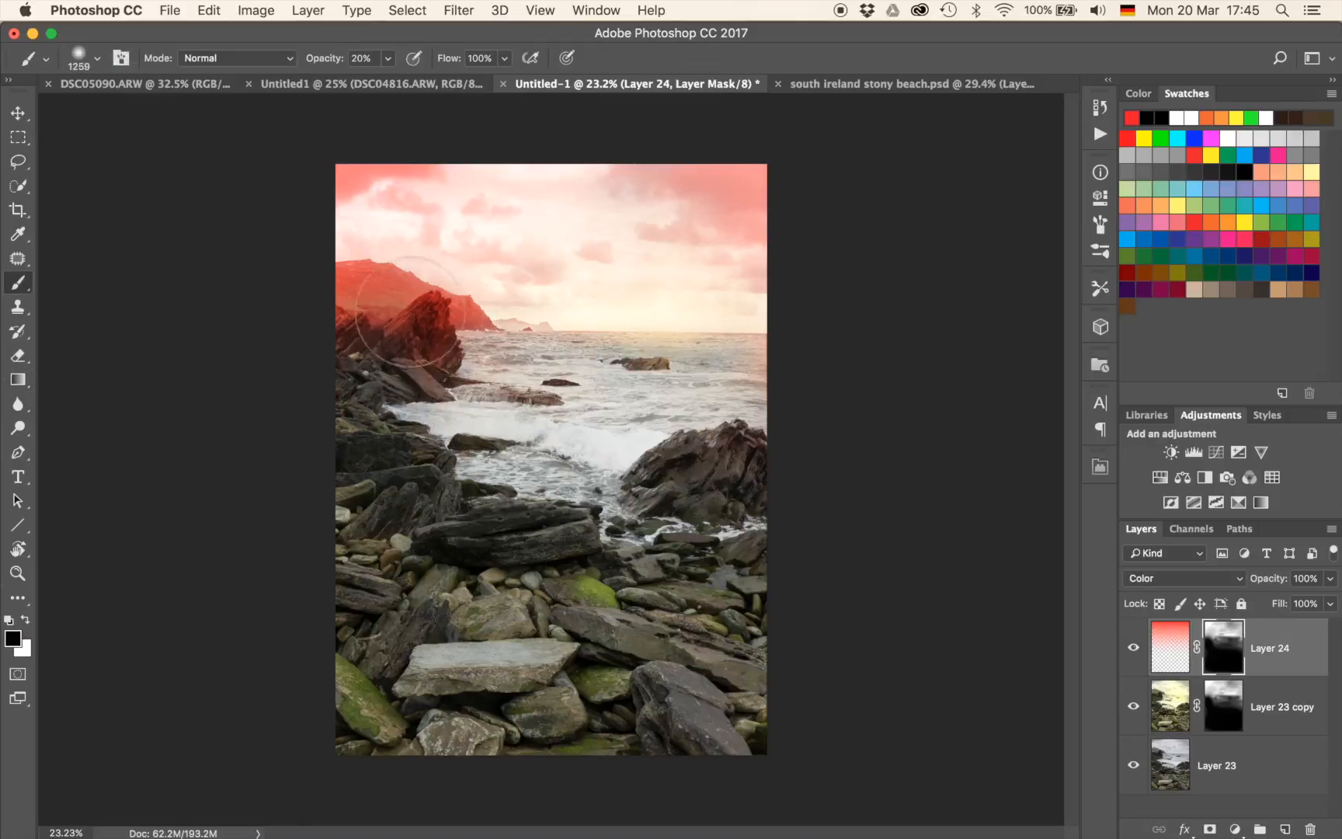
mouse_move(364, 319)
mouse_down()
mouse_move(374, 305)
mouse_move(404, 330)
mouse_move(324, 319)
mouse_move(294, 279)
mouse_move(404, 313)
mouse_up()
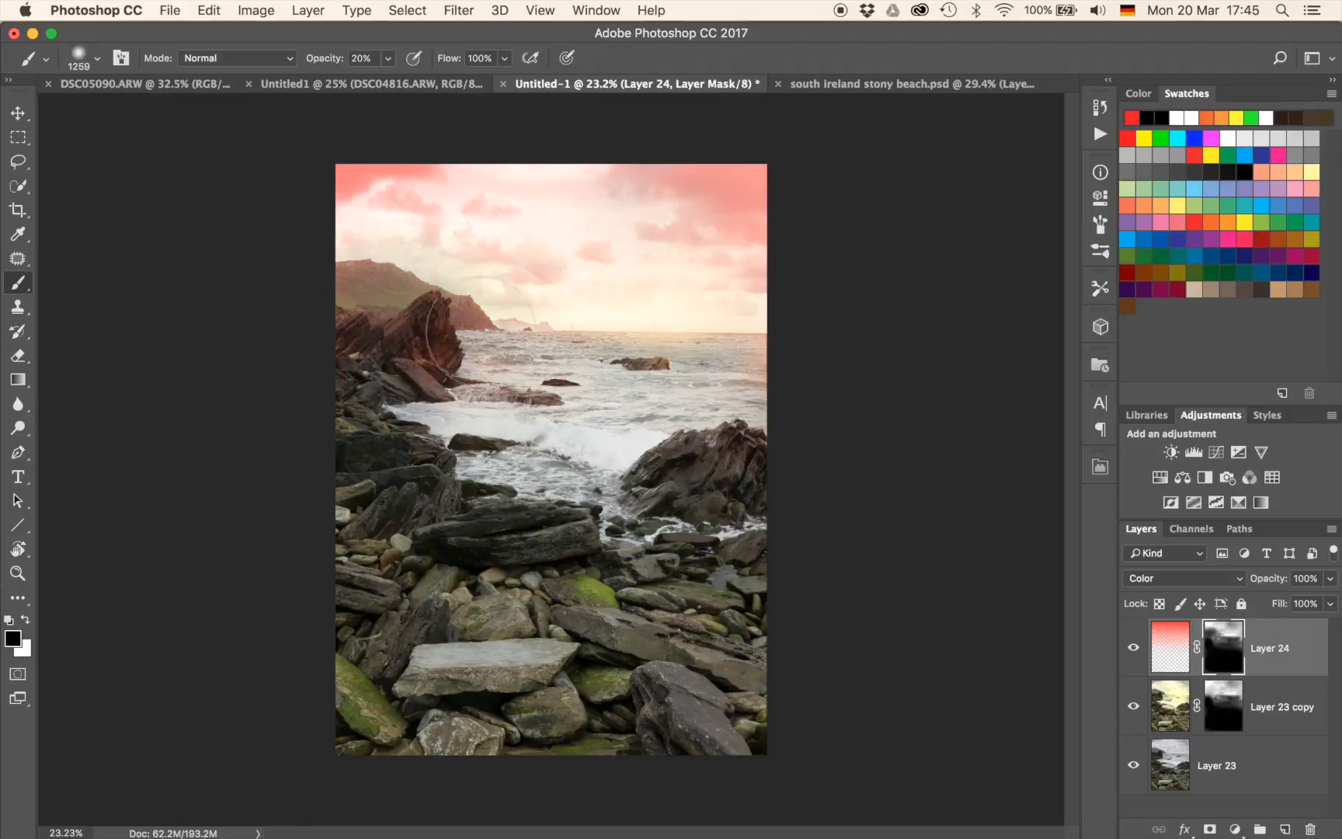
mouse_move(410, 218)
mouse_down()
mouse_move(500, 158)
mouse_move(796, 258)
mouse_move(629, 165)
mouse_move(649, 190)
mouse_up()
drag(649, 189, 811, 198)
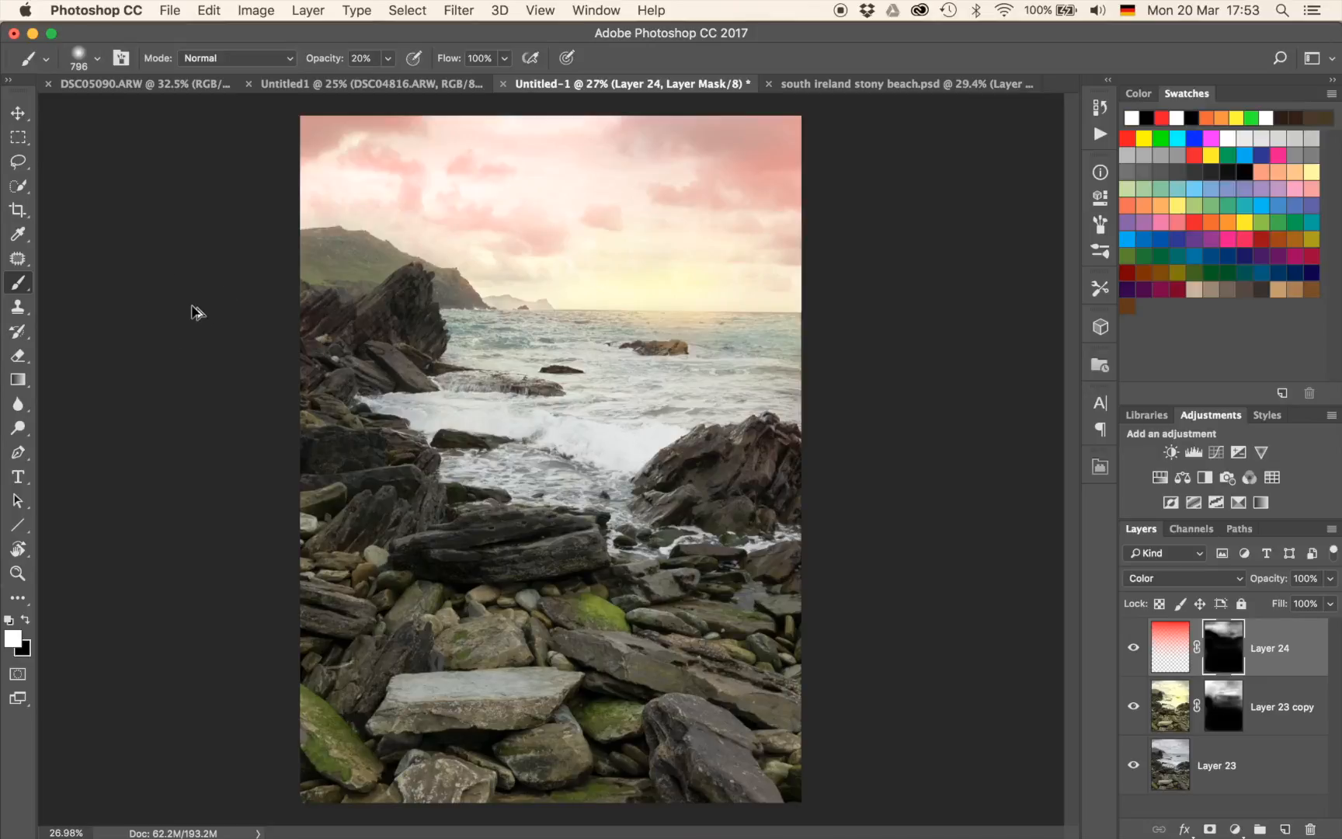
Add a new layer above Layer 24 and set its blend mode to Color.
key(alt+shift+super+n)
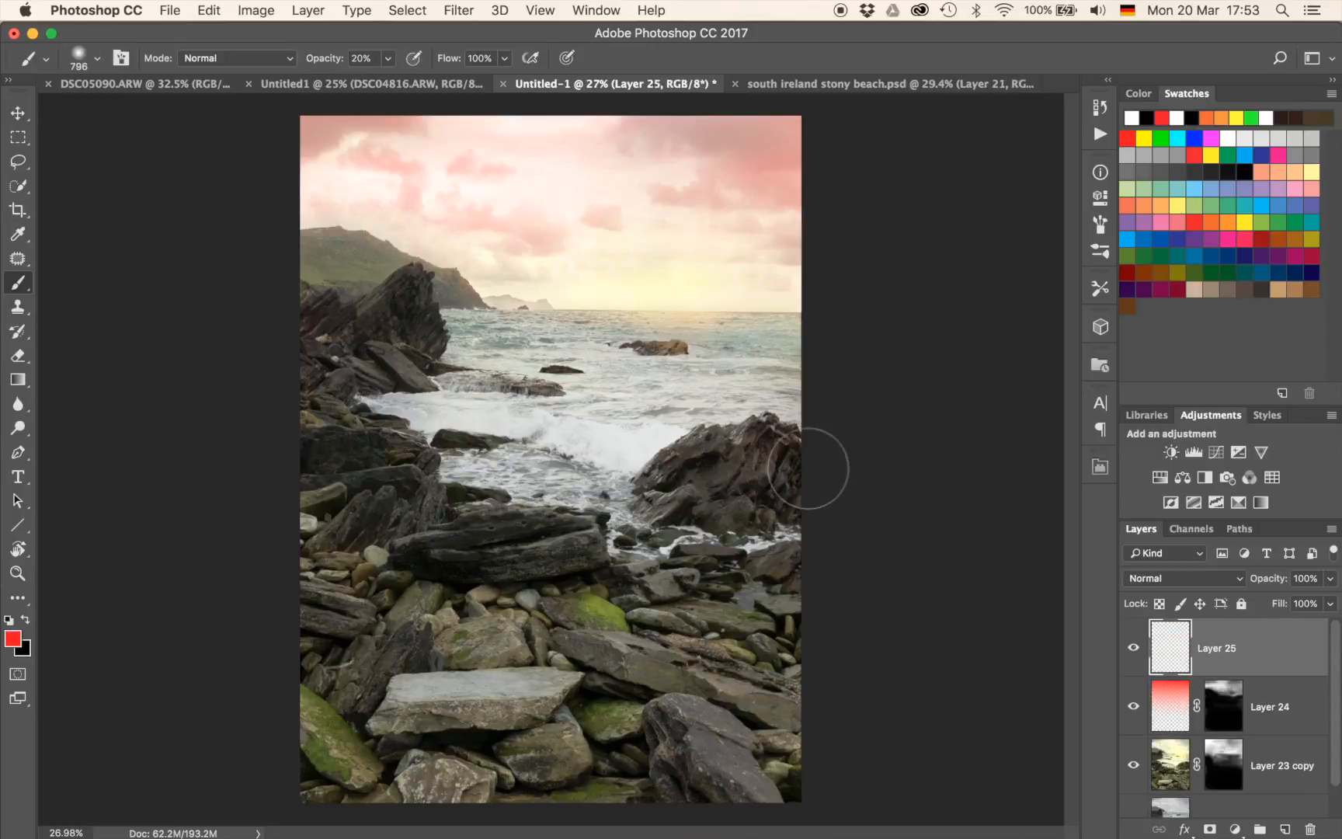
click(1160, 578)
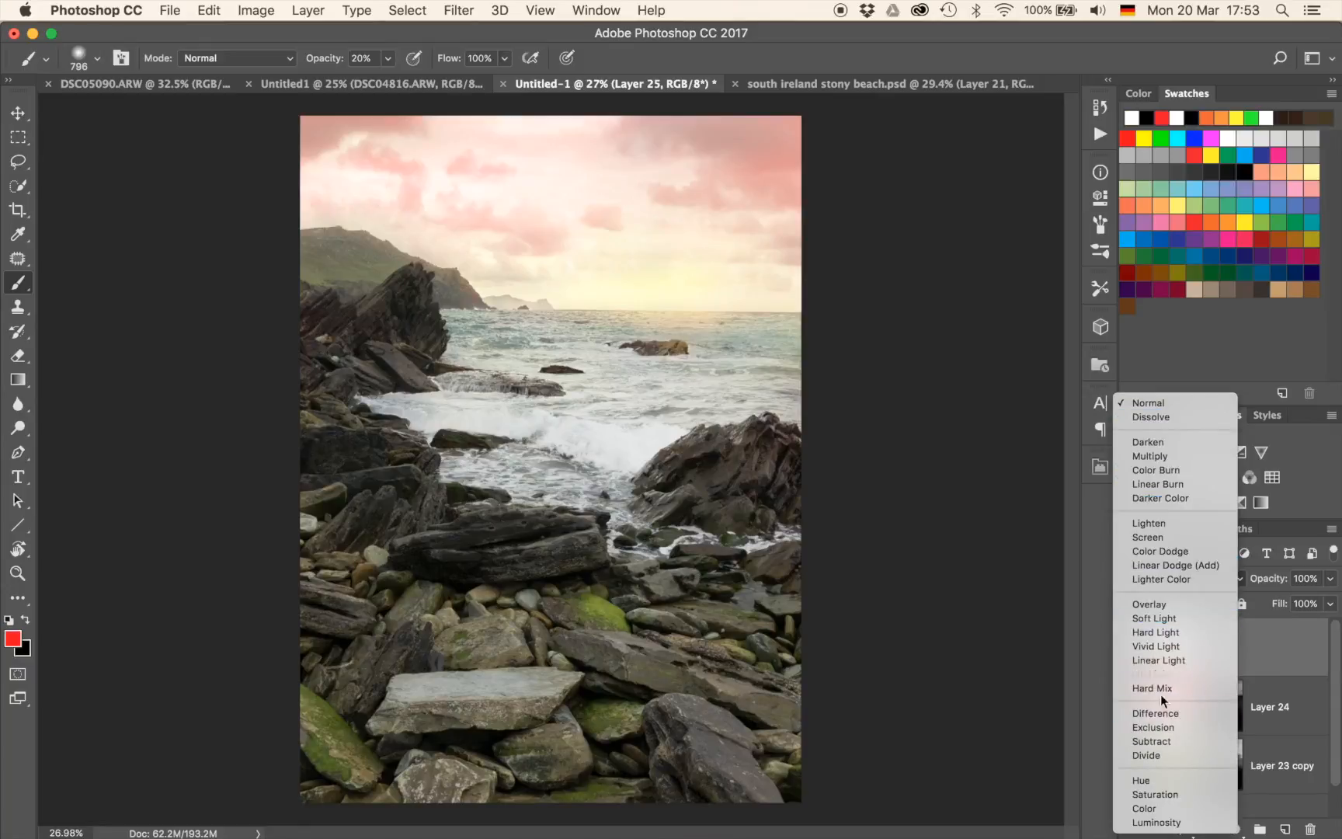
click(1150, 814)
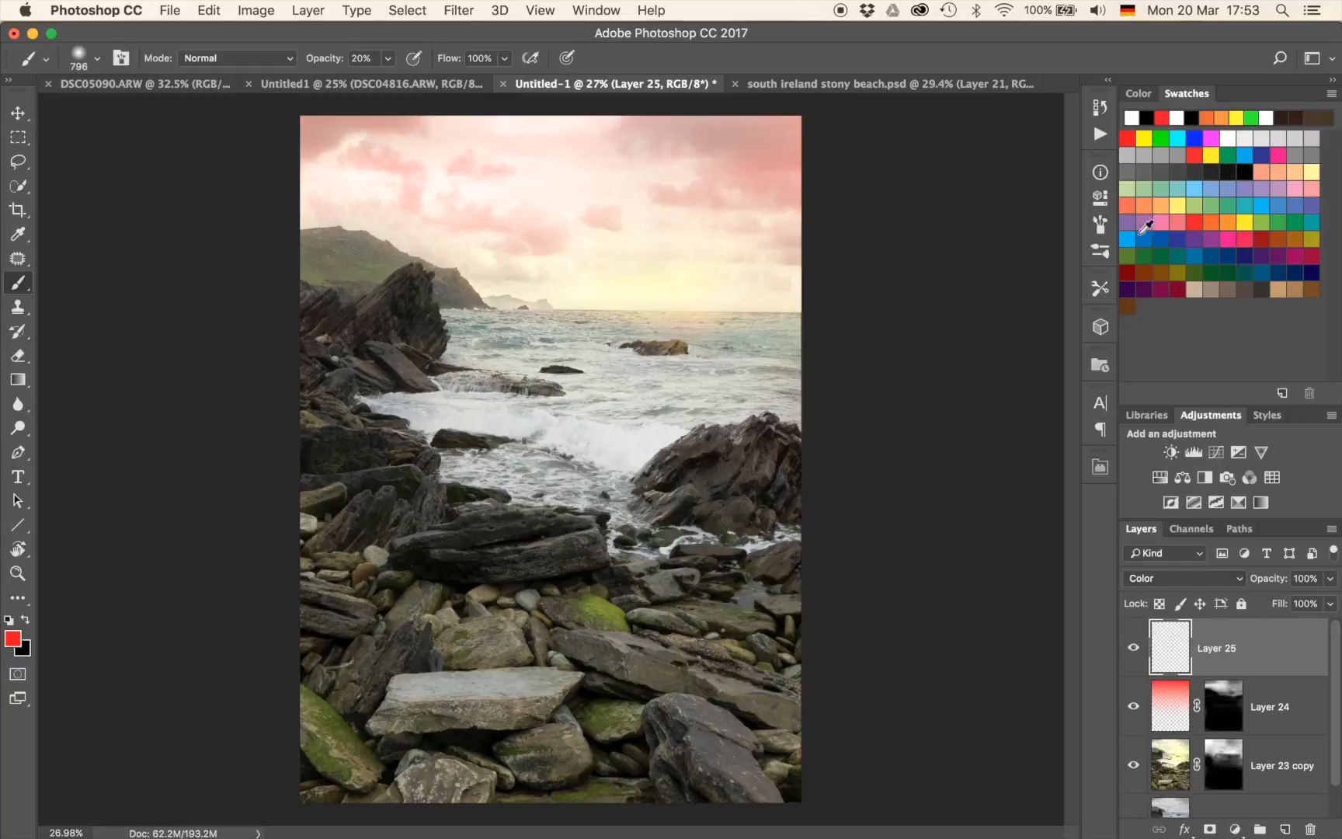
Fill Layer 25 with a linear orange-to-transparent gradient from the top of the photo to the stones, and copy Layer 24's mask onto it.
click(1228, 223)
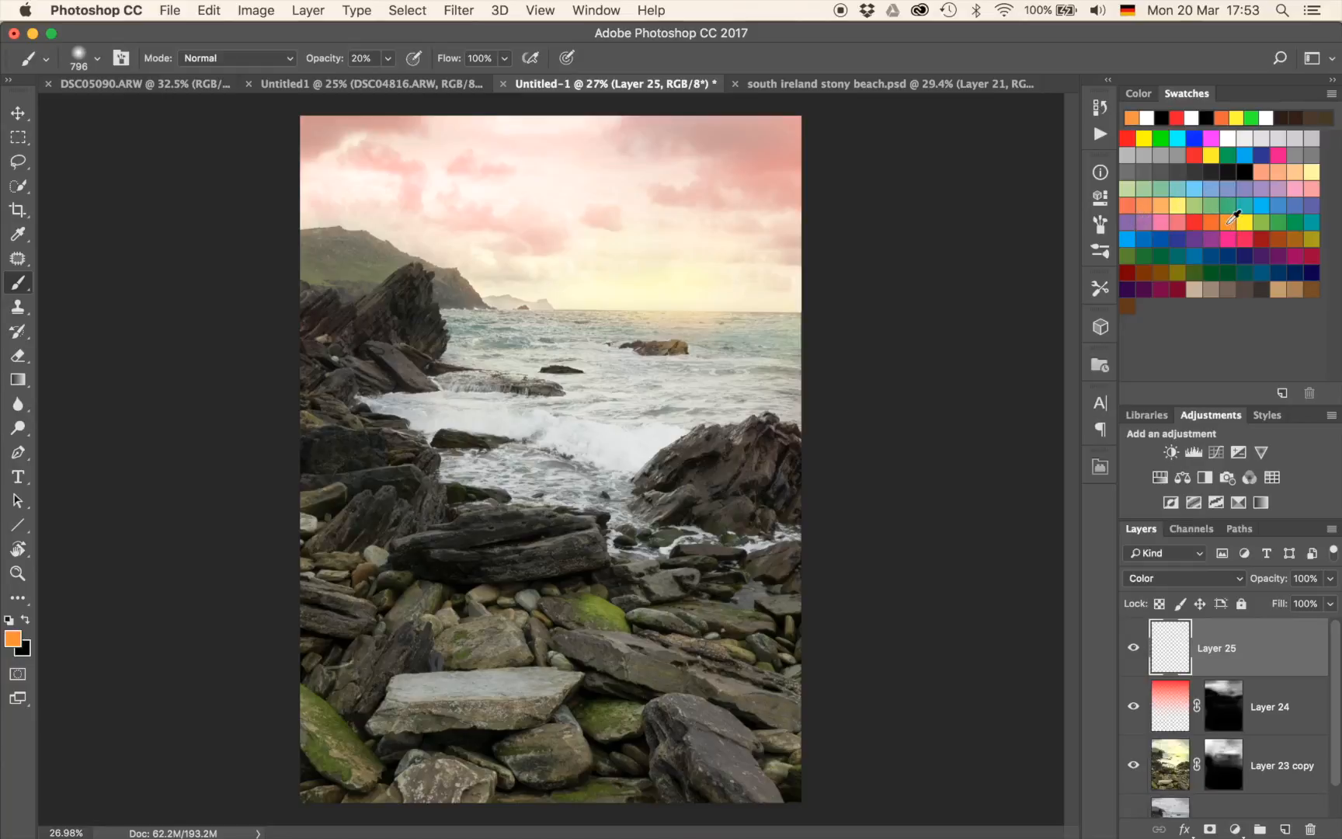
key(g)
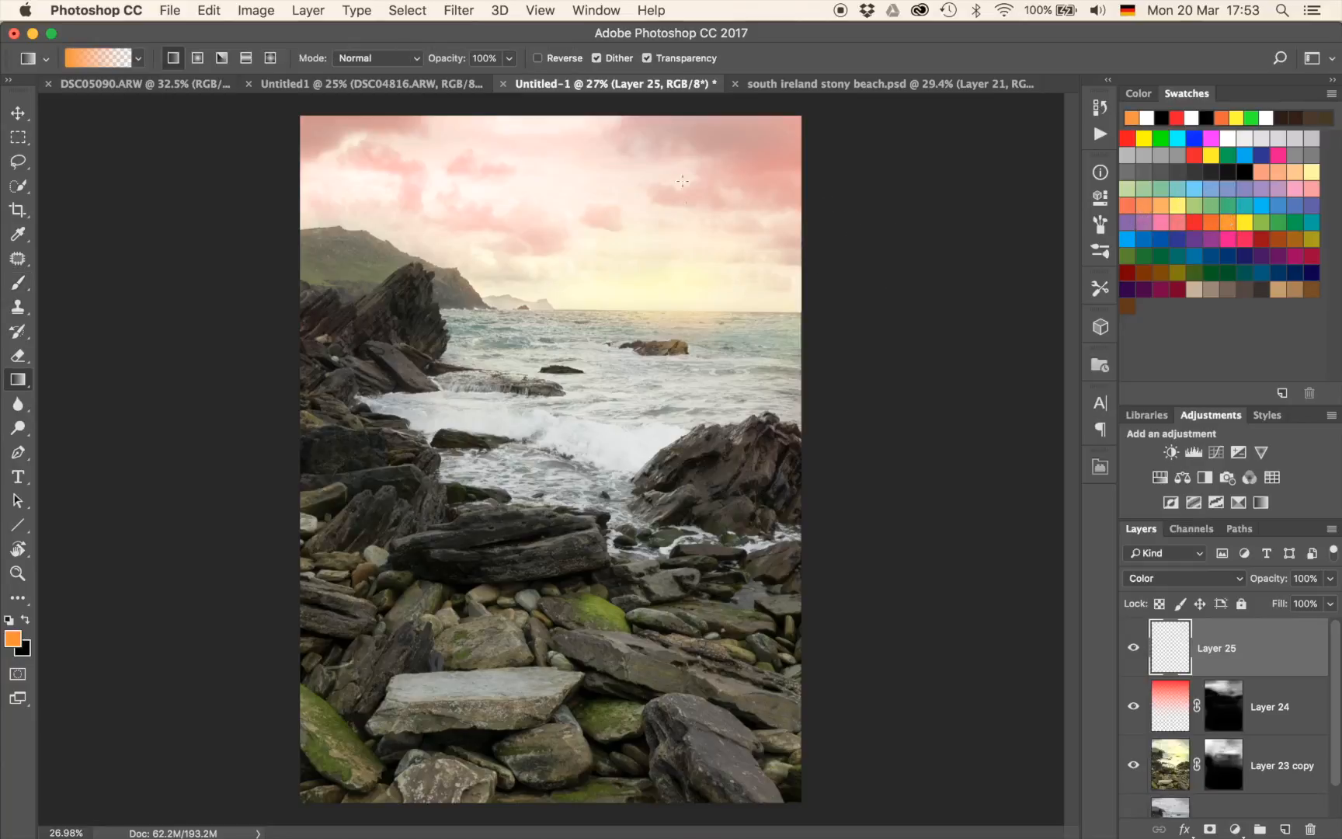
drag(559, 105, 601, 578)
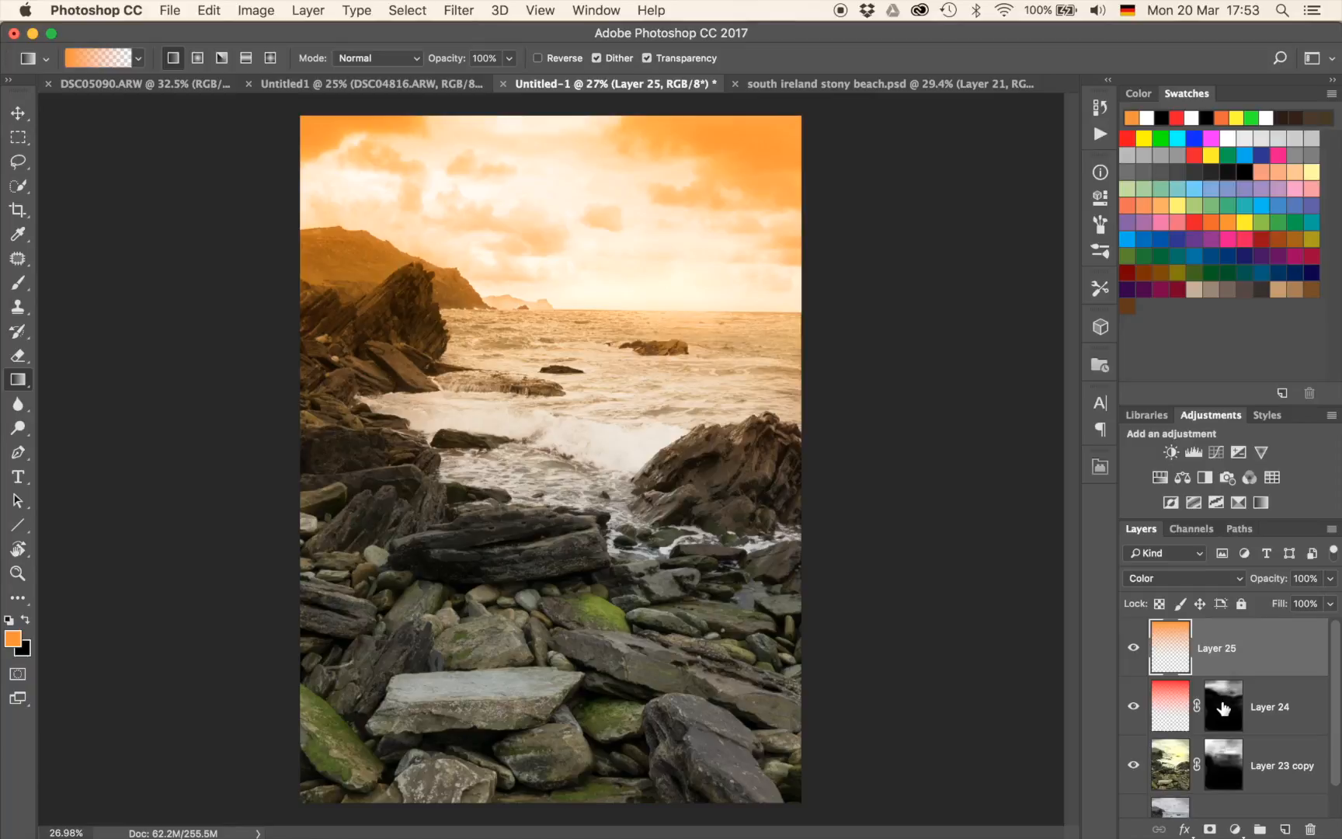
drag(1223, 707, 1222, 656)
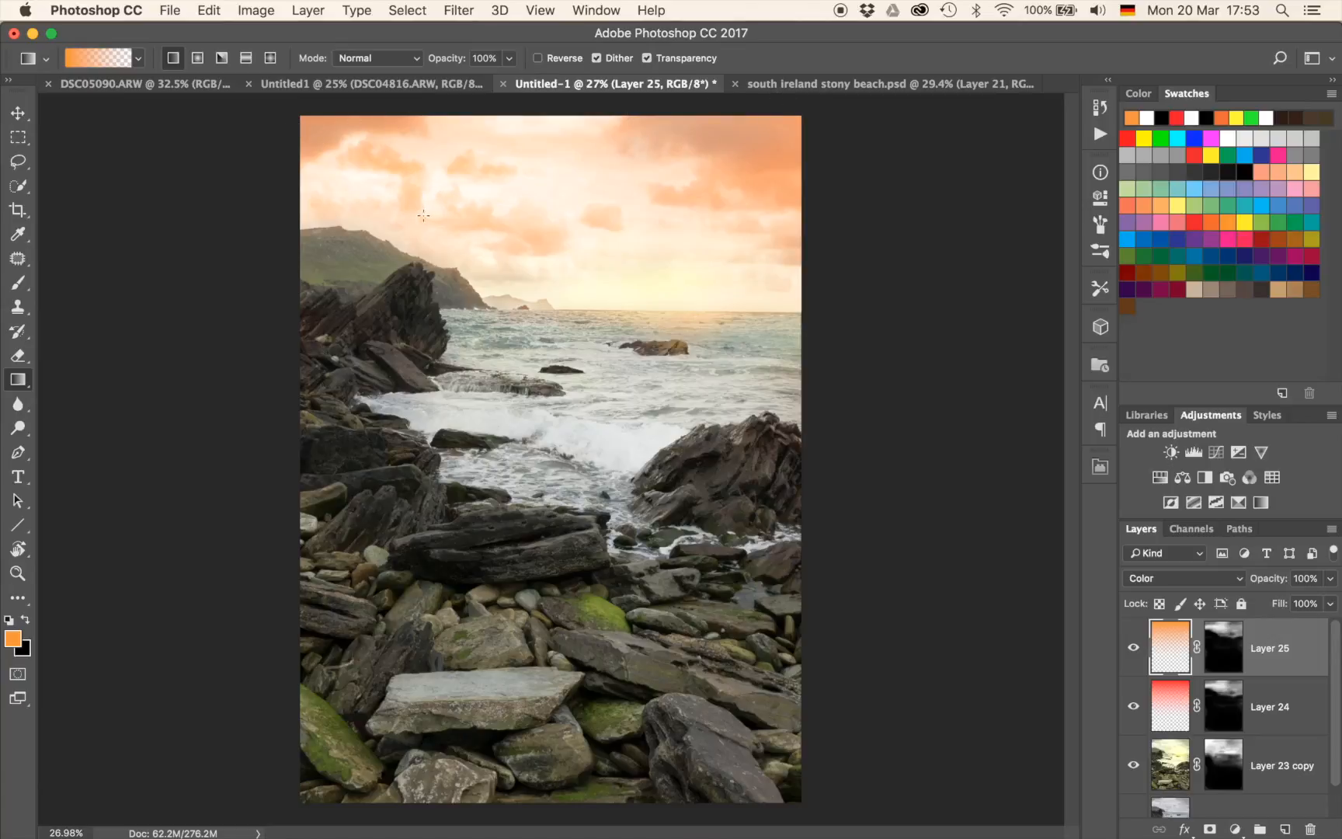
Paint black at 20% brush opacity on Layer 25's mask to soften the orange in the clouds and above the horizon.
click(1223, 644)
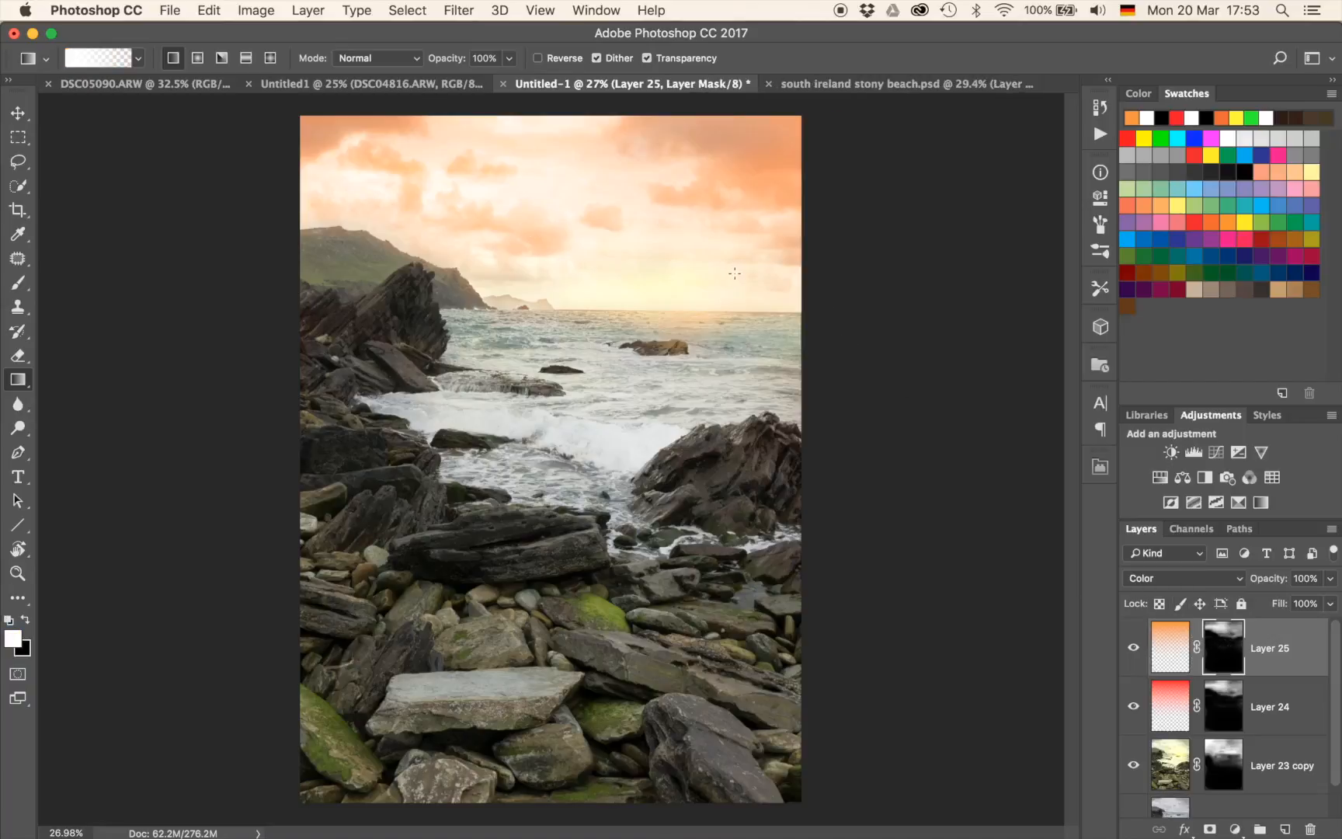
key(b)
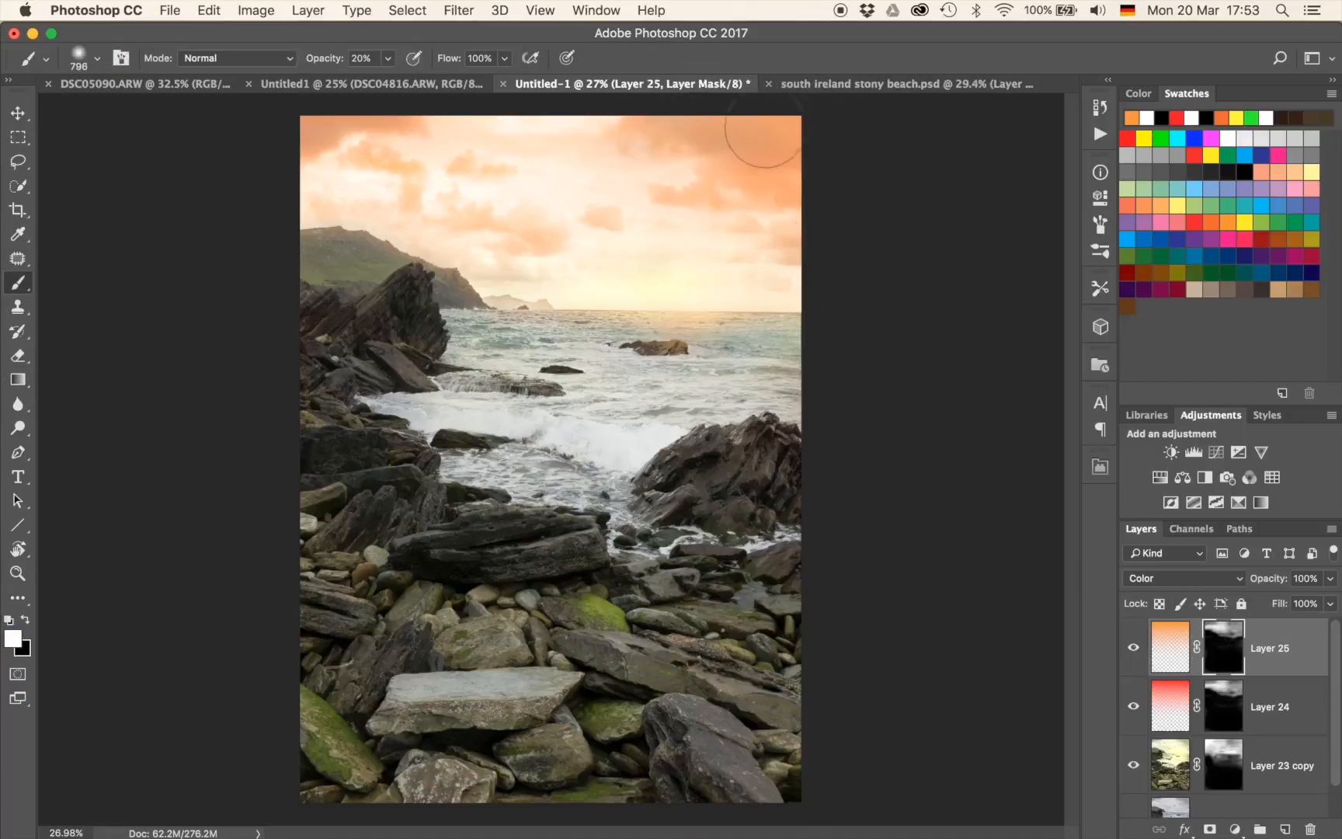
key(x)
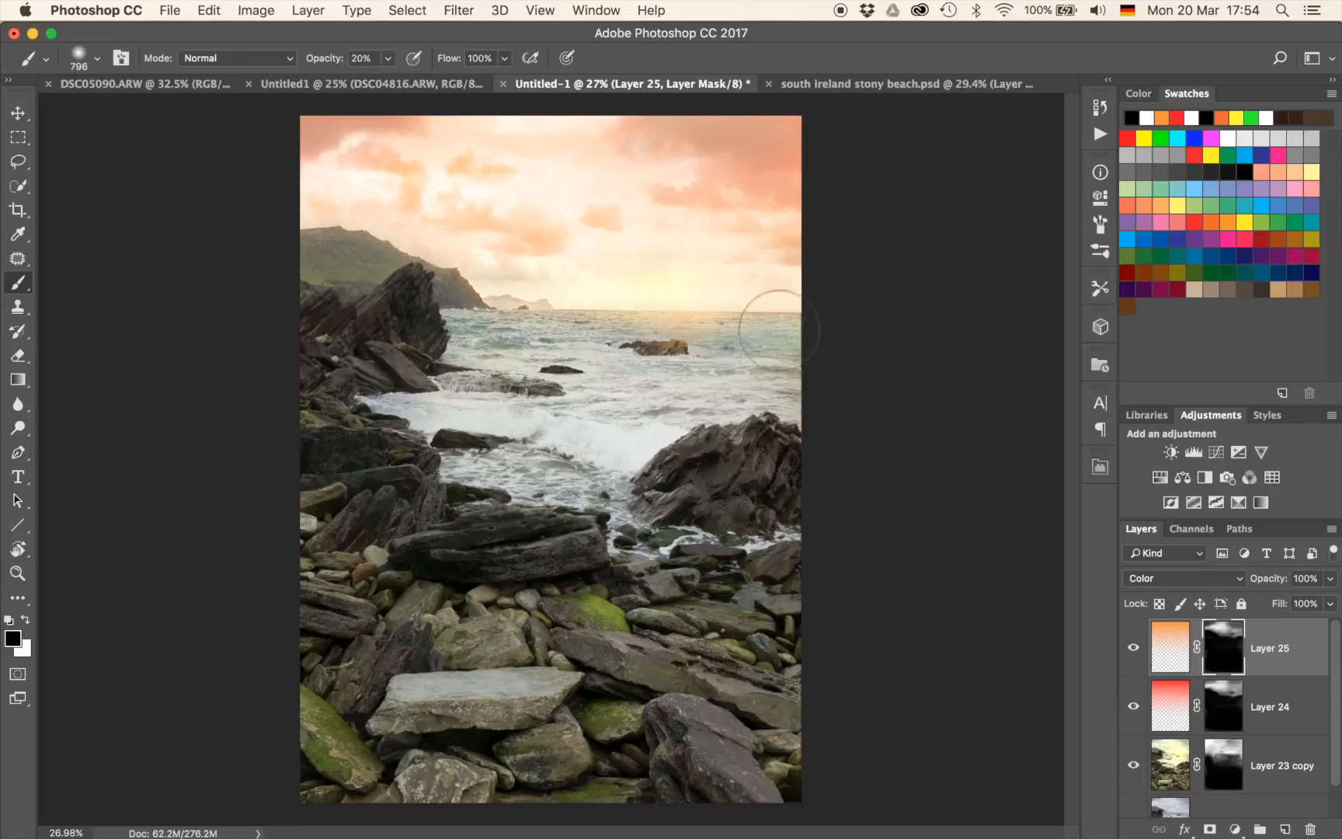
mouse_move(652, 312)
mouse_down()
mouse_move(681, 313)
mouse_move(652, 263)
mouse_move(652, 291)
mouse_move(651, 279)
mouse_up()
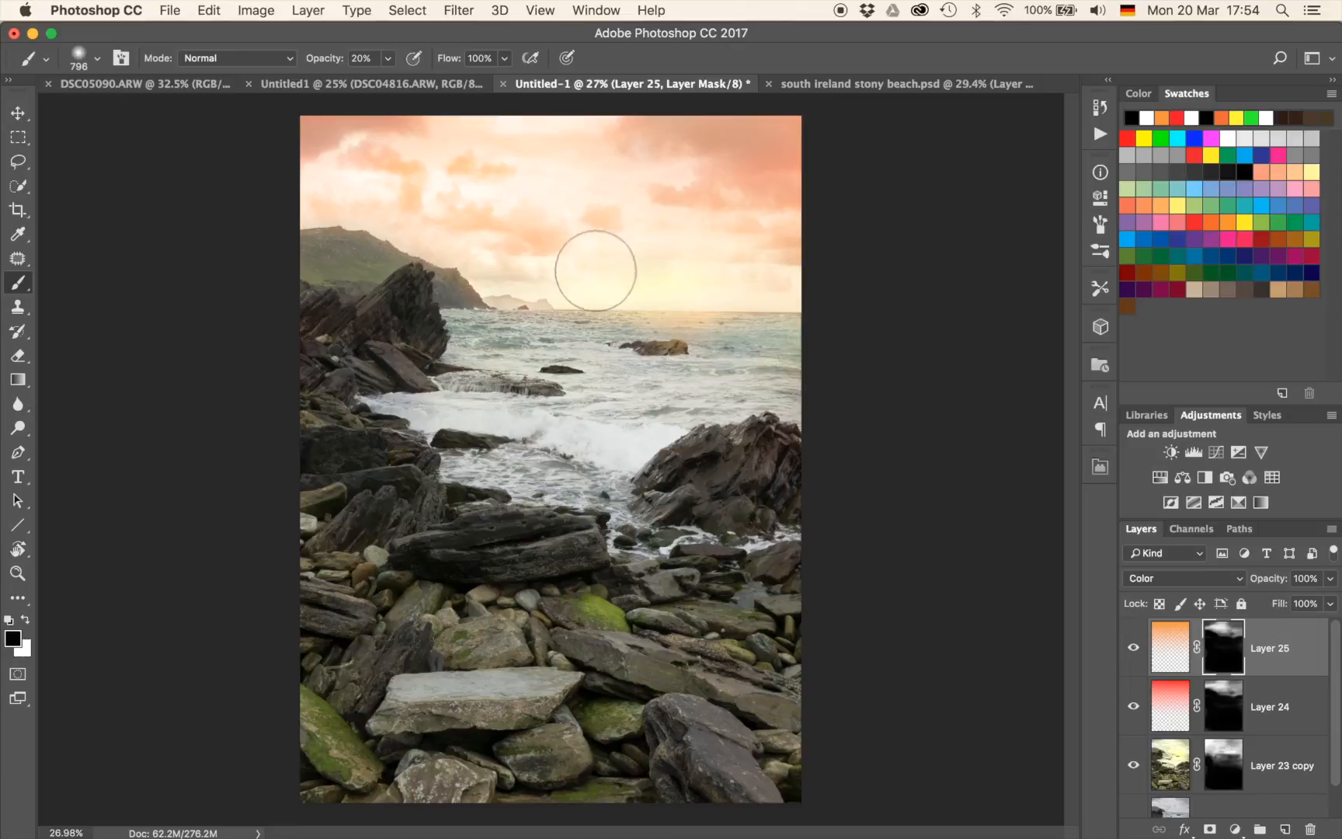
drag(553, 233, 518, 236)
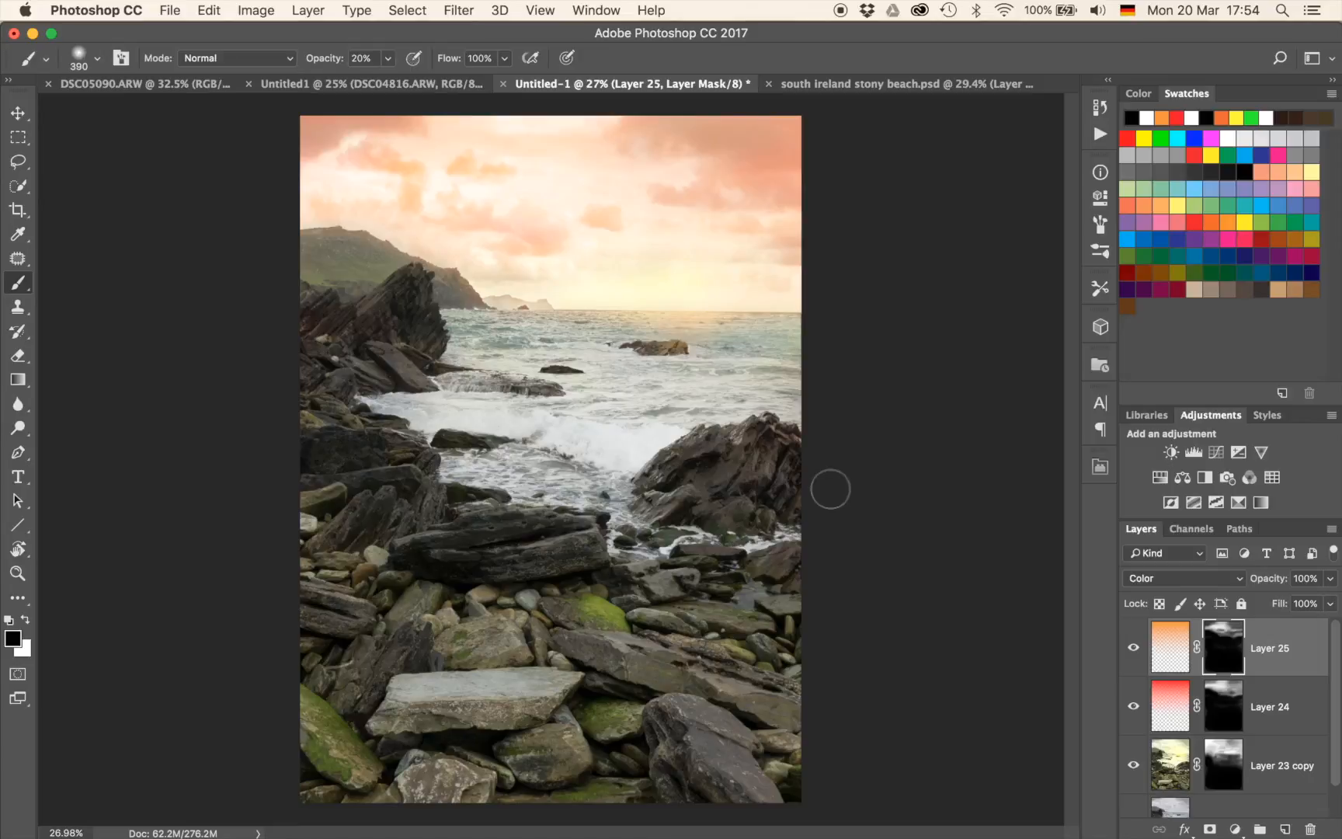
Add a Curves adjustment layer above Layer 25 and darken the photo with an RGB curve point at input 144, output 43.
scroll(830, 488, down, 5)
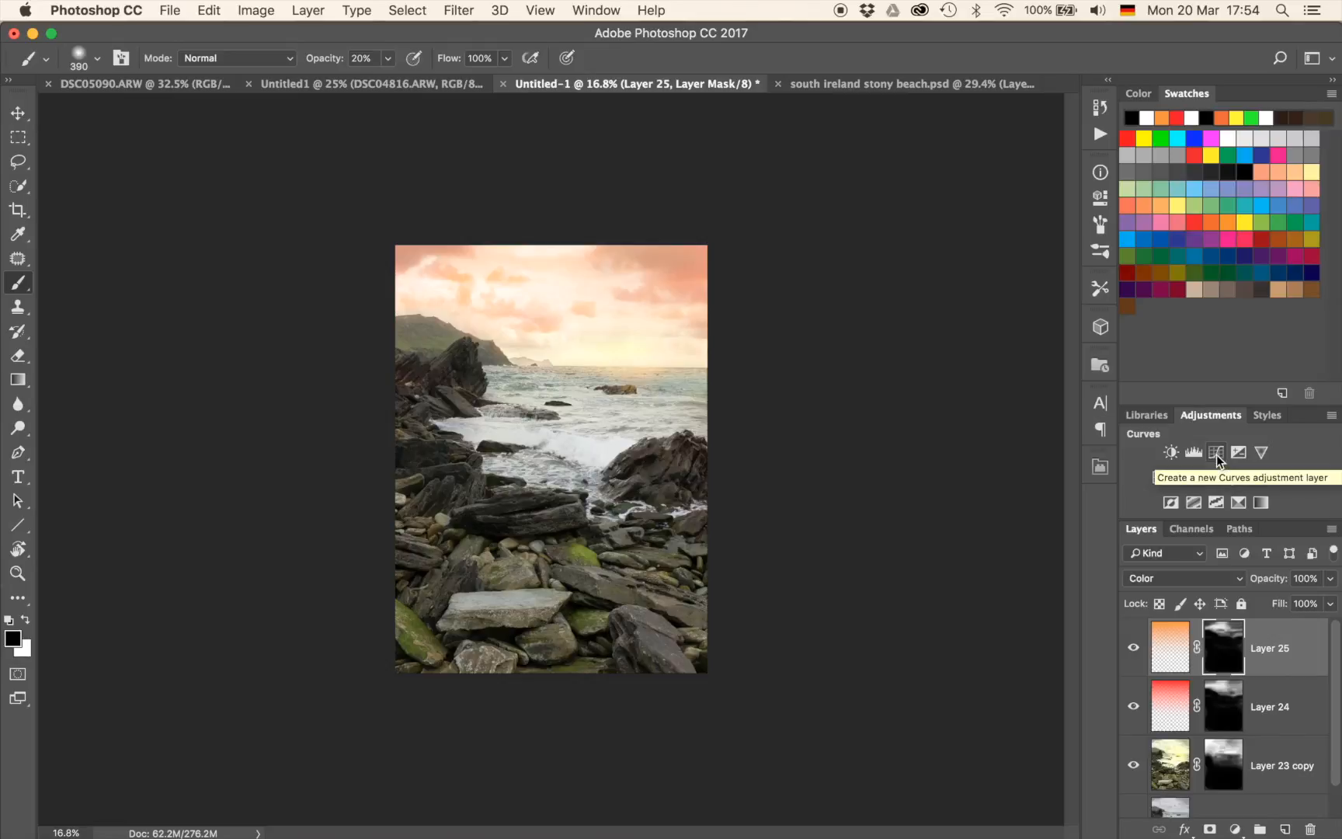
click(1235, 829)
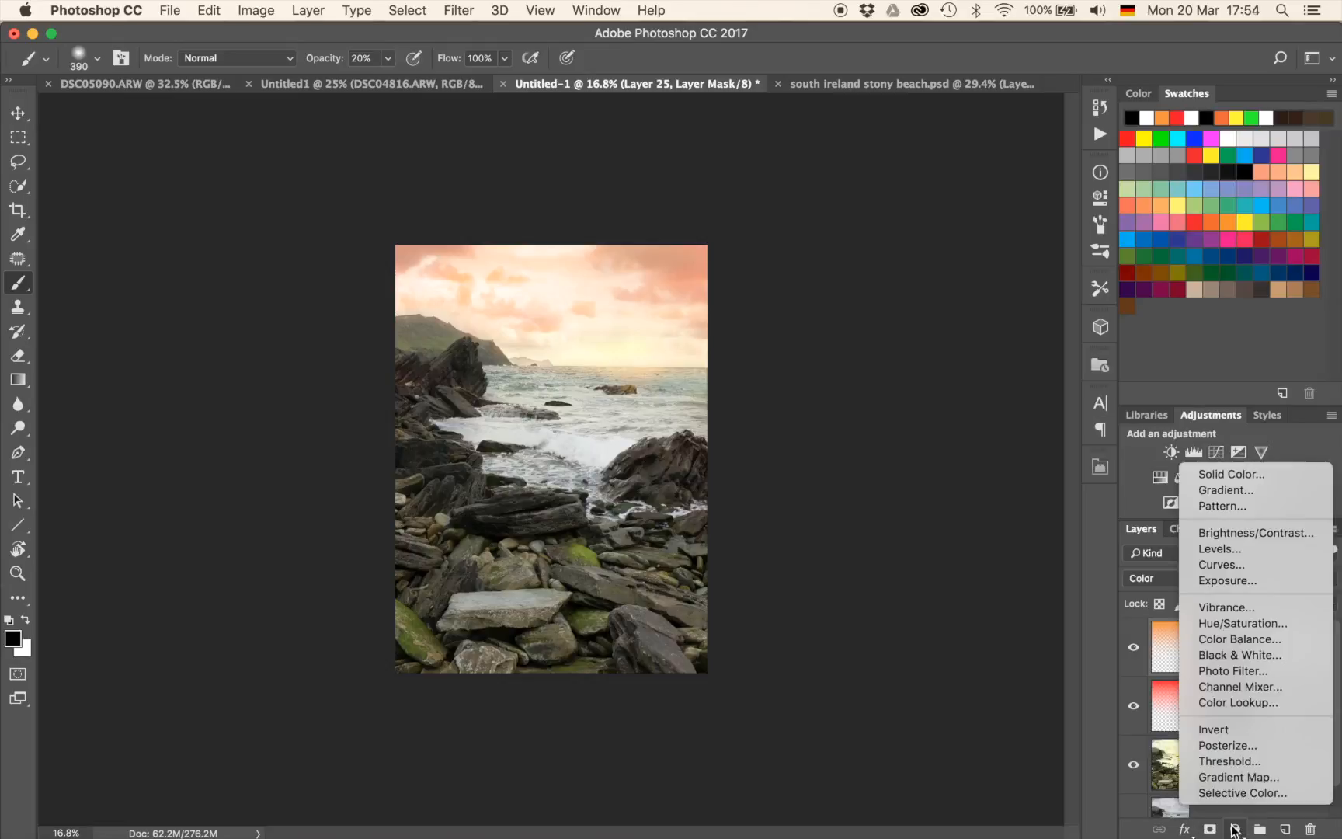
click(1237, 569)
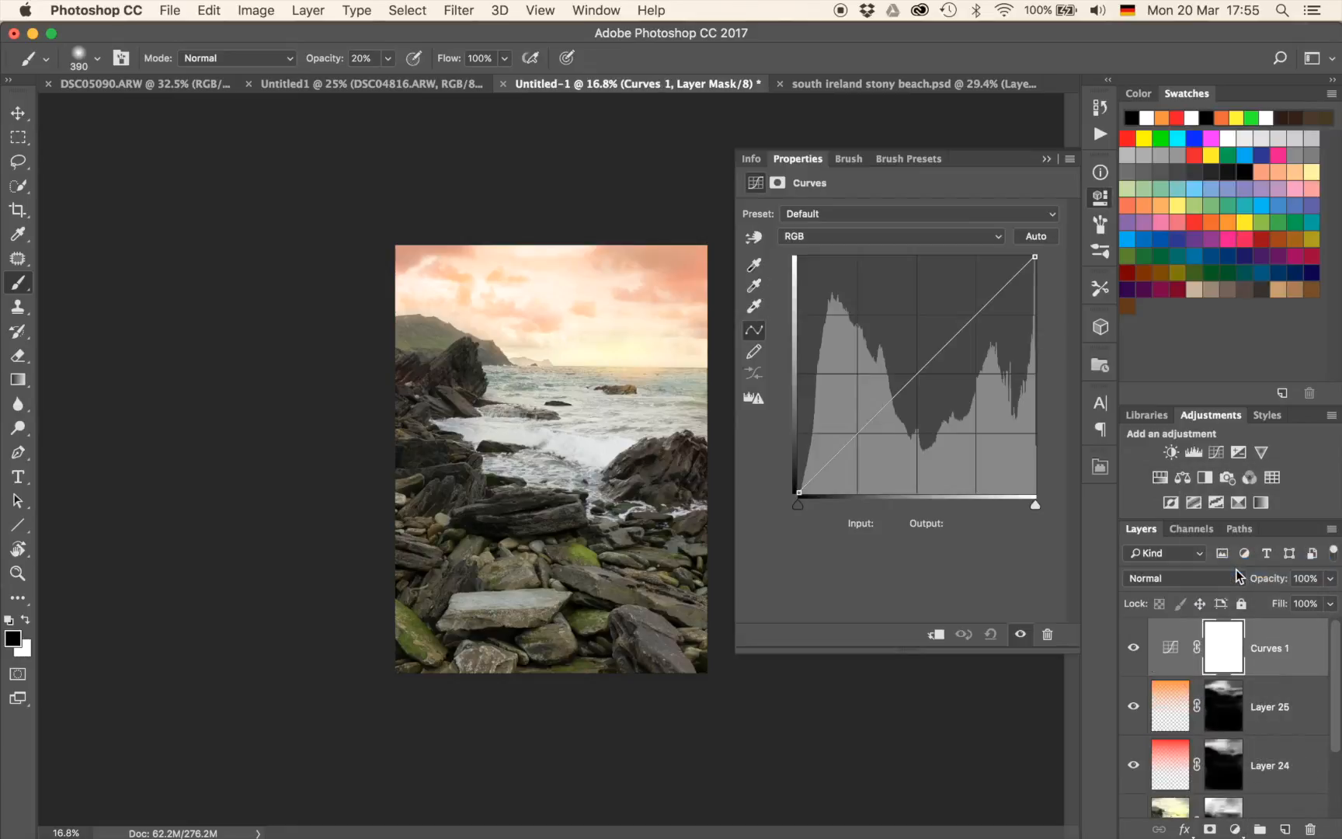
drag(898, 405, 927, 443)
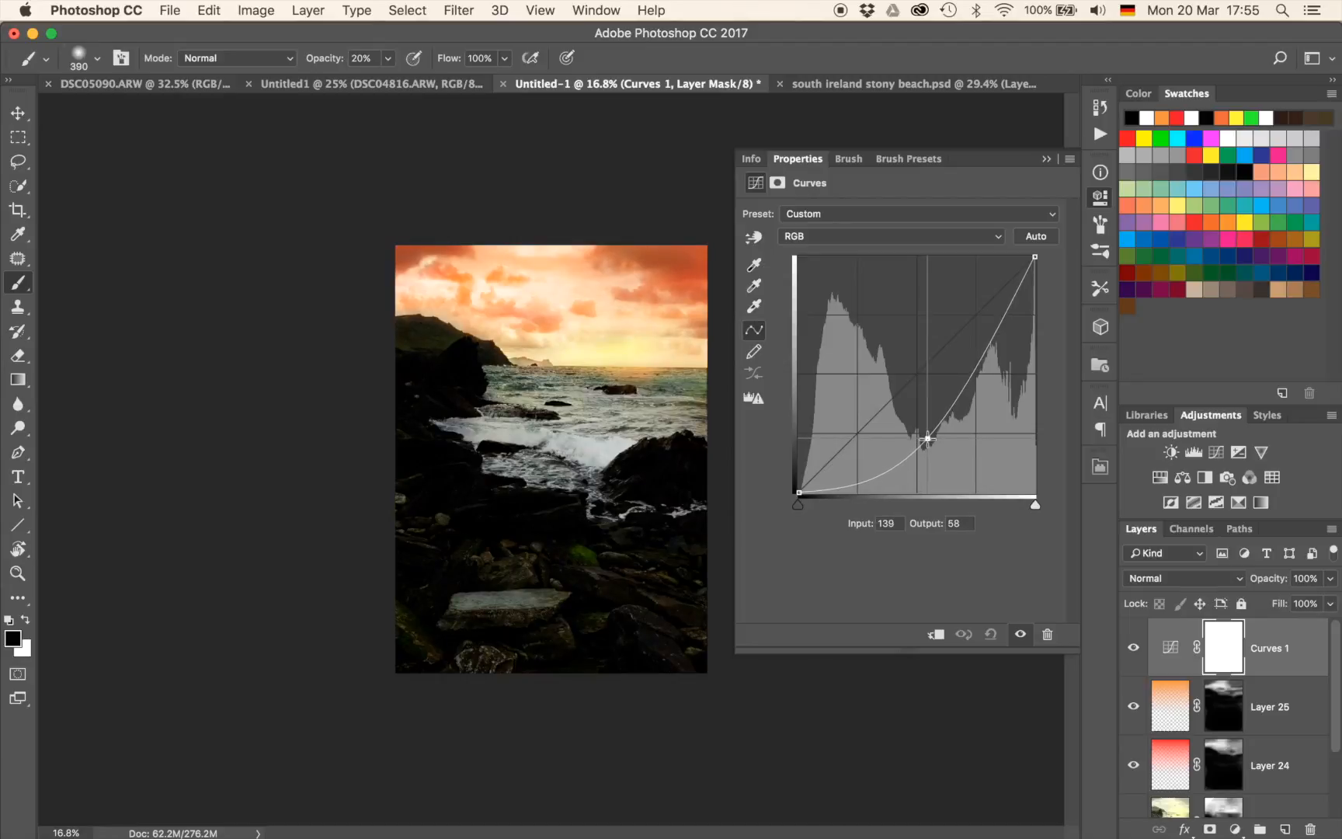
drag(929, 440, 937, 456)
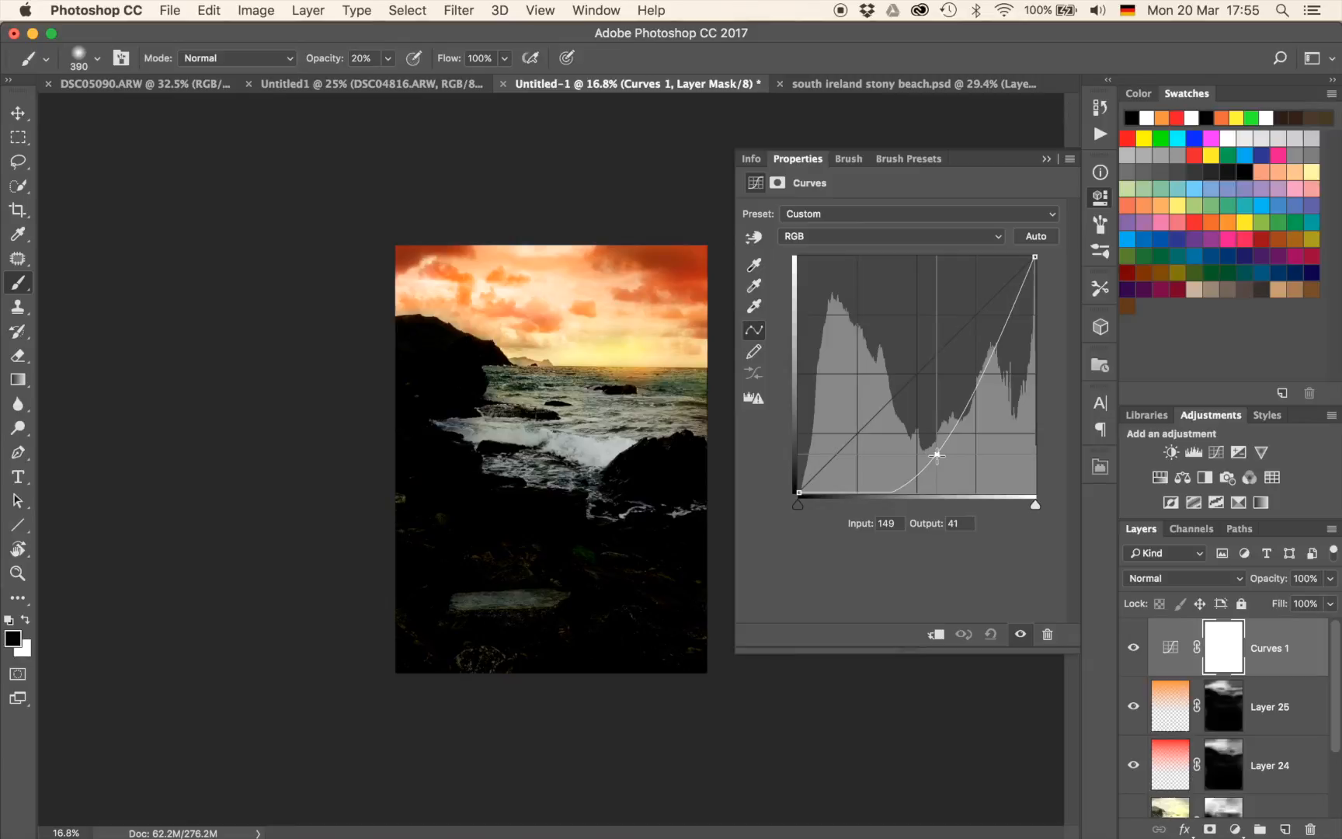
drag(936, 456, 932, 454)
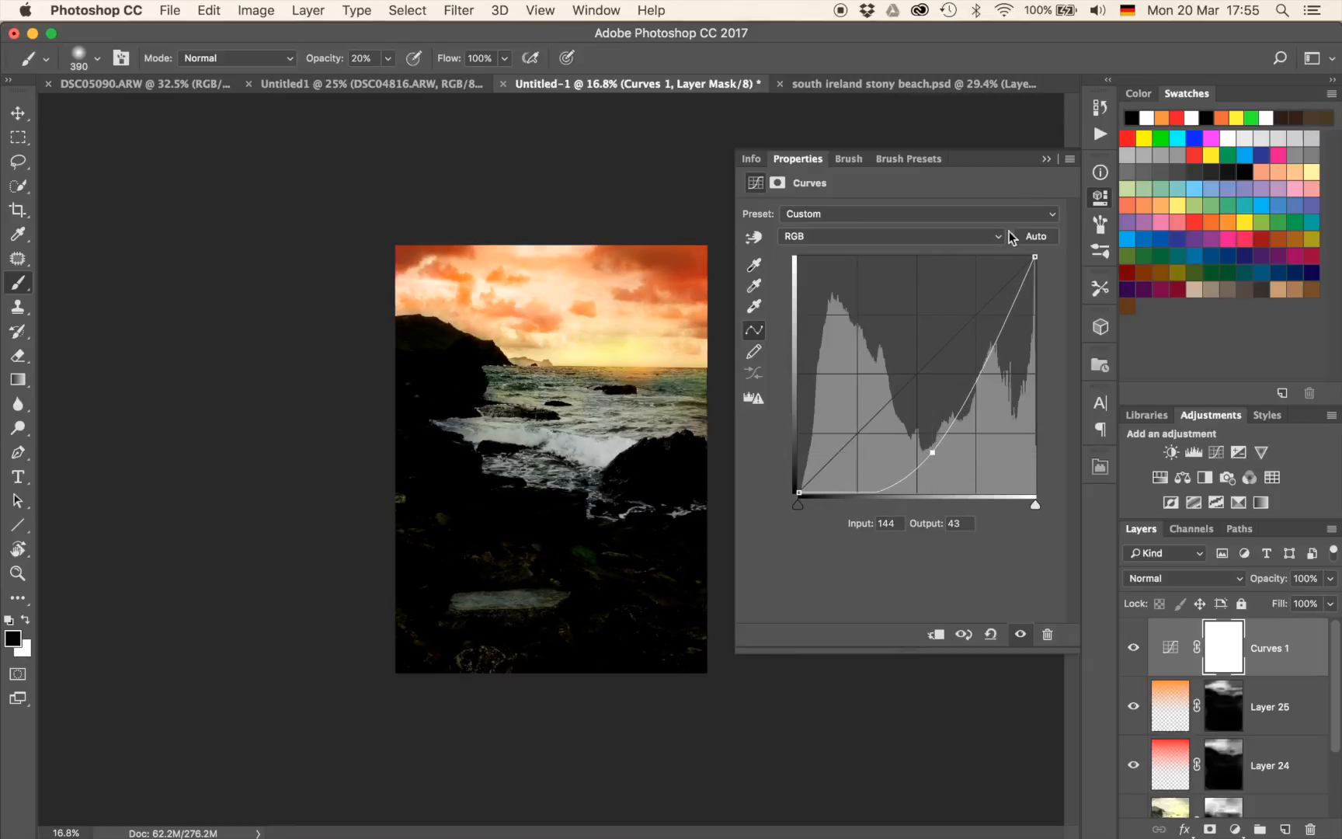
click(1046, 161)
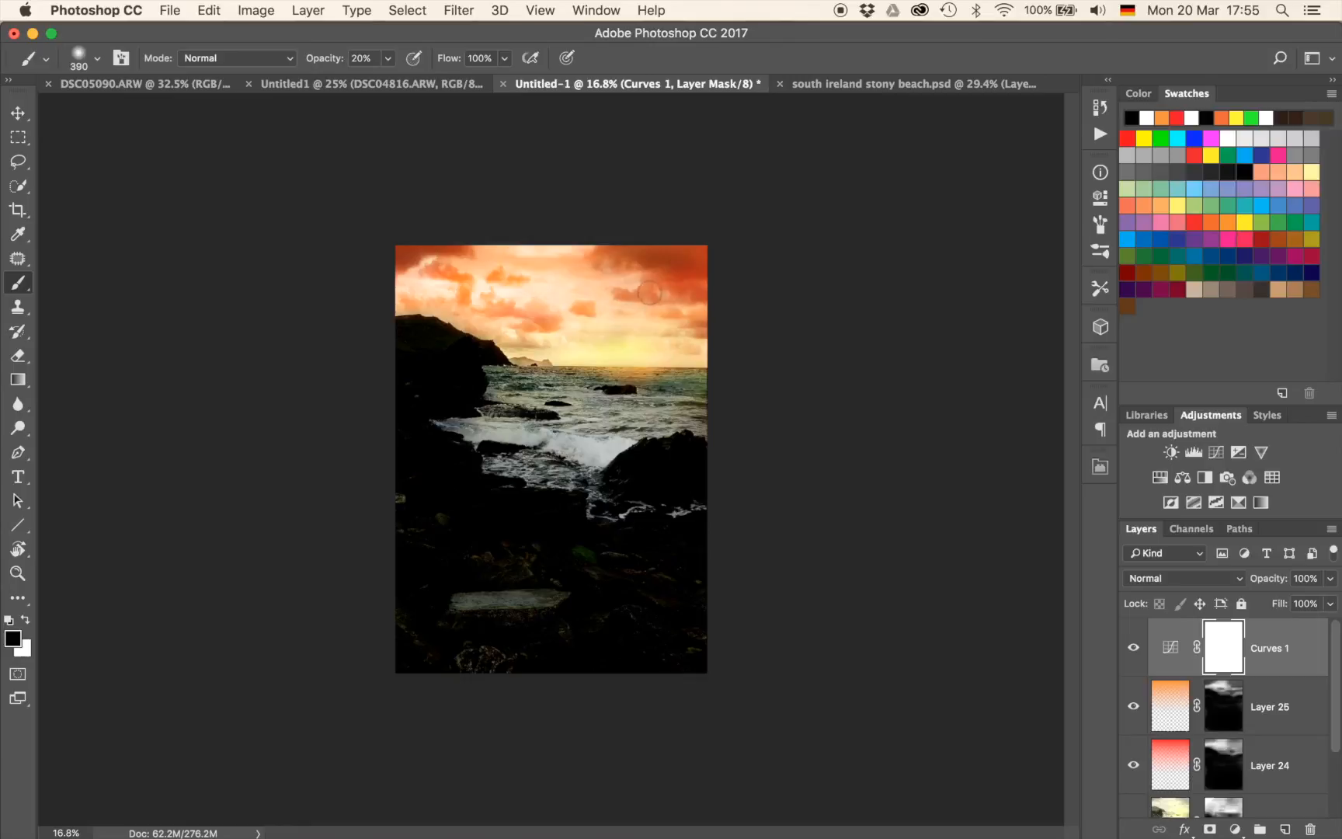
Paint black at 20% opacity with a large brush on Layer 24's mask to reduce the red in the sky.
scroll(643, 296, up, 8)
mouse_move(611, 235)
mouse_down()
mouse_move(573, 538)
mouse_move(653, 486)
mouse_move(644, 423)
mouse_move(621, 423)
mouse_up()
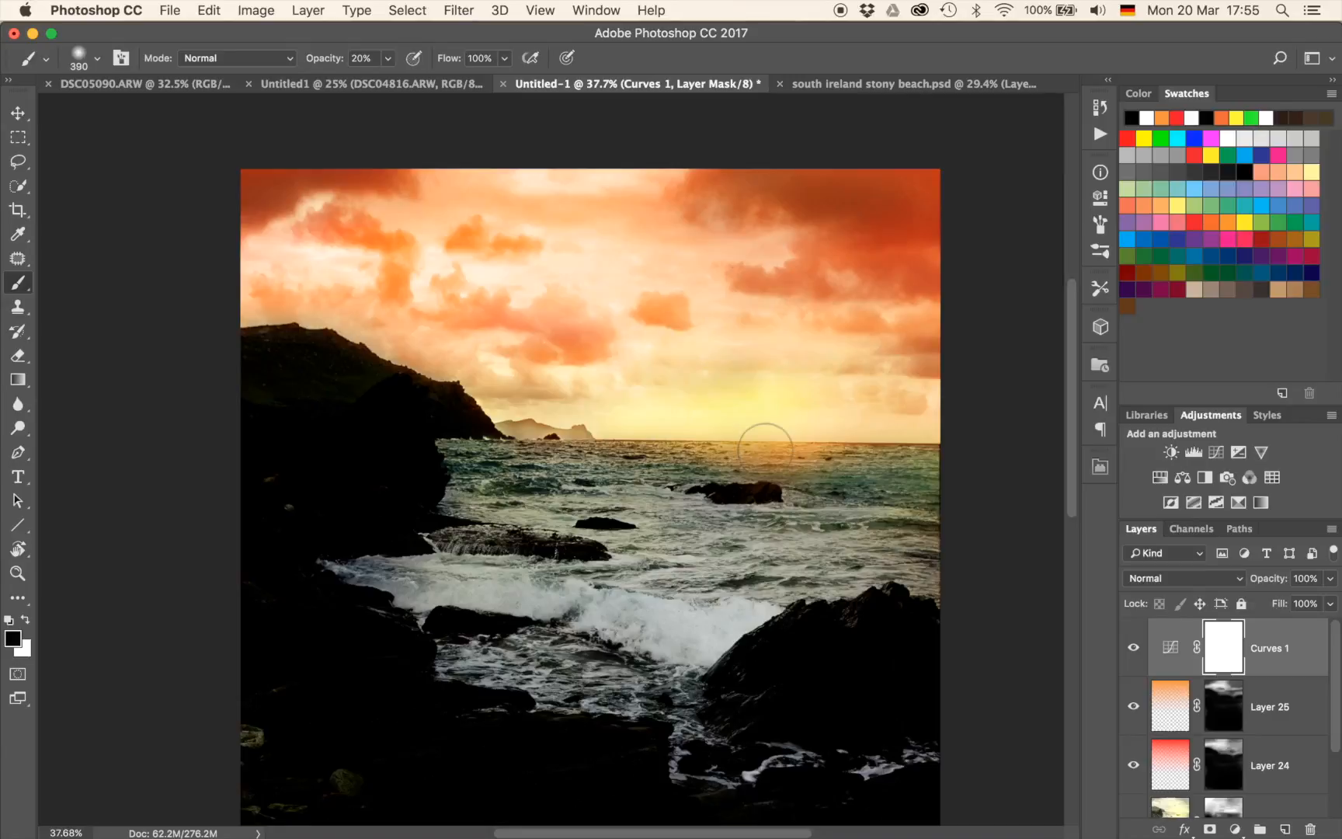
scroll(1209, 691, down, 2)
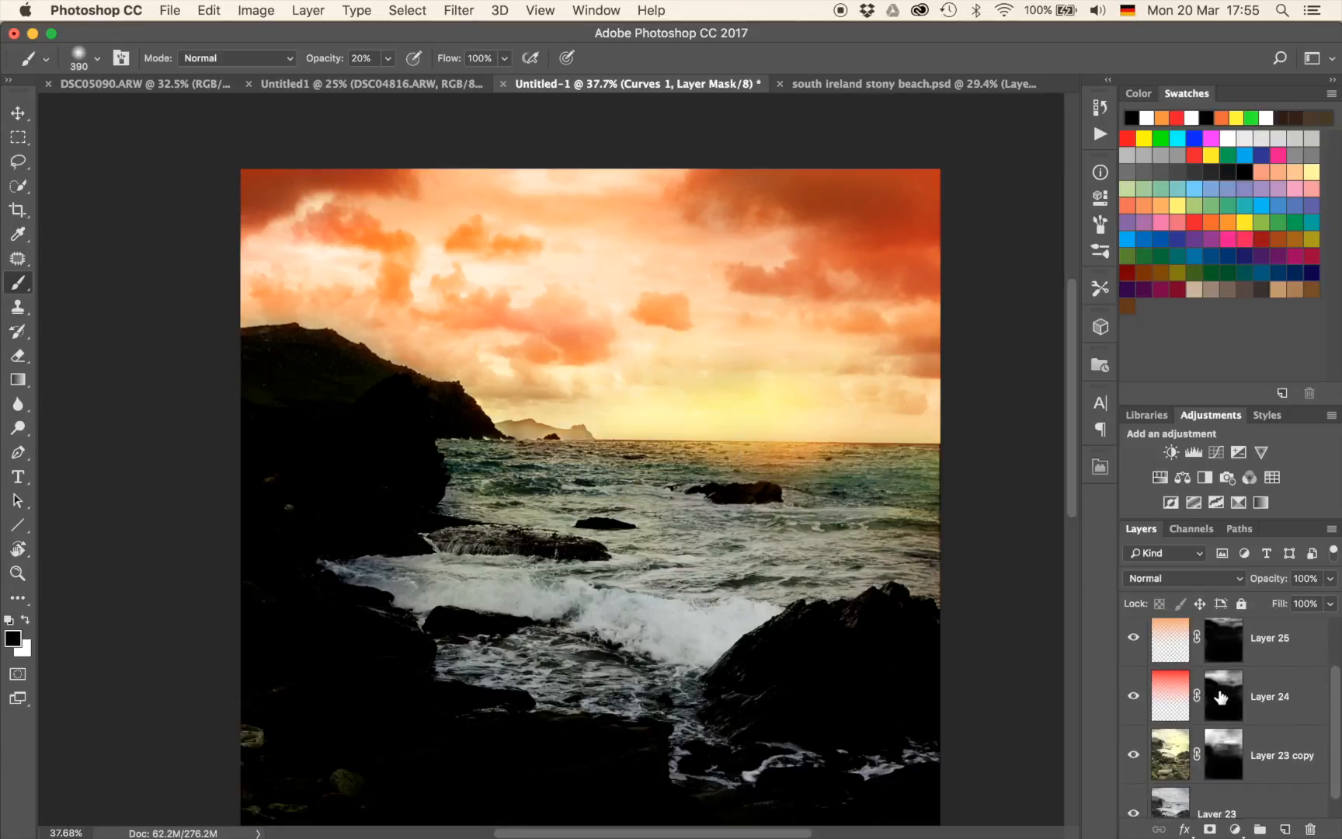
click(1221, 698)
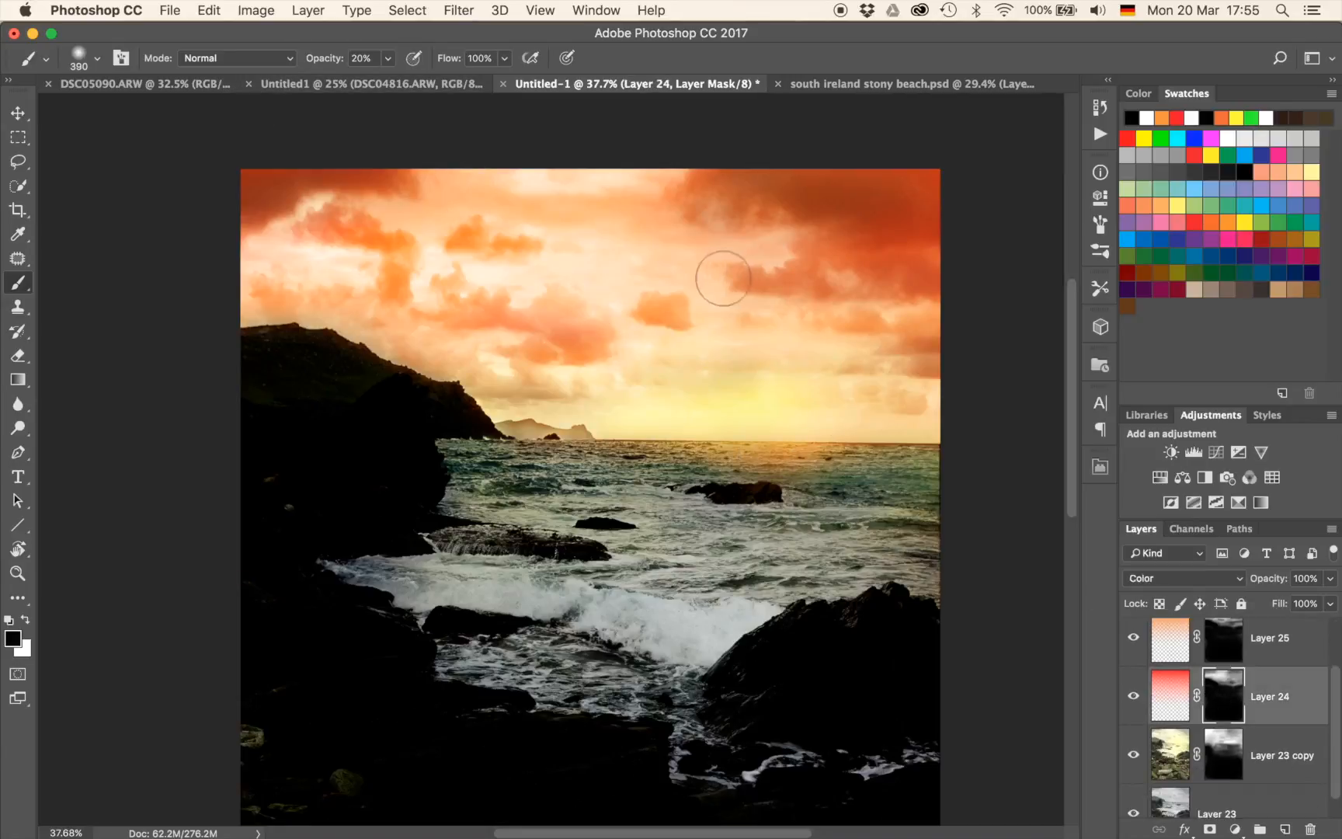
drag(695, 293, 900, 310)
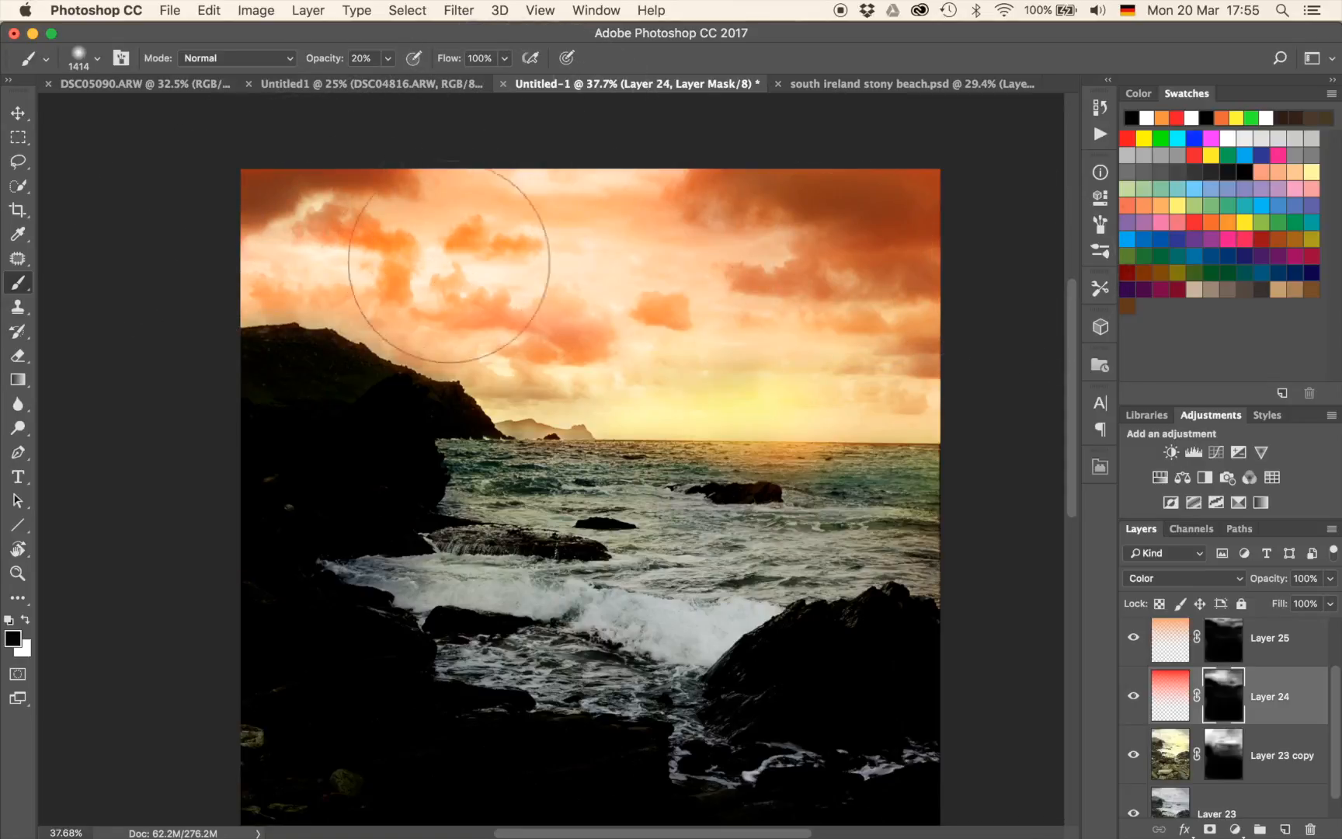
drag(805, 351, 652, 345)
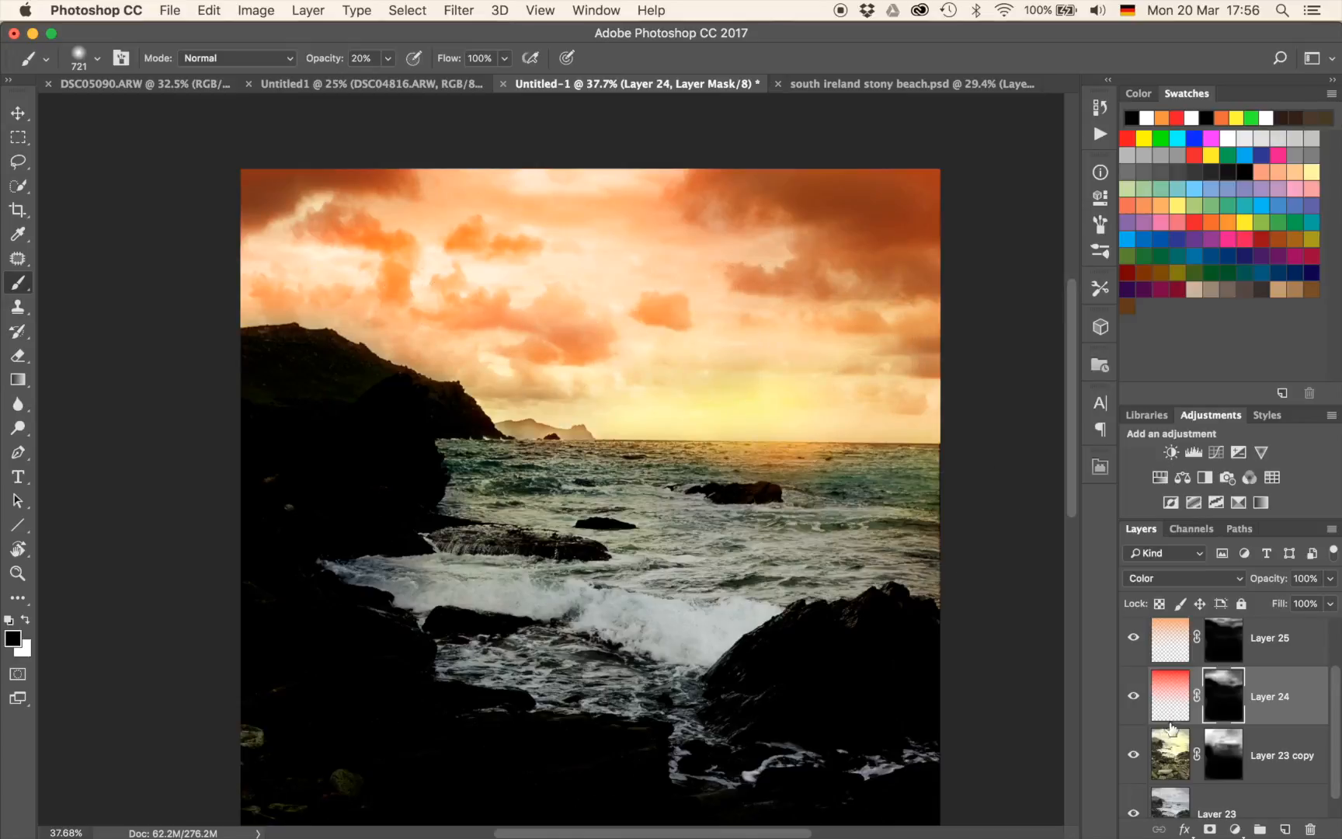
Try painting orange at 10% brush opacity on Layer 23 copy's image around the sun, and undo it.
click(1218, 751)
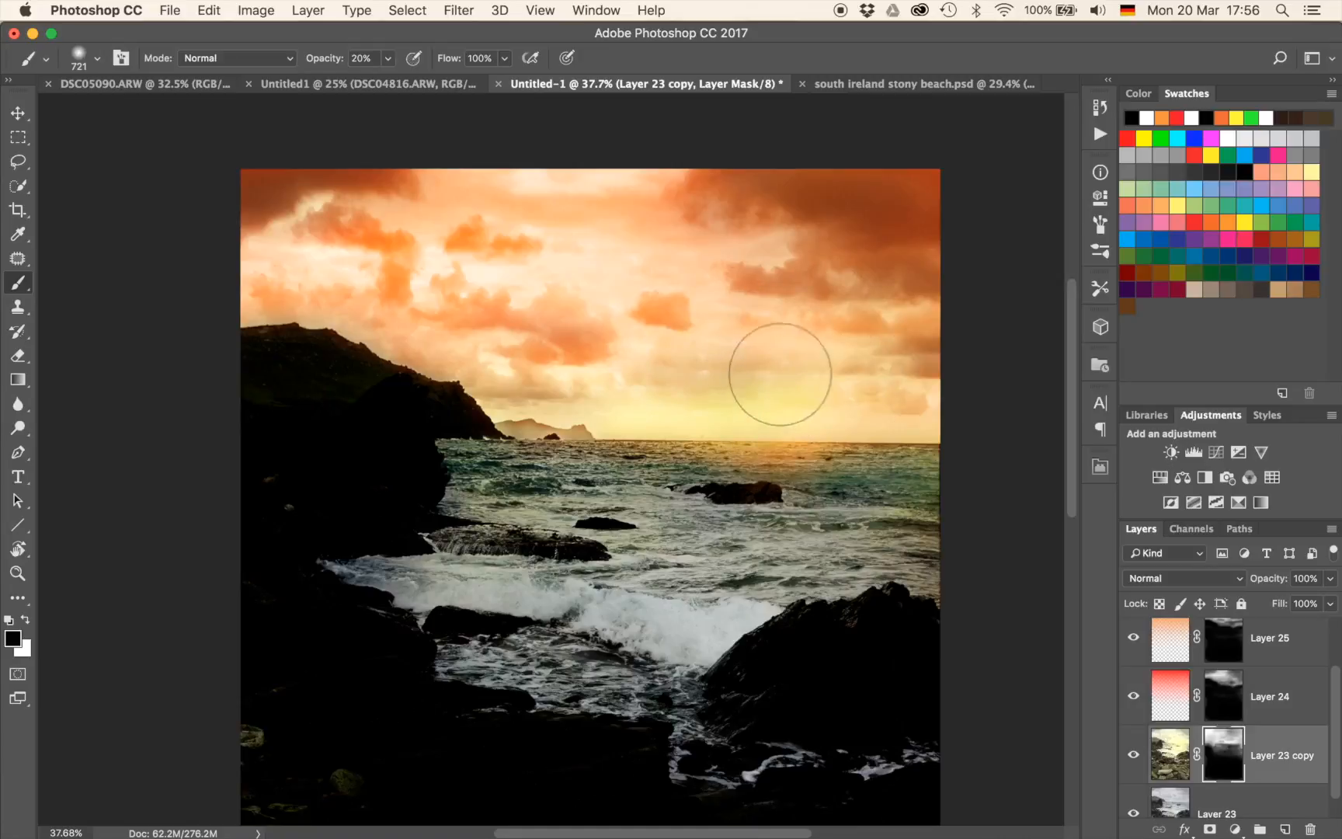
key(super+2)
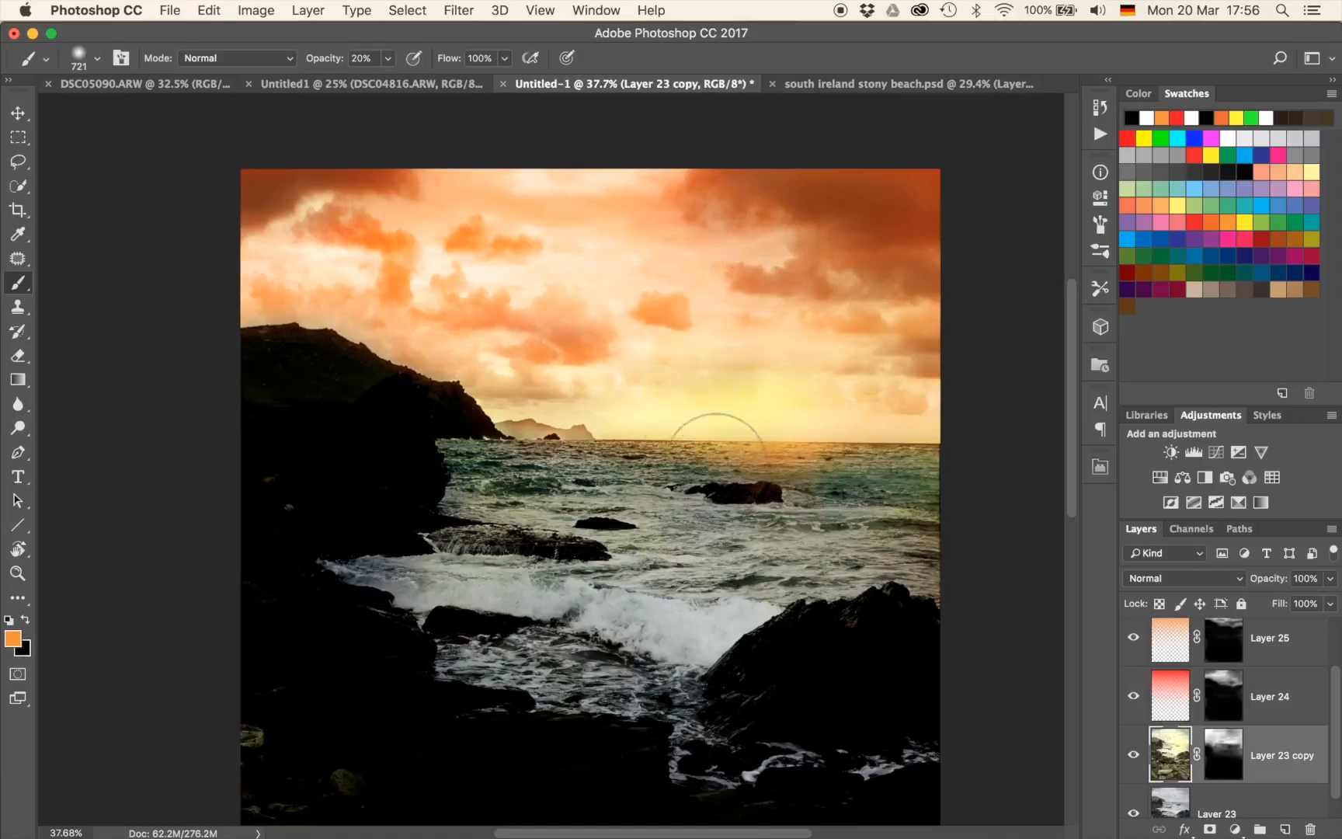
key(1)
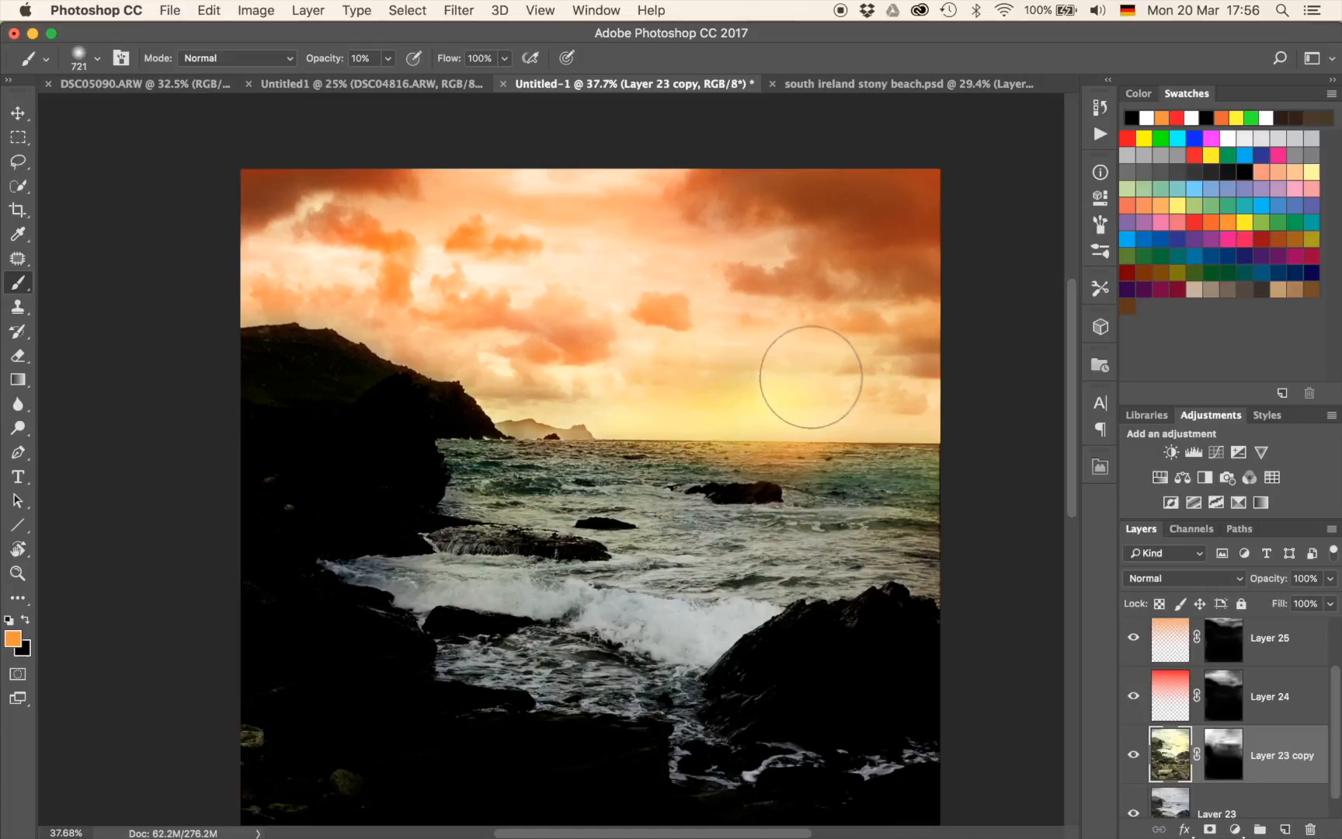
key(super+z)
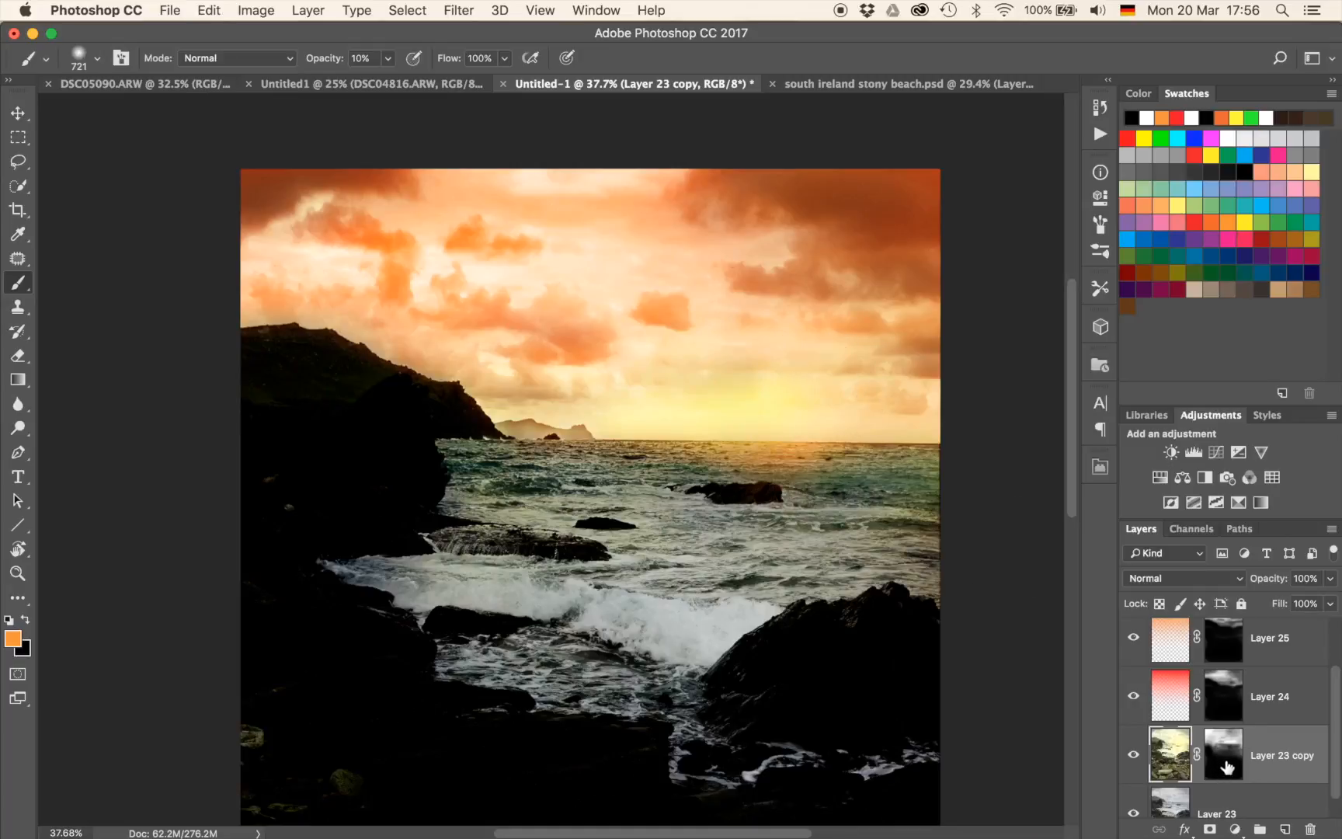
Paint white at 5% and 20% brush opacity on Layer 24's mask over the sky around the sun.
click(1224, 765)
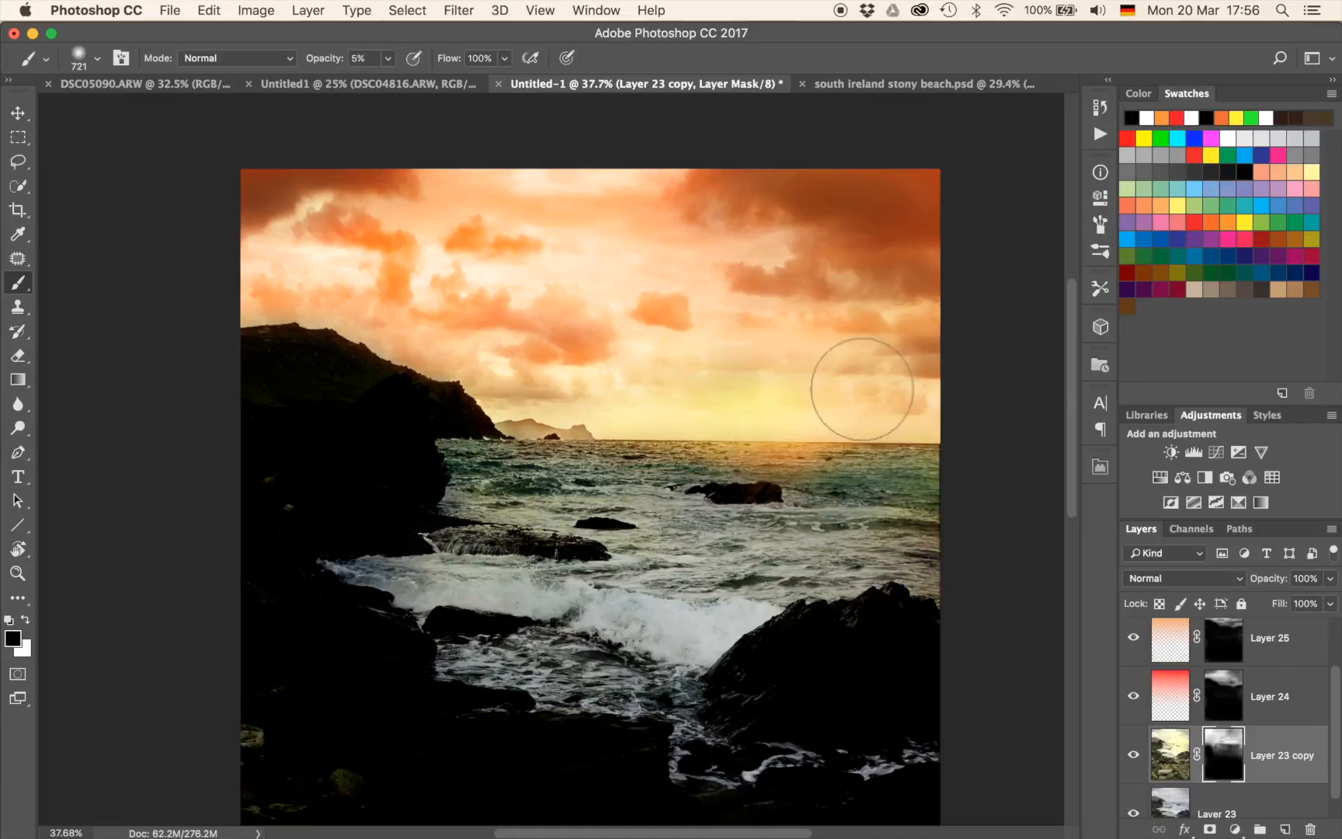
click(1225, 694)
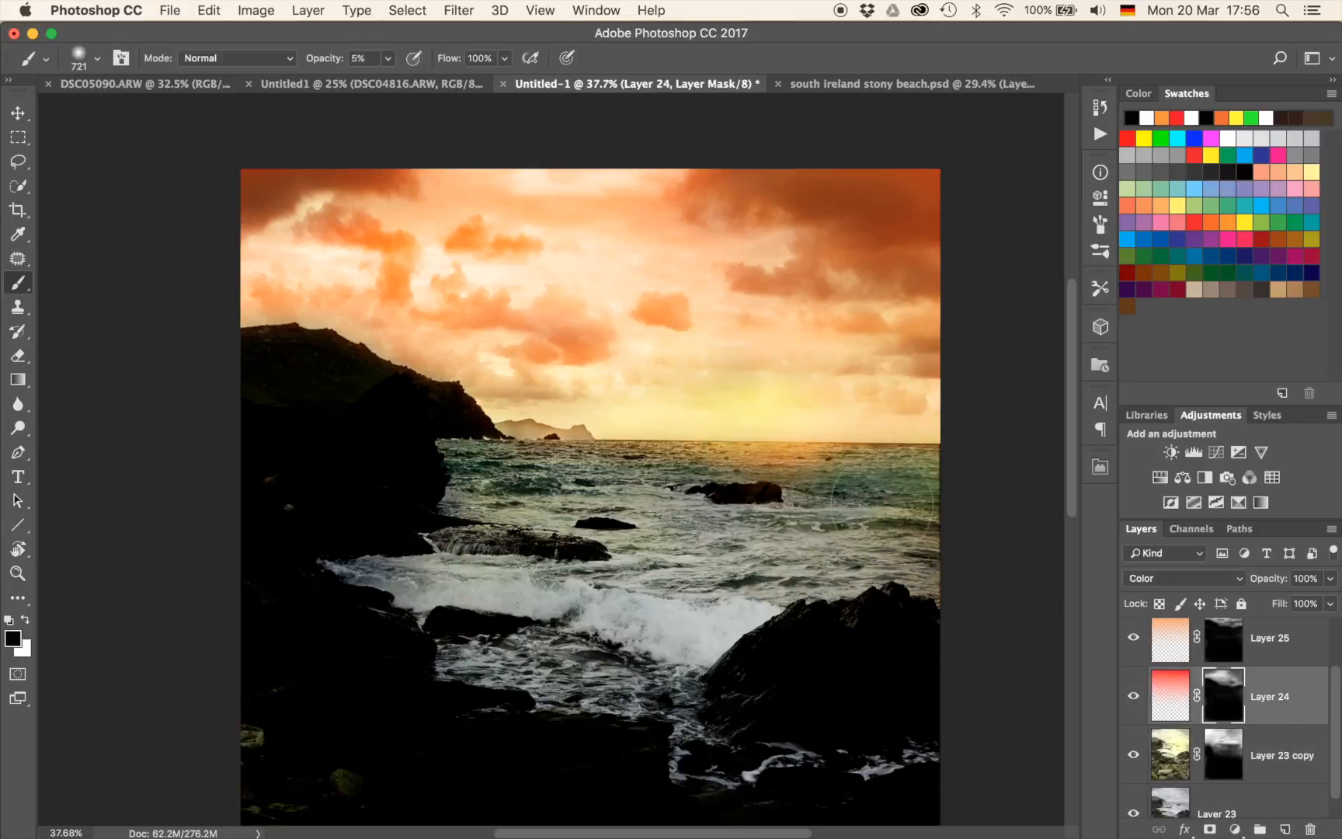
key(x)
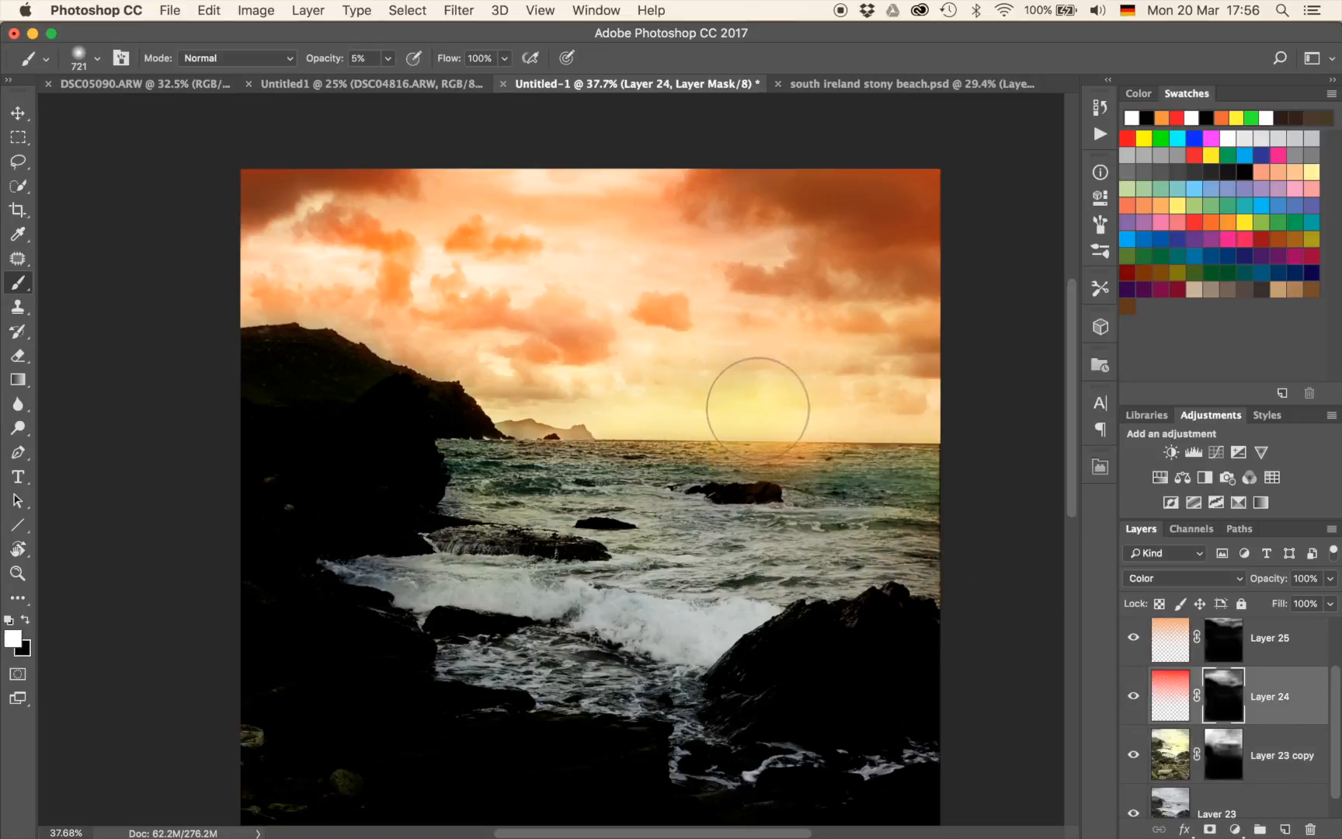
mouse_move(747, 404)
mouse_down()
mouse_move(689, 393)
mouse_move(792, 397)
mouse_move(713, 366)
mouse_move(798, 354)
mouse_move(829, 372)
mouse_up()
key(2)
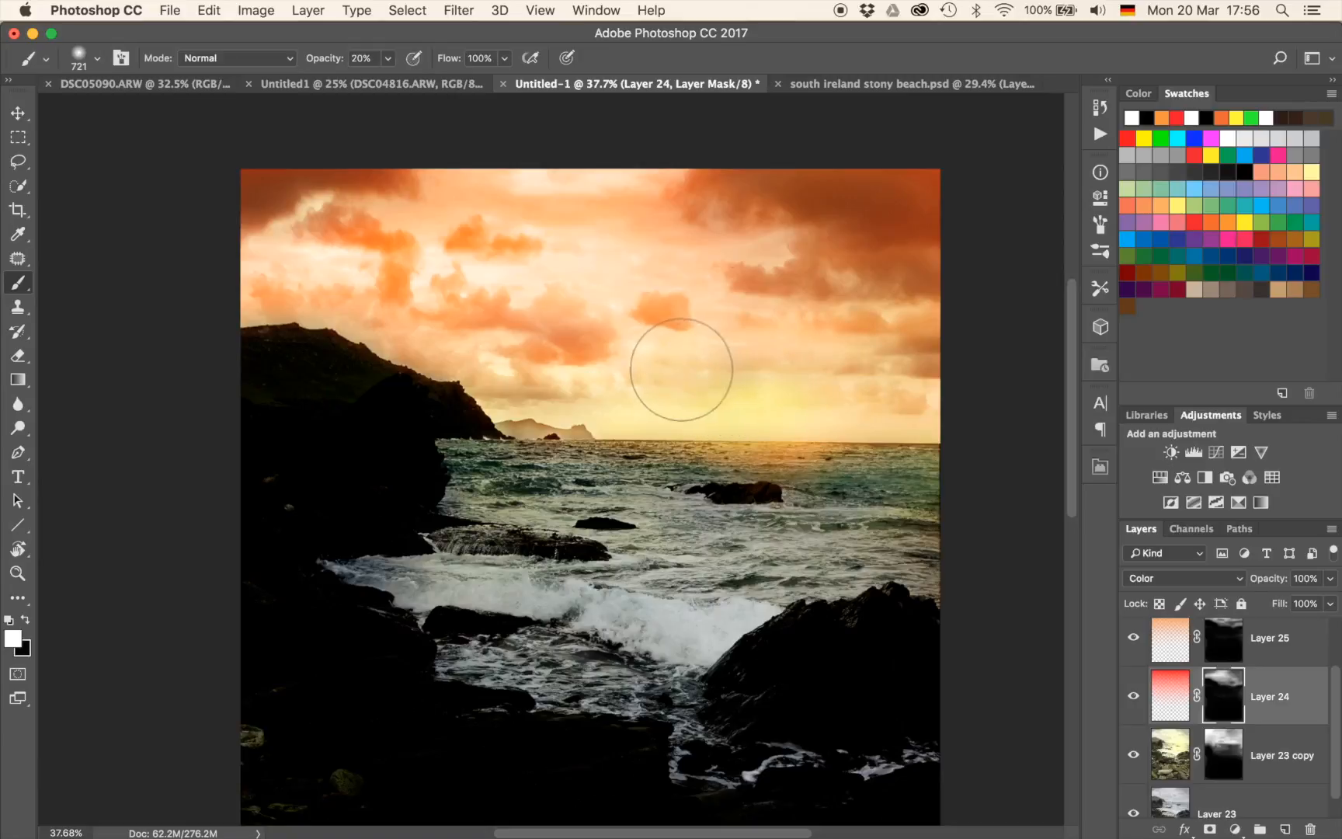
mouse_move(738, 364)
mouse_down()
mouse_move(674, 375)
mouse_move(837, 373)
mouse_move(775, 354)
mouse_move(906, 380)
mouse_move(798, 381)
mouse_up()
click(1223, 647)
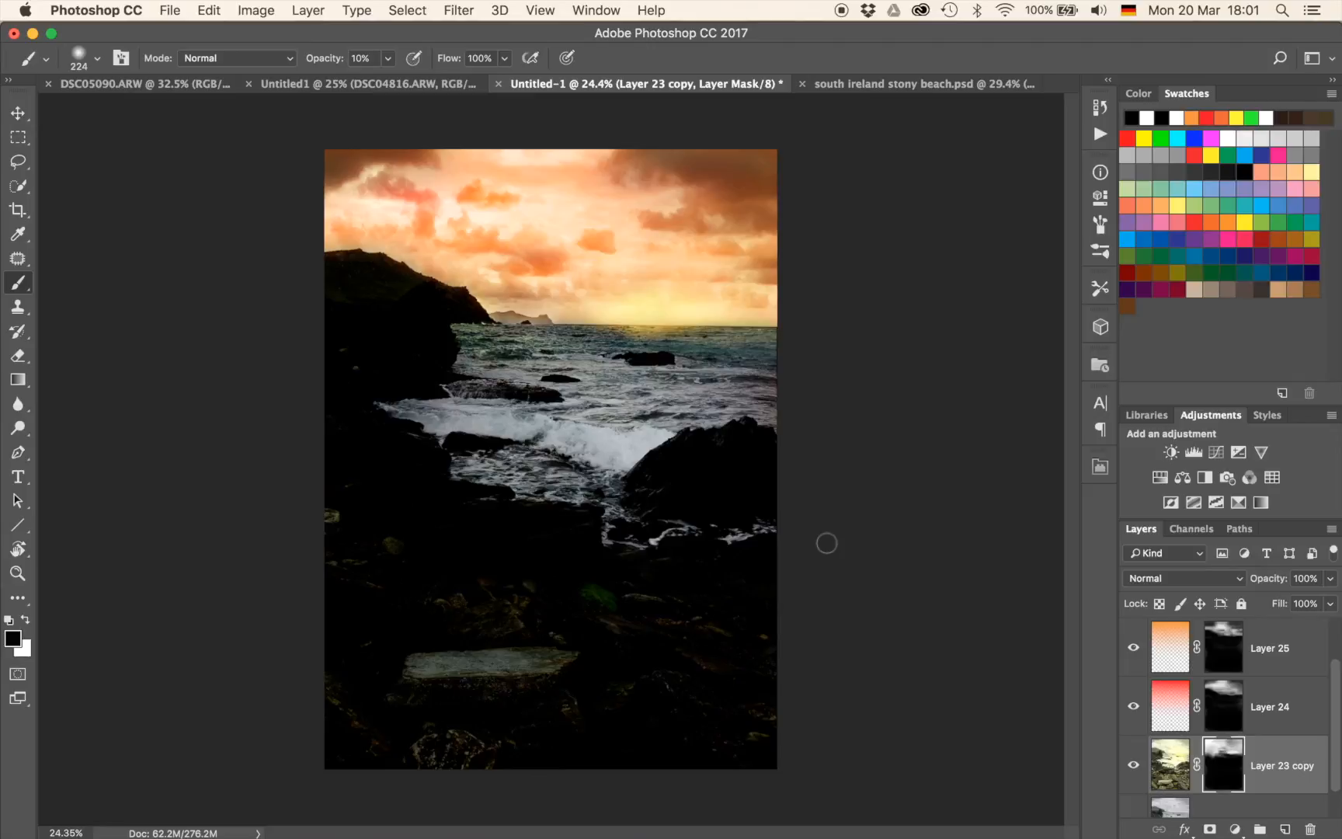
Paint black at 20% opacity with a large brush on the Curves 1 mask to bring back the foreground rocks.
scroll(1233, 682, up, 3)
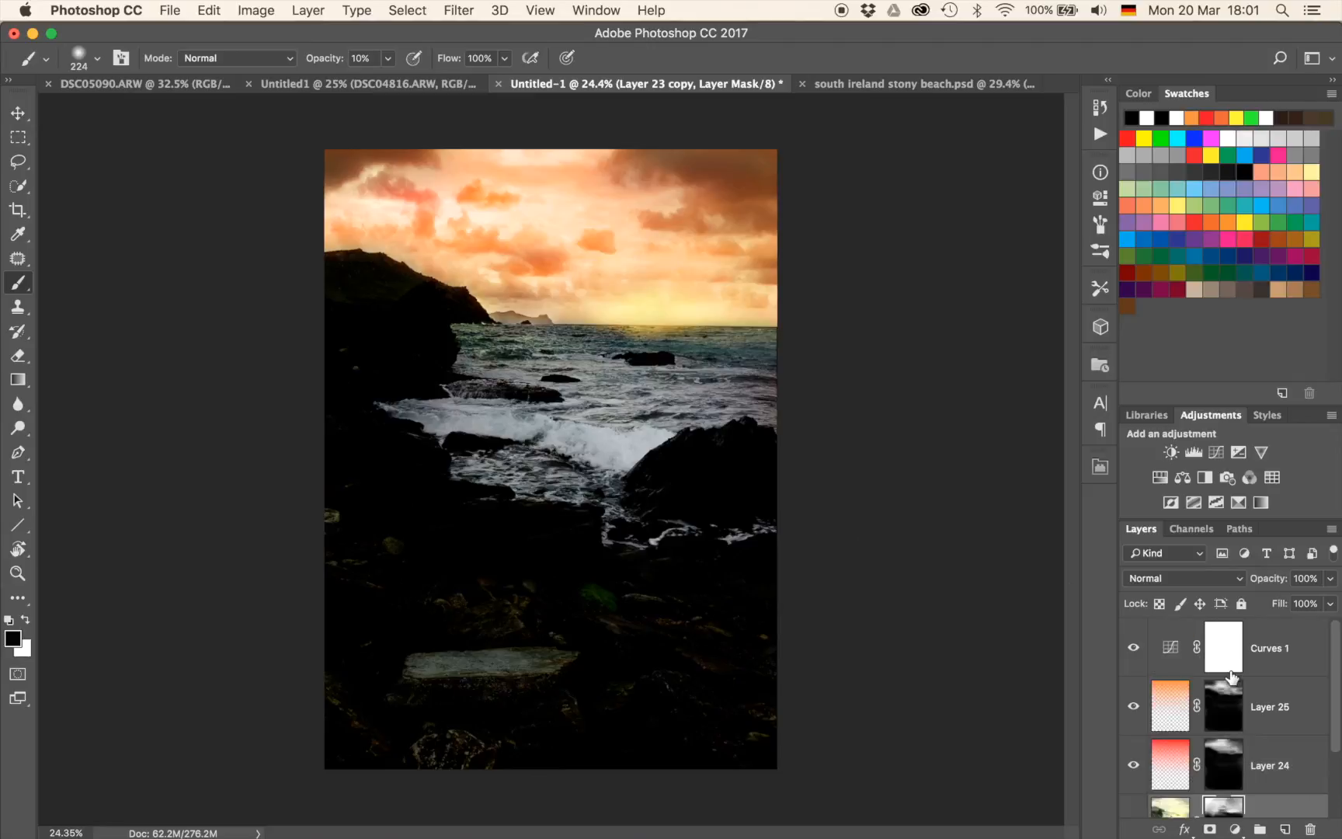
click(1227, 654)
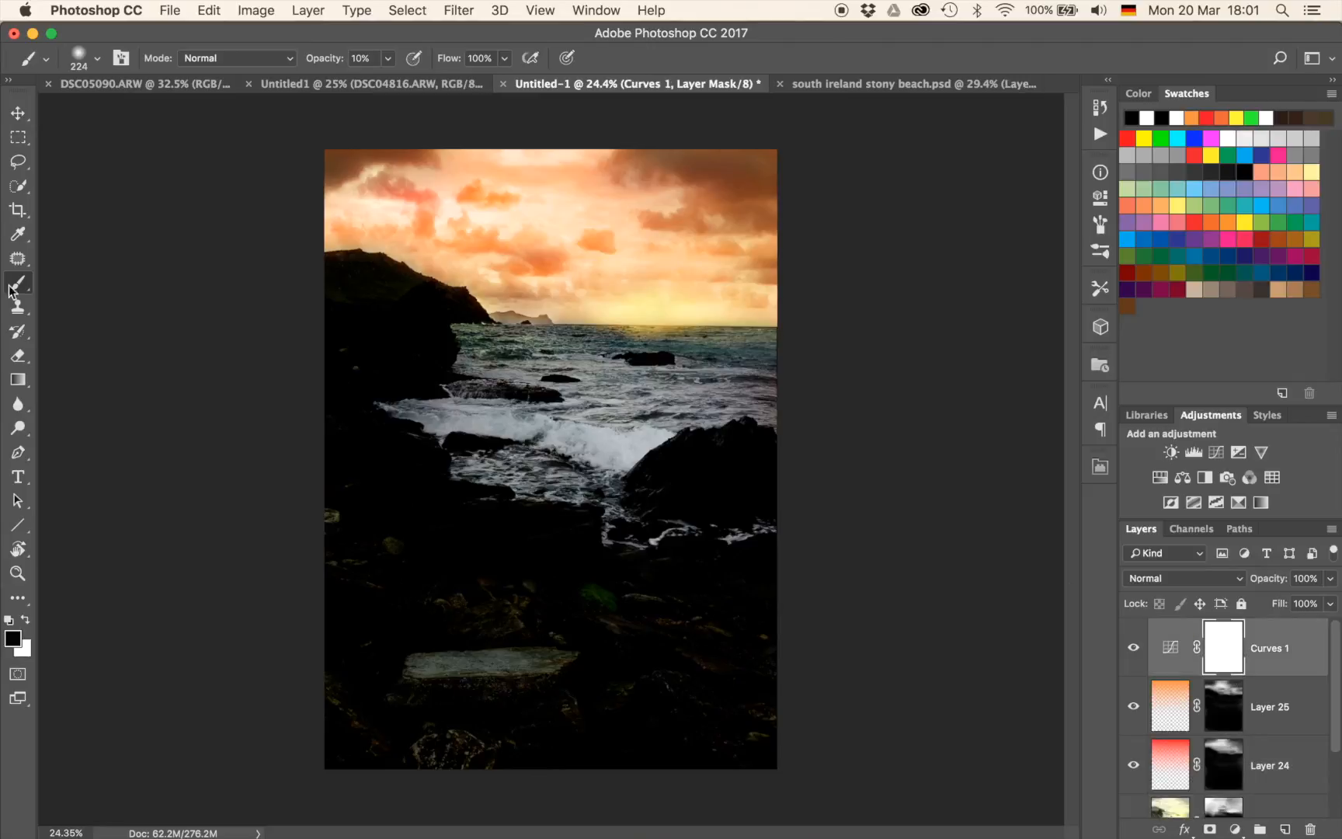
mouse_move(445, 418)
mouse_down()
mouse_move(660, 423)
mouse_move(640, 427)
mouse_up()
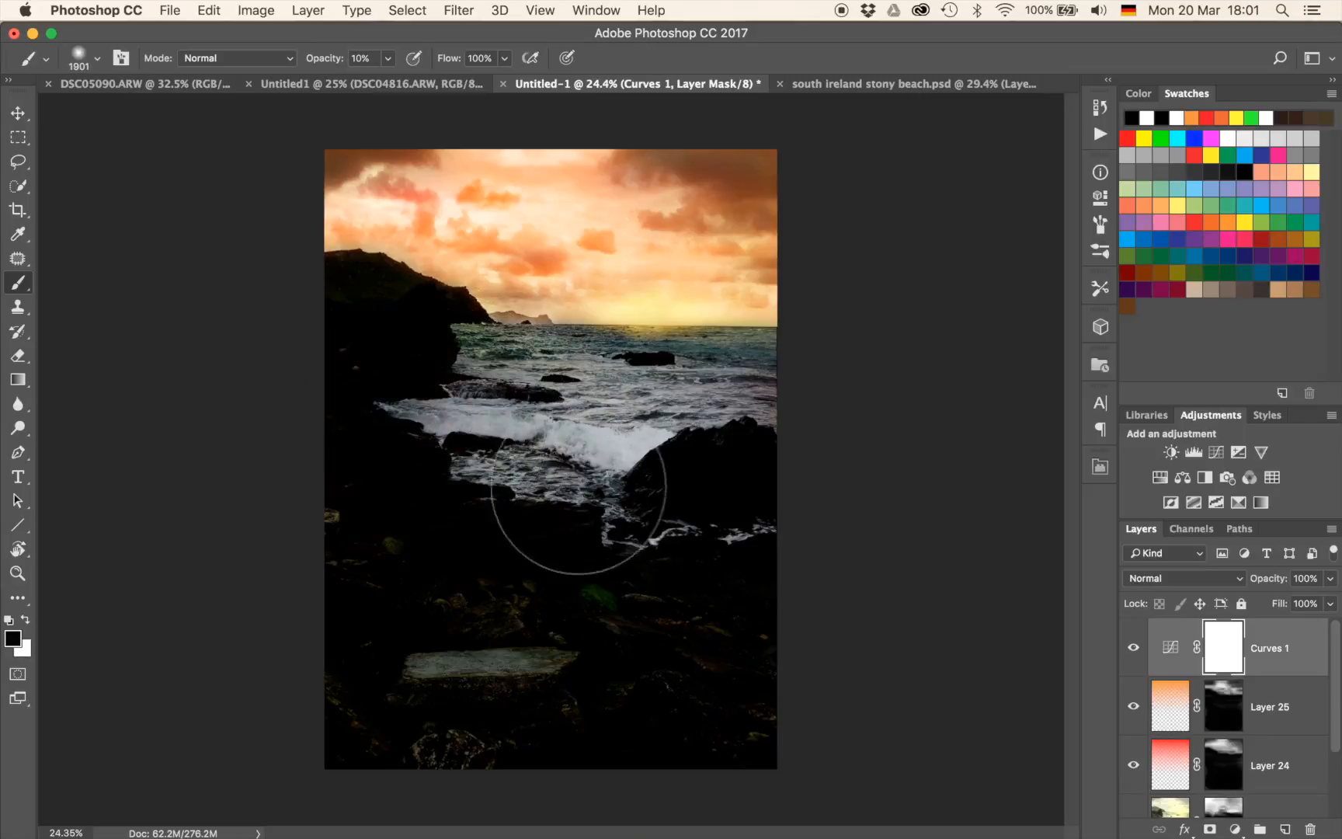
key(x)
key(2)
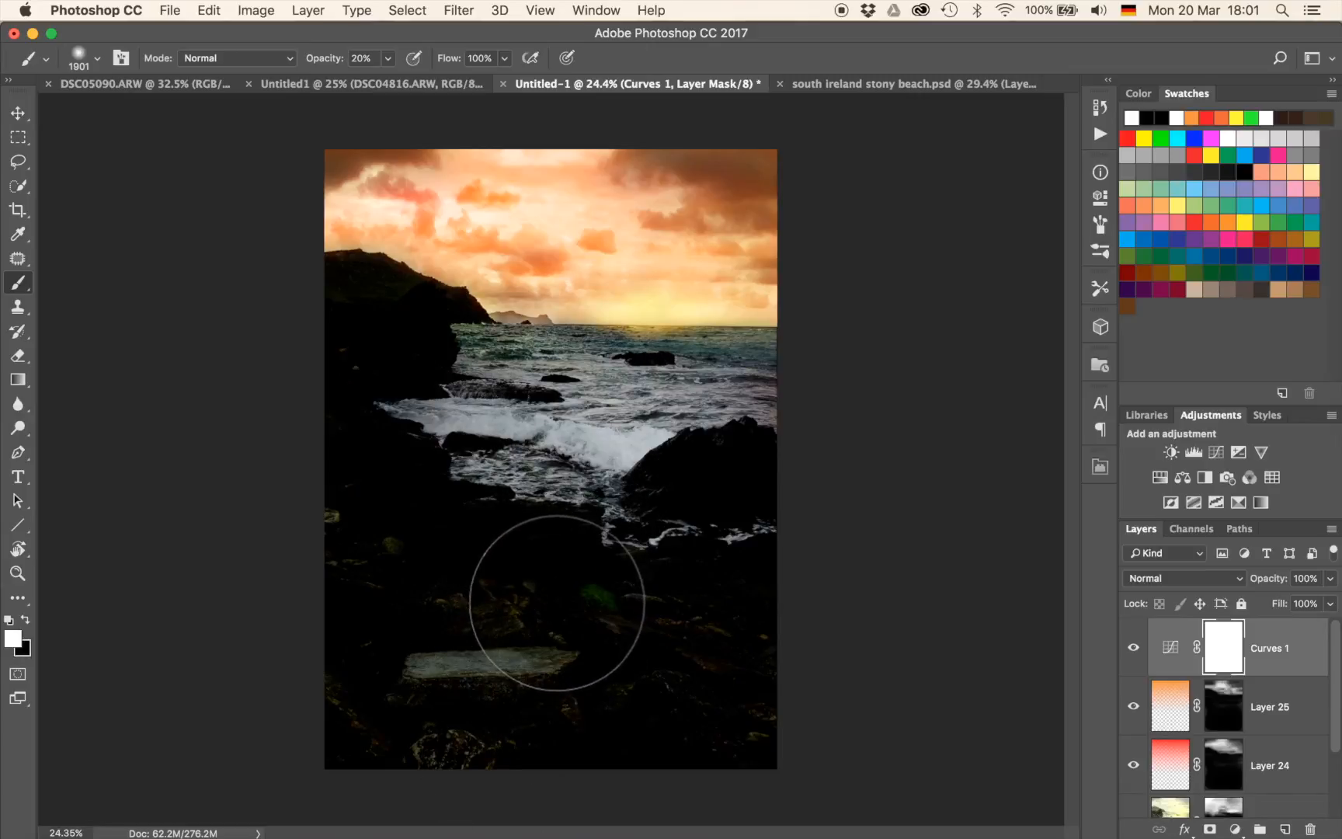
key(x)
mouse_move(532, 566)
mouse_down()
mouse_move(509, 674)
mouse_move(504, 587)
mouse_move(522, 598)
mouse_move(463, 689)
mouse_up()
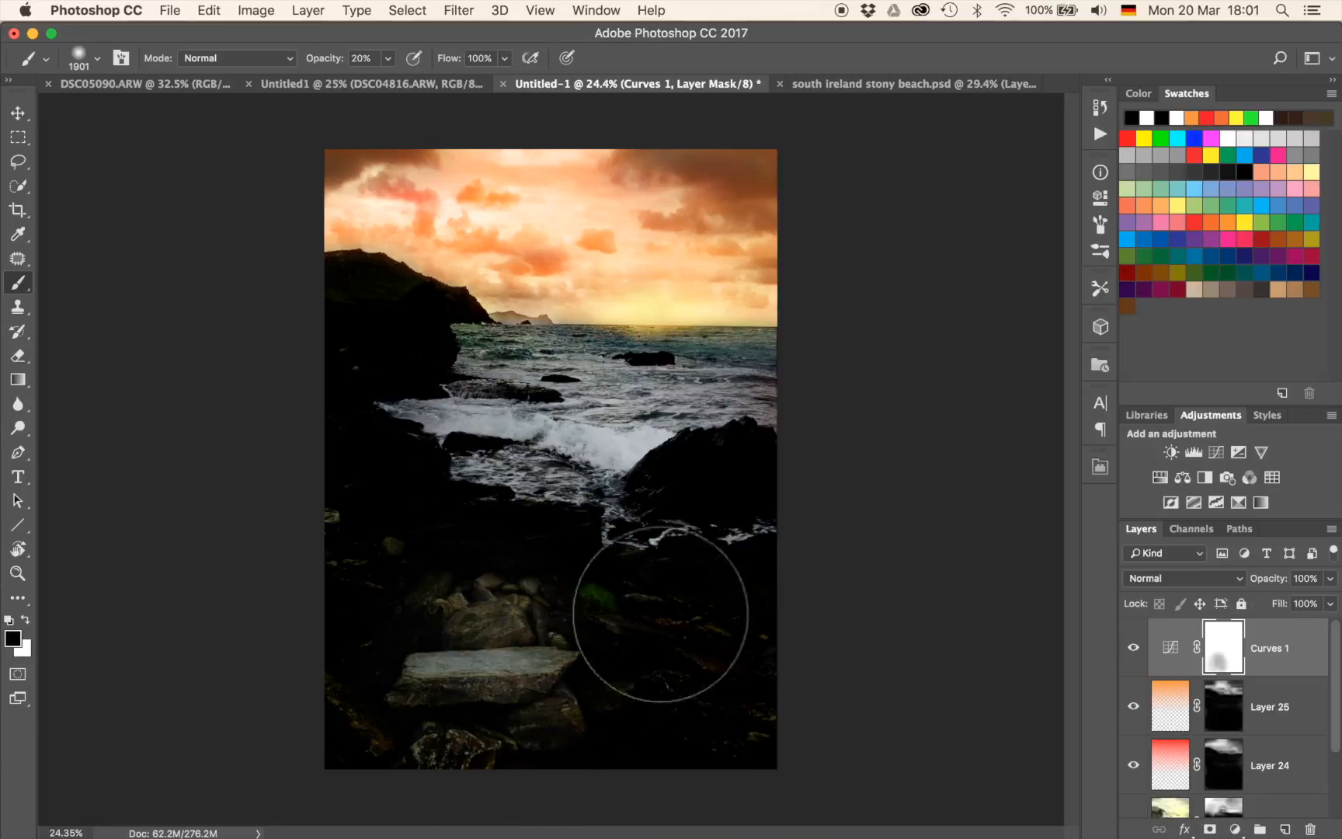
drag(794, 620, 773, 598)
mouse_move(712, 697)
mouse_down()
mouse_move(566, 612)
mouse_move(569, 653)
mouse_move(348, 490)
mouse_move(389, 526)
mouse_move(345, 431)
mouse_move(446, 599)
mouse_move(400, 462)
mouse_move(368, 397)
mouse_move(341, 389)
mouse_move(388, 425)
mouse_move(405, 404)
mouse_move(450, 486)
mouse_move(411, 430)
mouse_move(501, 612)
mouse_move(378, 428)
mouse_move(455, 617)
mouse_move(385, 472)
mouse_move(494, 611)
mouse_move(661, 671)
mouse_move(537, 524)
mouse_move(762, 482)
mouse_move(690, 495)
mouse_move(722, 507)
mouse_move(686, 498)
mouse_move(810, 478)
mouse_move(668, 496)
mouse_move(829, 485)
mouse_move(772, 481)
mouse_move(923, 513)
mouse_move(681, 496)
mouse_move(975, 523)
mouse_move(693, 631)
mouse_move(744, 665)
mouse_move(644, 674)
mouse_move(759, 688)
mouse_move(542, 681)
mouse_move(625, 654)
mouse_move(436, 658)
mouse_move(360, 712)
mouse_move(436, 641)
mouse_move(434, 654)
mouse_move(618, 618)
mouse_move(538, 632)
mouse_move(473, 585)
mouse_move(622, 653)
mouse_move(508, 583)
mouse_move(654, 627)
mouse_move(777, 630)
mouse_move(654, 694)
mouse_move(680, 713)
mouse_move(795, 736)
mouse_move(917, 728)
mouse_move(875, 738)
mouse_move(728, 682)
mouse_move(639, 606)
mouse_move(567, 589)
mouse_move(569, 573)
mouse_move(646, 531)
mouse_move(574, 547)
mouse_move(554, 568)
mouse_move(487, 573)
mouse_move(403, 550)
mouse_move(412, 515)
mouse_move(467, 556)
mouse_move(355, 454)
mouse_move(348, 364)
mouse_move(389, 367)
mouse_move(388, 337)
mouse_move(415, 393)
mouse_move(388, 338)
mouse_move(344, 341)
mouse_move(389, 329)
mouse_move(412, 402)
mouse_move(434, 389)
mouse_move(318, 405)
mouse_move(428, 544)
mouse_move(462, 518)
mouse_up()
Paint white at 20% opacity on the Curves 1 mask over the headland to darken it again.
key(x)
mouse_move(359, 371)
mouse_down()
mouse_move(360, 309)
mouse_move(386, 333)
mouse_up()
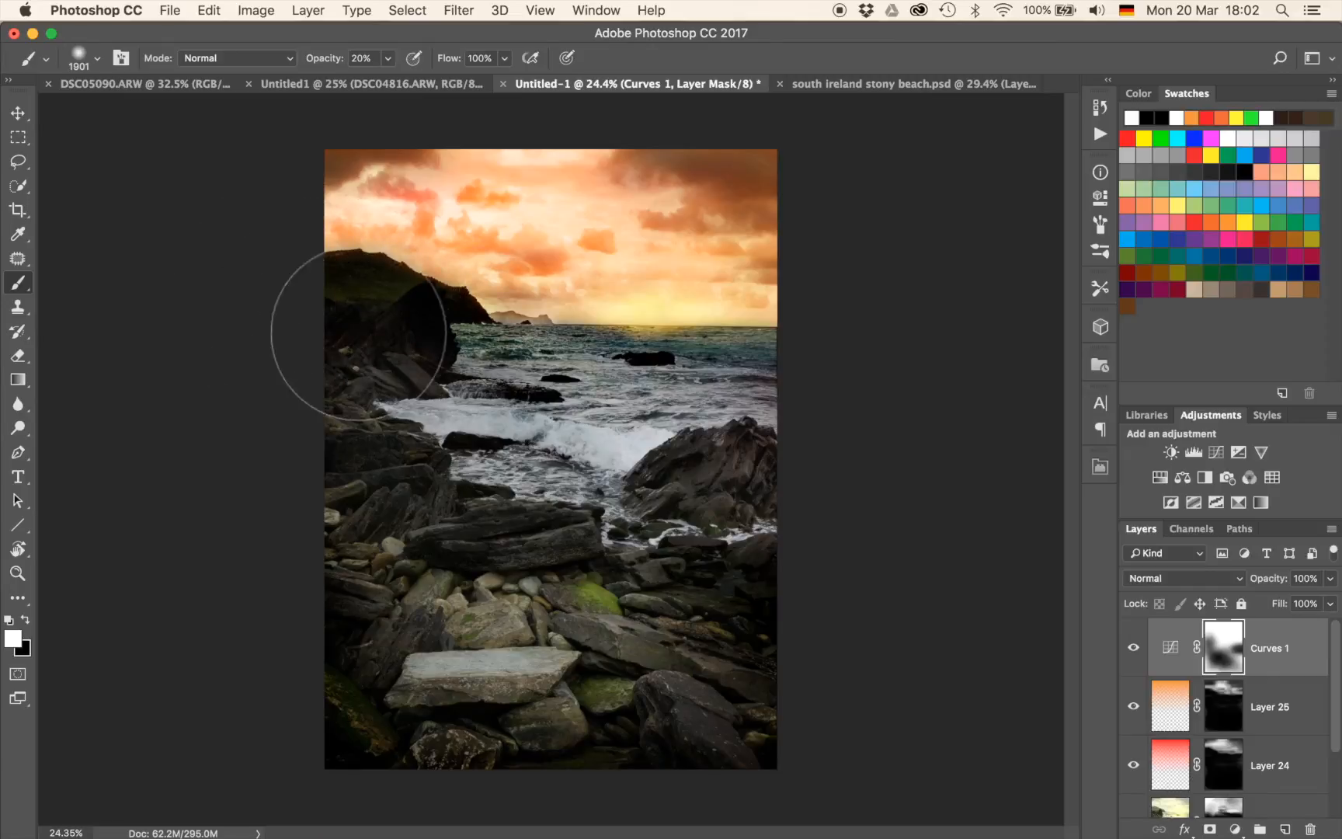
drag(496, 322, 334, 302)
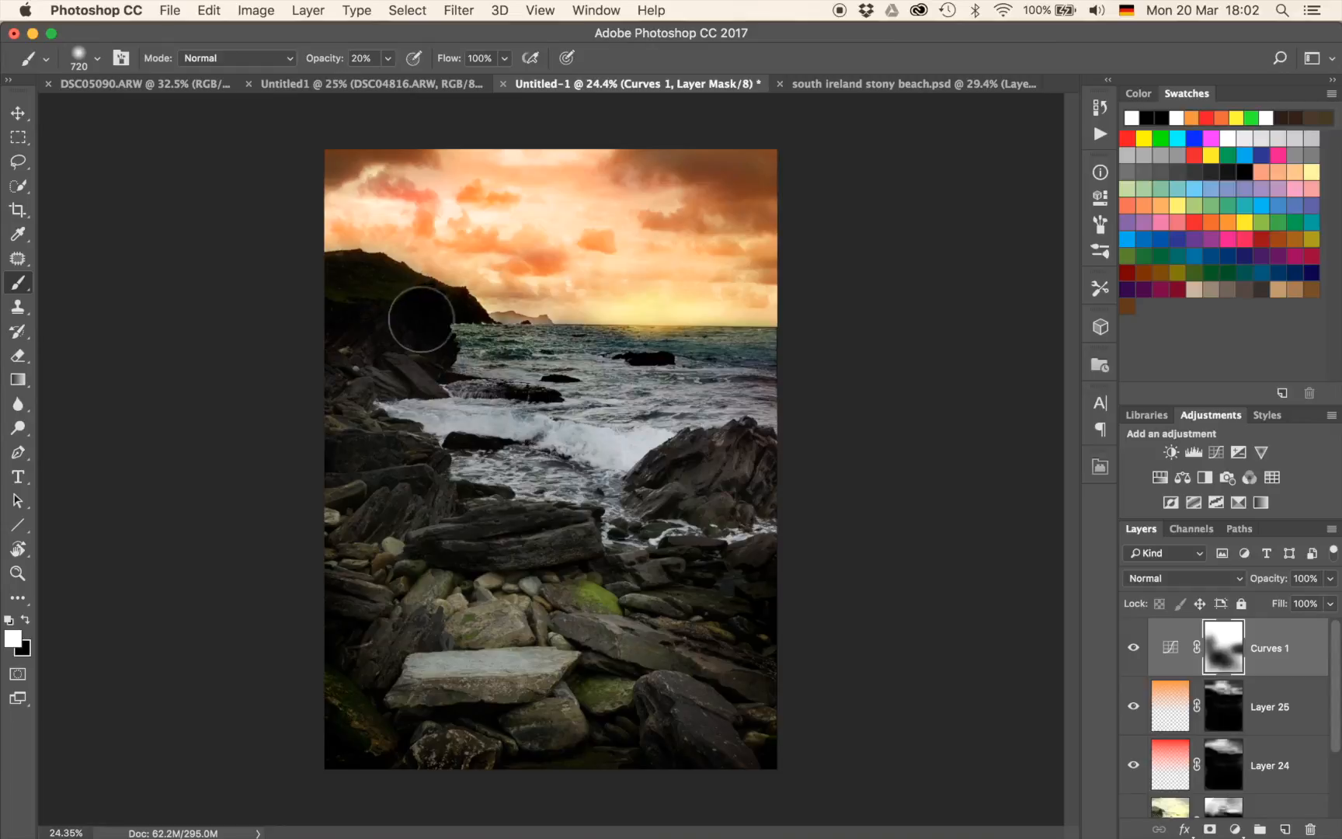
key(y)
click(427, 317)
click(792, 304)
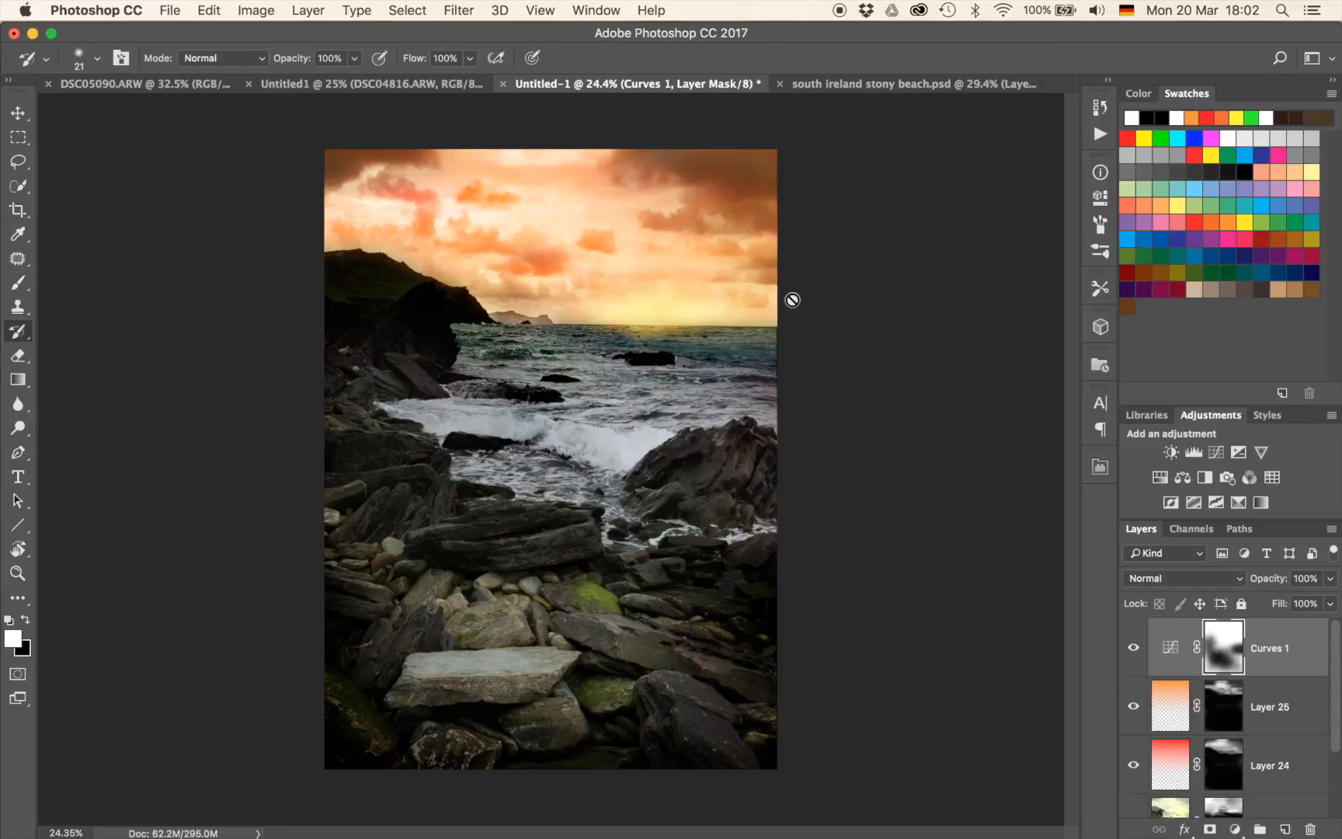
key(b)
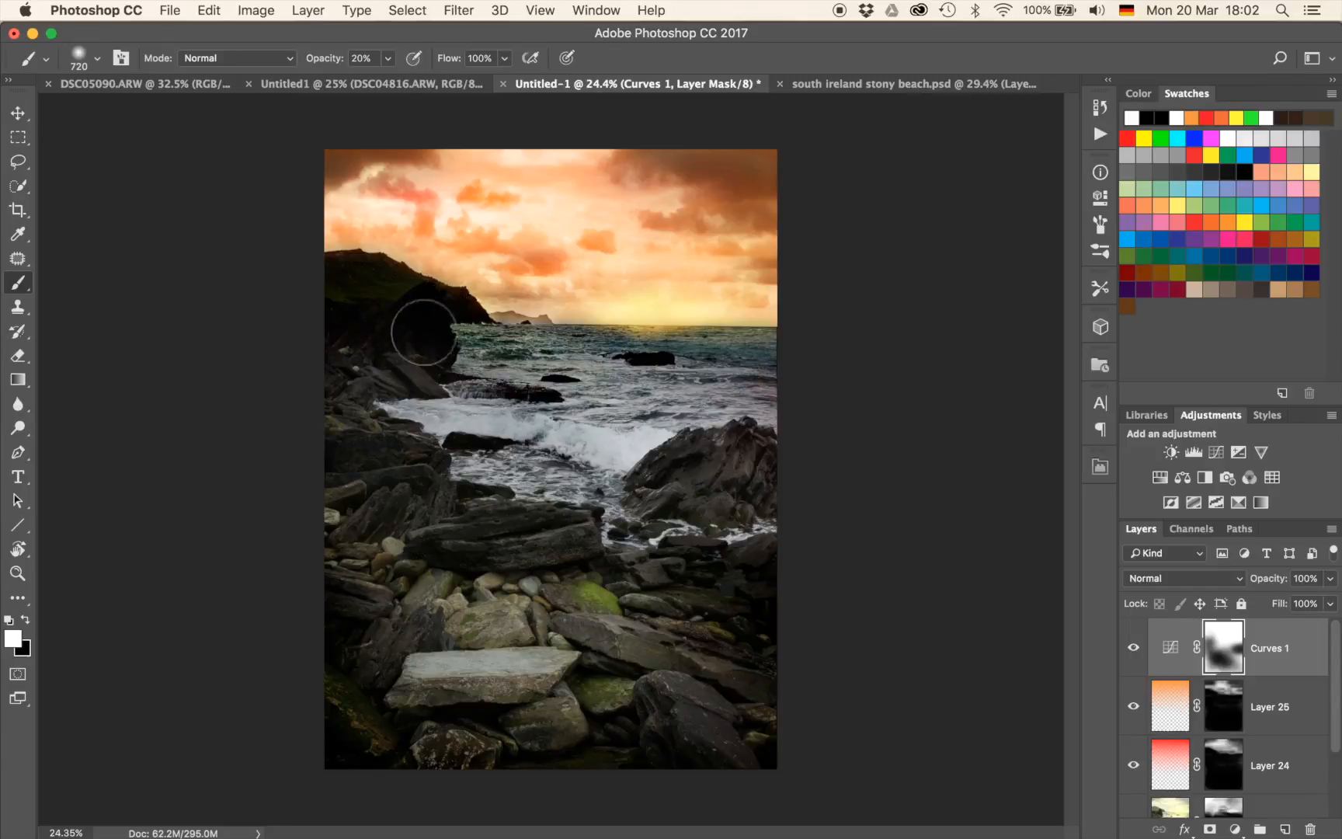
Paint black at 20% opacity on the Curves 1 mask to lighten the rock below the headland and the mossy foreground corner.
key(x)
mouse_move(443, 319)
mouse_down()
mouse_move(385, 342)
mouse_move(455, 327)
mouse_move(398, 333)
mouse_move(429, 326)
mouse_move(446, 347)
mouse_up()
key(x)
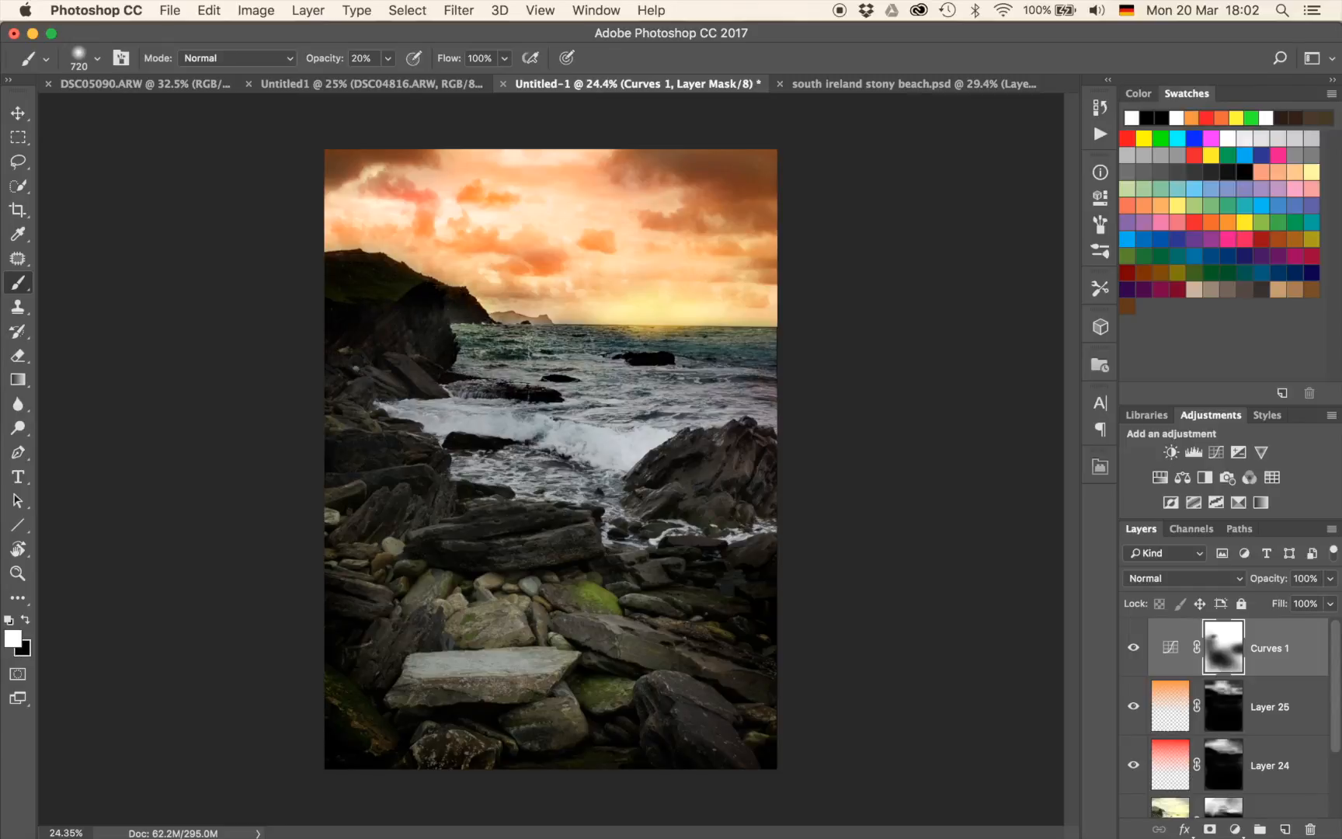
drag(503, 619, 614, 621)
key(x)
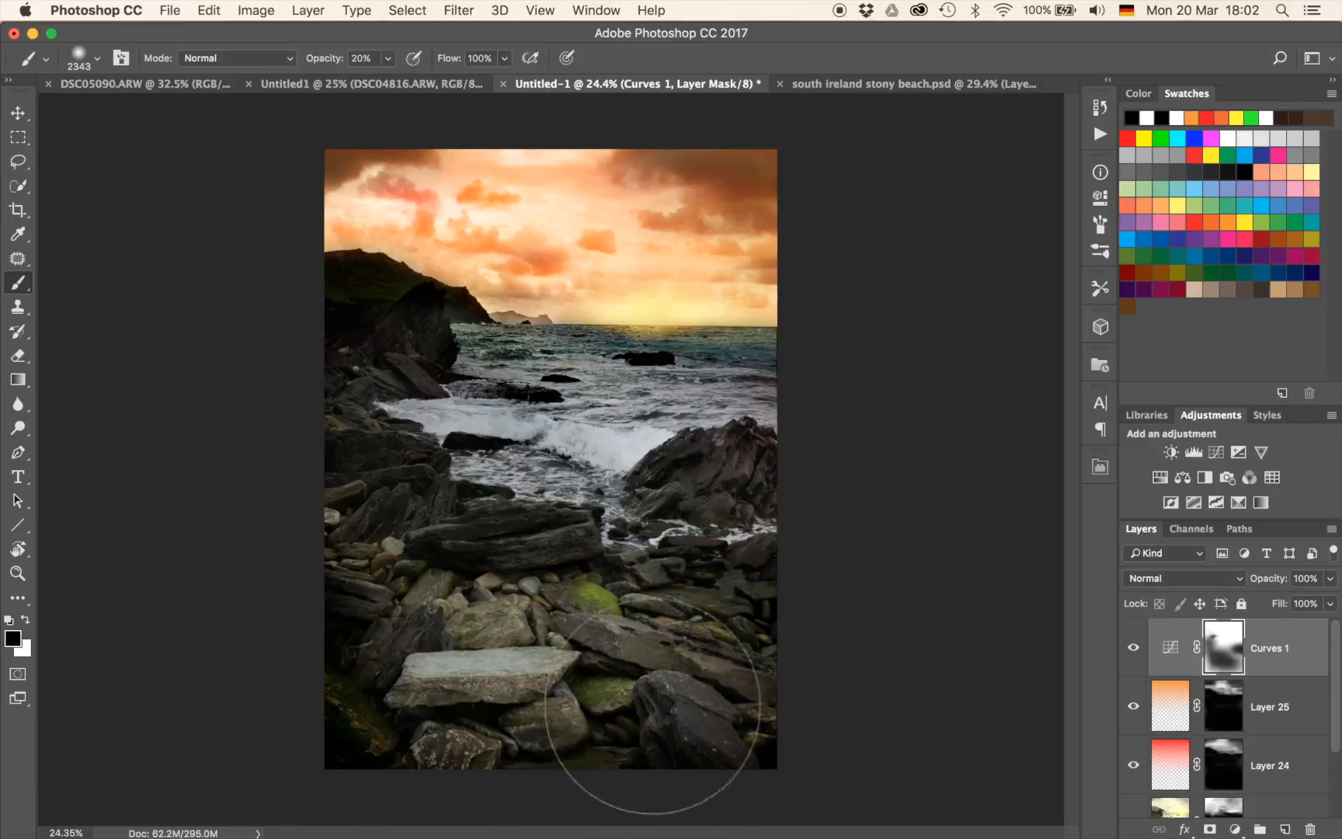
click(365, 749)
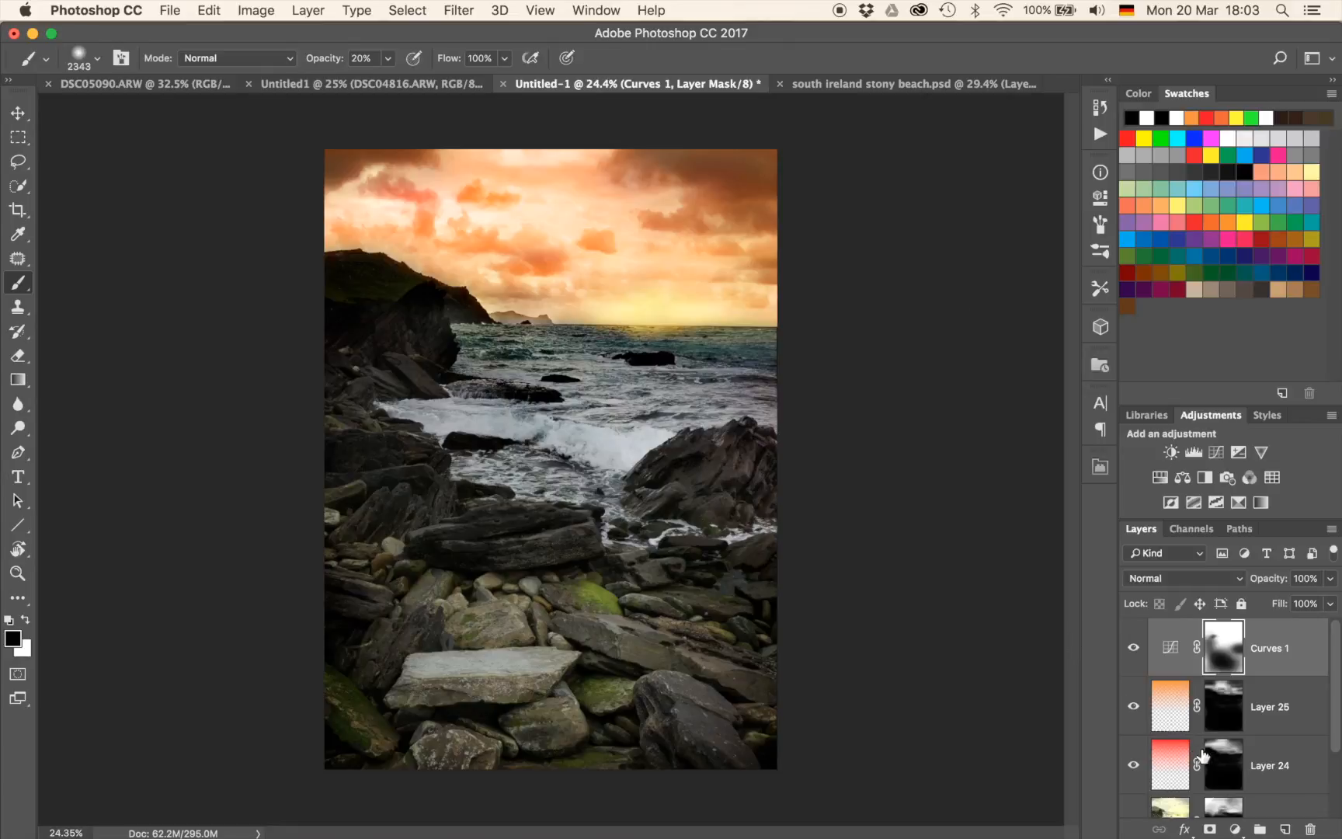
Paint black at 20% opacity with a smaller brush on Layer 23 copy's mask to reduce its tint in the sea.
click(1202, 755)
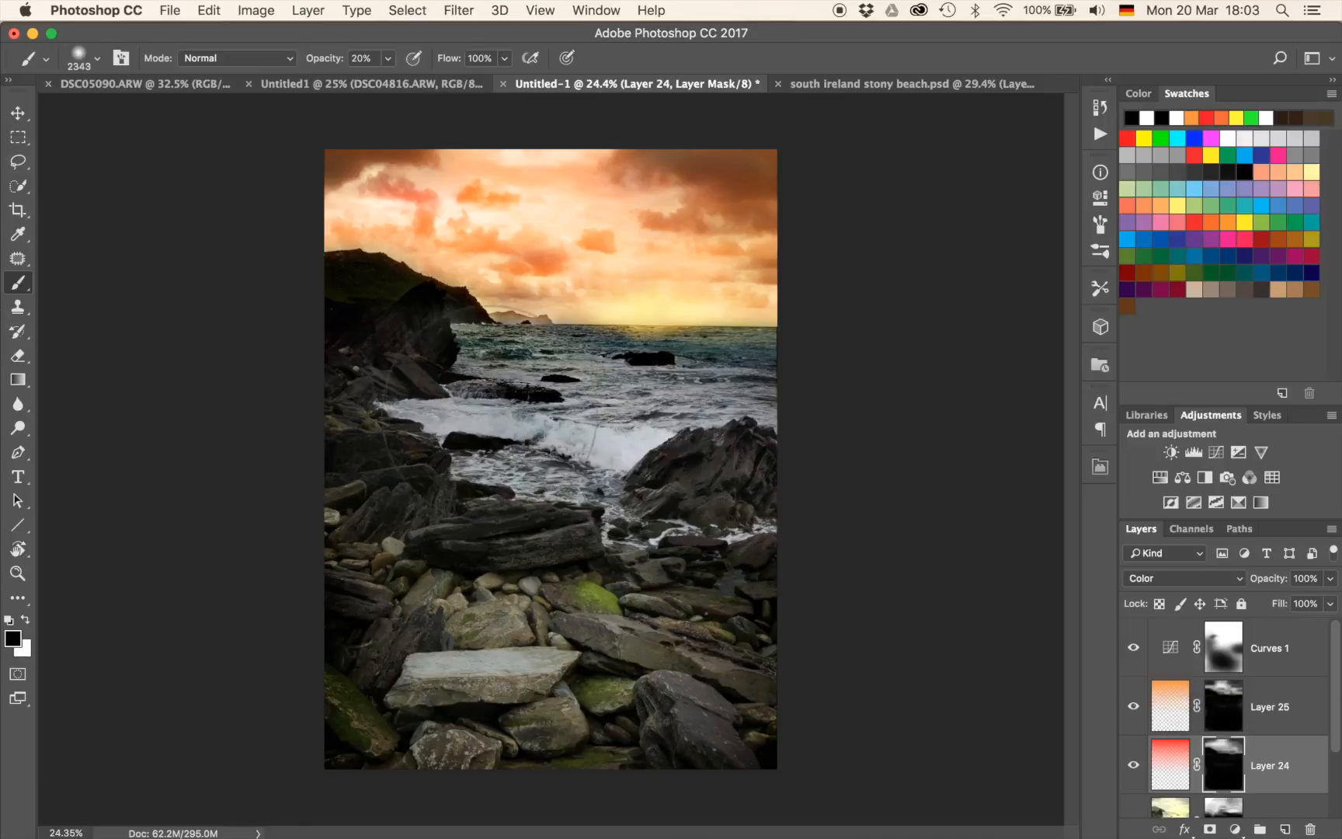
drag(538, 405, 281, 396)
click(1223, 808)
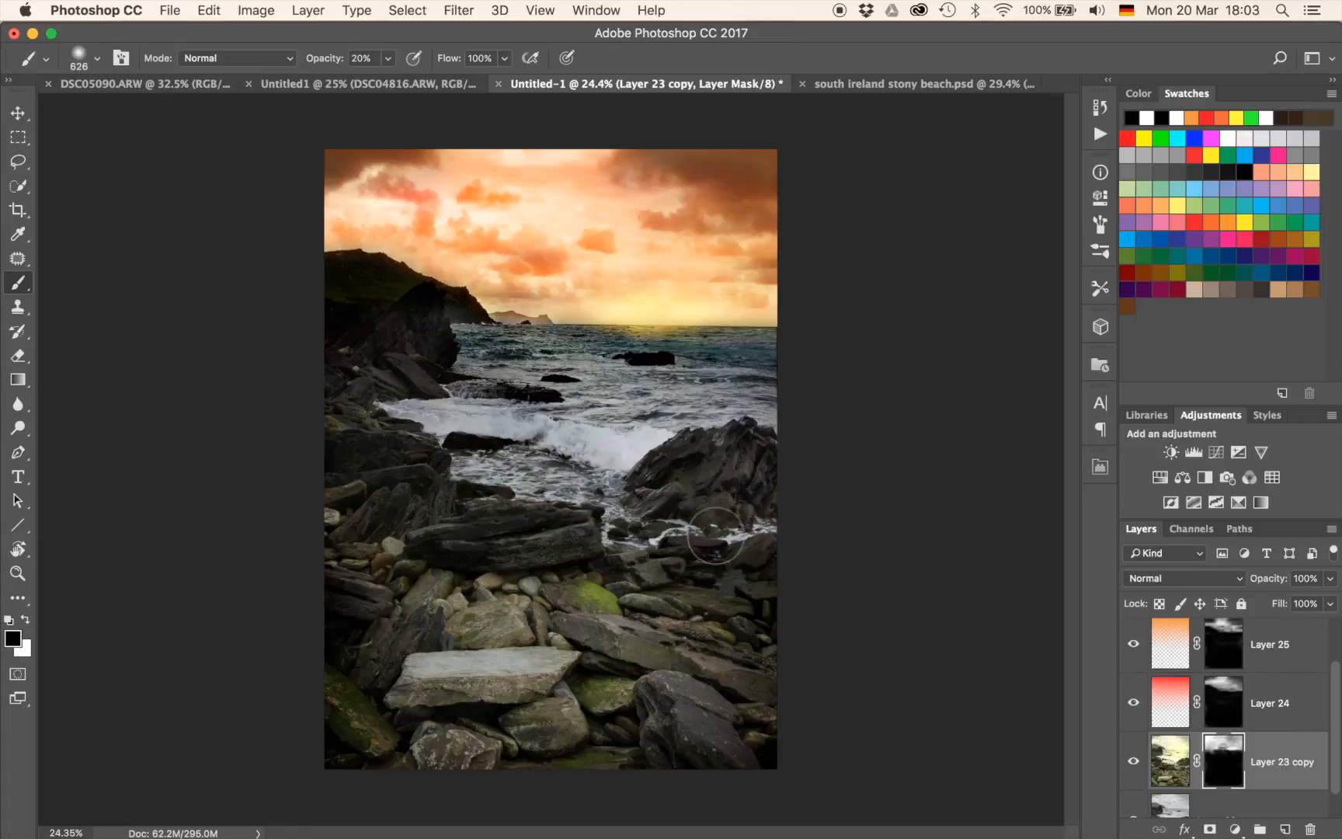
Enlarge the brush to about 2004 px and paint black at 20% opacity on the Curves 1 mask over the sea.
scroll(1202, 691, up, 3)
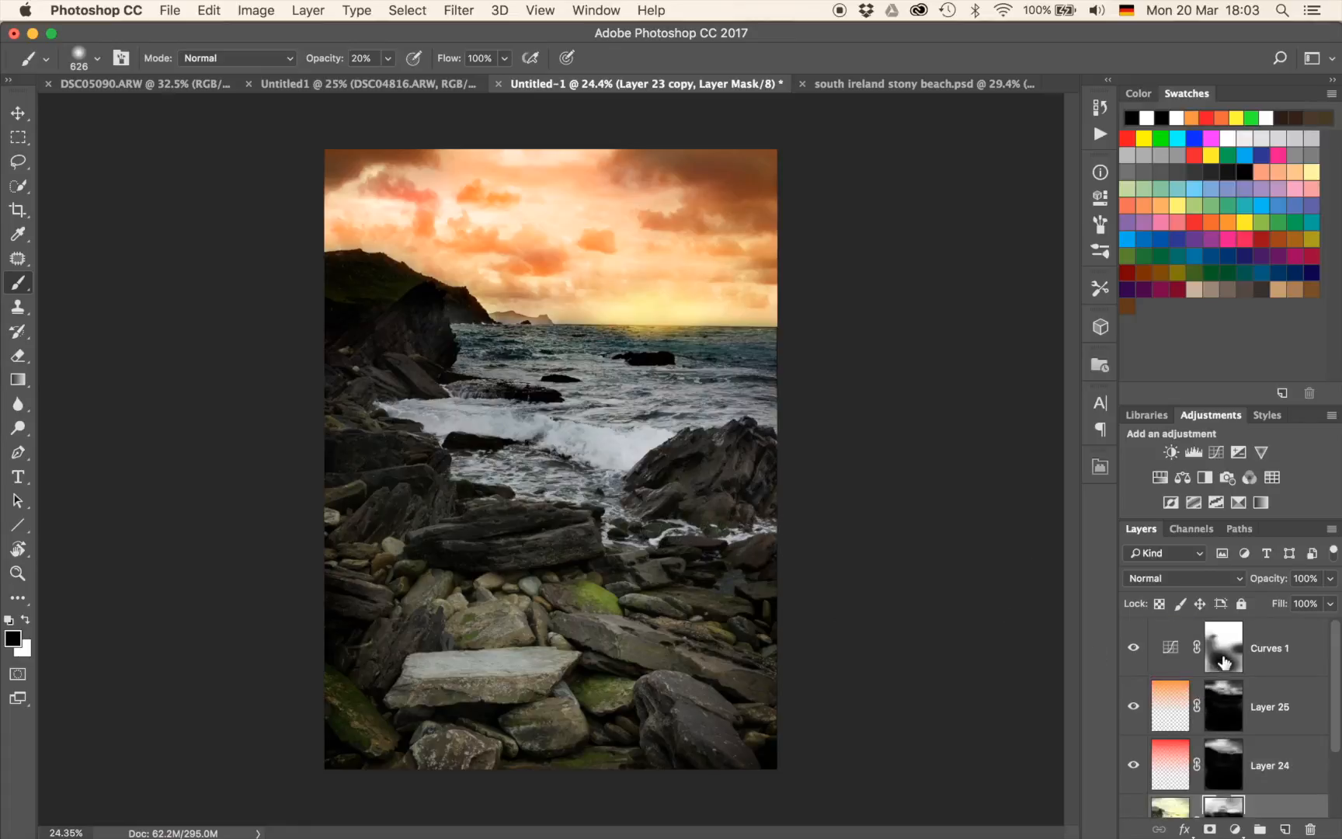
click(1223, 666)
drag(480, 473, 643, 471)
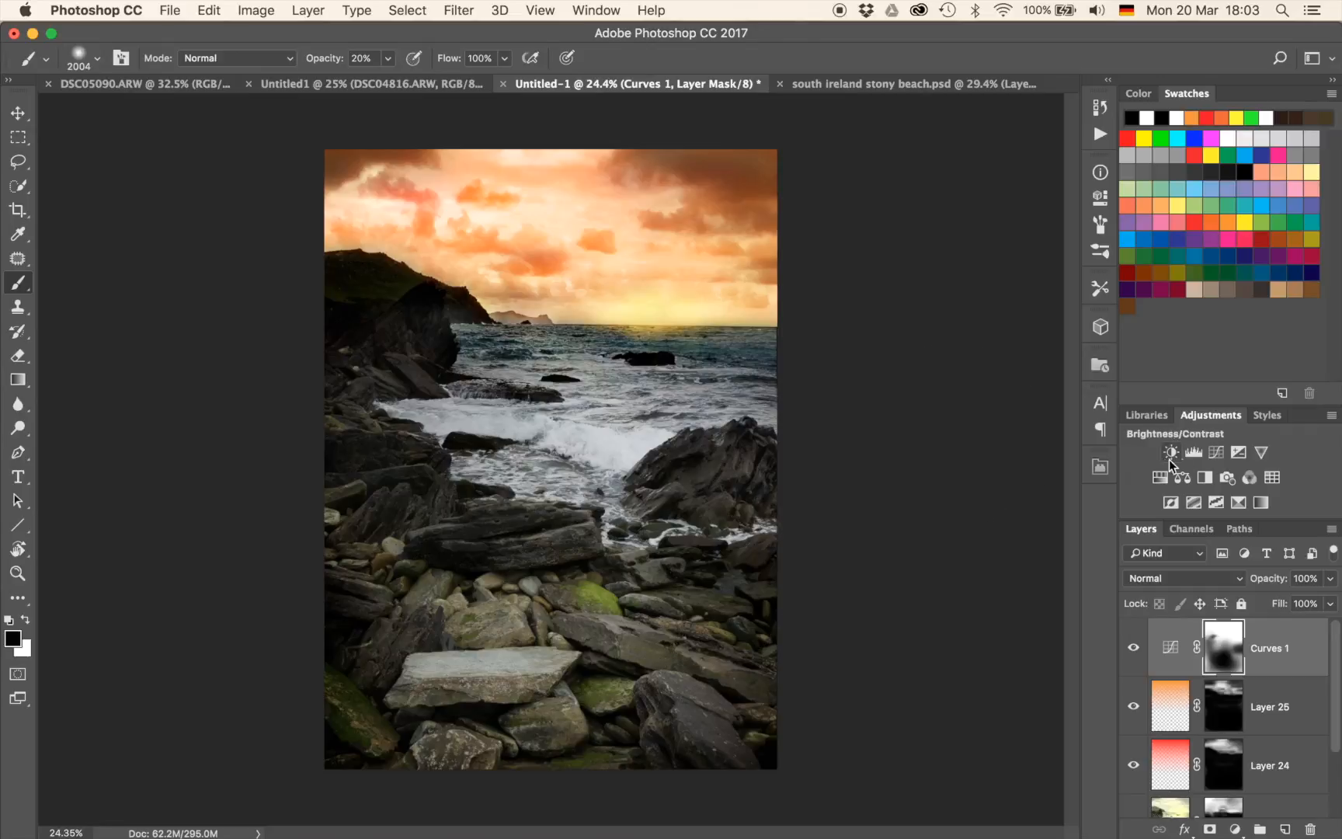
Add a Curves adjustment layer above Curves 1 with an RGB point at input 93, output 135, and invert its mask to black.
click(1216, 453)
drag(927, 384, 929, 398)
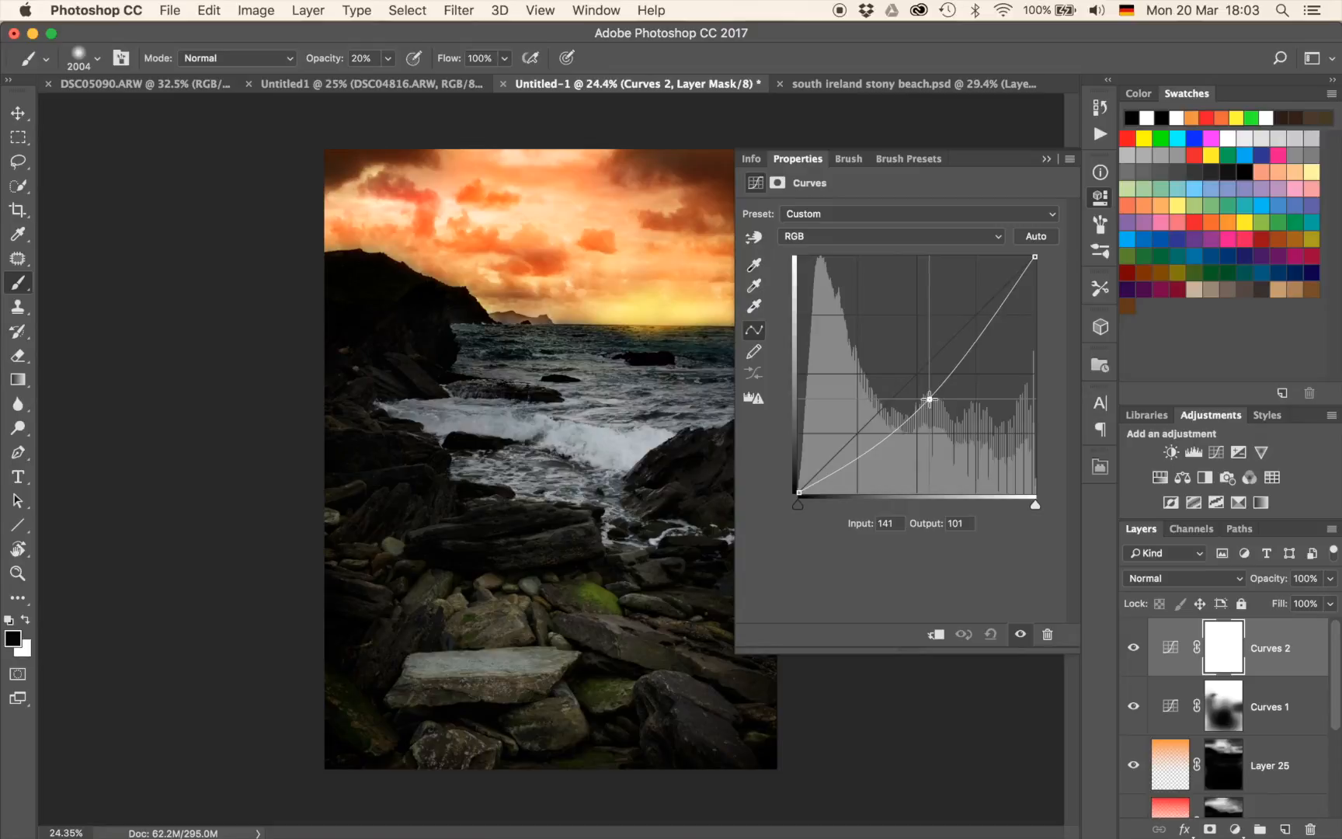
drag(929, 399, 883, 363)
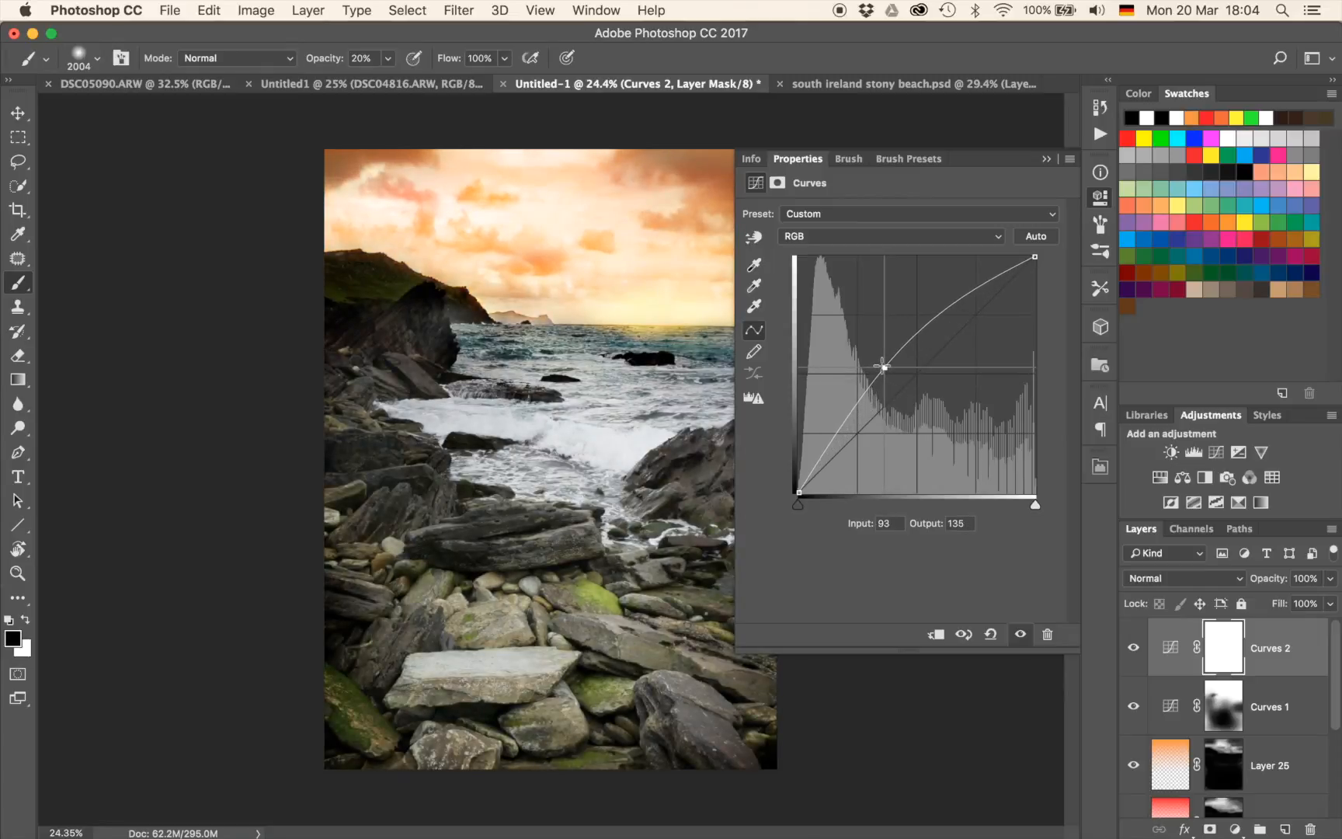
click(1045, 158)
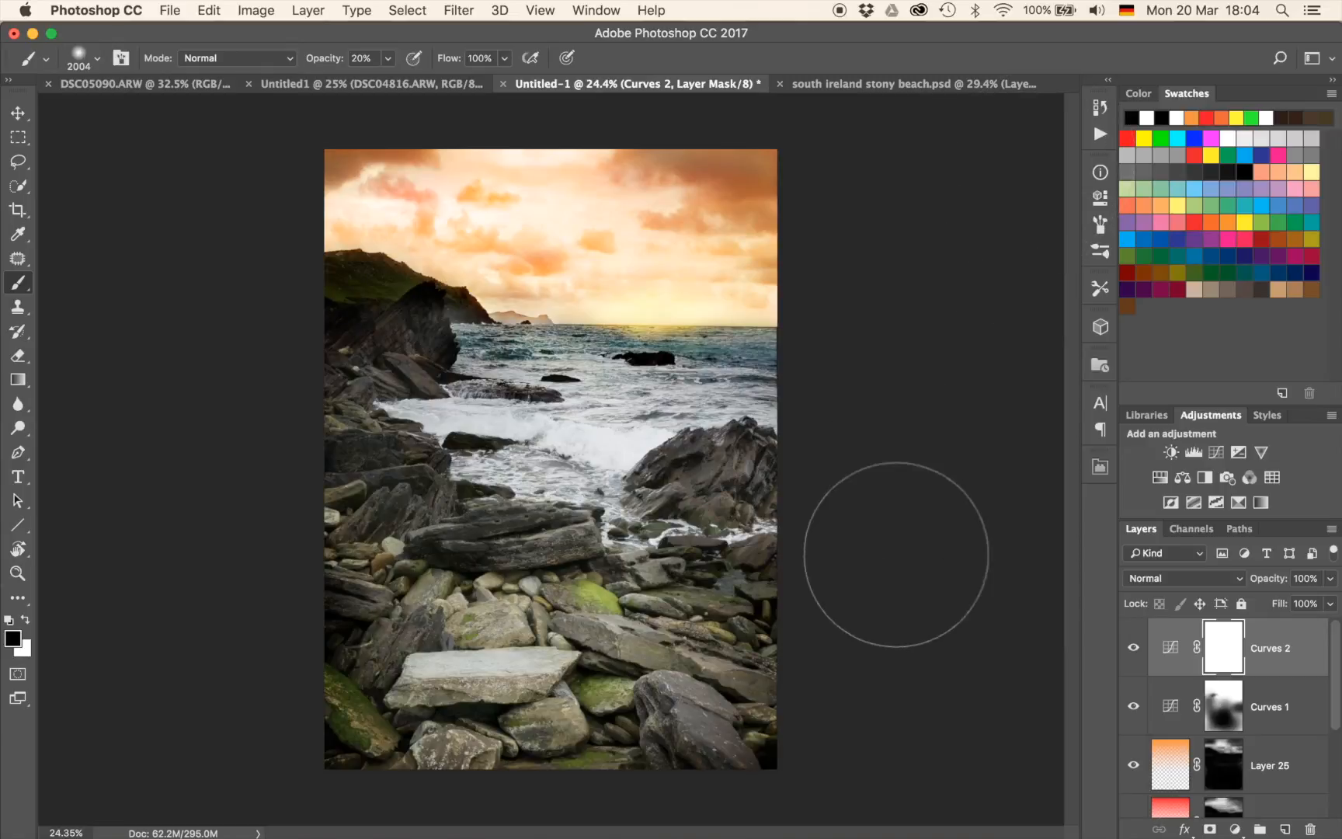
key(super+i)
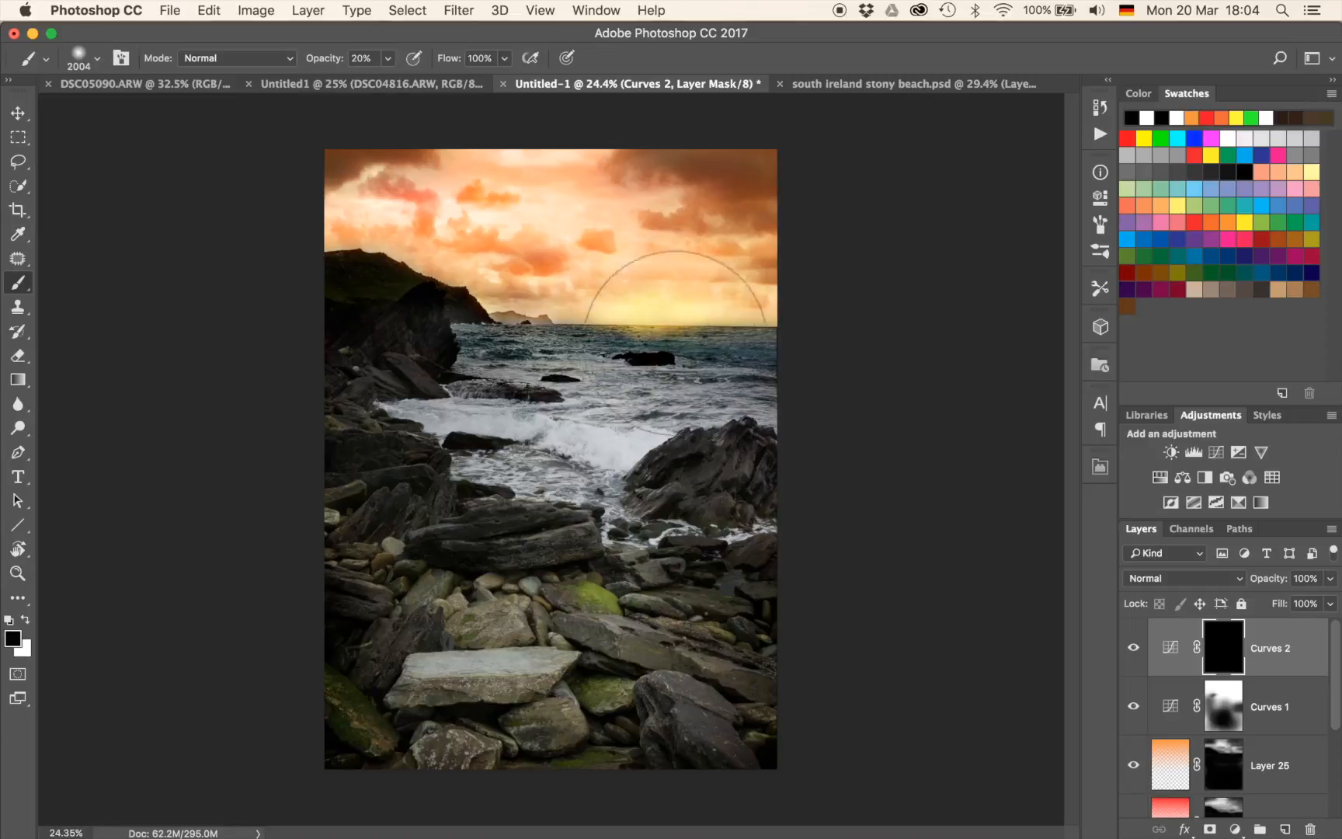
Paint white at 10% opacity on the Curves 2 mask to brighten the sky around the sun, and compare with the layer hidden.
drag(674, 378, 373, 375)
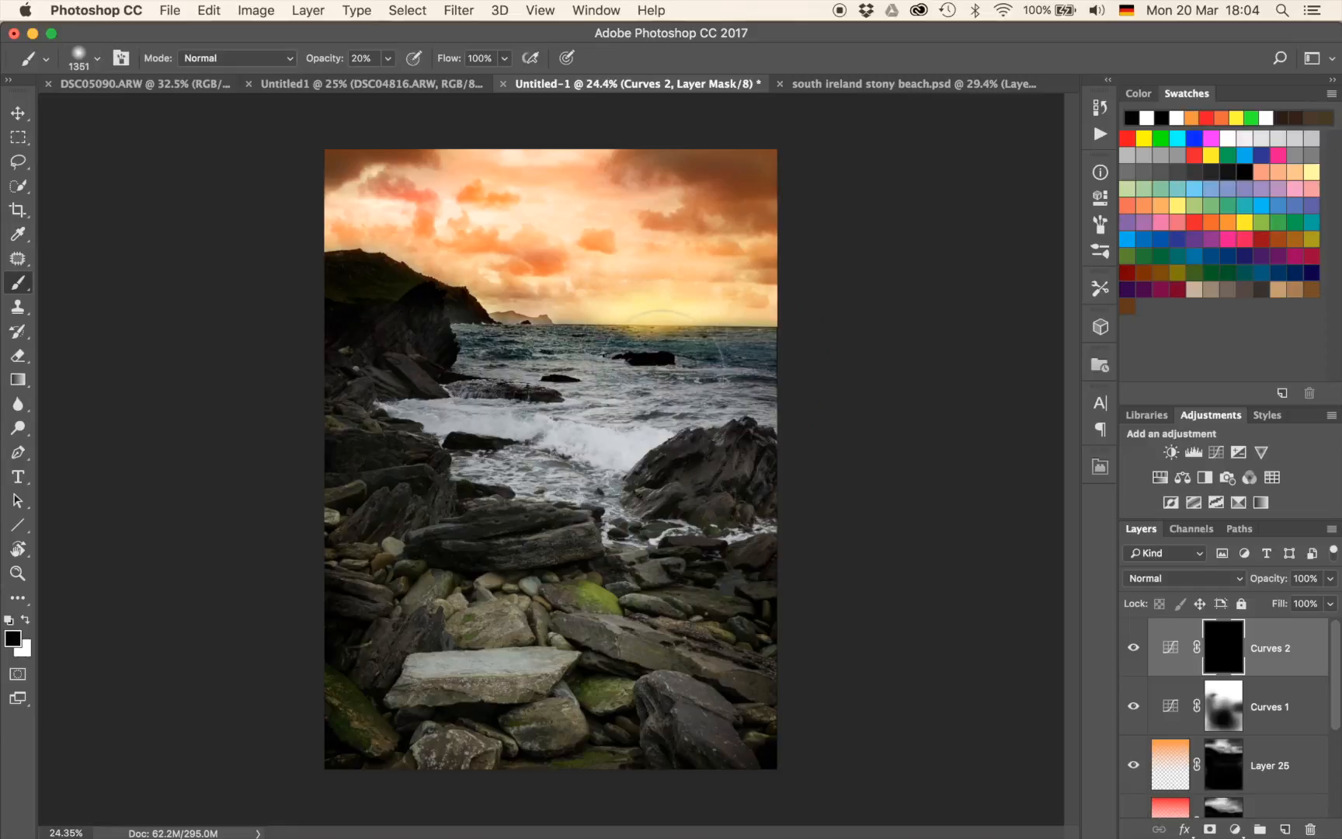
key(1)
key(x)
mouse_move(630, 330)
mouse_down()
mouse_move(619, 327)
mouse_move(665, 327)
mouse_move(605, 233)
mouse_move(624, 277)
mouse_move(688, 292)
mouse_move(635, 303)
mouse_move(591, 336)
mouse_move(631, 348)
mouse_move(620, 306)
mouse_move(599, 291)
mouse_move(599, 255)
mouse_move(754, 290)
mouse_move(685, 281)
mouse_up()
drag(679, 273, 659, 274)
click(1131, 648)
click(1131, 648)
click(1131, 649)
click(1131, 648)
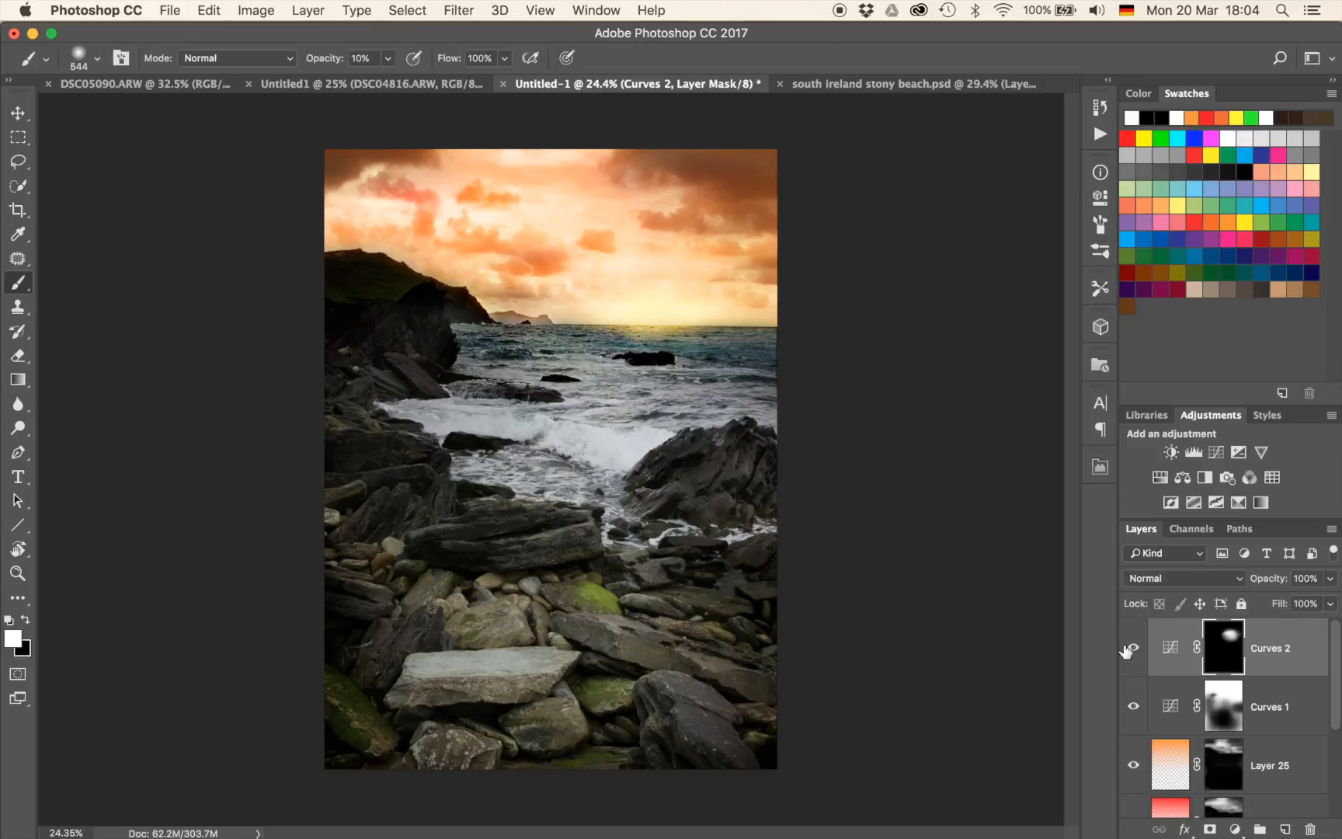
Add another Curves adjustment layer above Curves 2, raise its RGB curve to brighten the photo, and invert its mask to black.
click(1216, 453)
mouse_move(889, 369)
mouse_down()
mouse_move(893, 381)
mouse_move(869, 365)
mouse_up()
click(1045, 159)
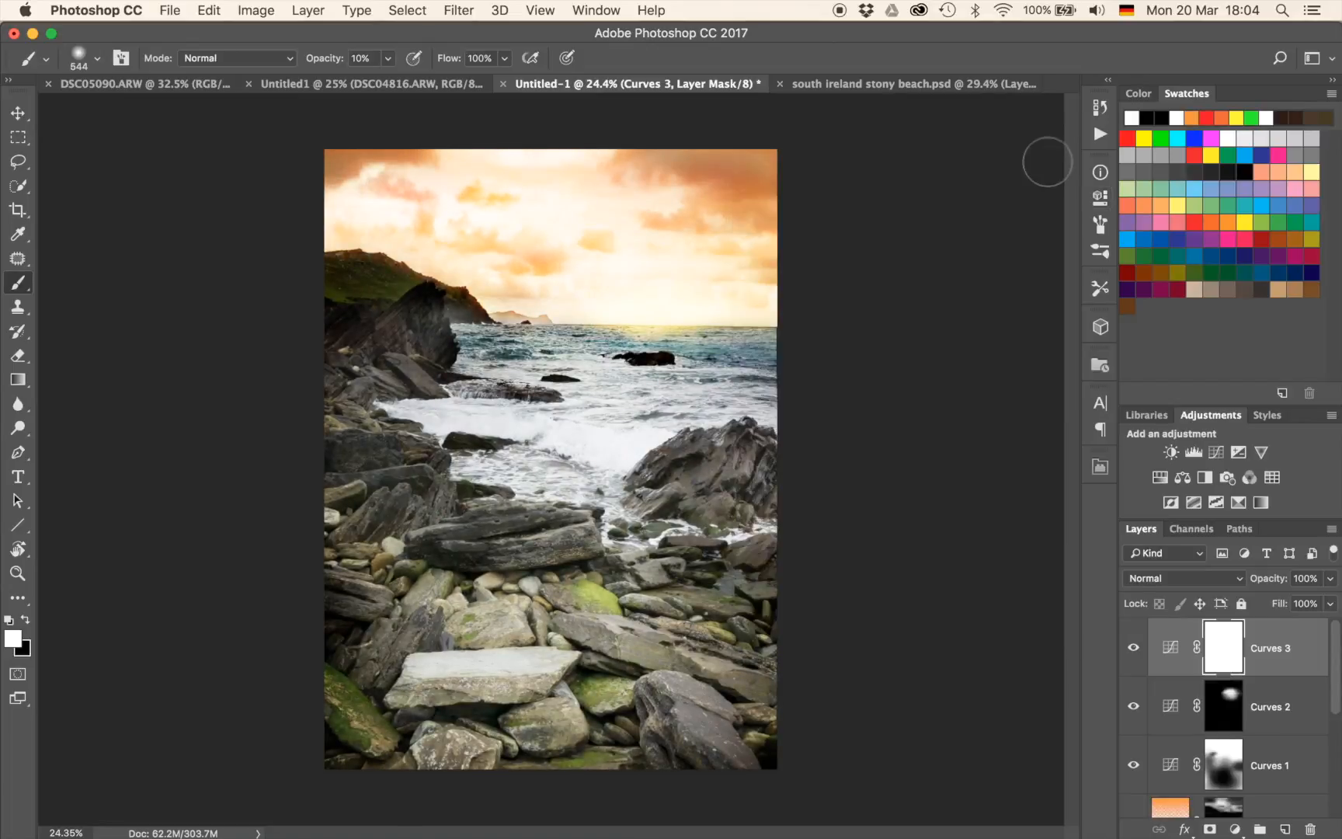
key(super+i)
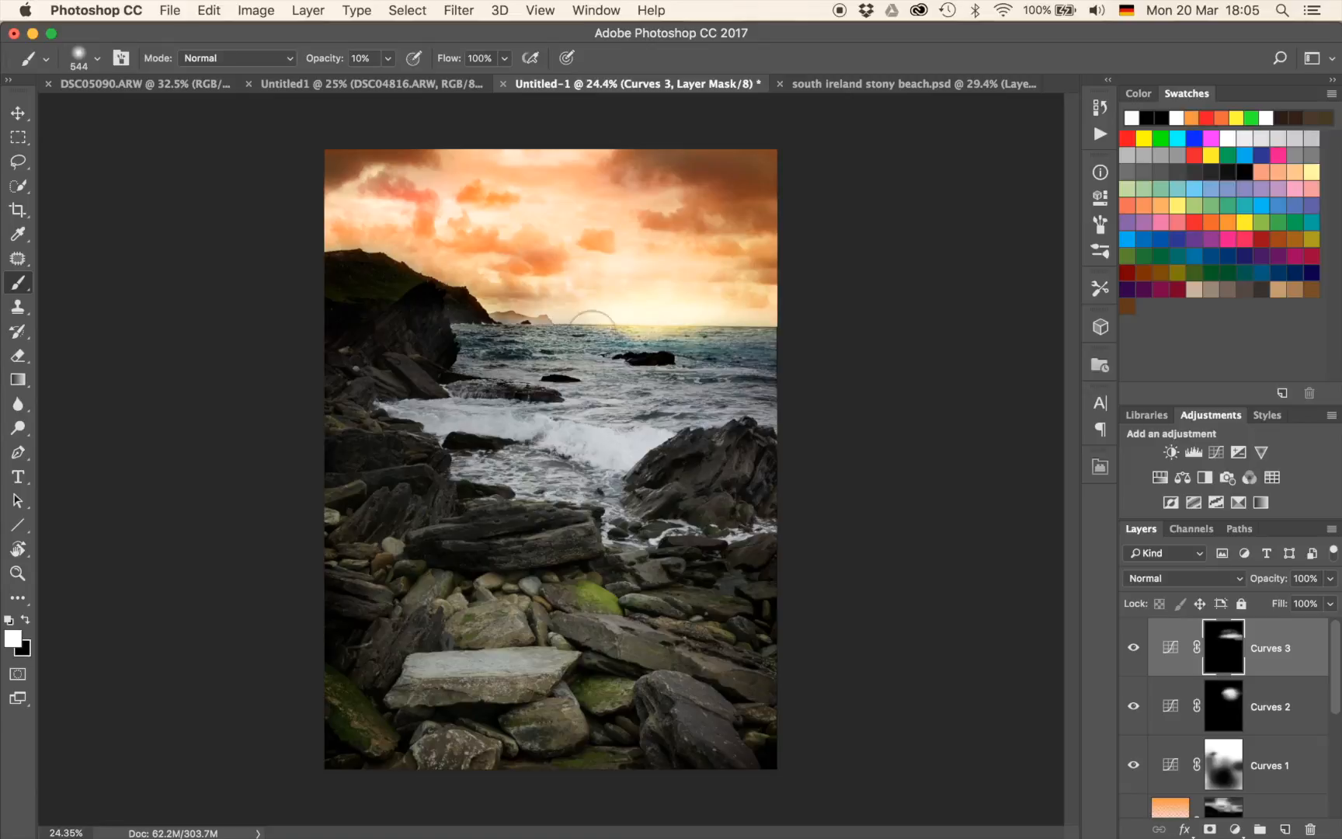
Paint white at 5% opacity with a brush of about 2120 px on the Curves 3 mask to lighten the foreground rocks.
mouse_move(594, 600)
mouse_down()
mouse_move(688, 609)
mouse_move(751, 633)
mouse_up()
key(0)
key(5)
mouse_move(607, 711)
mouse_down()
mouse_move(606, 742)
mouse_move(535, 578)
mouse_move(566, 721)
mouse_move(465, 686)
mouse_move(468, 575)
mouse_move(723, 753)
mouse_move(622, 693)
mouse_move(627, 600)
mouse_up()
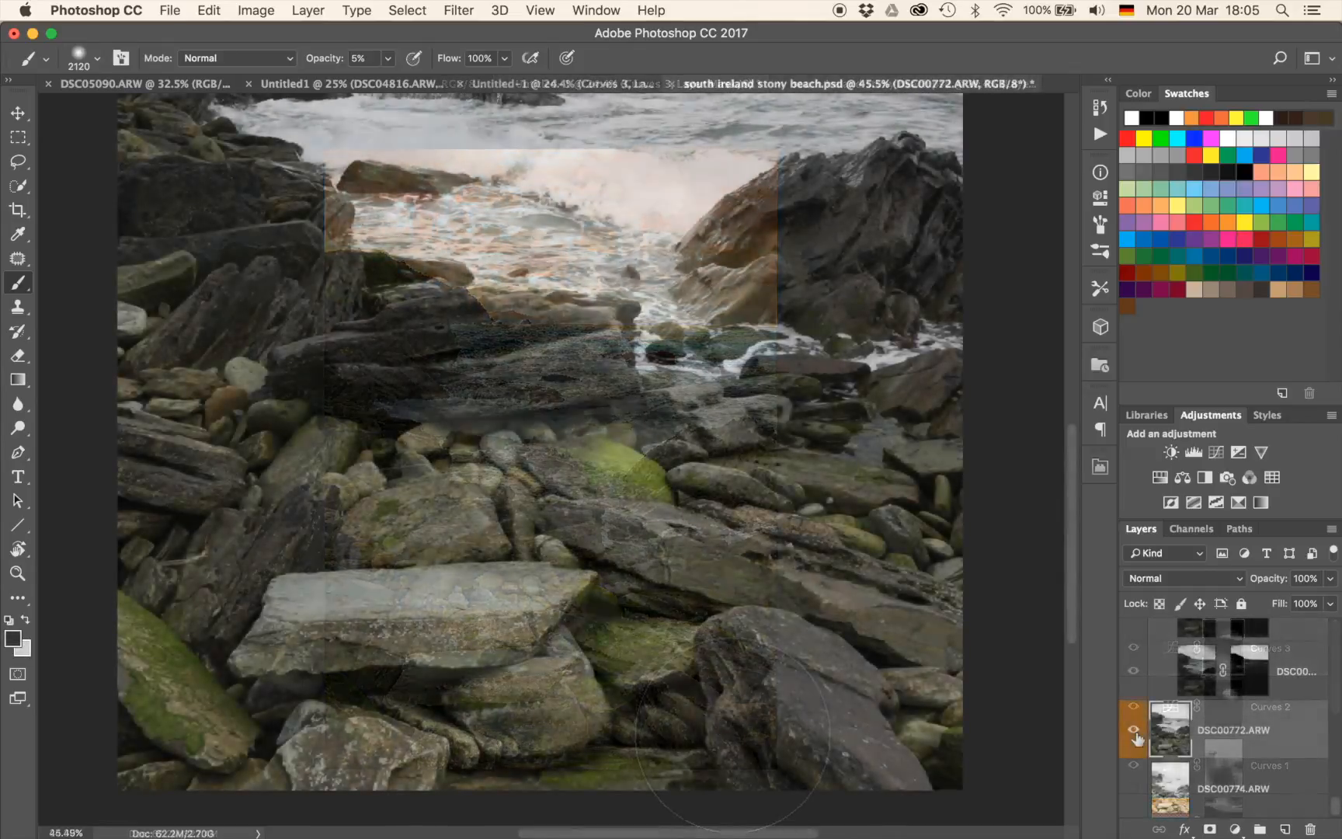
Compare the original DSC00772.ARW layer with the finished edit in south ireland stony beach.psd, and return to the Untitled-1 document.
click(1134, 730)
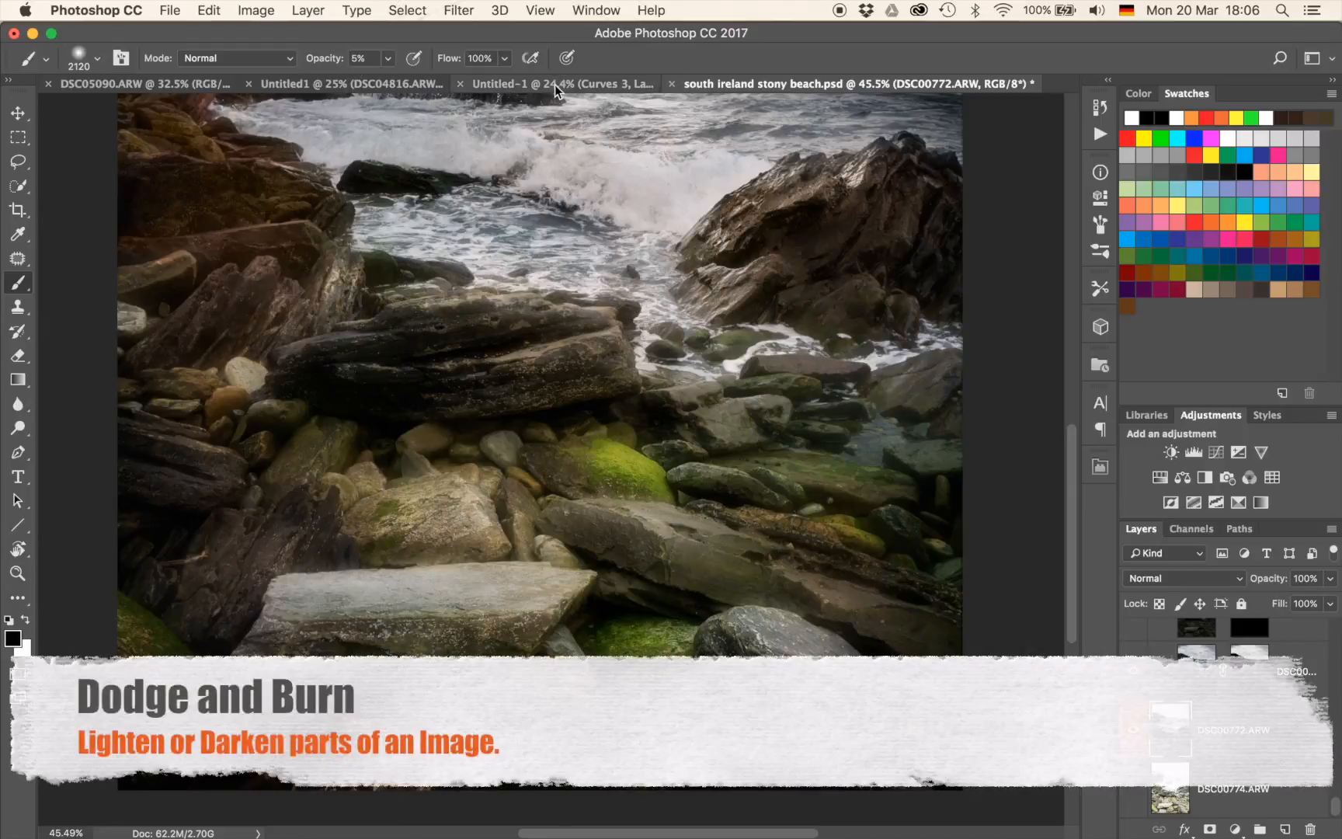
click(554, 84)
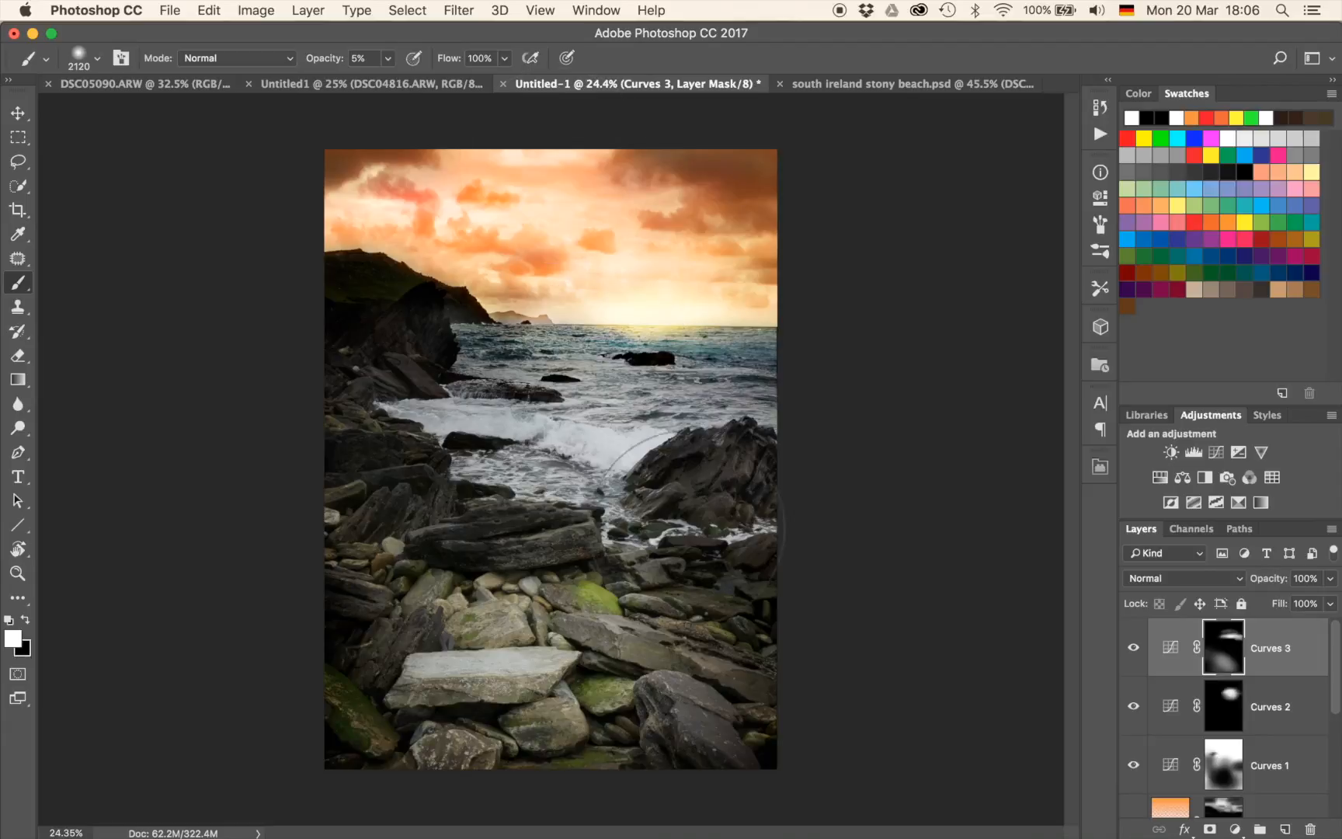
Add a new empty layer above Curves 3 and fill it with 50% Gray at 100% opacity in Normal mode.
scroll(687, 528, up, 5)
scroll(687, 528, up, 2)
scroll(688, 529, down, 5)
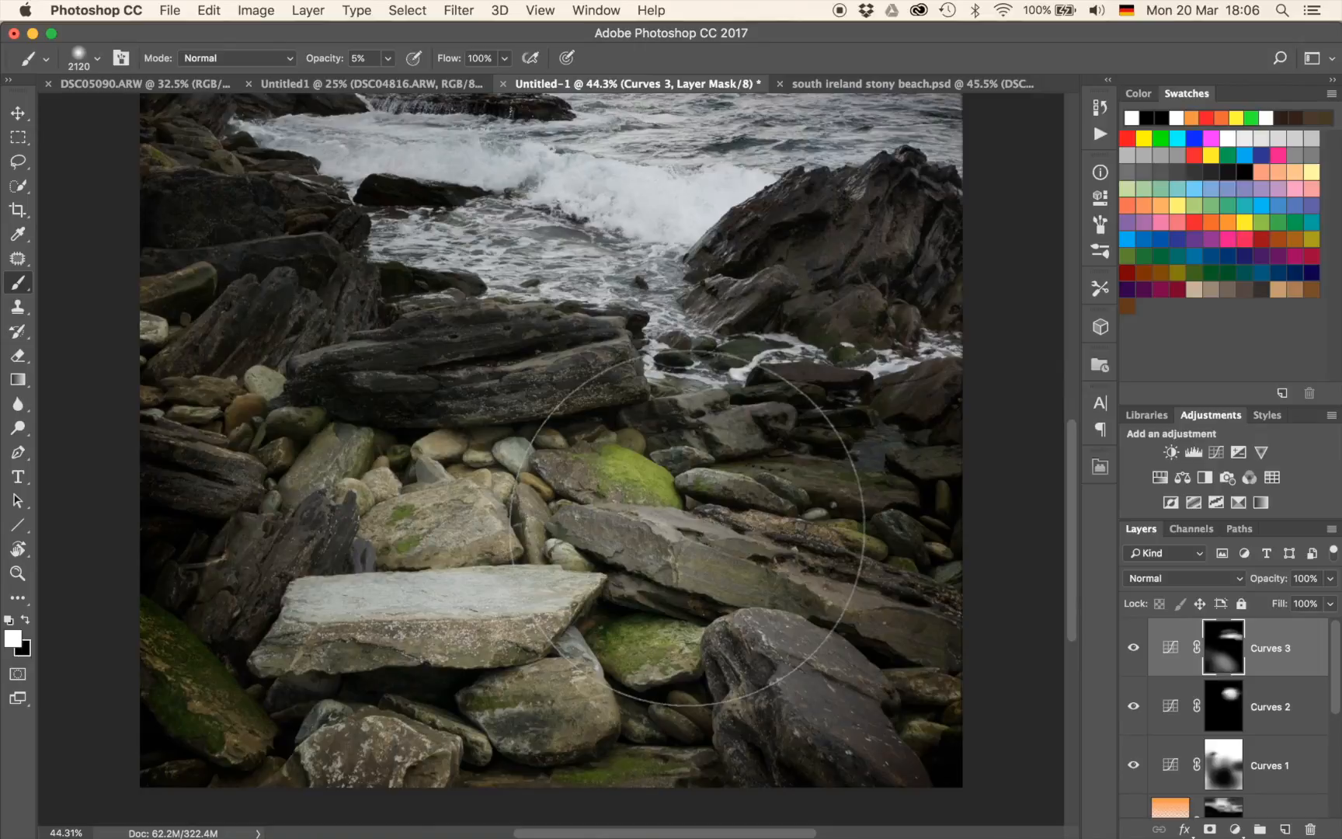
key(super+shift+alt+n)
key(x)
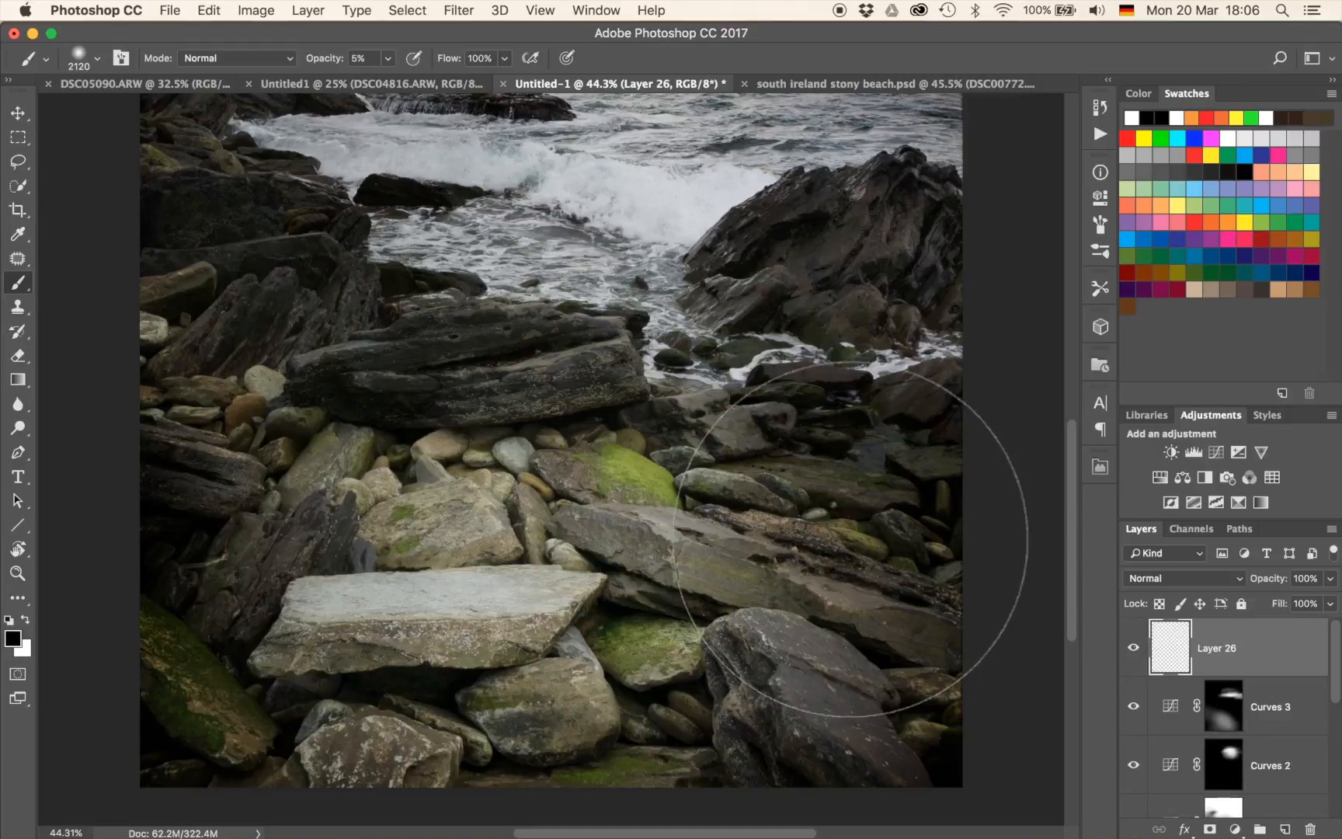
key(shift+BackSpace)
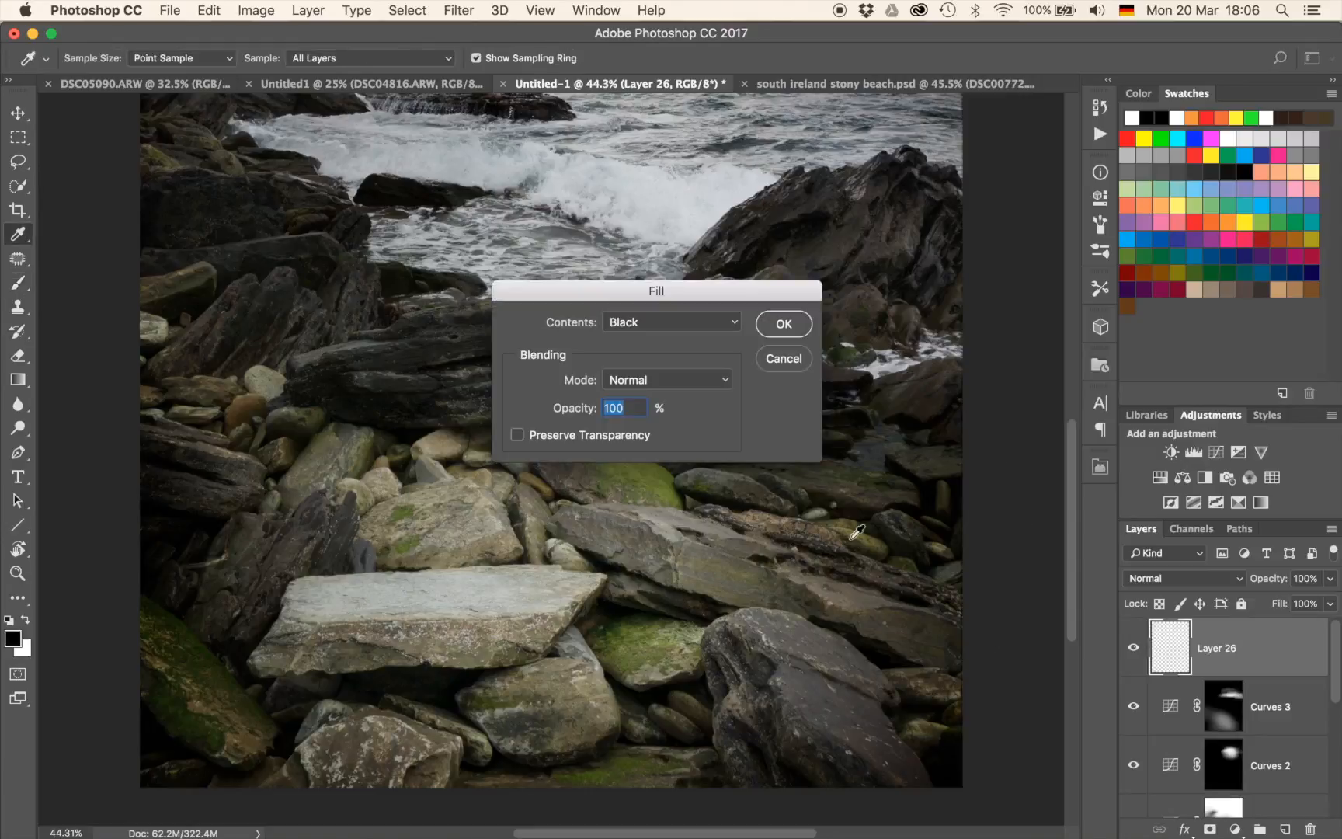
click(629, 321)
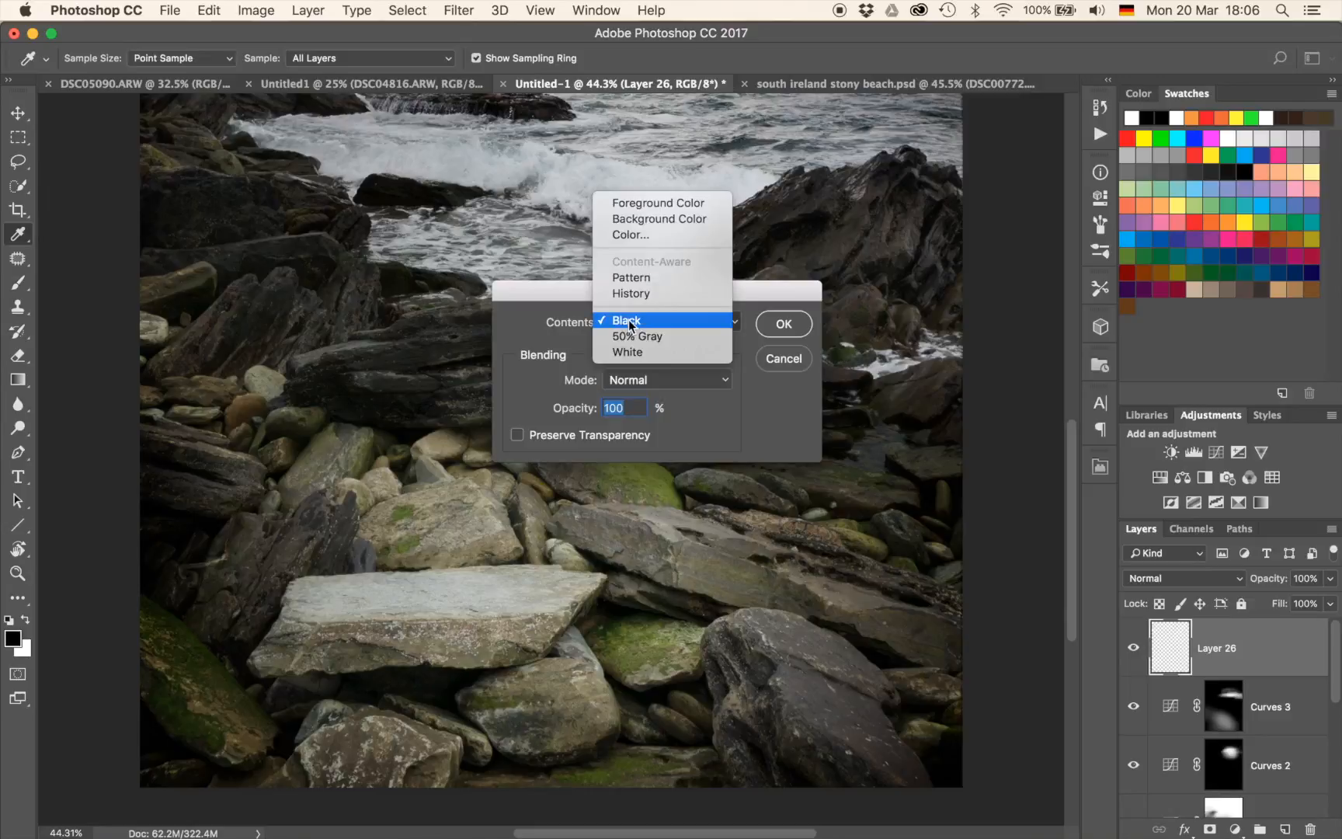
click(640, 336)
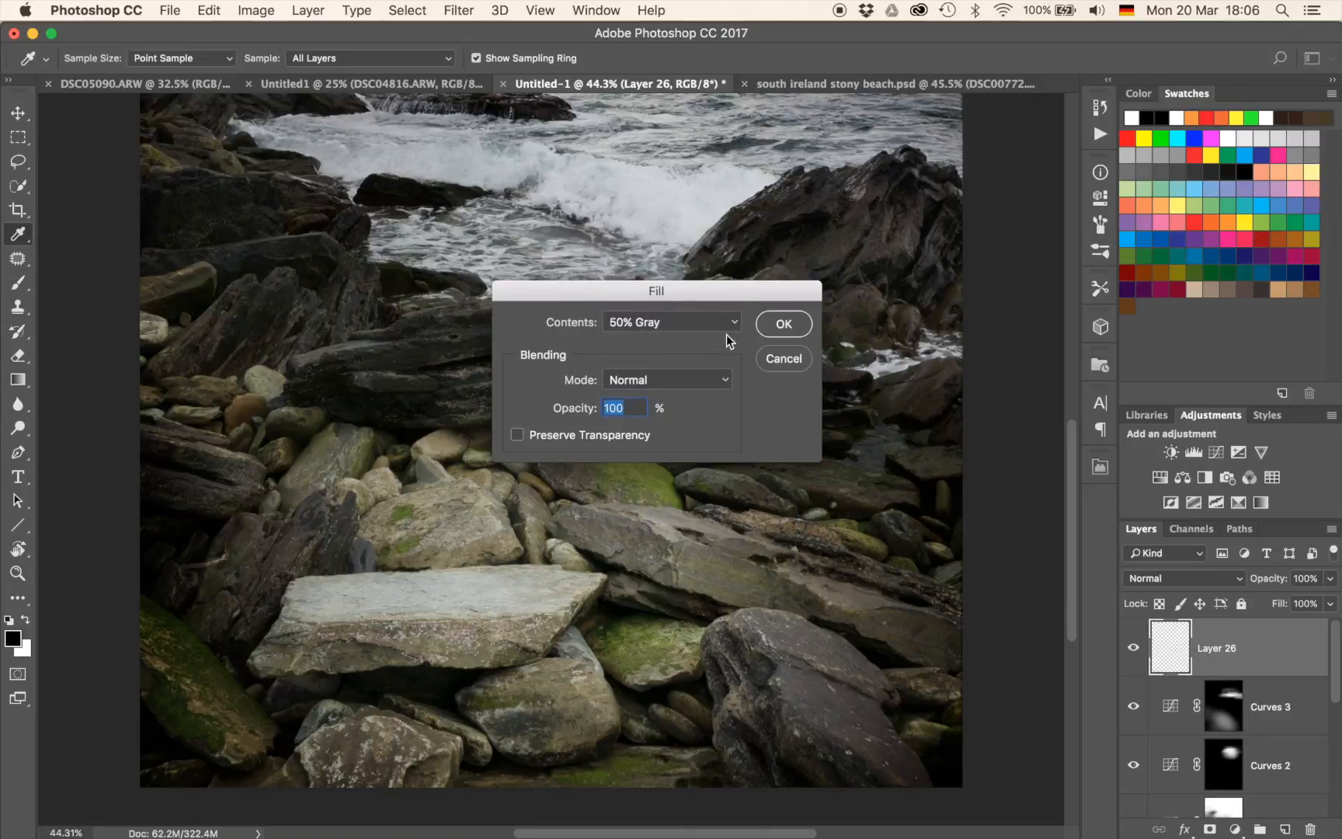
click(782, 330)
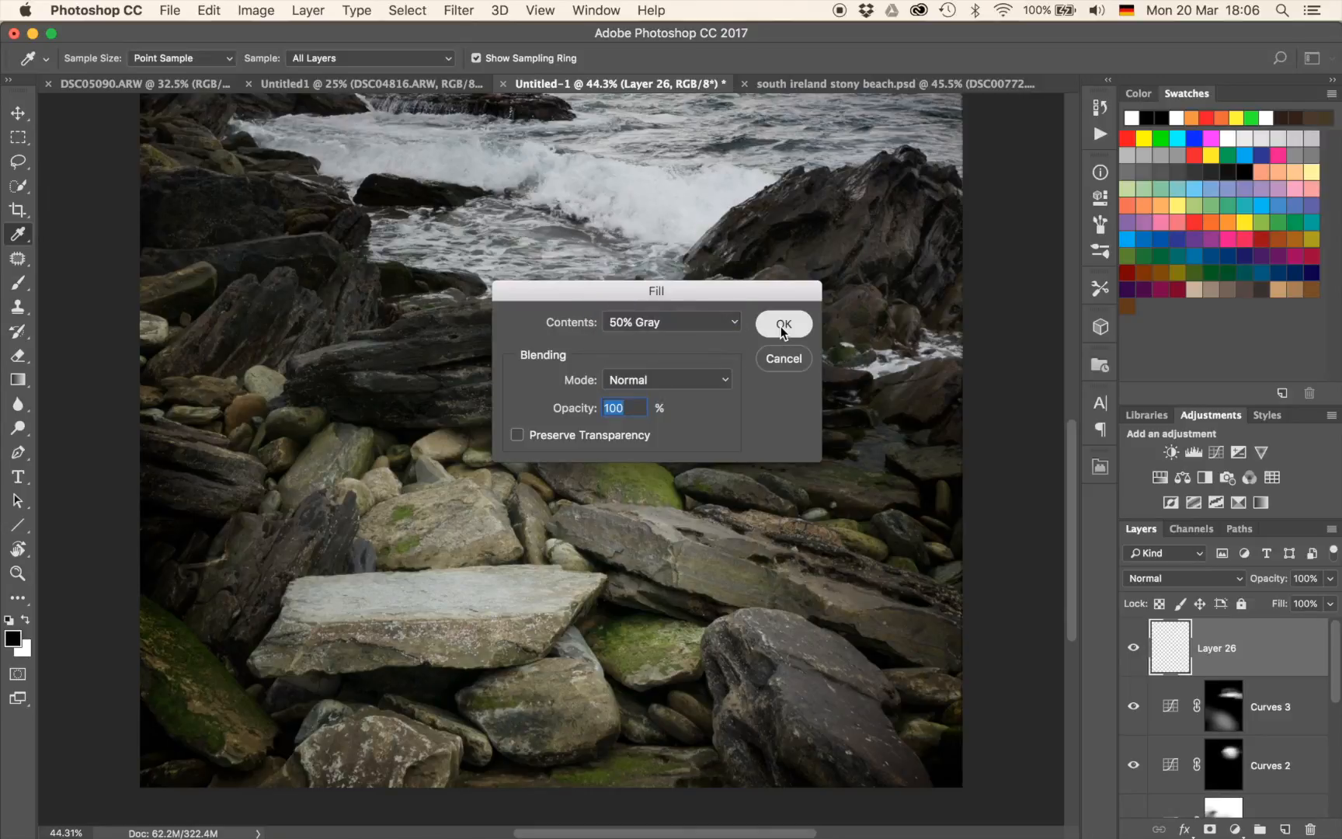
key(b)
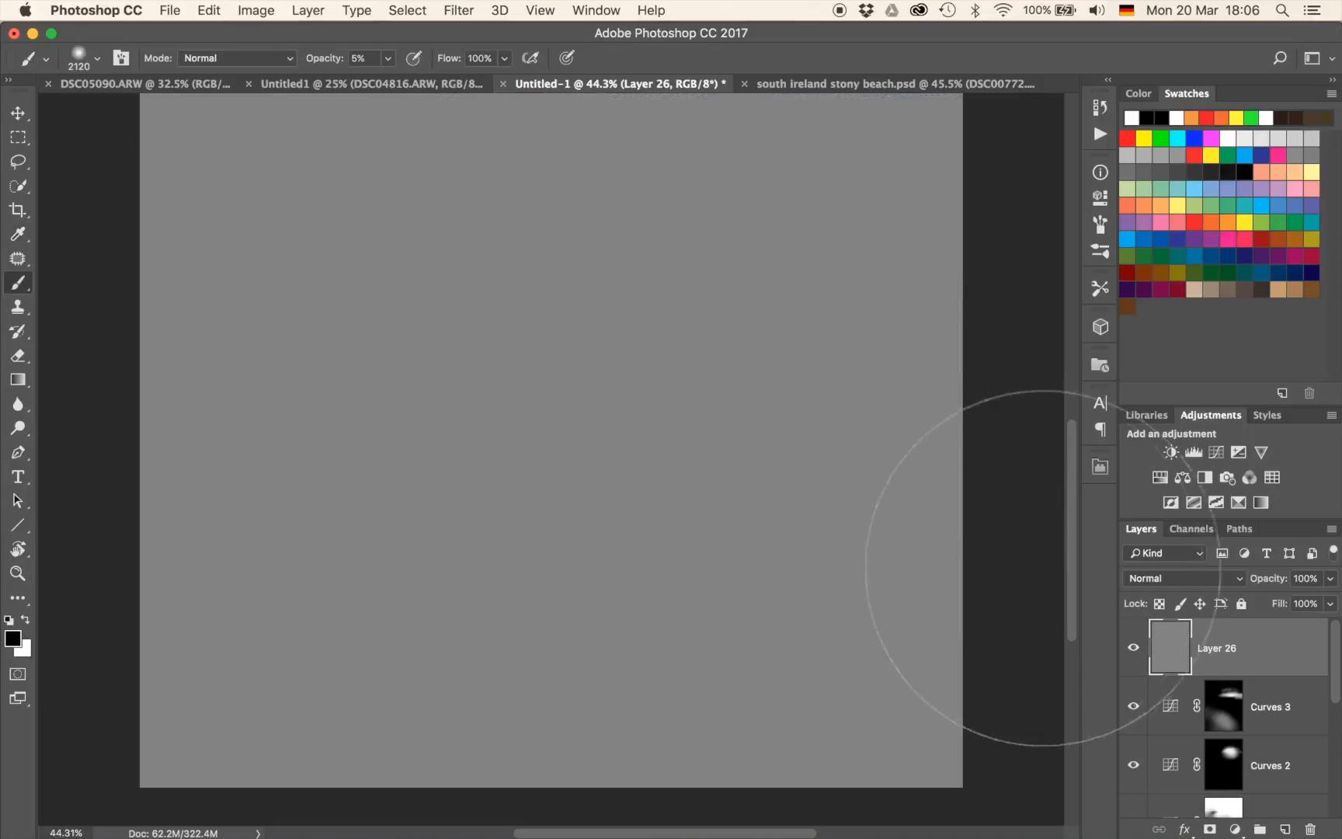
Set the blending mode of the gray-filled layer to Overlay.
click(1140, 577)
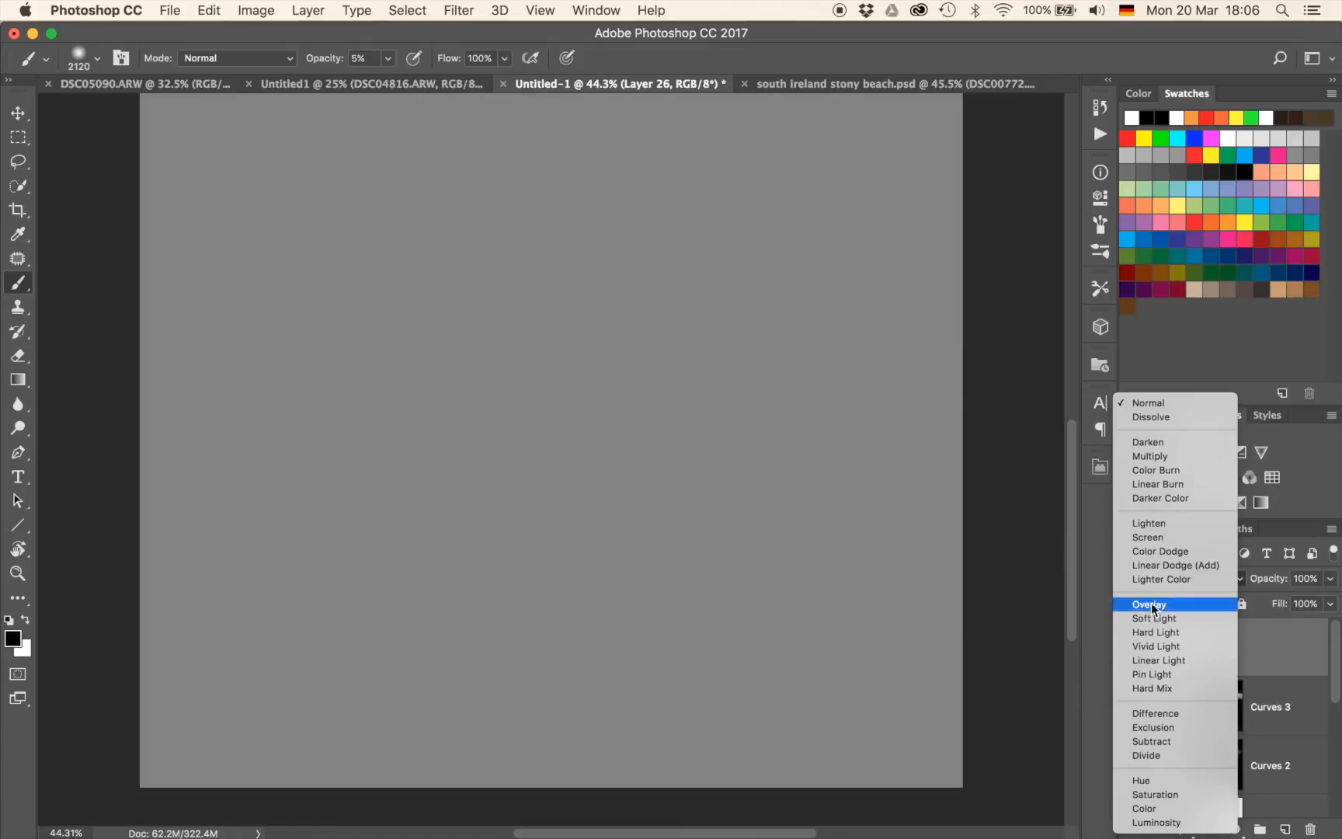
click(1151, 603)
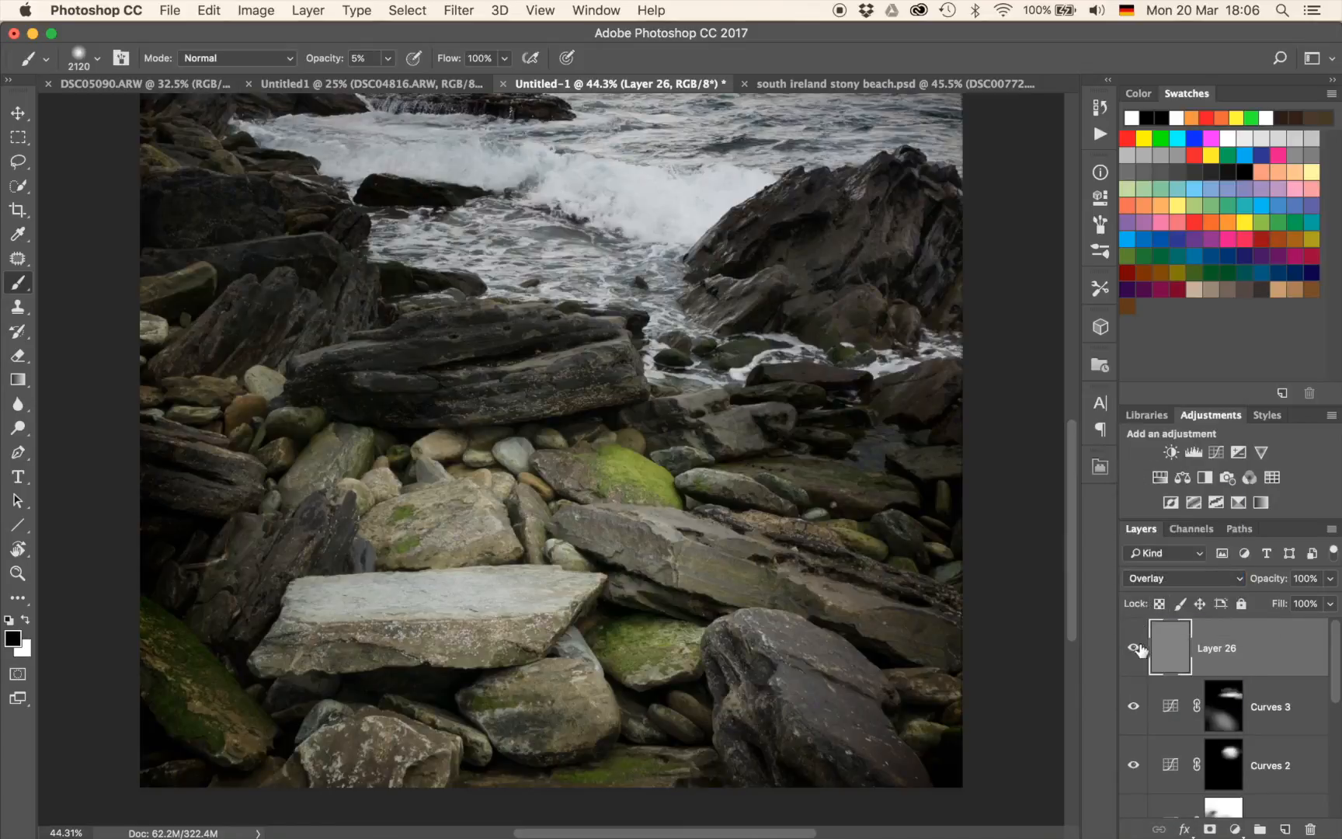
click(1163, 583)
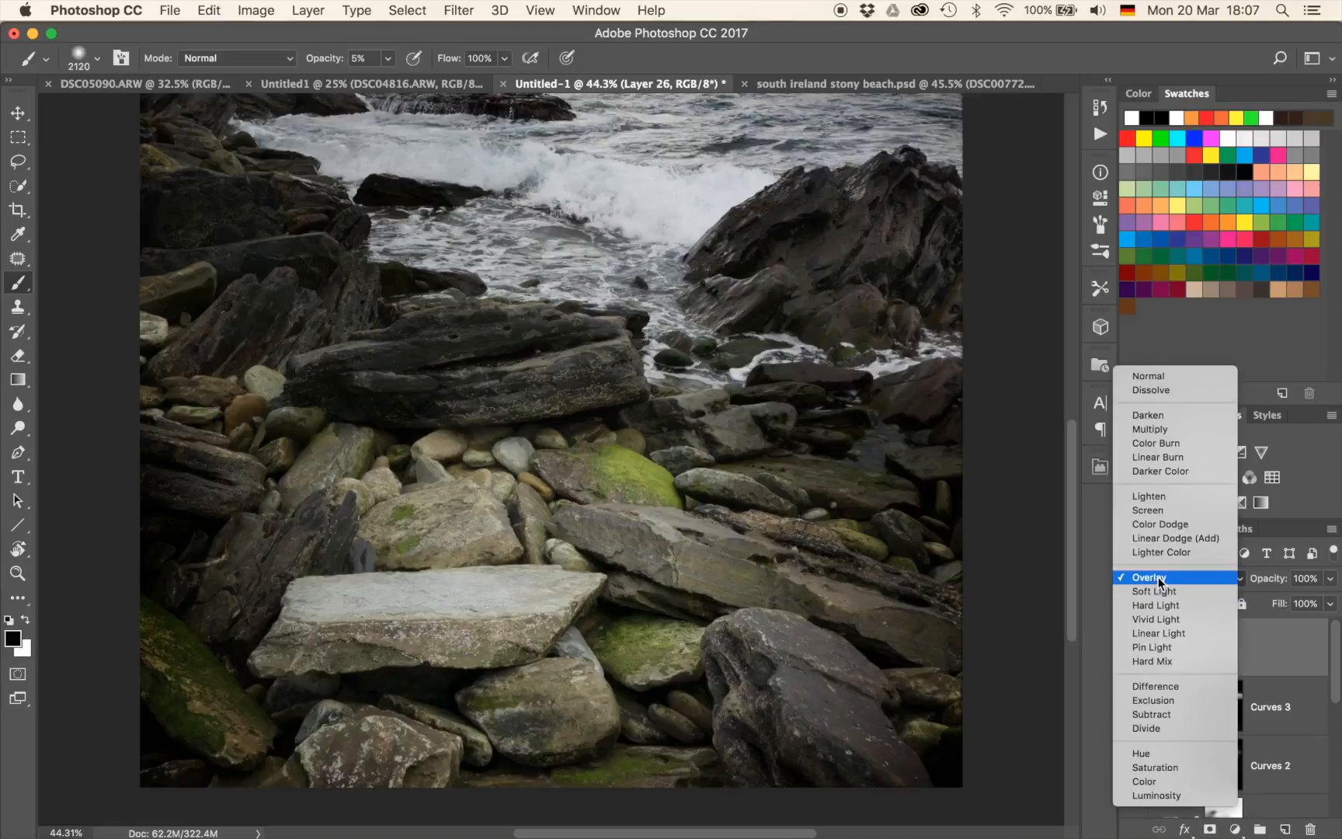
click(1158, 578)
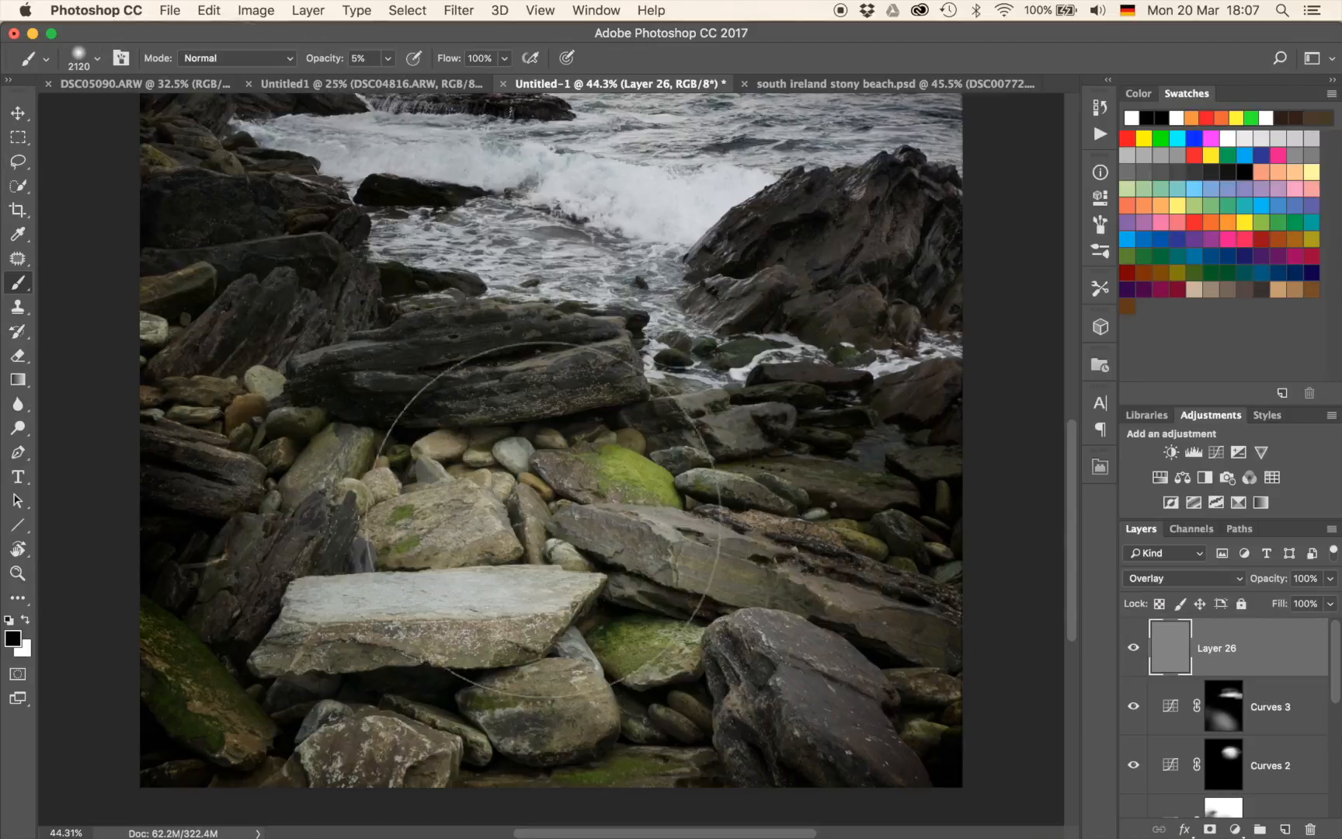
Try black and white strokes at 100% opacity over the foreground rocks with a 999 px brush on the gray layer, undoing each.
drag(643, 502, 401, 486)
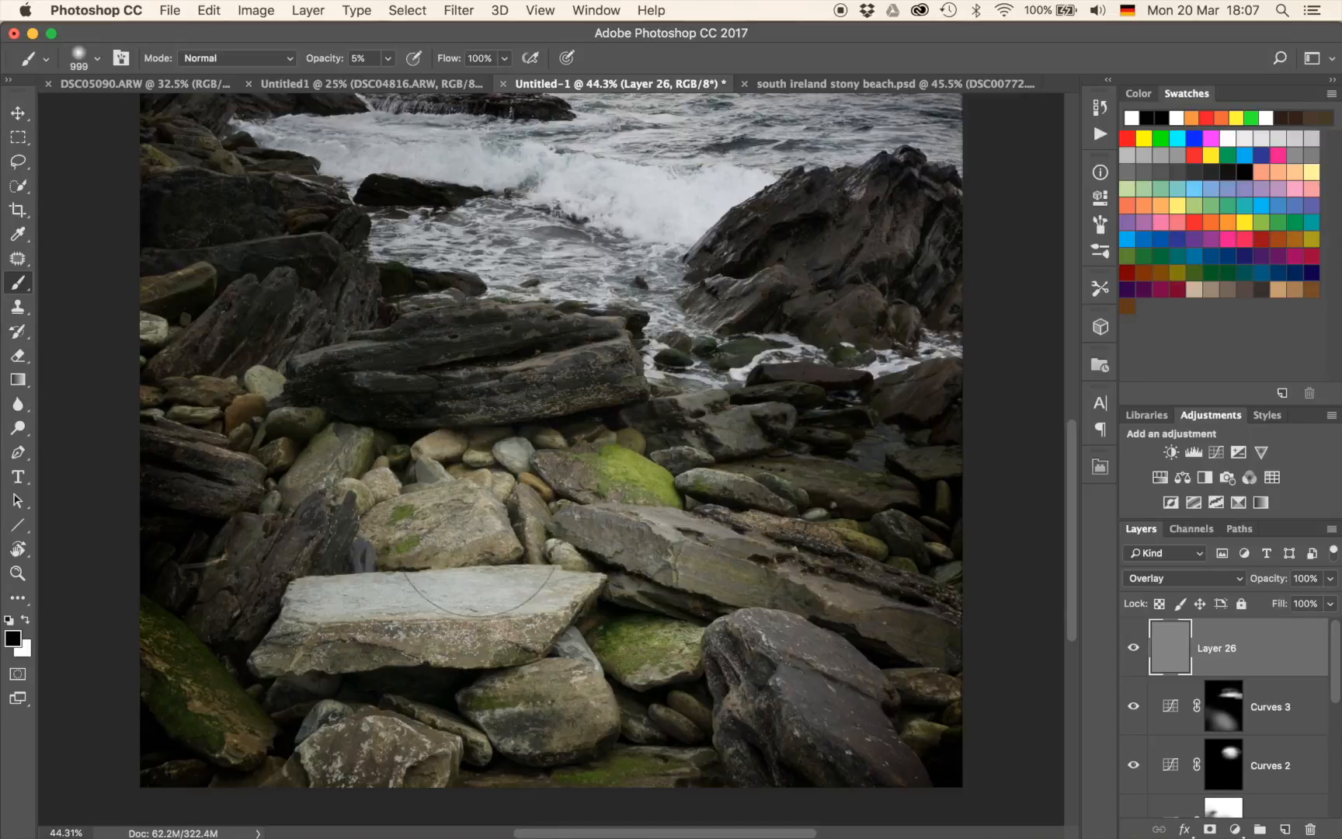
mouse_move(272, 535)
mouse_down()
mouse_move(898, 525)
mouse_move(462, 608)
mouse_move(291, 701)
mouse_move(629, 683)
mouse_move(545, 728)
mouse_move(246, 477)
mouse_move(419, 323)
mouse_move(564, 533)
mouse_move(369, 350)
mouse_move(457, 617)
mouse_move(503, 587)
mouse_move(428, 600)
mouse_move(500, 573)
mouse_up()
key(super+z)
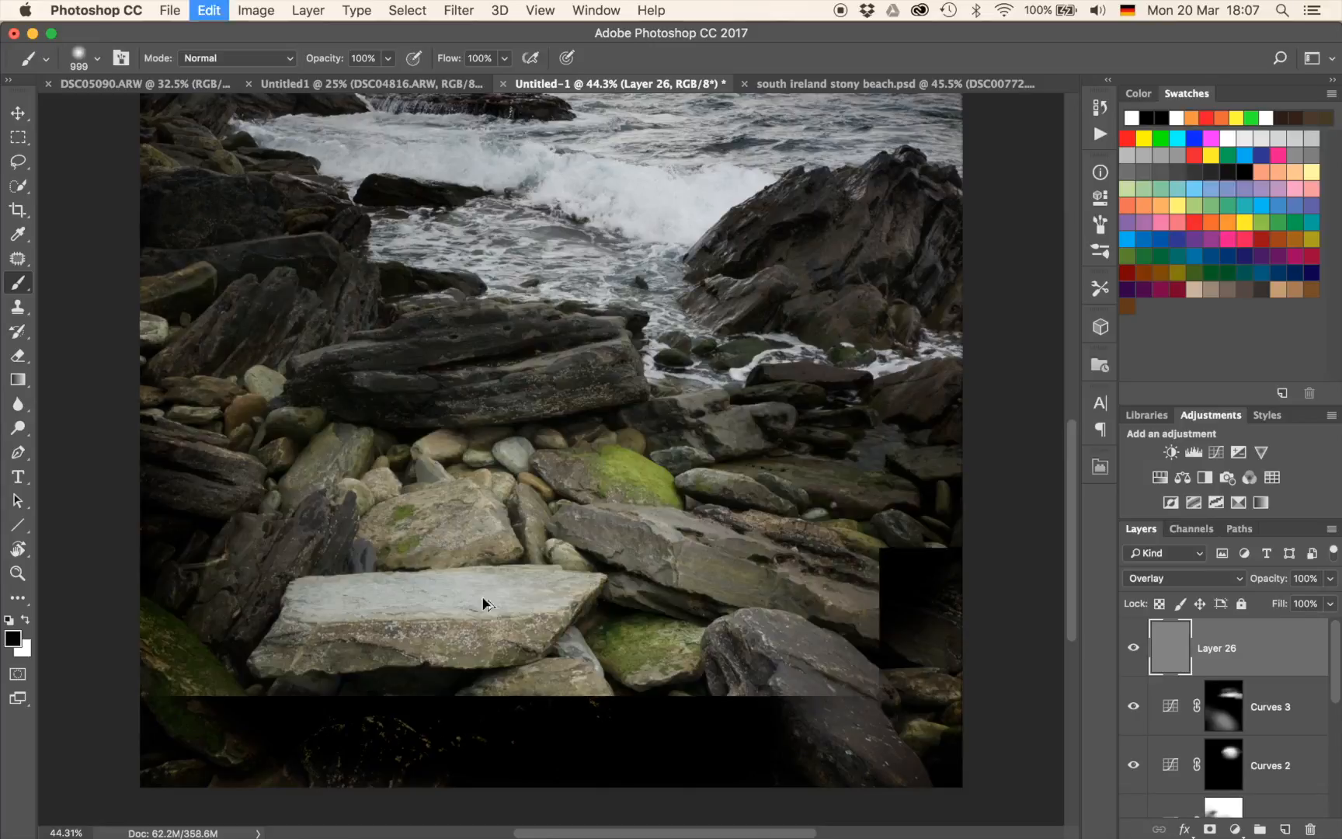
key(x)
mouse_move(255, 615)
mouse_down()
mouse_move(435, 621)
mouse_move(497, 497)
mouse_move(388, 375)
mouse_move(652, 334)
mouse_move(303, 334)
mouse_move(156, 220)
mouse_move(295, 247)
mouse_move(209, 699)
mouse_move(573, 825)
mouse_move(991, 581)
mouse_move(518, 626)
mouse_move(293, 673)
mouse_move(746, 437)
mouse_move(374, 406)
mouse_move(179, 179)
mouse_move(150, 684)
mouse_move(965, 539)
mouse_move(905, 742)
mouse_move(777, 769)
mouse_up()
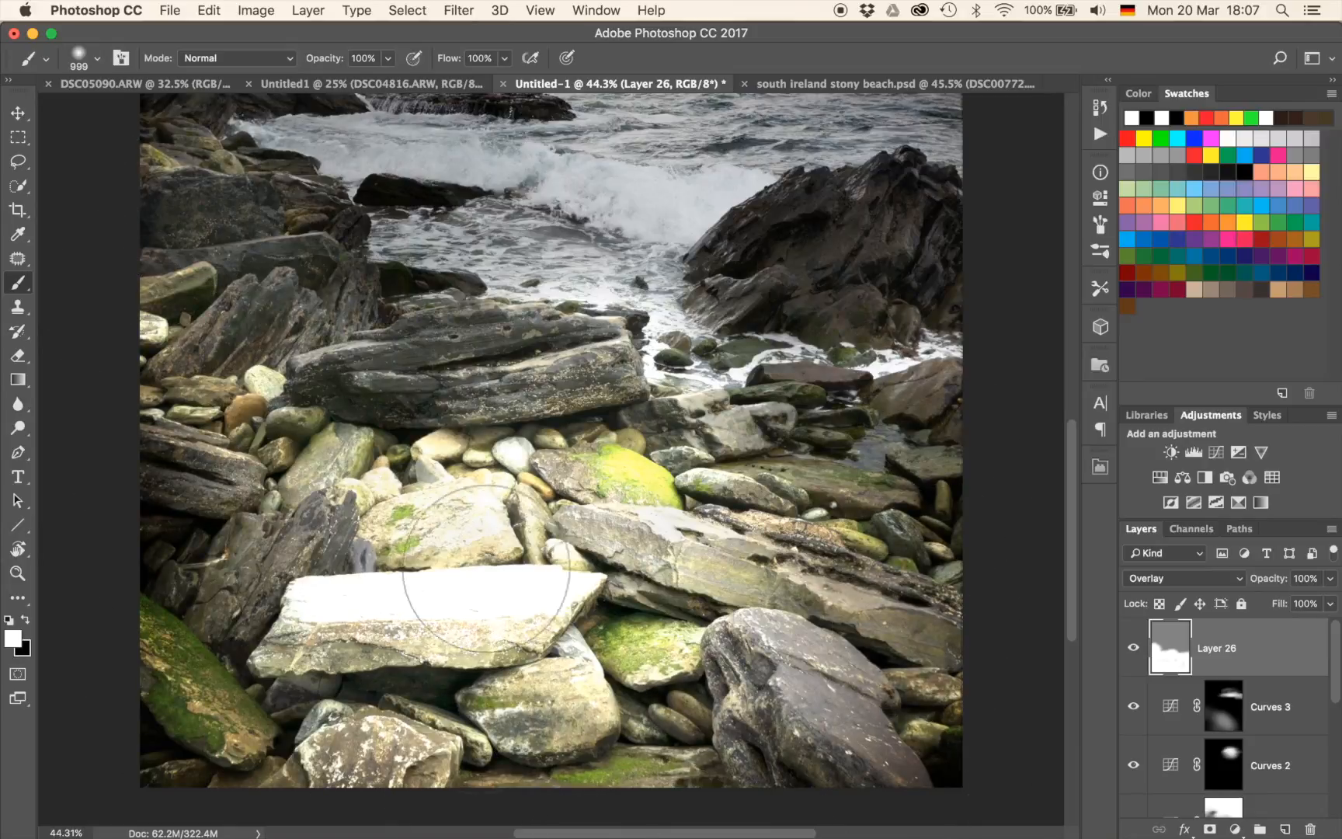
key(super+z)
drag(576, 529, 457, 518)
key(super+z)
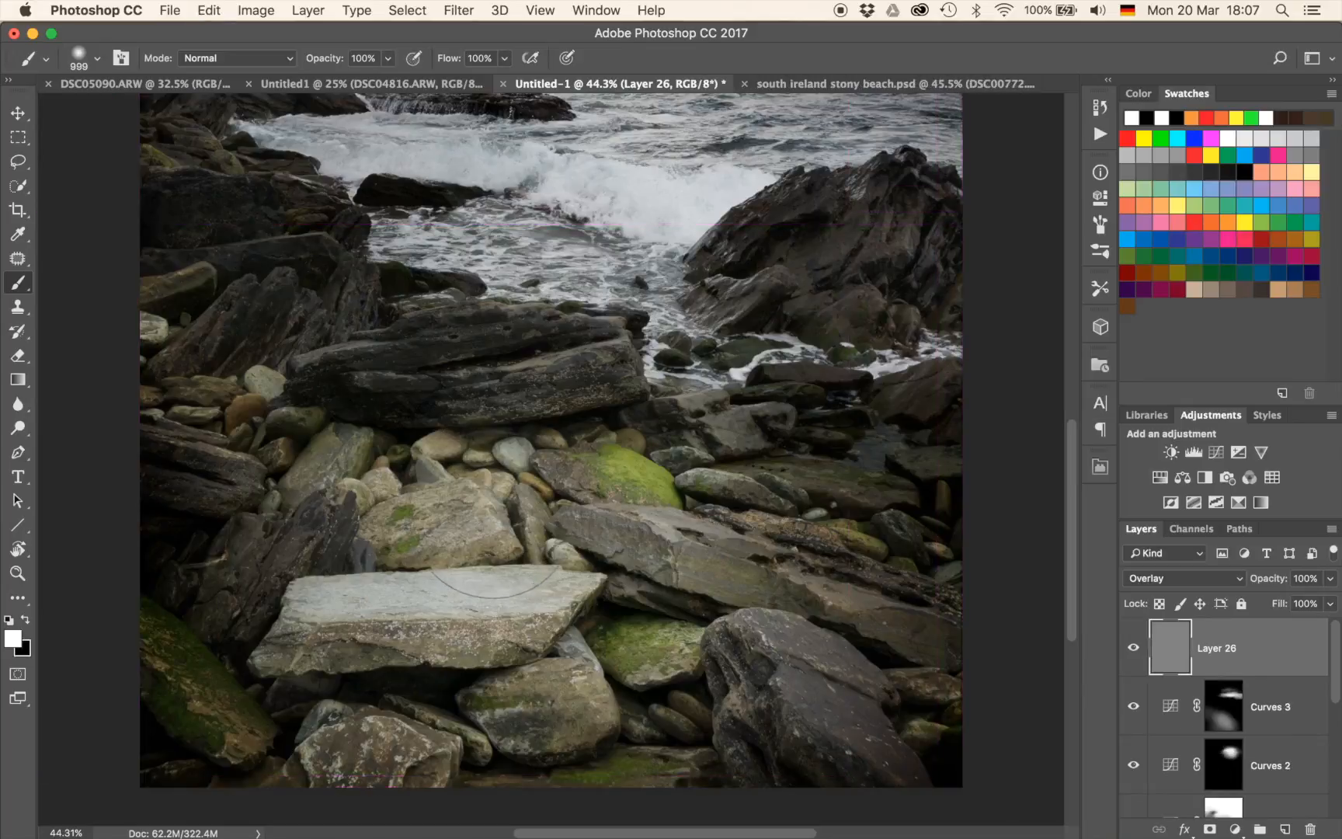
Paint black at 10% opacity with a 410 px brush on the gray layer to darken the front face of the pale flat slab.
drag(539, 539, 461, 524)
mouse_move(437, 634)
mouse_down()
mouse_move(510, 510)
mouse_move(546, 584)
mouse_up()
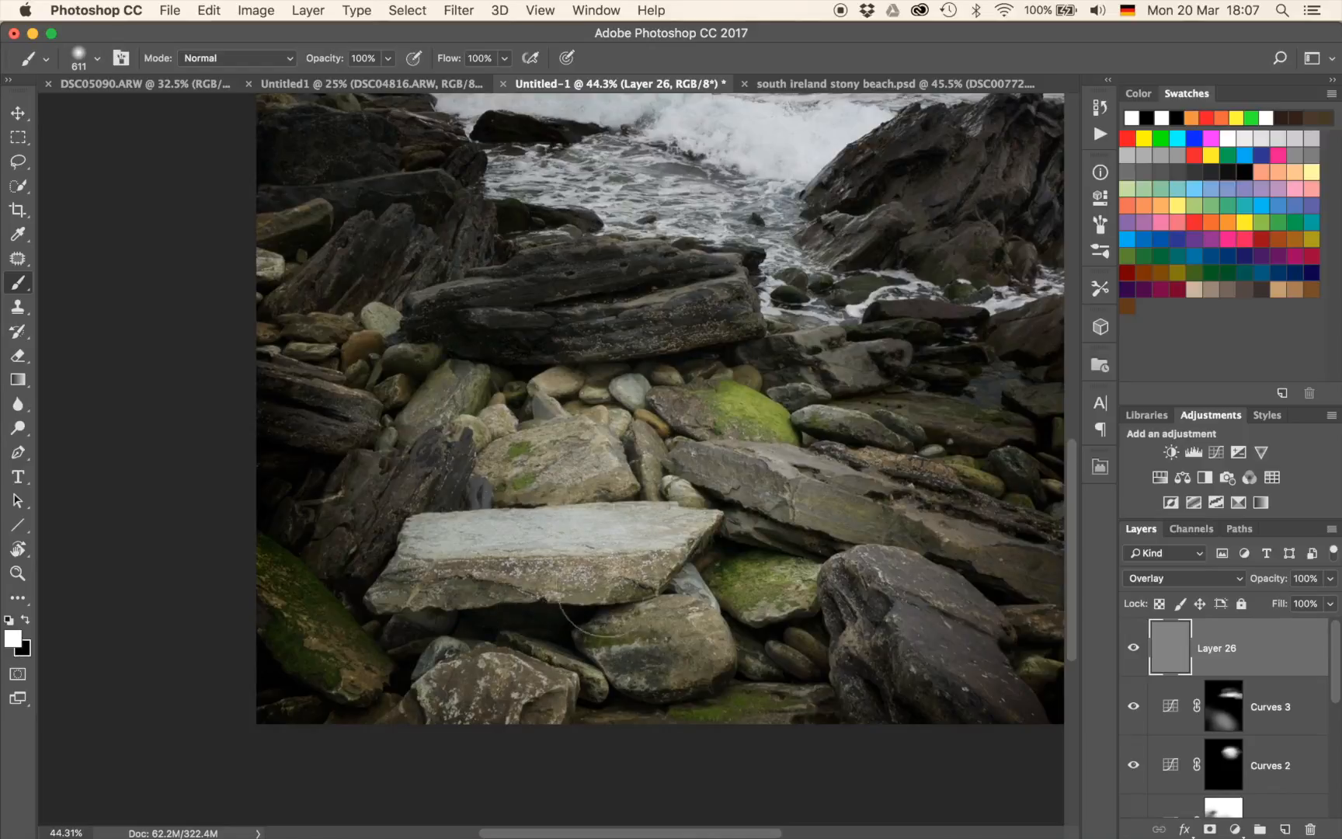
drag(605, 596, 551, 593)
key(super+plus)
key(super+plus)
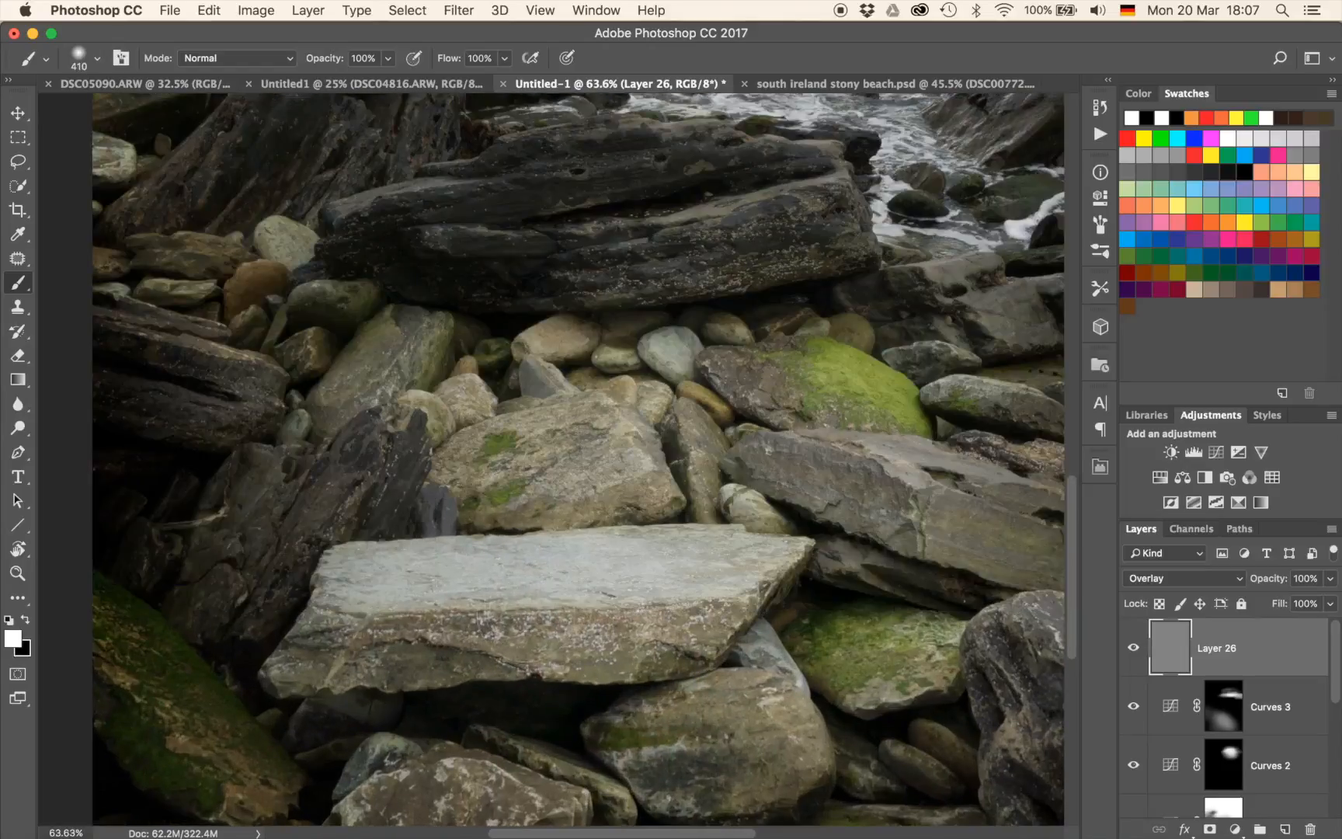
drag(539, 643, 516, 543)
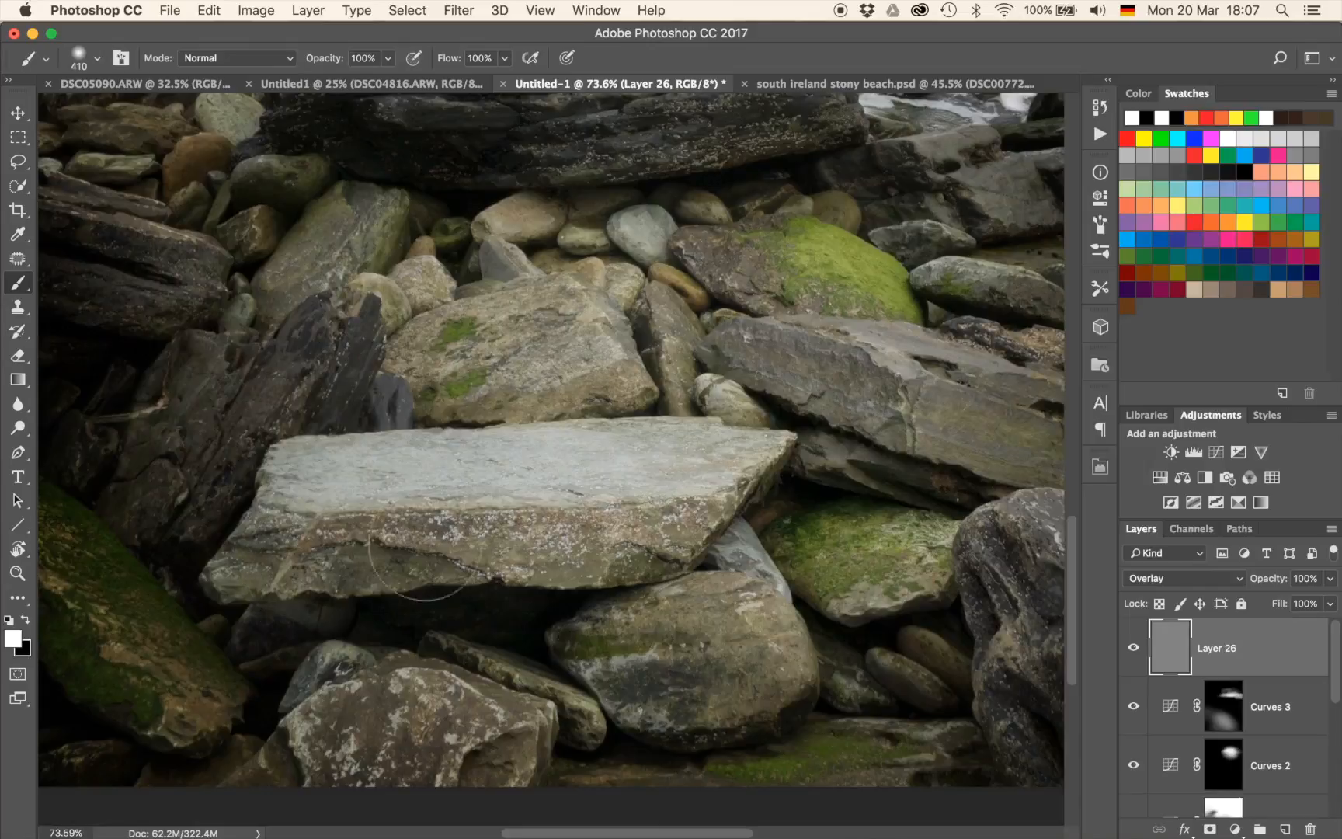
key(x)
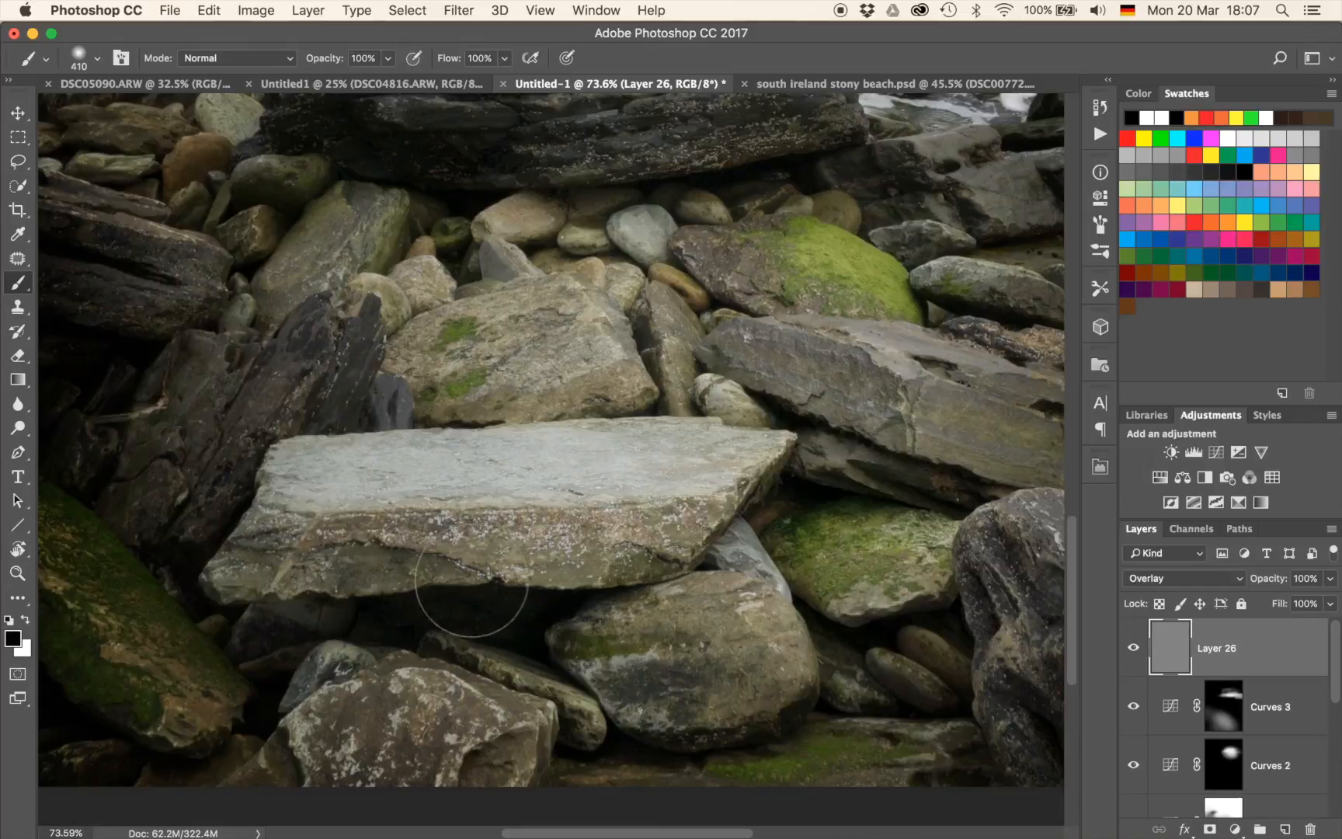
key(1)
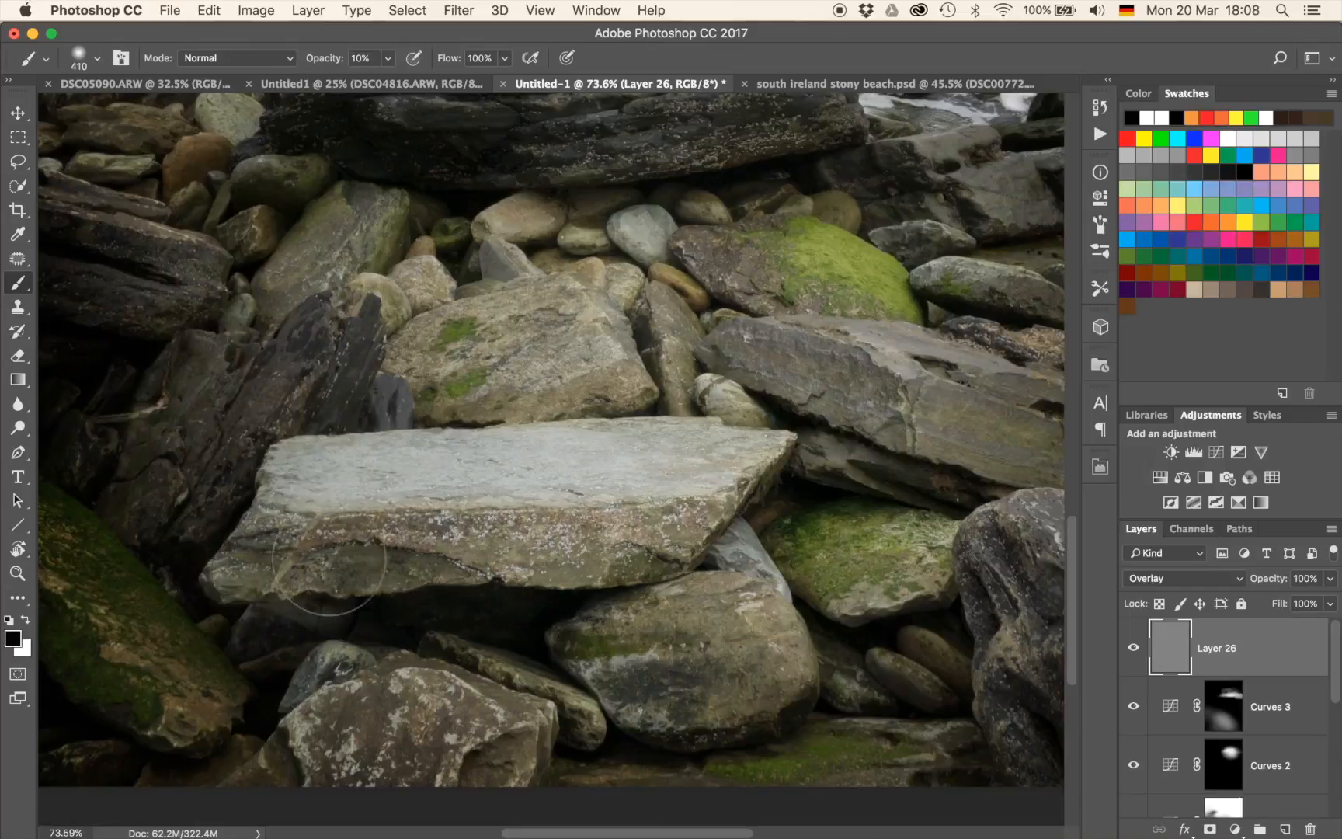
drag(305, 575, 610, 551)
drag(226, 587, 377, 557)
drag(260, 605, 418, 584)
drag(308, 613, 549, 576)
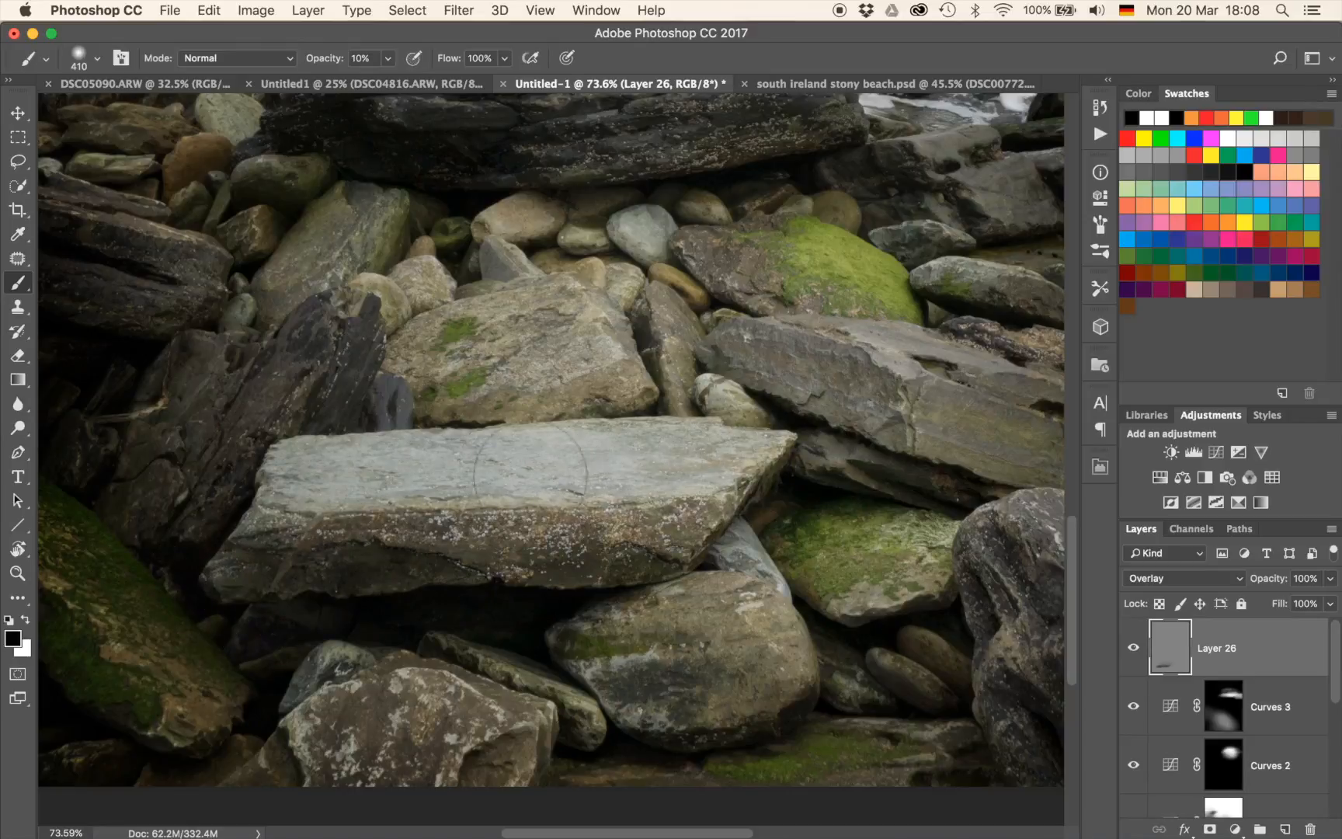
Darken the smaller rocks beneath the pale slab with black strokes at 10% opacity.
mouse_move(521, 635)
mouse_down()
mouse_move(683, 670)
mouse_move(748, 714)
mouse_move(596, 660)
mouse_move(631, 643)
mouse_move(792, 712)
mouse_move(604, 688)
mouse_move(450, 638)
mouse_move(567, 654)
mouse_up()
drag(450, 653, 578, 450)
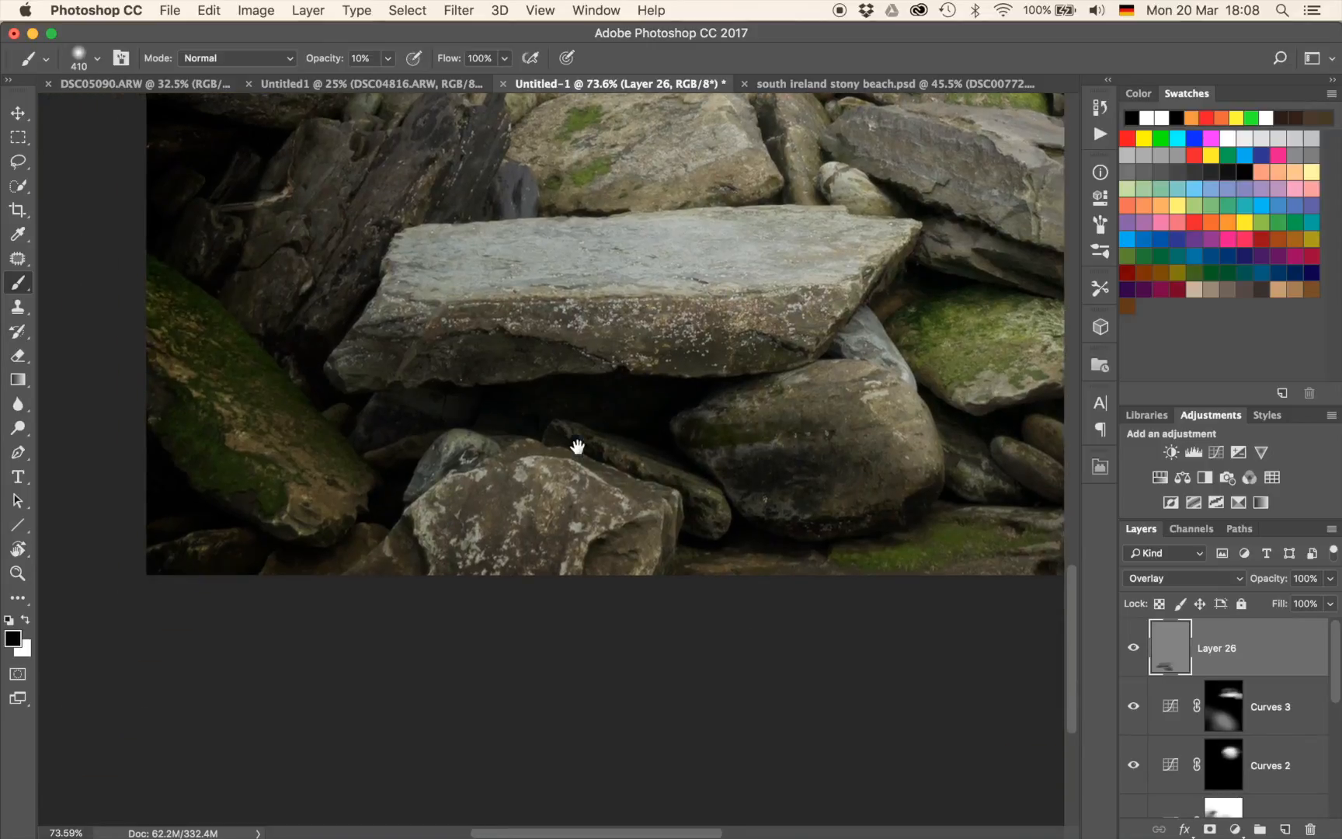
mouse_move(601, 519)
mouse_down()
mouse_move(660, 544)
mouse_move(582, 489)
mouse_move(579, 466)
mouse_move(755, 563)
mouse_up()
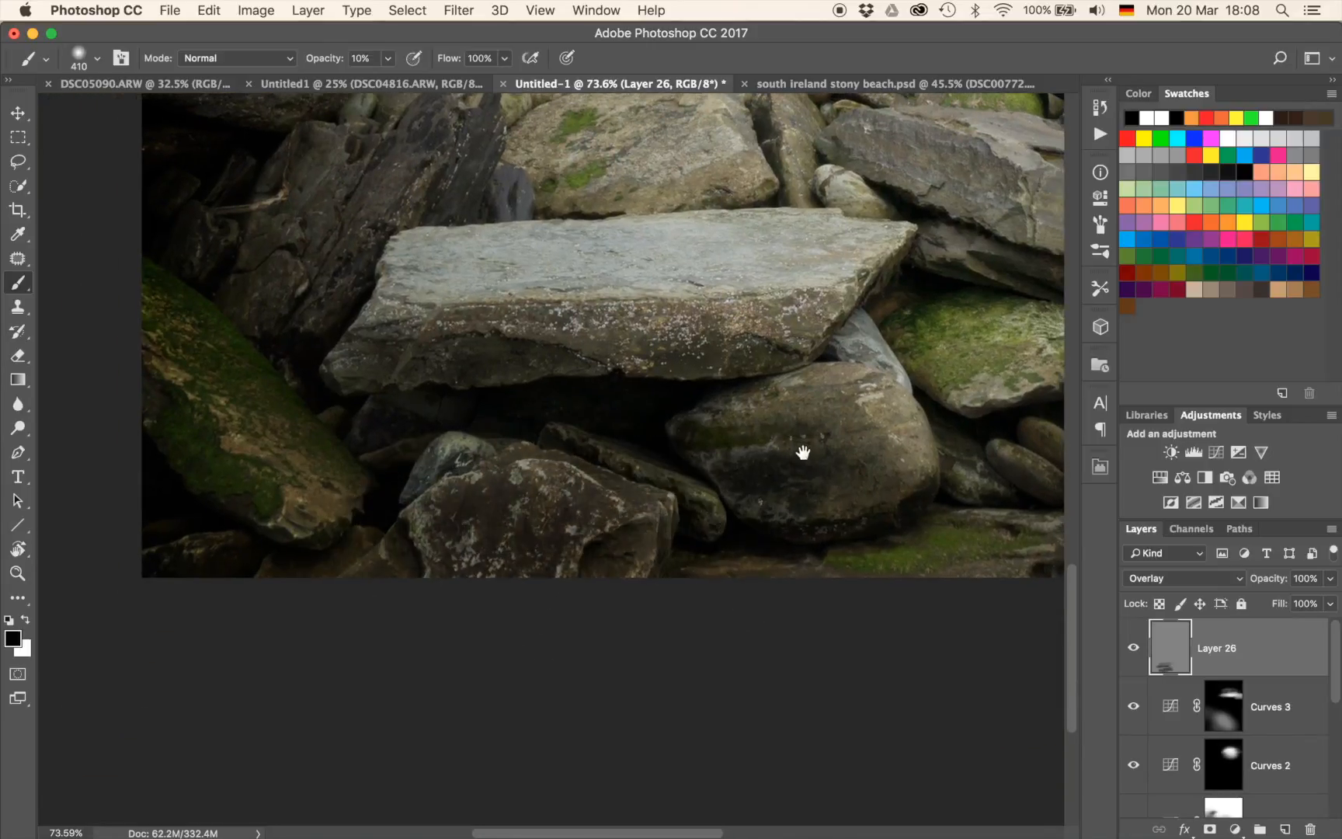
Reduce the brush to 267 px and paint black at 10% opacity to darken the front side of the long slanted rock.
drag(808, 450, 557, 560)
drag(495, 474, 475, 472)
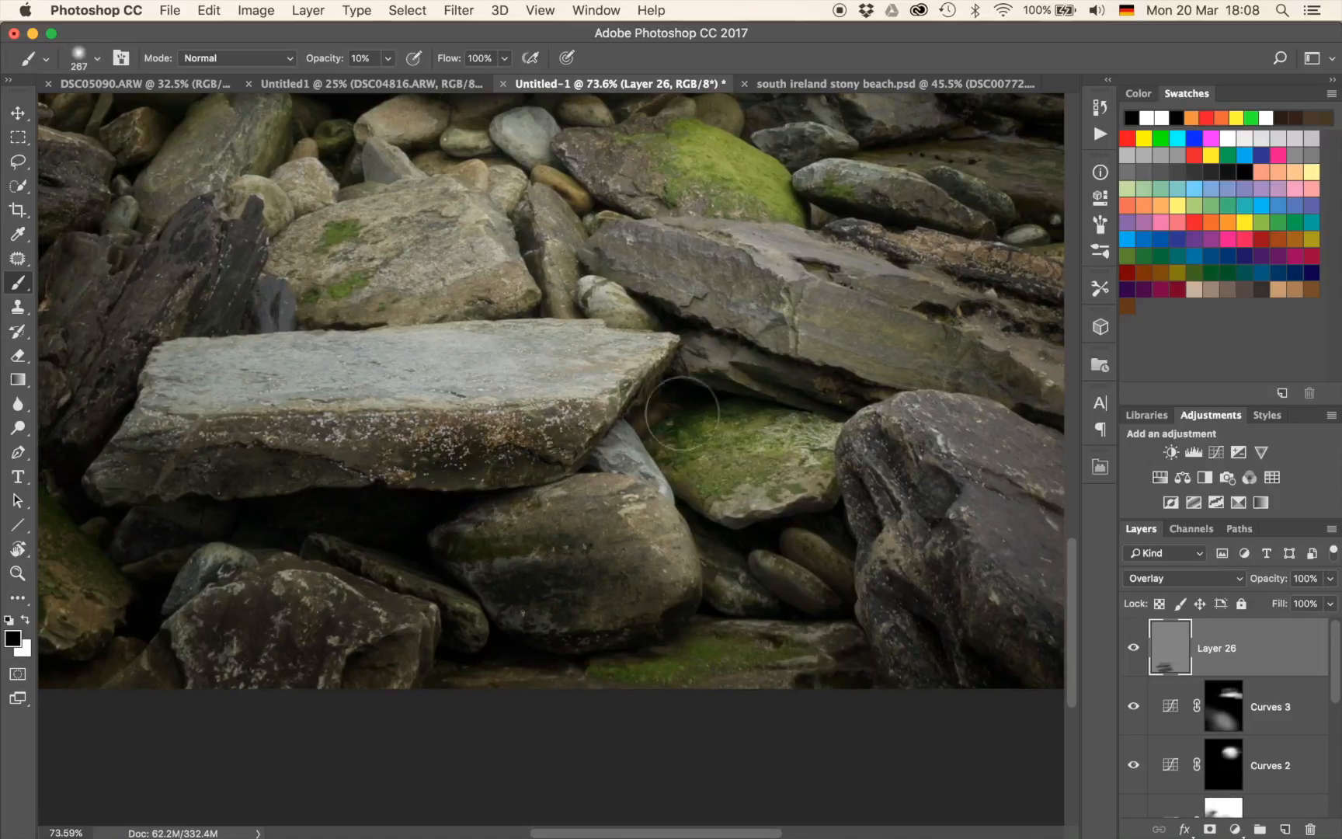
drag(734, 426, 561, 474)
mouse_move(672, 420)
mouse_down()
mouse_move(788, 435)
mouse_move(621, 376)
mouse_up()
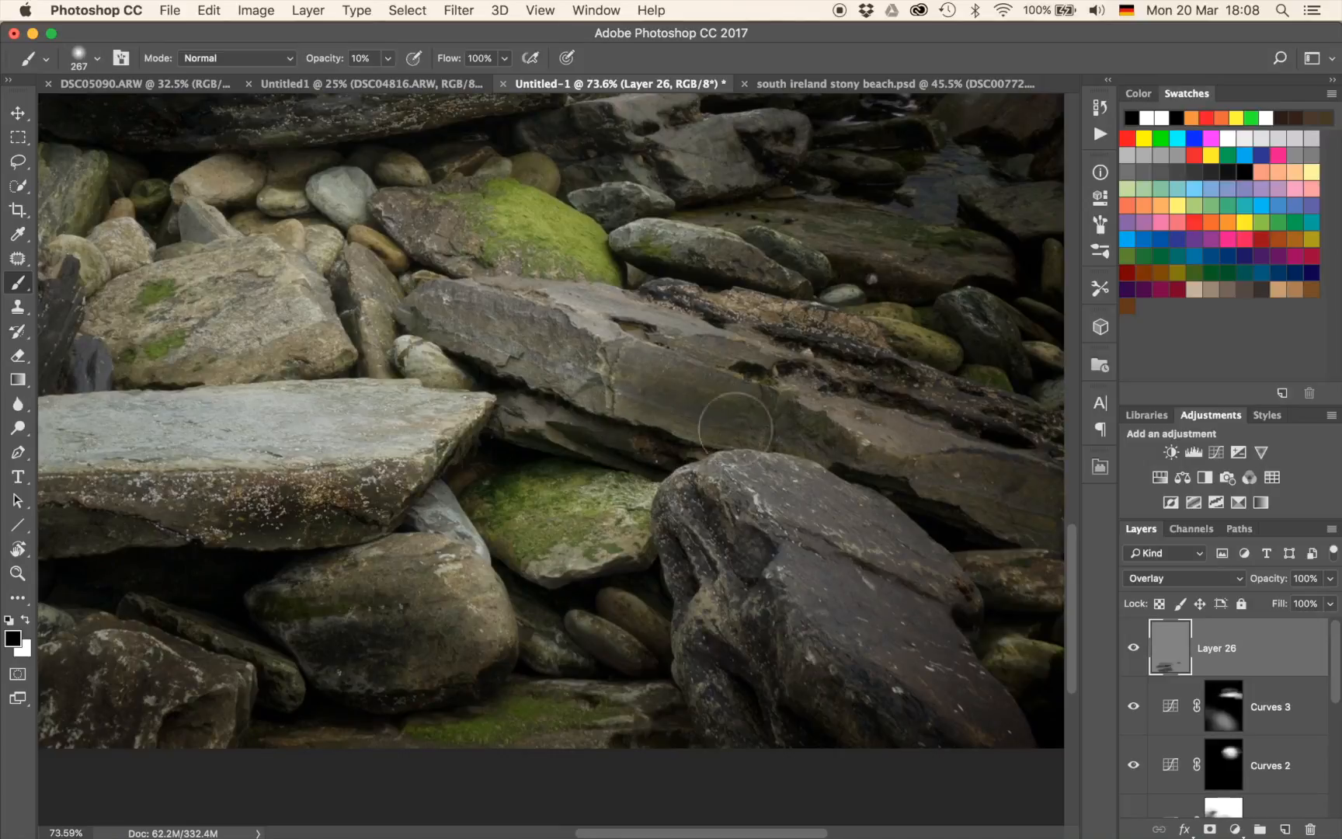
mouse_move(447, 341)
mouse_down()
mouse_move(508, 343)
mouse_move(627, 398)
mouse_move(650, 392)
mouse_up()
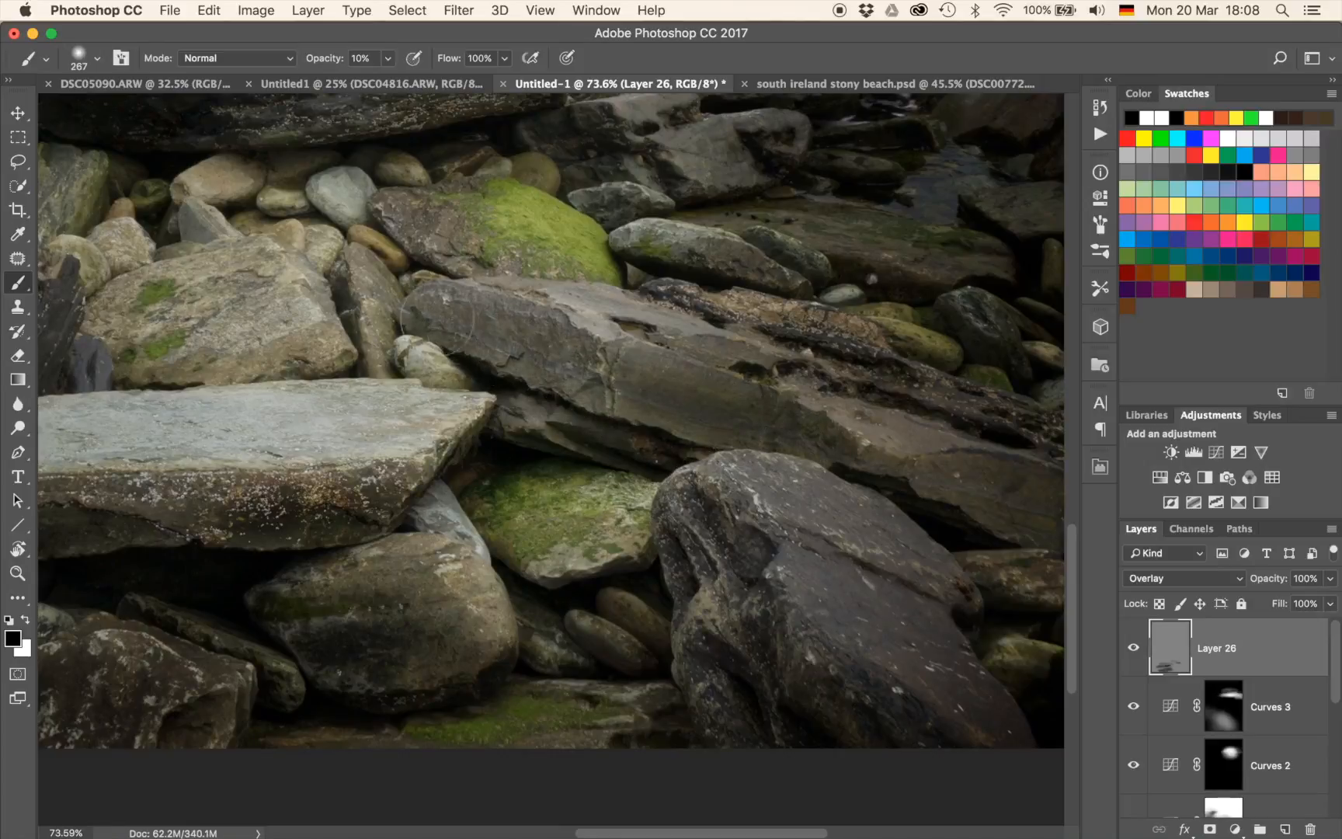
drag(436, 328, 626, 395)
drag(516, 377, 599, 406)
mouse_move(496, 410)
mouse_down()
mouse_move(598, 445)
mouse_move(664, 445)
mouse_up()
key(x)
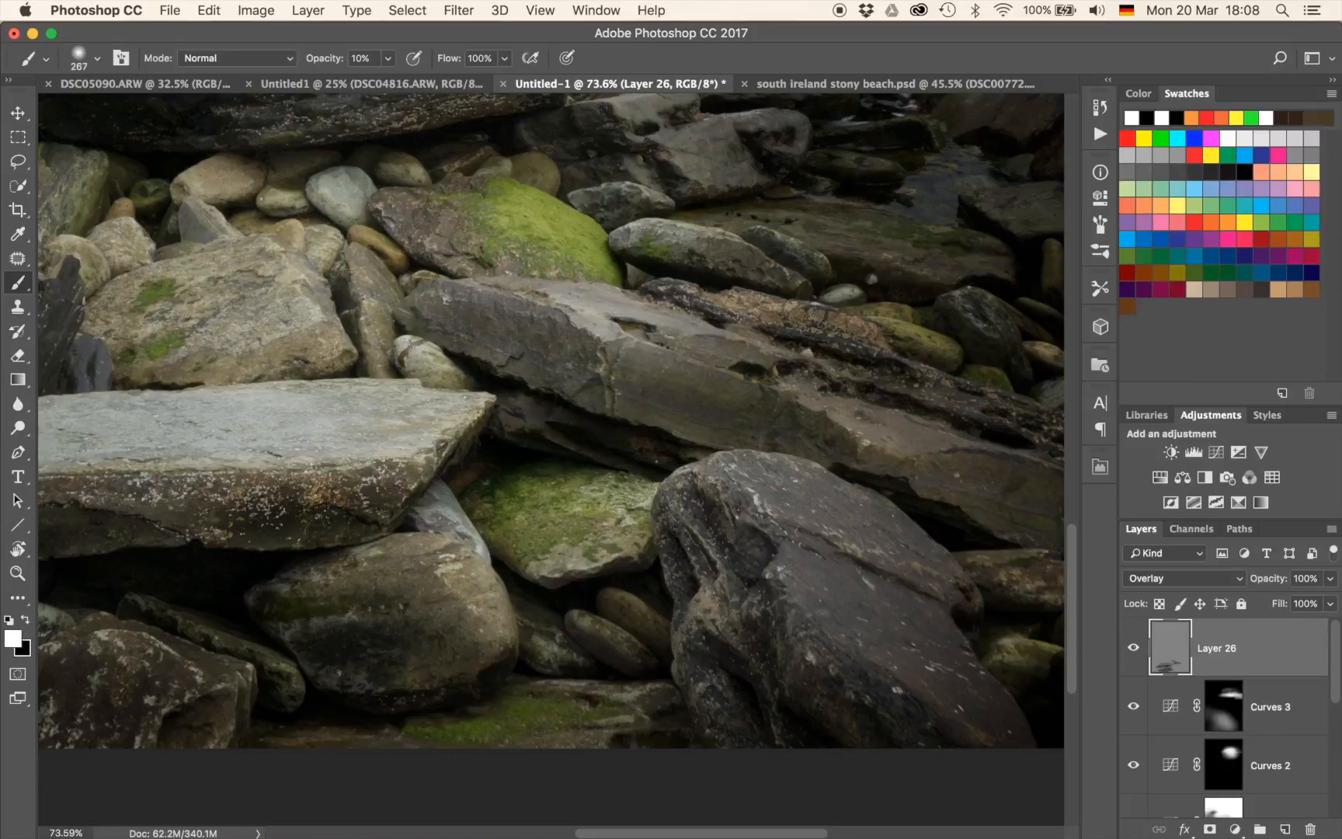
key(x)
Burn the shadowed face of the large dark boulder with black at 10% opacity, and brighten its highlights with white.
drag(357, 350, 700, 521)
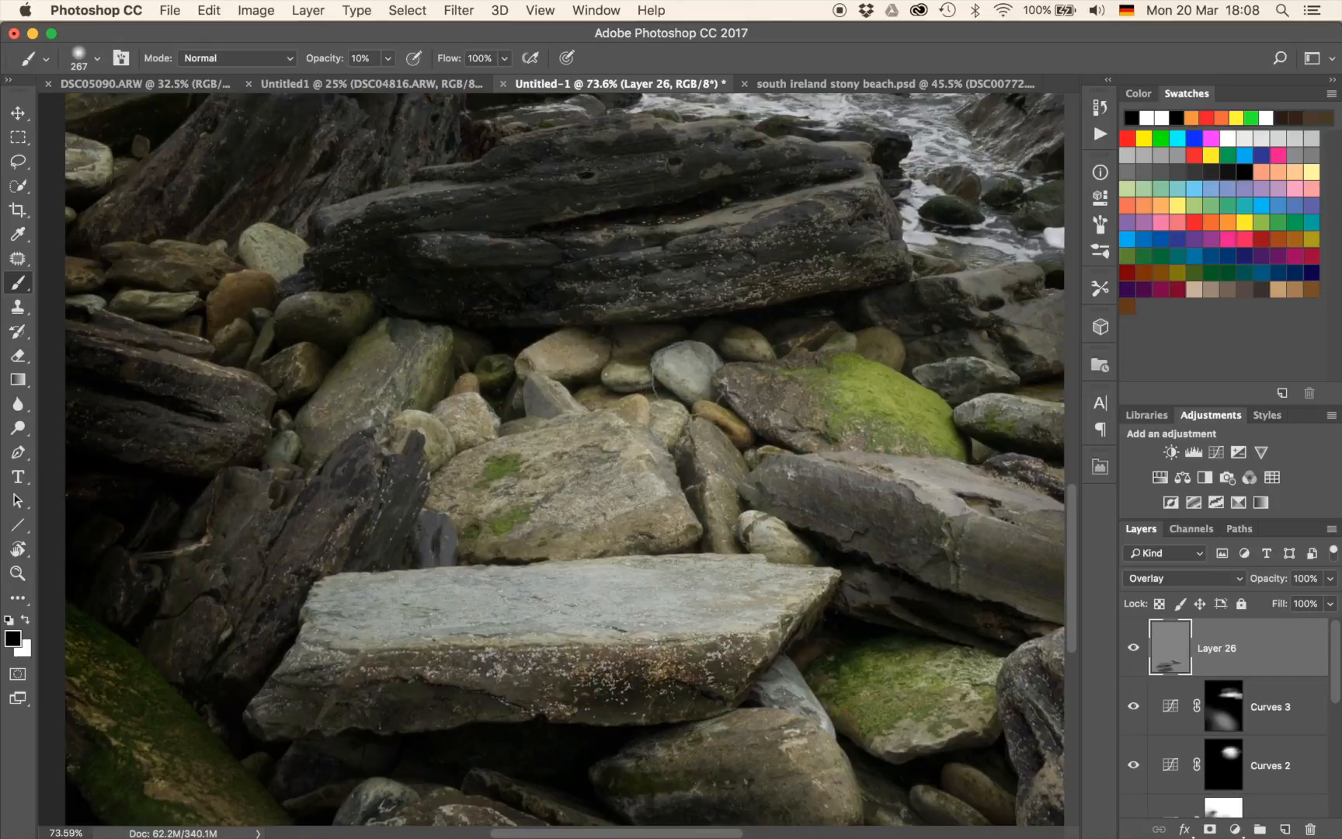
drag(738, 380, 217, 264)
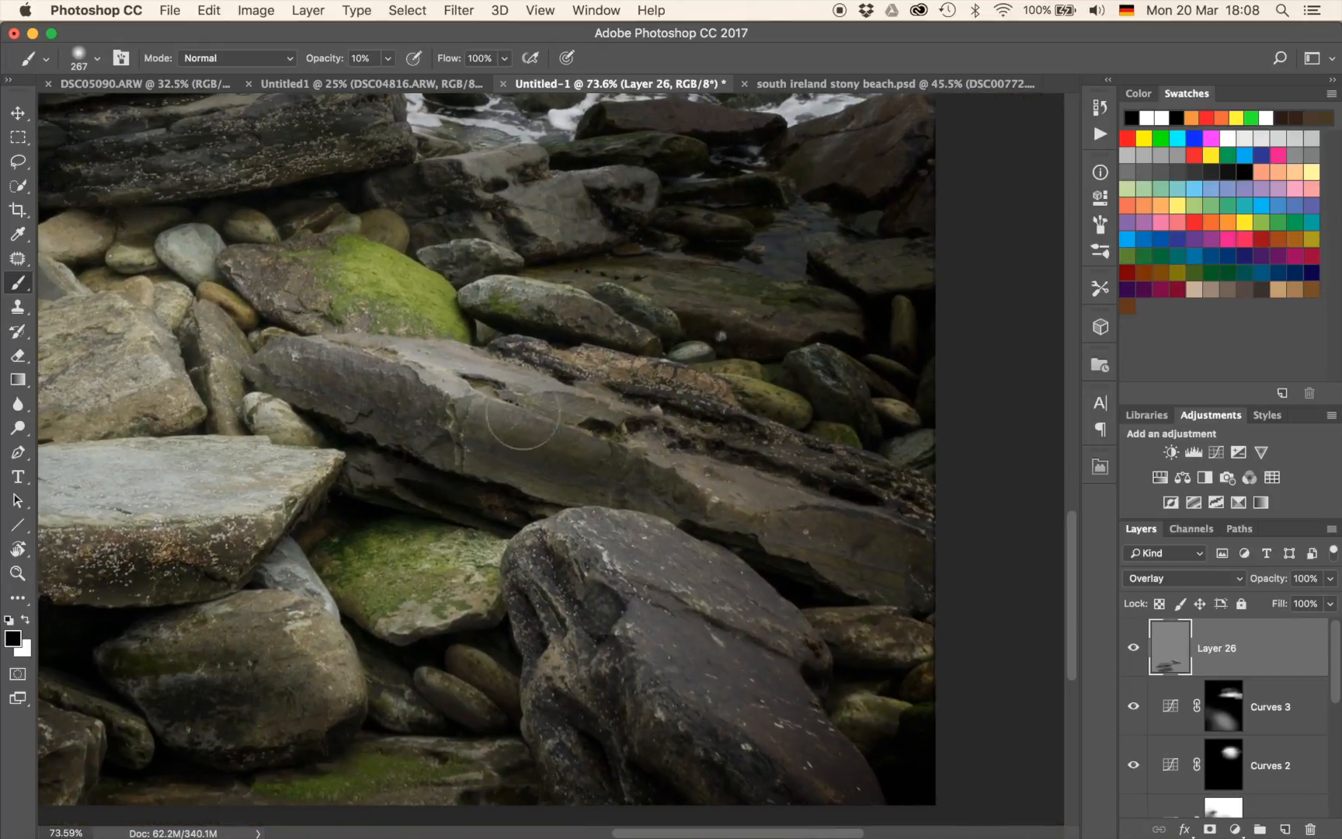
mouse_move(624, 688)
mouse_down()
mouse_move(600, 761)
mouse_move(620, 694)
mouse_move(645, 794)
mouse_move(522, 711)
mouse_move(573, 665)
mouse_move(570, 637)
mouse_move(536, 606)
mouse_move(536, 769)
mouse_move(576, 734)
mouse_move(513, 584)
mouse_move(560, 744)
mouse_move(593, 596)
mouse_move(650, 682)
mouse_move(633, 594)
mouse_move(776, 725)
mouse_move(784, 665)
mouse_move(742, 726)
mouse_move(825, 671)
mouse_move(845, 790)
mouse_move(825, 684)
mouse_move(671, 643)
mouse_move(660, 683)
mouse_move(650, 629)
mouse_move(691, 596)
mouse_up()
key(x)
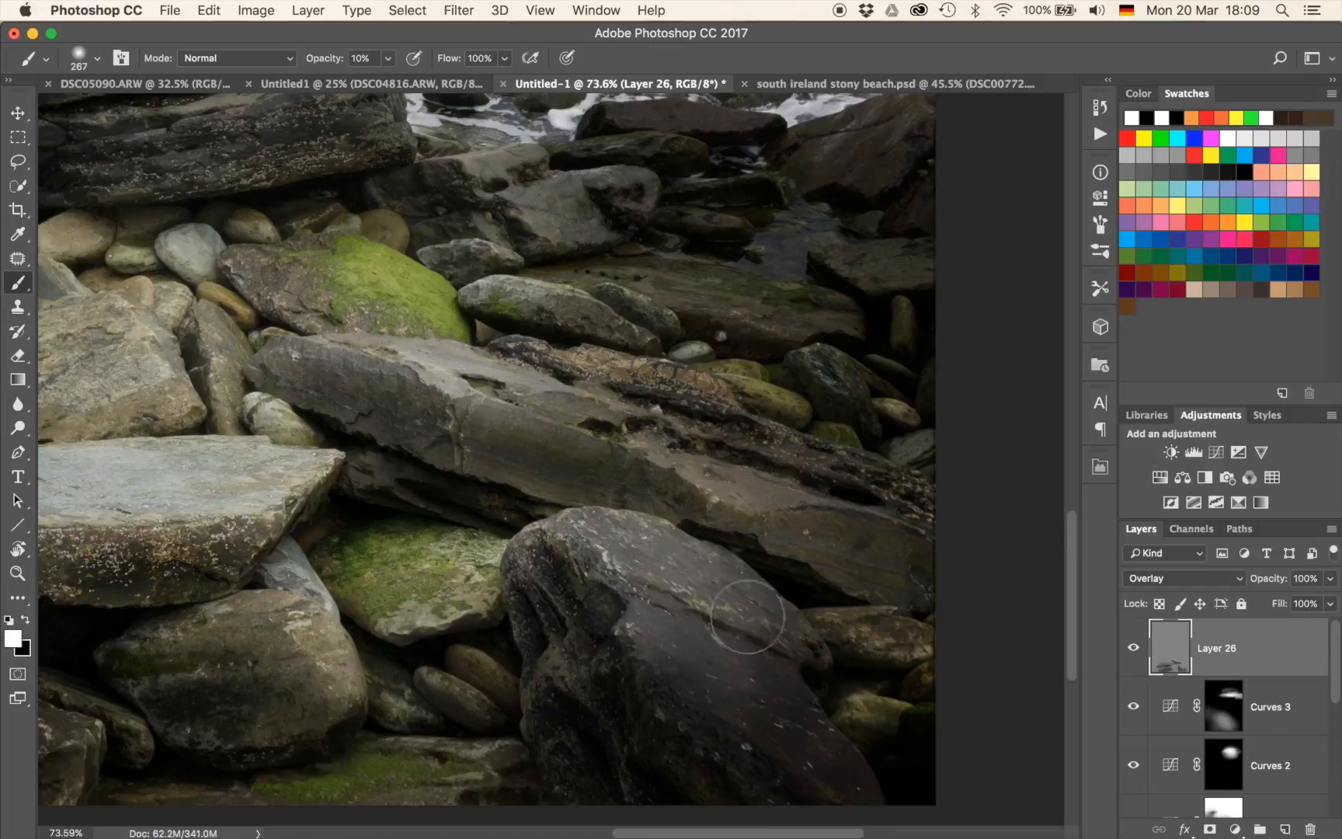
mouse_move(646, 646)
mouse_down()
mouse_move(685, 797)
mouse_move(713, 682)
mouse_move(787, 766)
mouse_move(706, 733)
mouse_move(739, 608)
mouse_up()
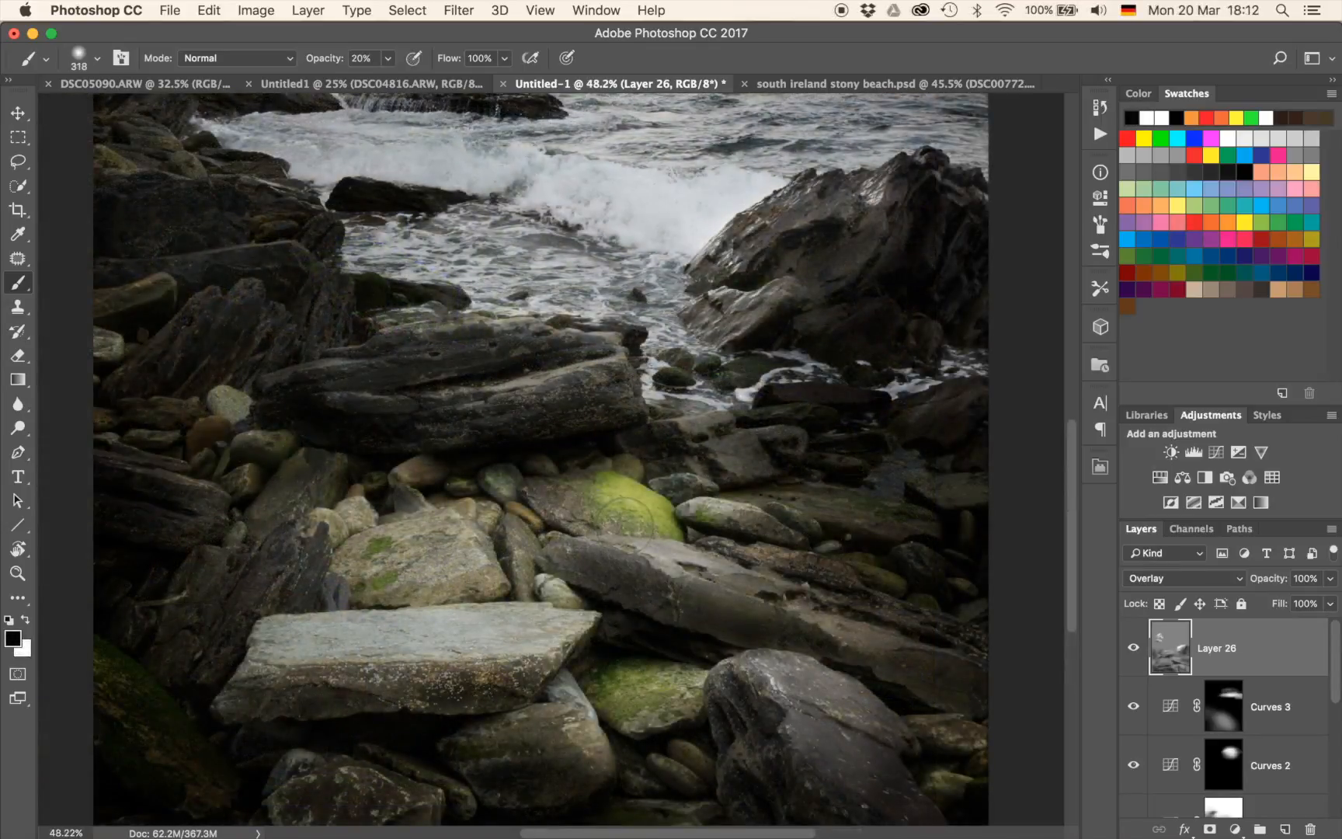
Compare the photo with and without the gray Overlay layer, and examine the large rock beside the breaking wave.
click(1132, 651)
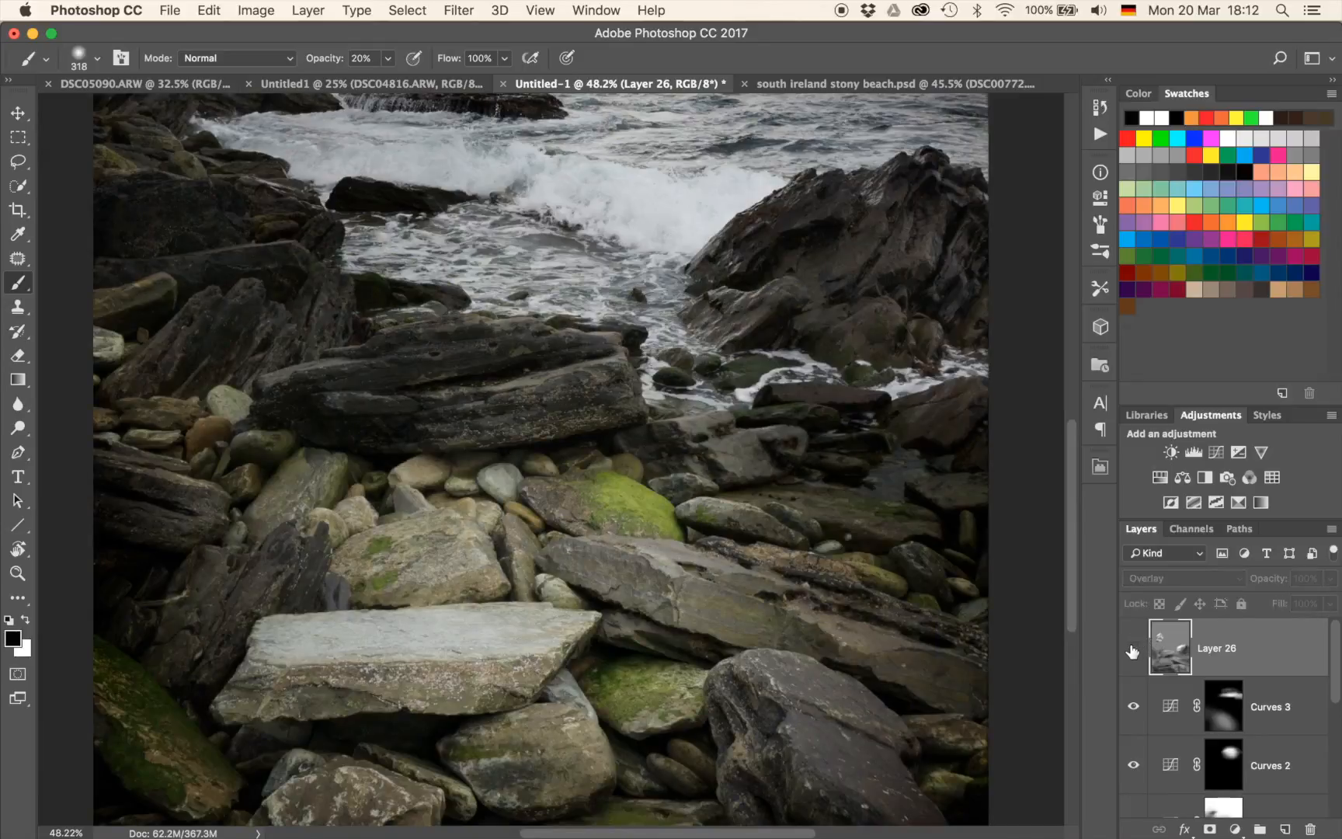
click(1133, 651)
click(1132, 651)
click(1132, 650)
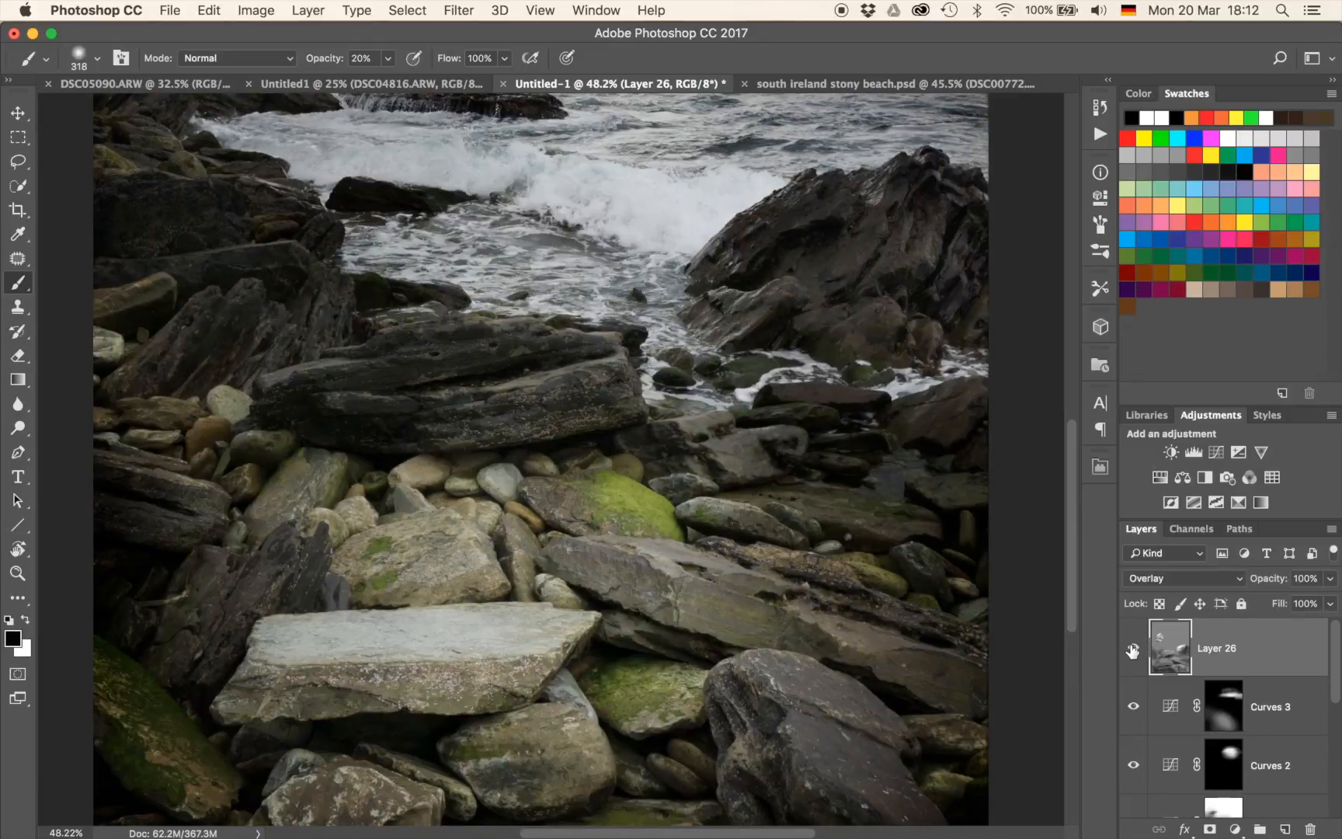
click(1133, 651)
click(1132, 651)
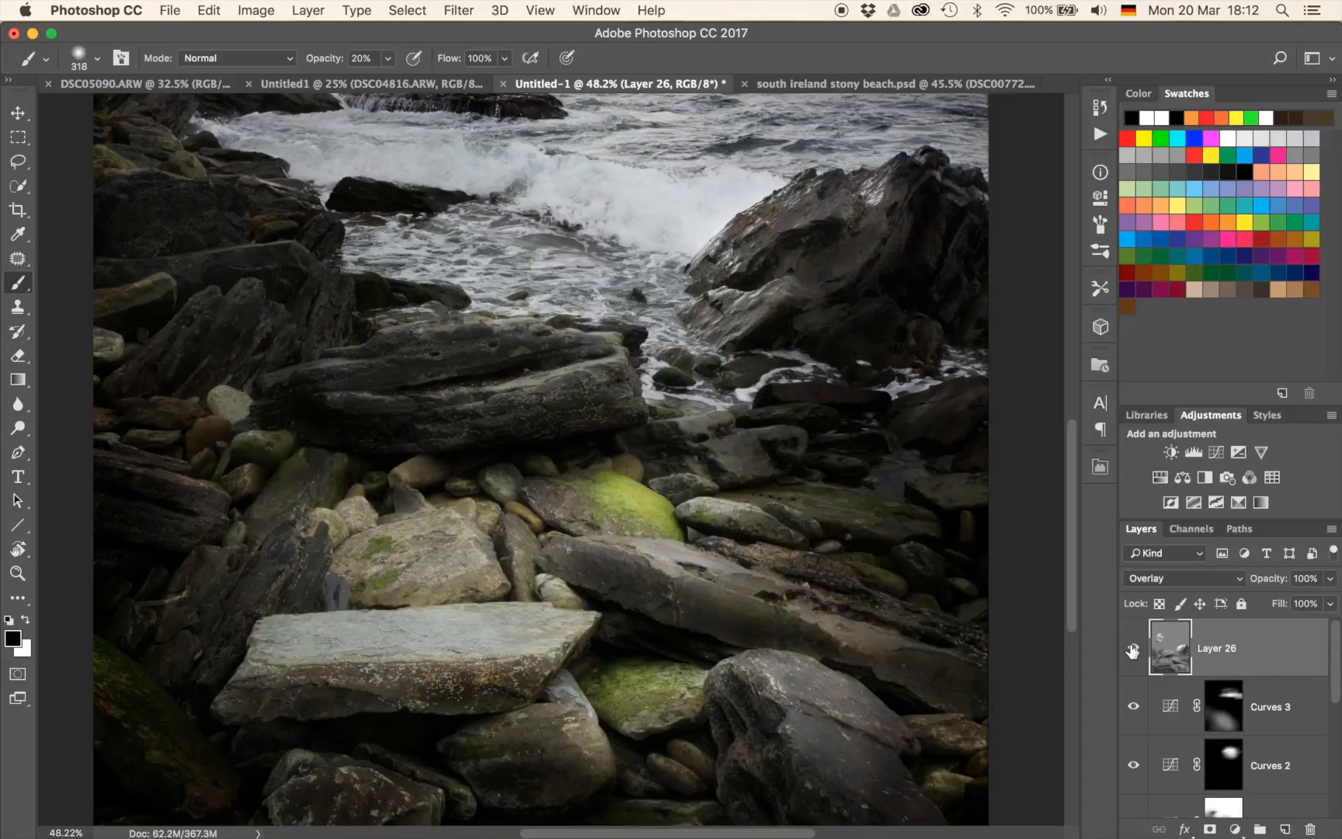
click(1133, 651)
click(1133, 651)
click(1133, 651)
click(1132, 651)
click(1132, 651)
click(1132, 651)
scroll(792, 223, up, 4)
scroll(792, 223, right, 4)
scroll(792, 222, up, 3)
scroll(792, 223, right, 4)
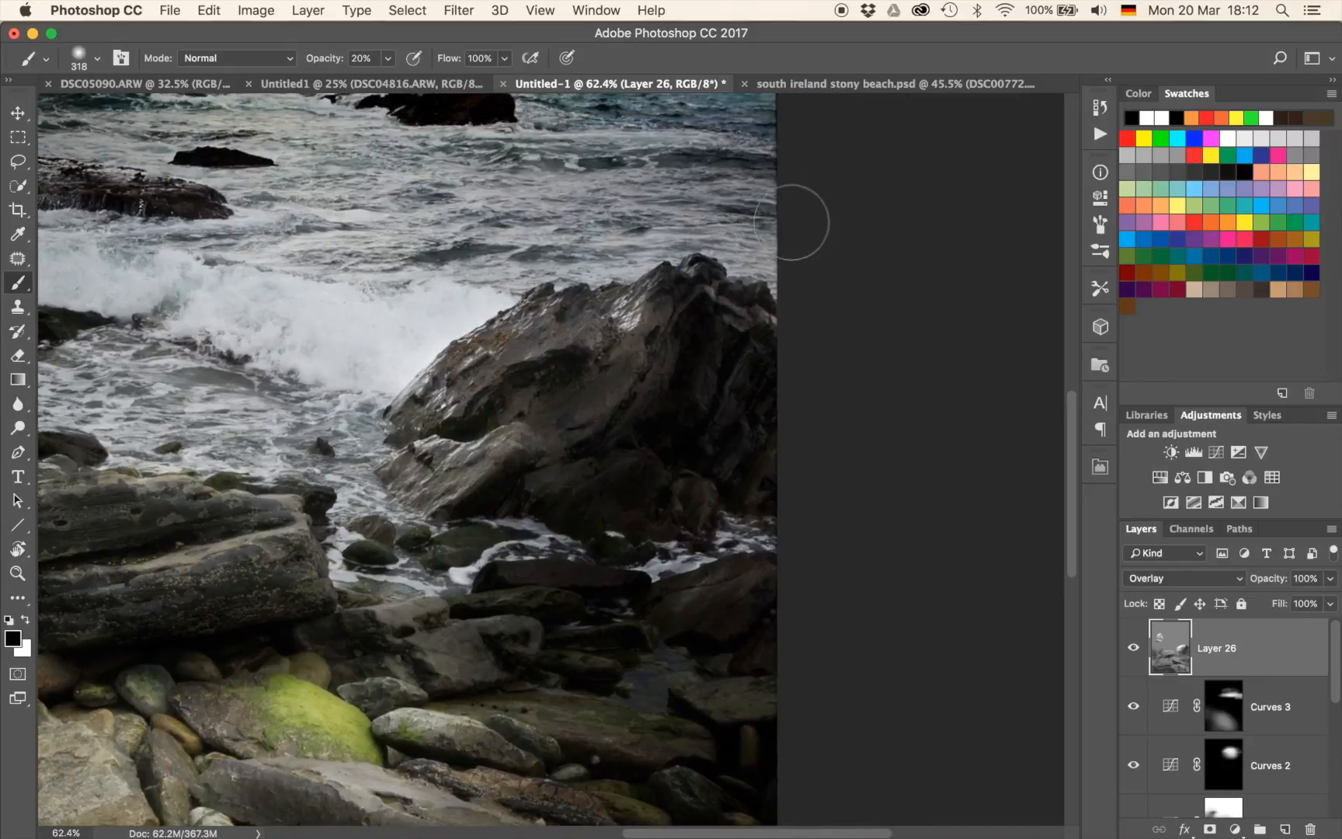
Toggle the gray Overlay layer off and on to judge the dodging and burning across the whole photo.
scroll(792, 223, up, 2)
scroll(792, 223, left, 2)
click(1130, 647)
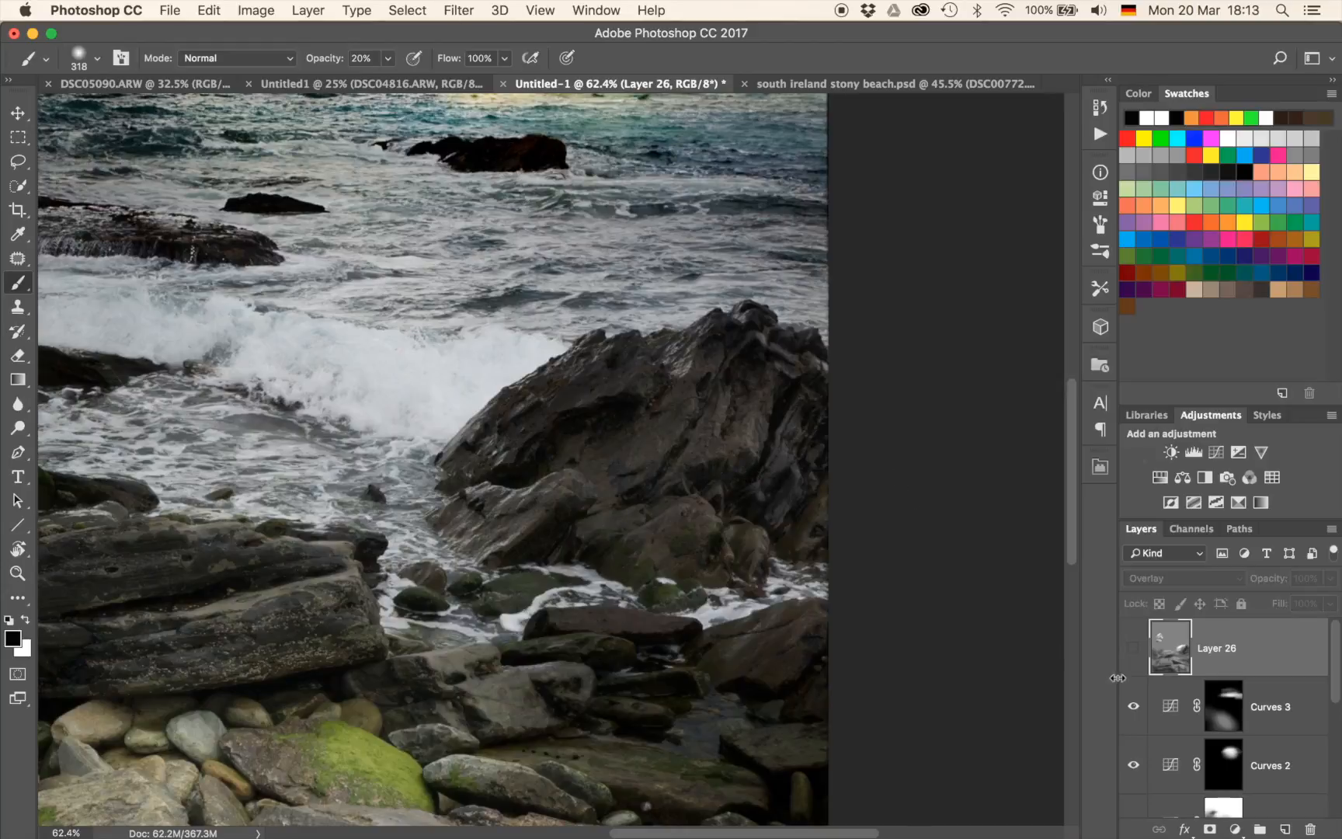
click(1132, 658)
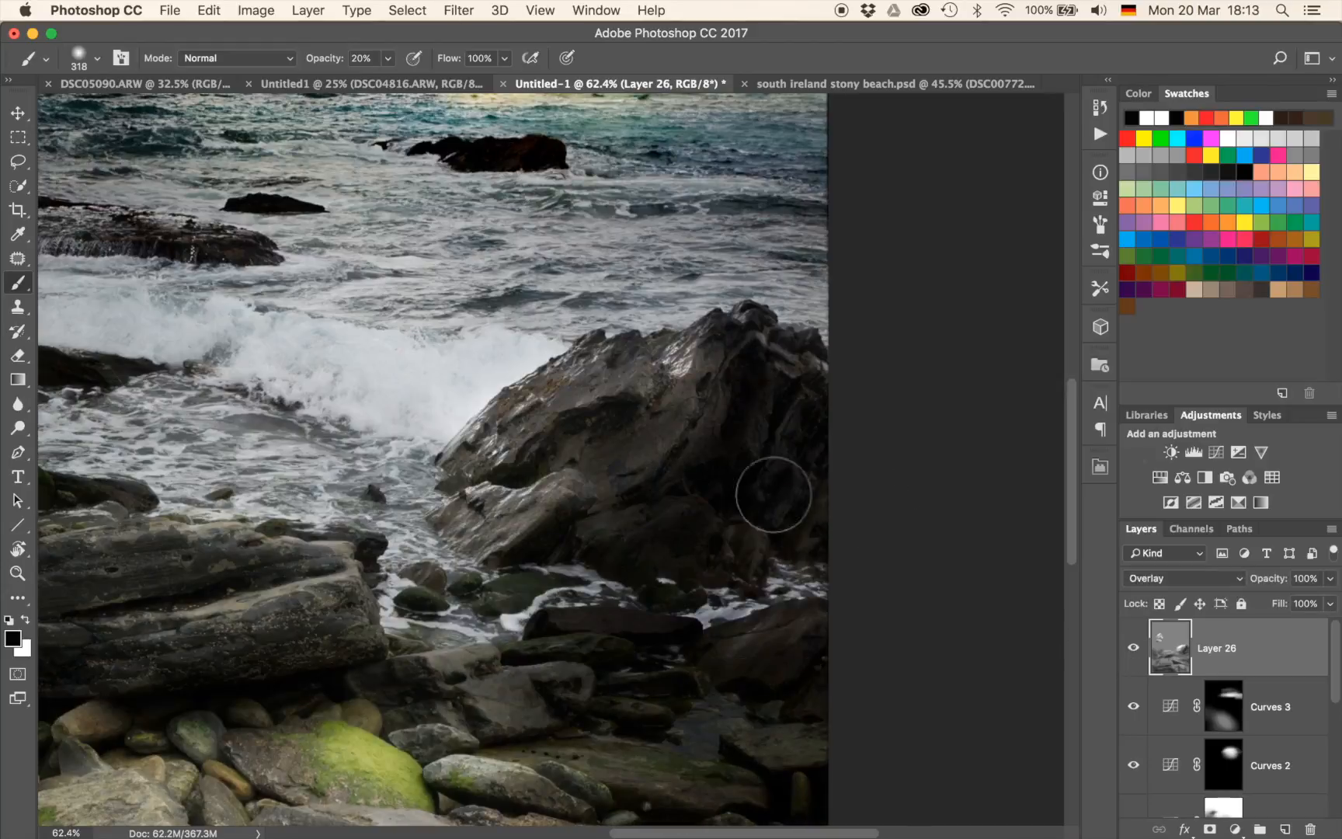
scroll(537, 450, down, 10)
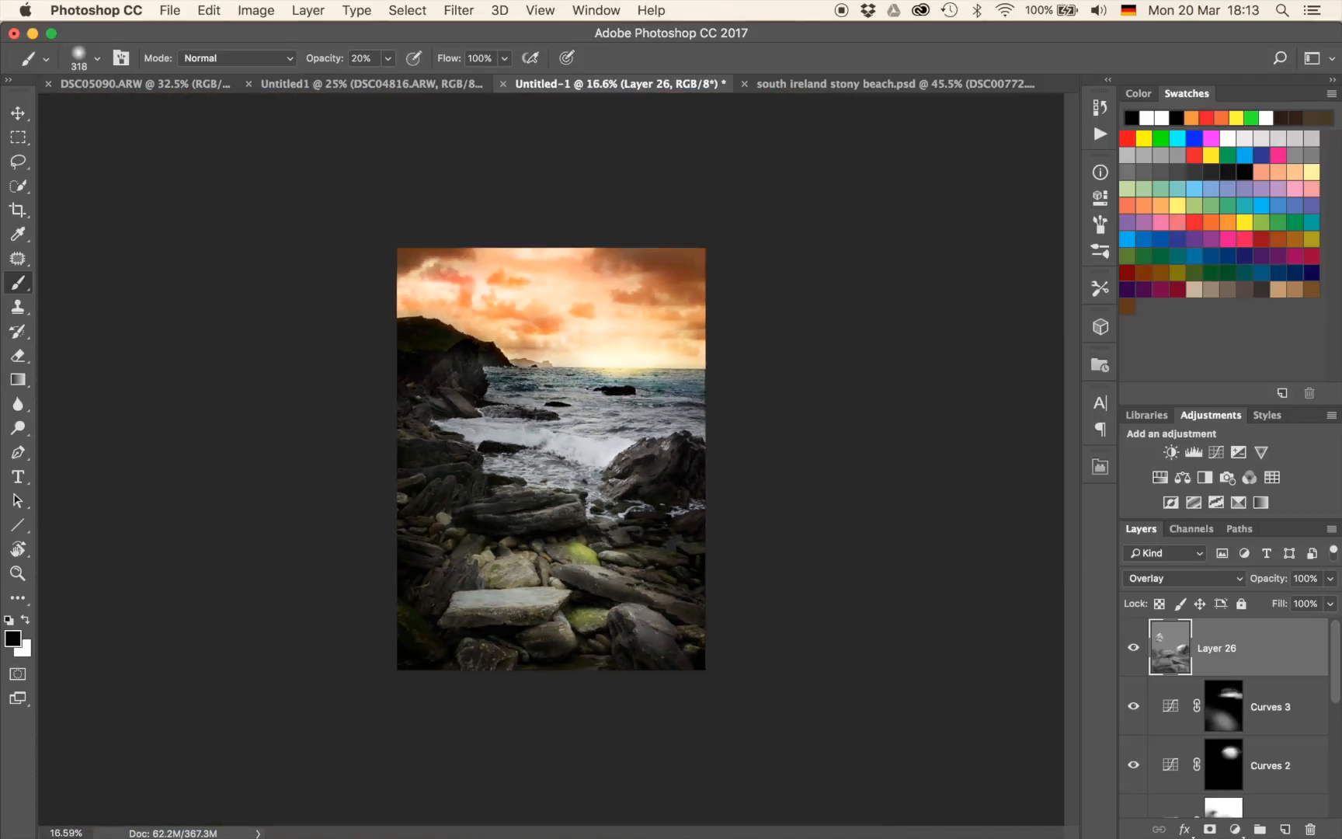
scroll(552, 458, up, 4)
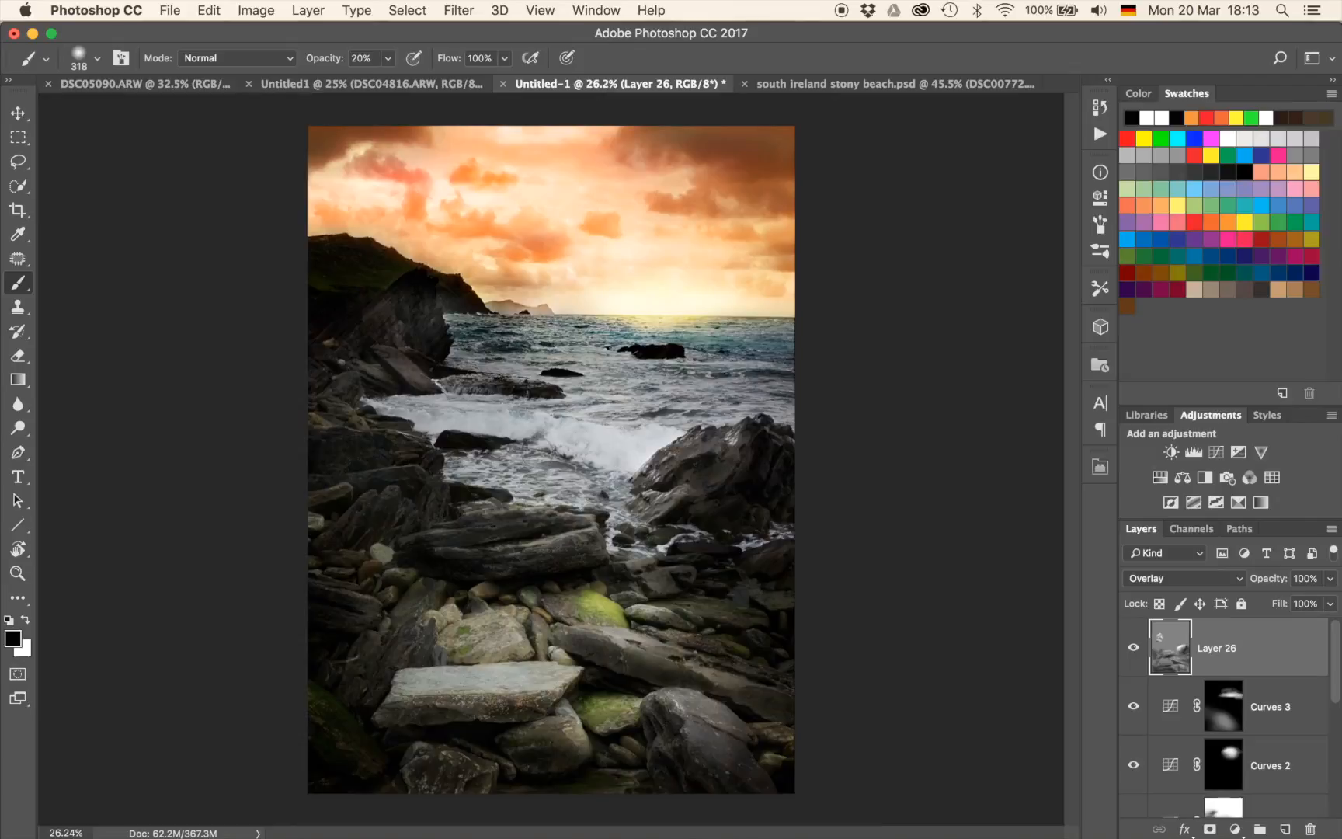
click(1129, 649)
click(1129, 649)
click(1129, 649)
click(1130, 648)
Add a new layer above the gray Overlay layer and set its blend mode to Color.
key(super+shift+alt+n)
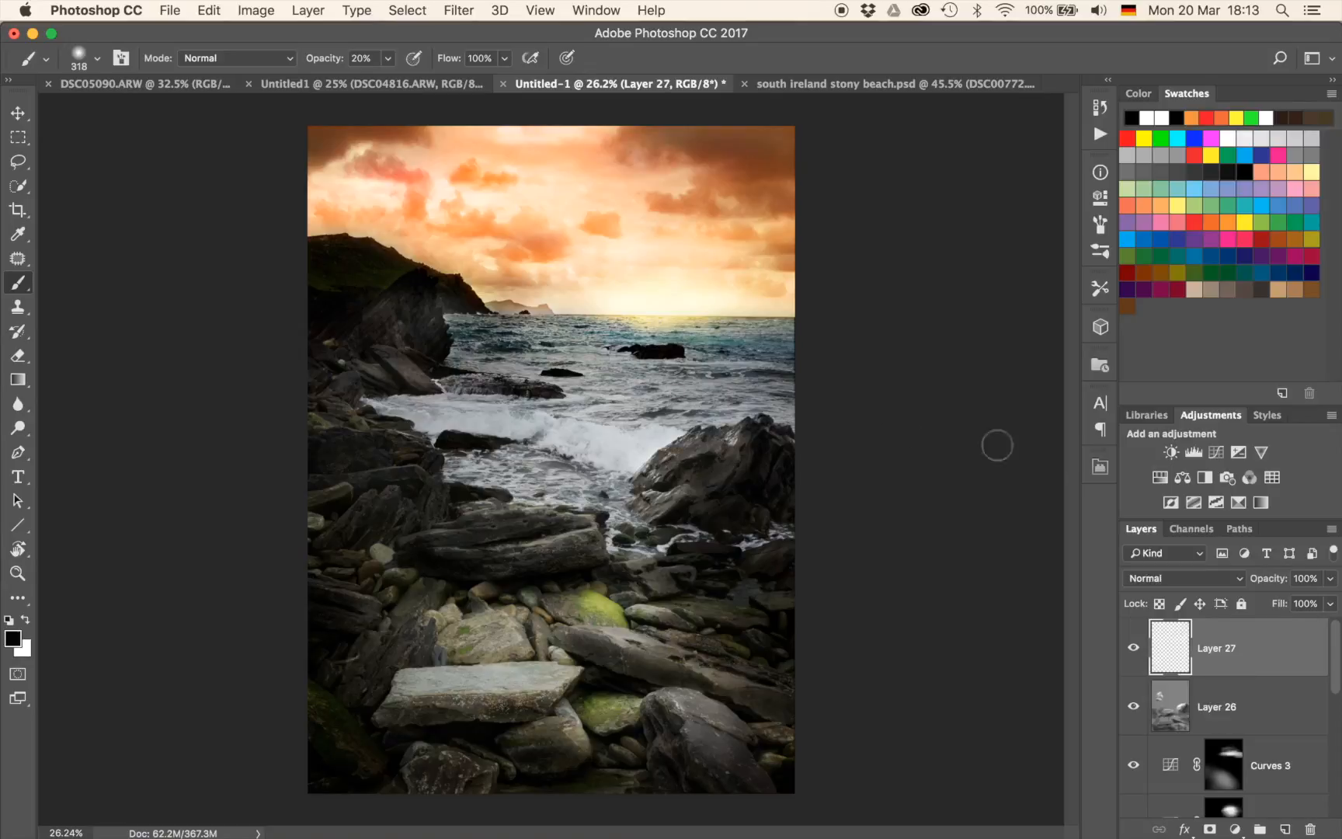
click(1167, 578)
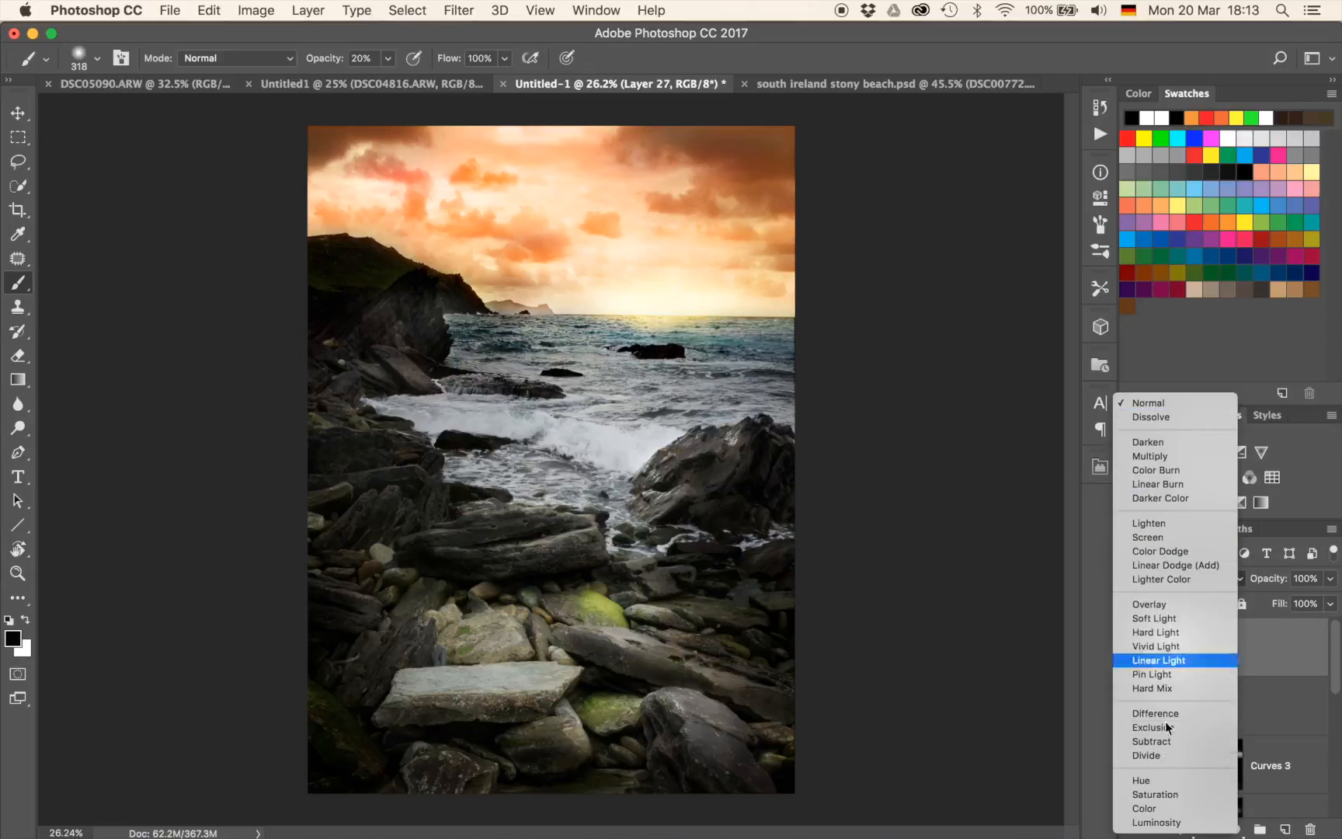
click(1153, 809)
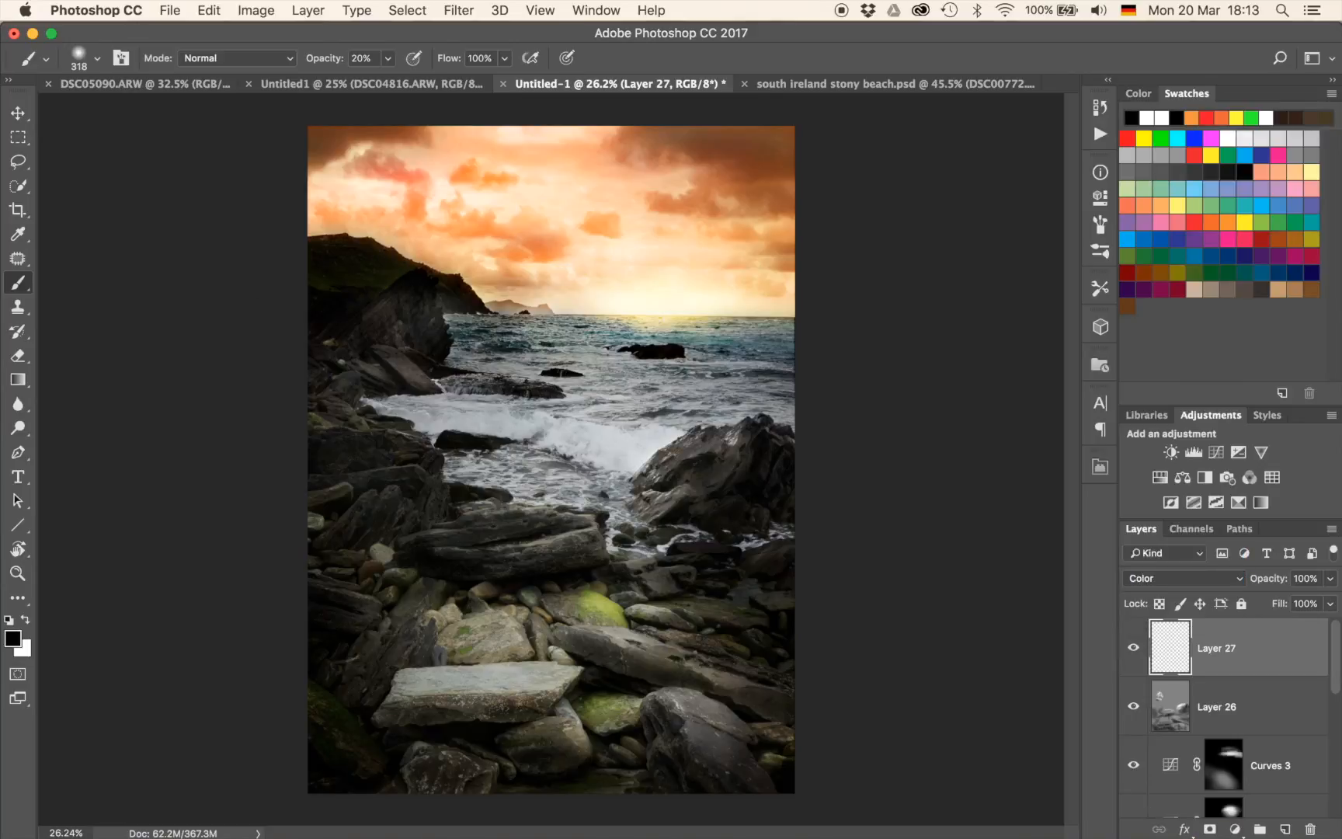
Sample the gray of the sea and paint over the turquoise water below the horizon at 20% opacity with a 395 px brush.
mouse_move(621, 370)
mouse_down()
mouse_move(596, 351)
mouse_move(671, 371)
mouse_move(617, 363)
mouse_up()
scroll(712, 400, up, 1)
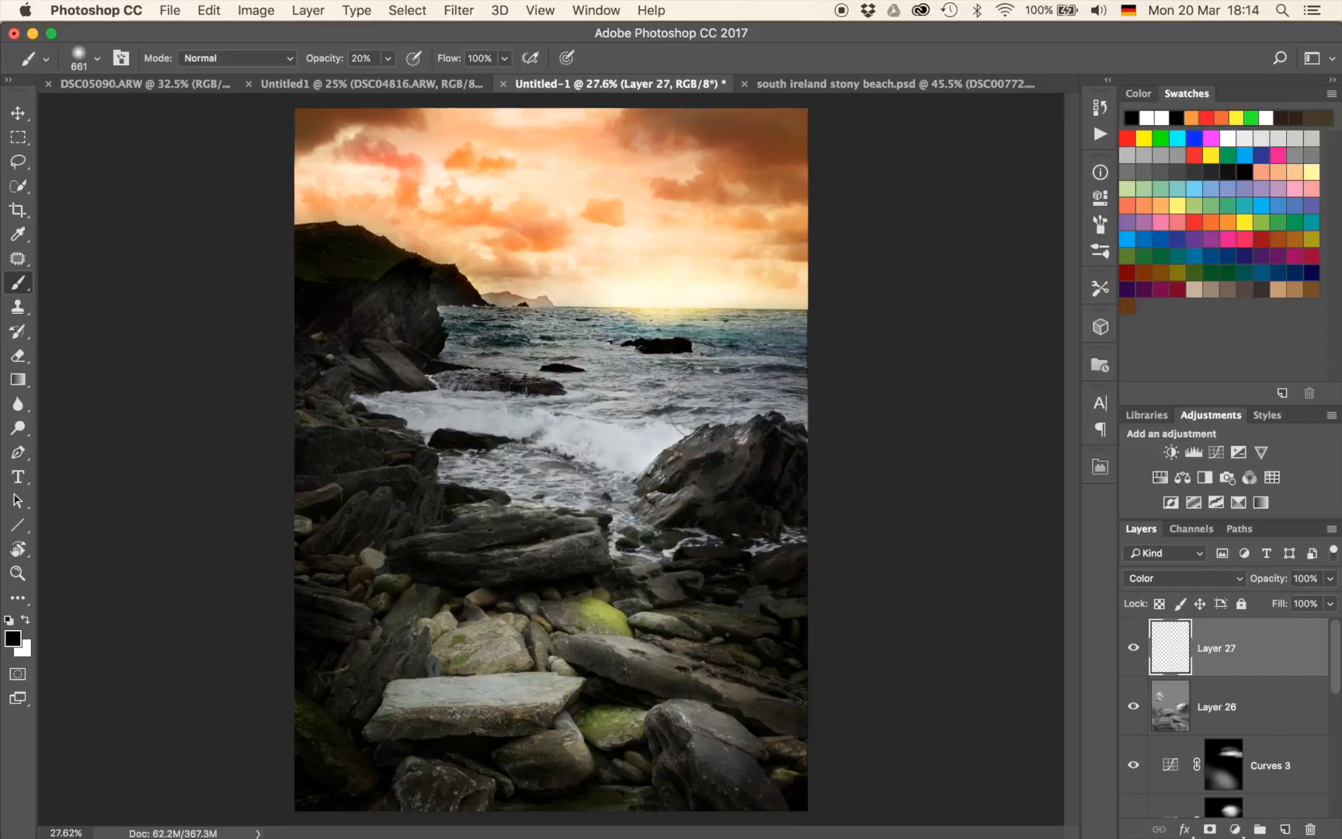
scroll(712, 400, up, 15)
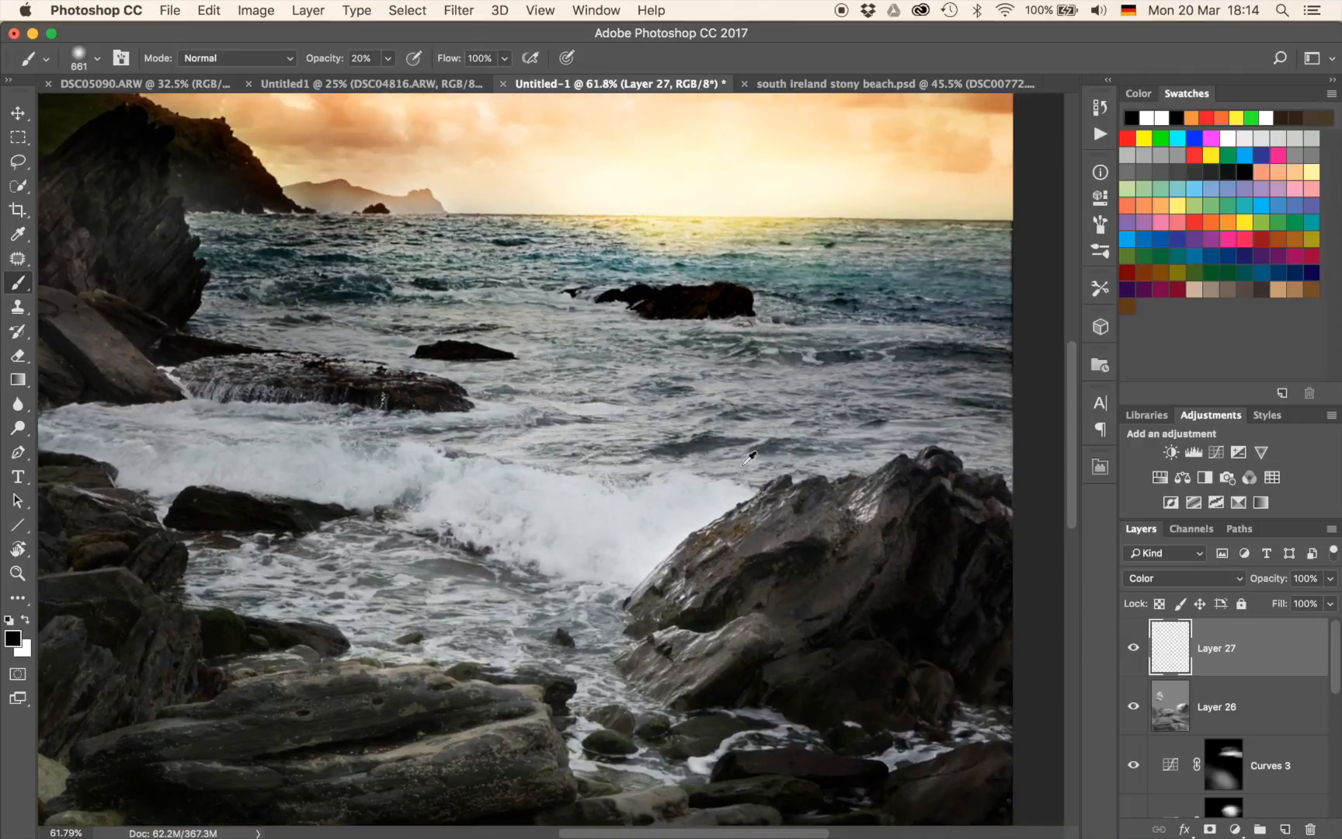
alt+click(762, 376)
drag(763, 375, 734, 371)
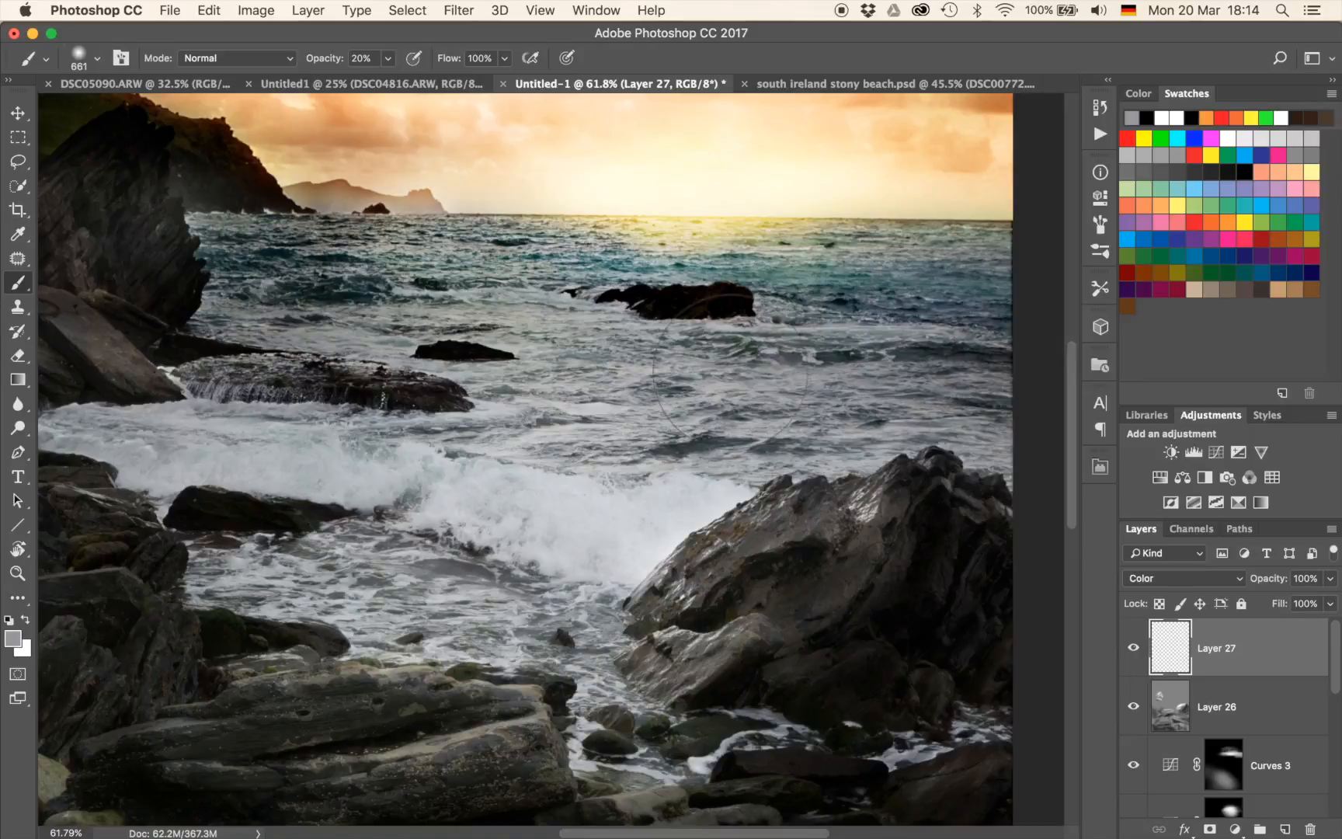
mouse_move(800, 301)
mouse_down()
mouse_move(732, 300)
mouse_move(774, 281)
mouse_move(754, 289)
mouse_move(1051, 284)
mouse_up()
drag(732, 308, 684, 302)
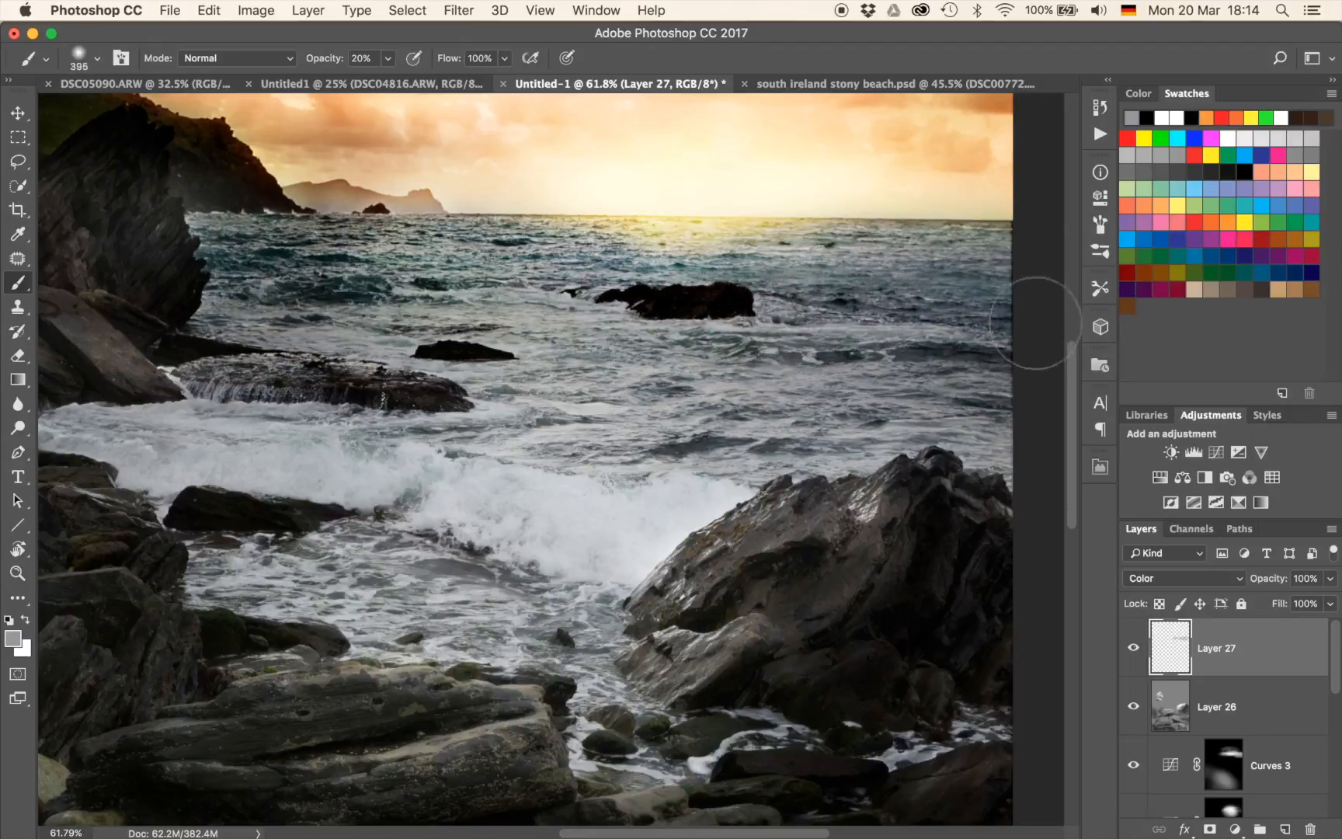
mouse_move(278, 304)
mouse_down()
mouse_move(201, 243)
mouse_move(232, 255)
mouse_up()
mouse_move(314, 324)
mouse_down()
mouse_move(355, 329)
mouse_move(351, 343)
mouse_up()
Compare the sea with and without the Color layer, and examine the water below the horizon up close.
click(1133, 651)
click(1132, 652)
scroll(544, 461, up, 5)
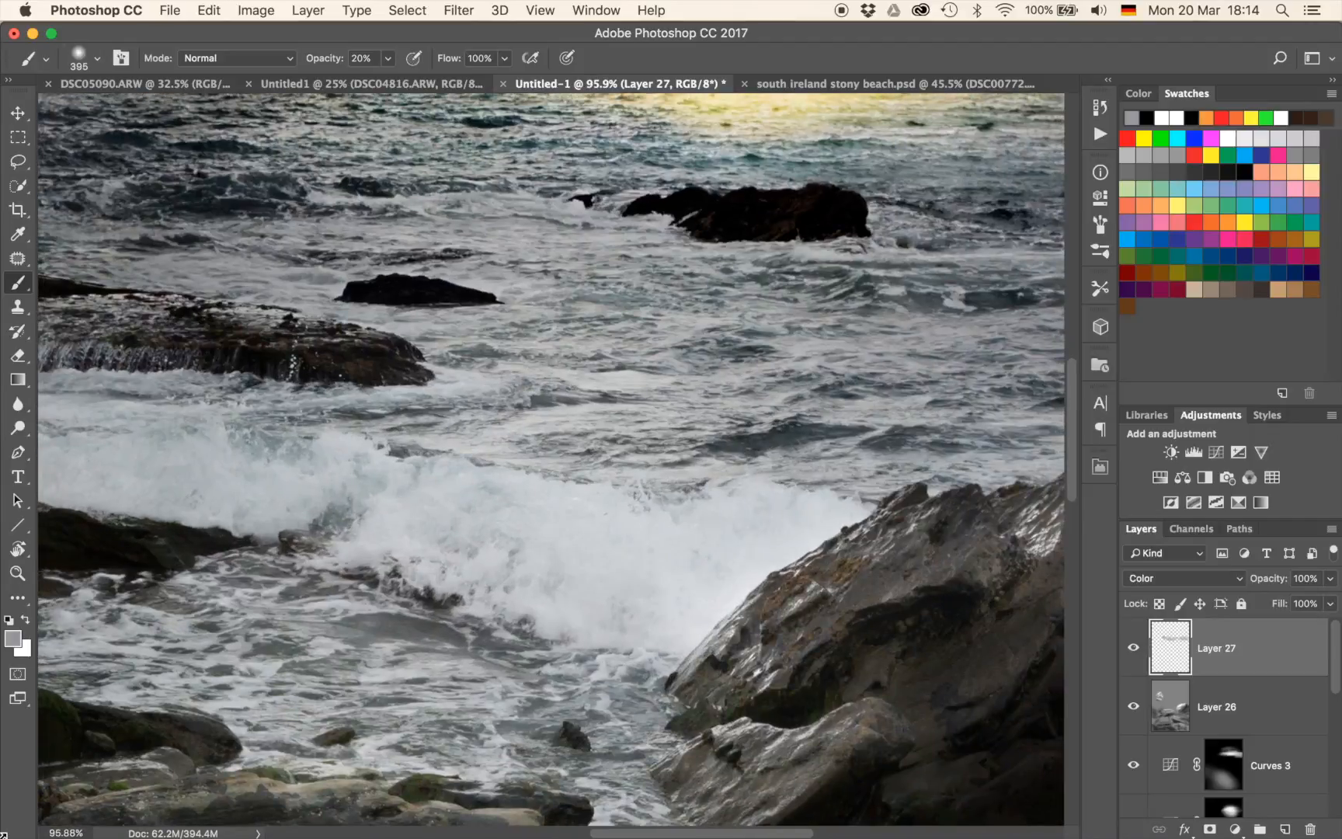
scroll(355, 552, up, 5)
scroll(355, 552, right, 6)
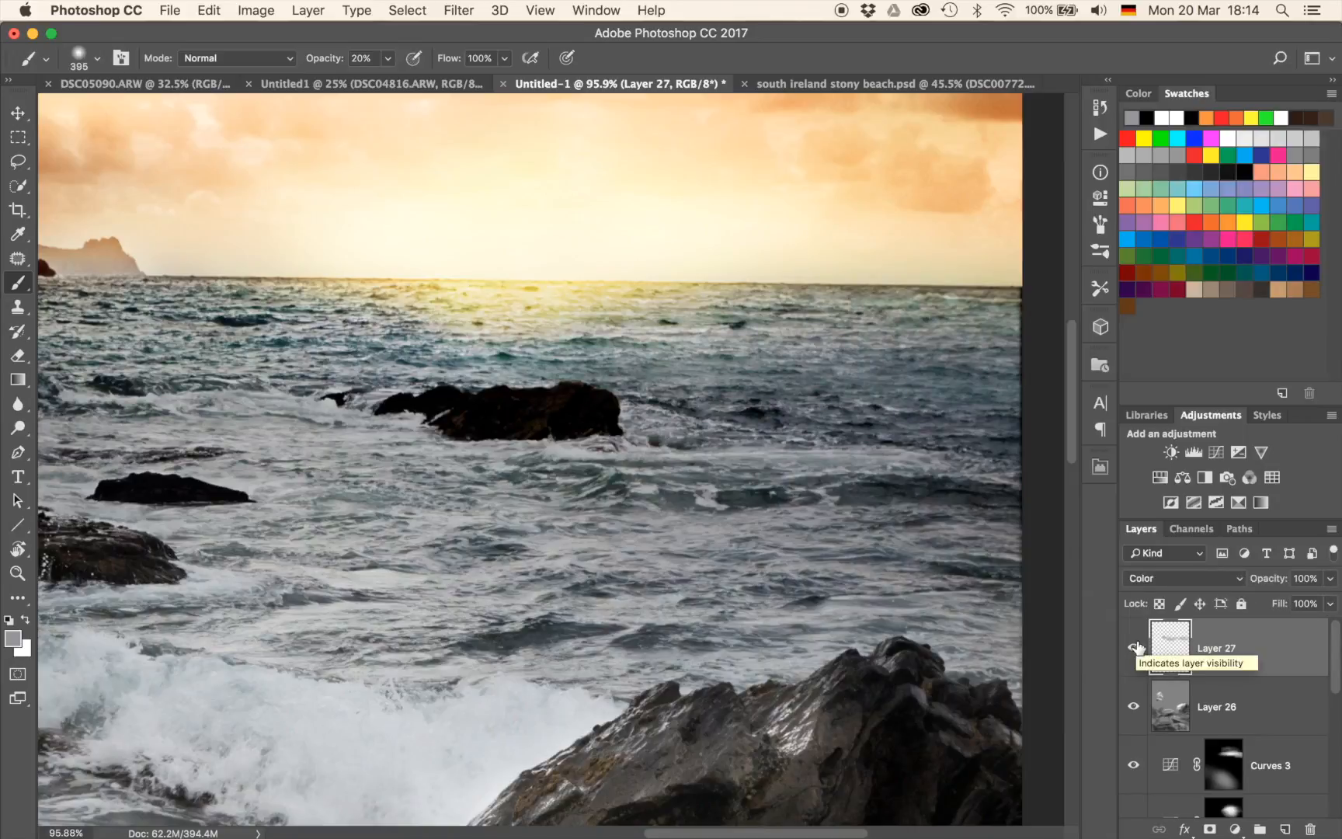
scroll(734, 485, down, 5)
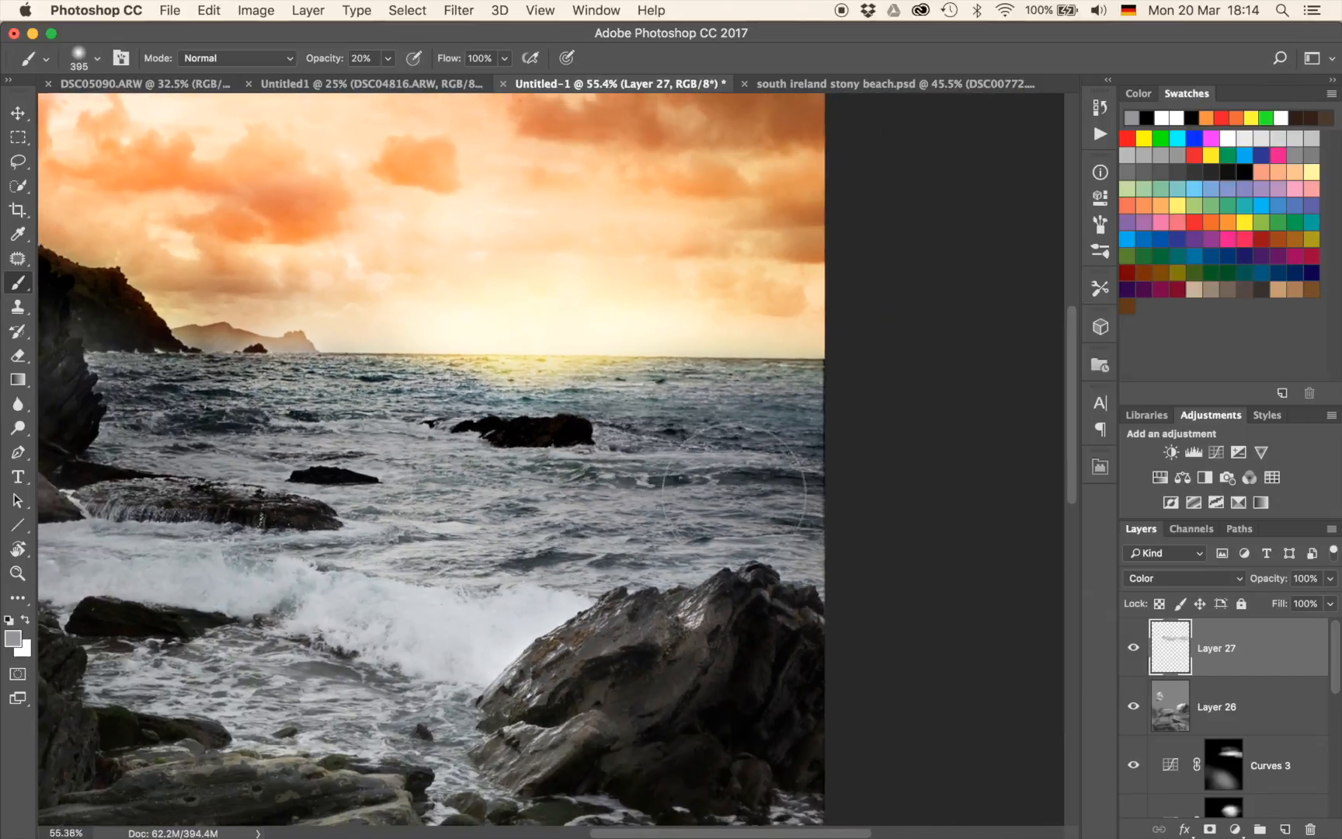
scroll(734, 485, up, 1)
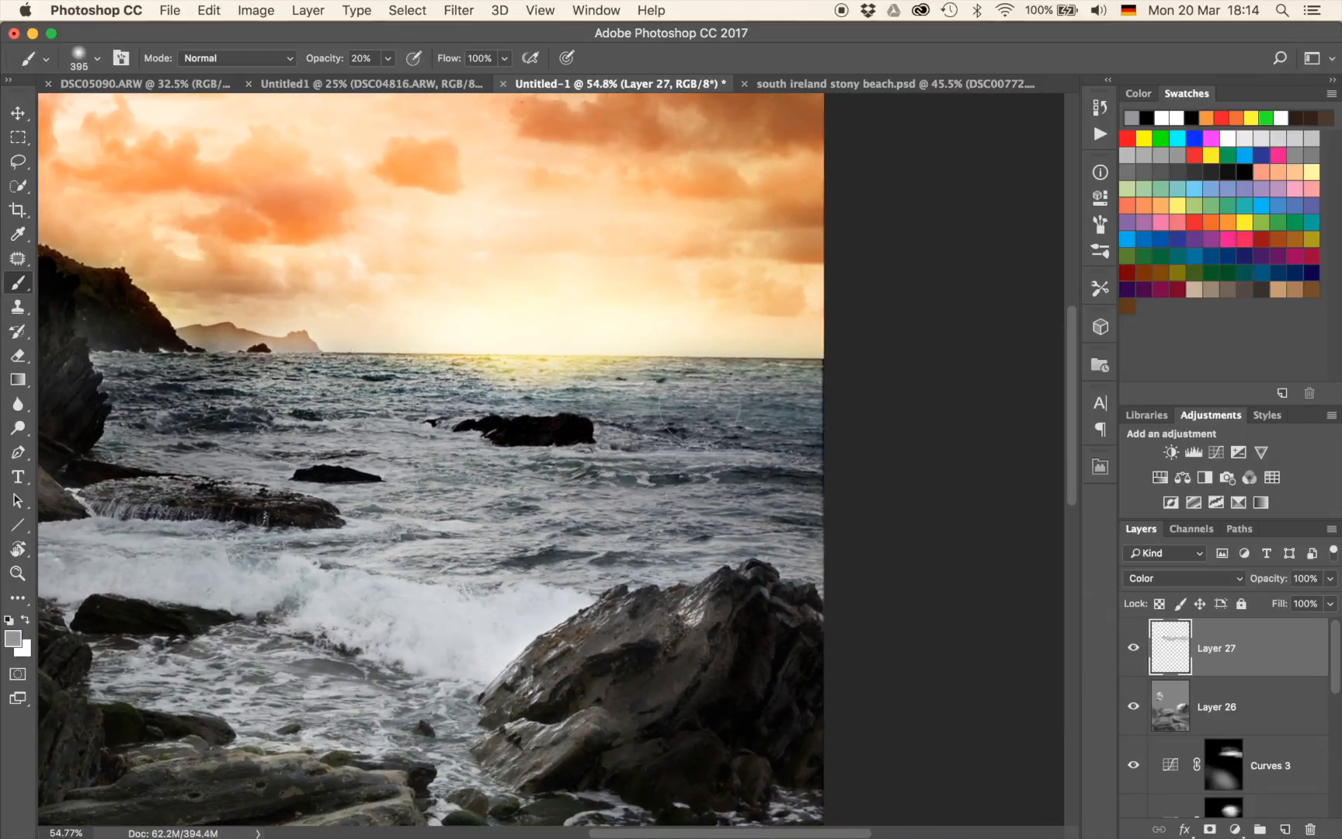
Sample orange-brown from the clouds and tint the sea on the Color layer with a 1531 px brush at 5% opacity.
scroll(563, 455, down, 3)
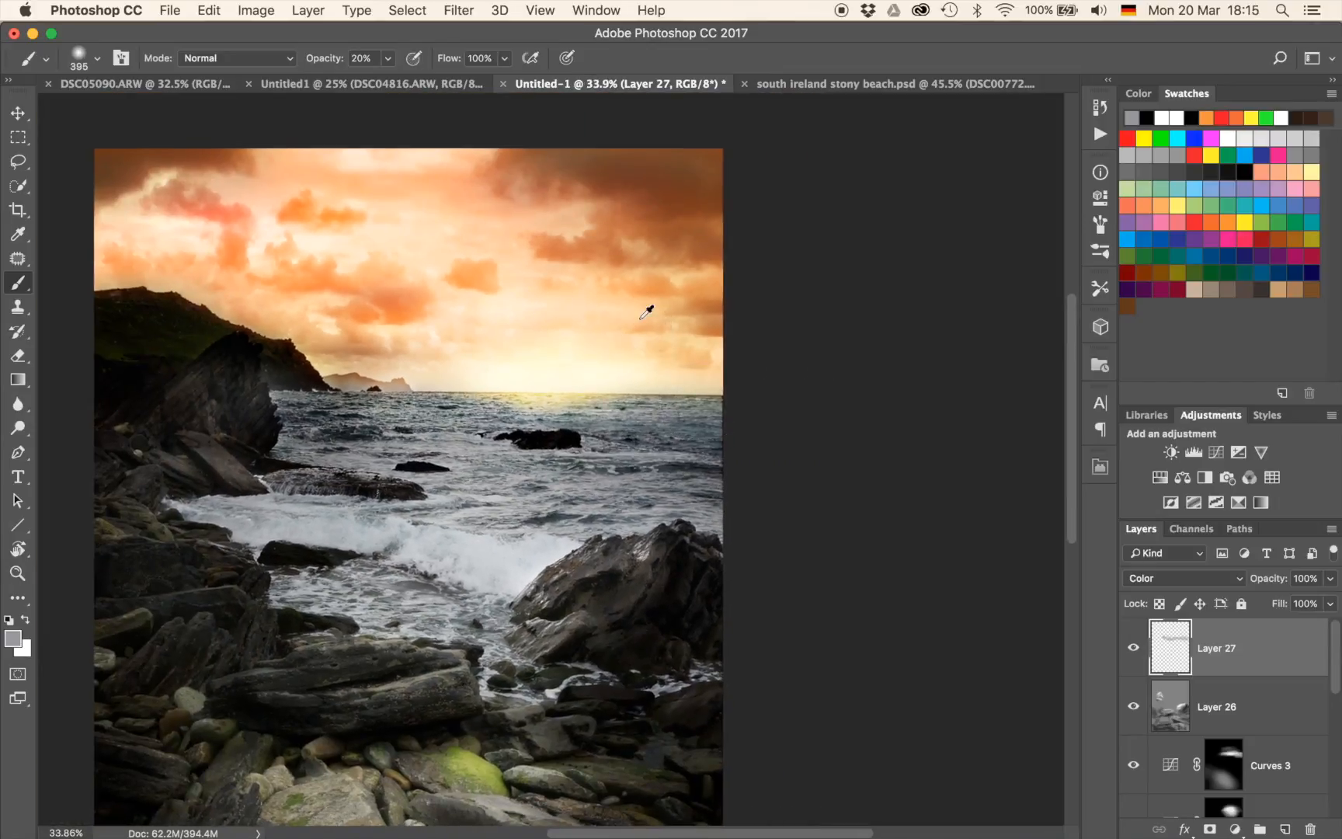
alt+click(651, 284)
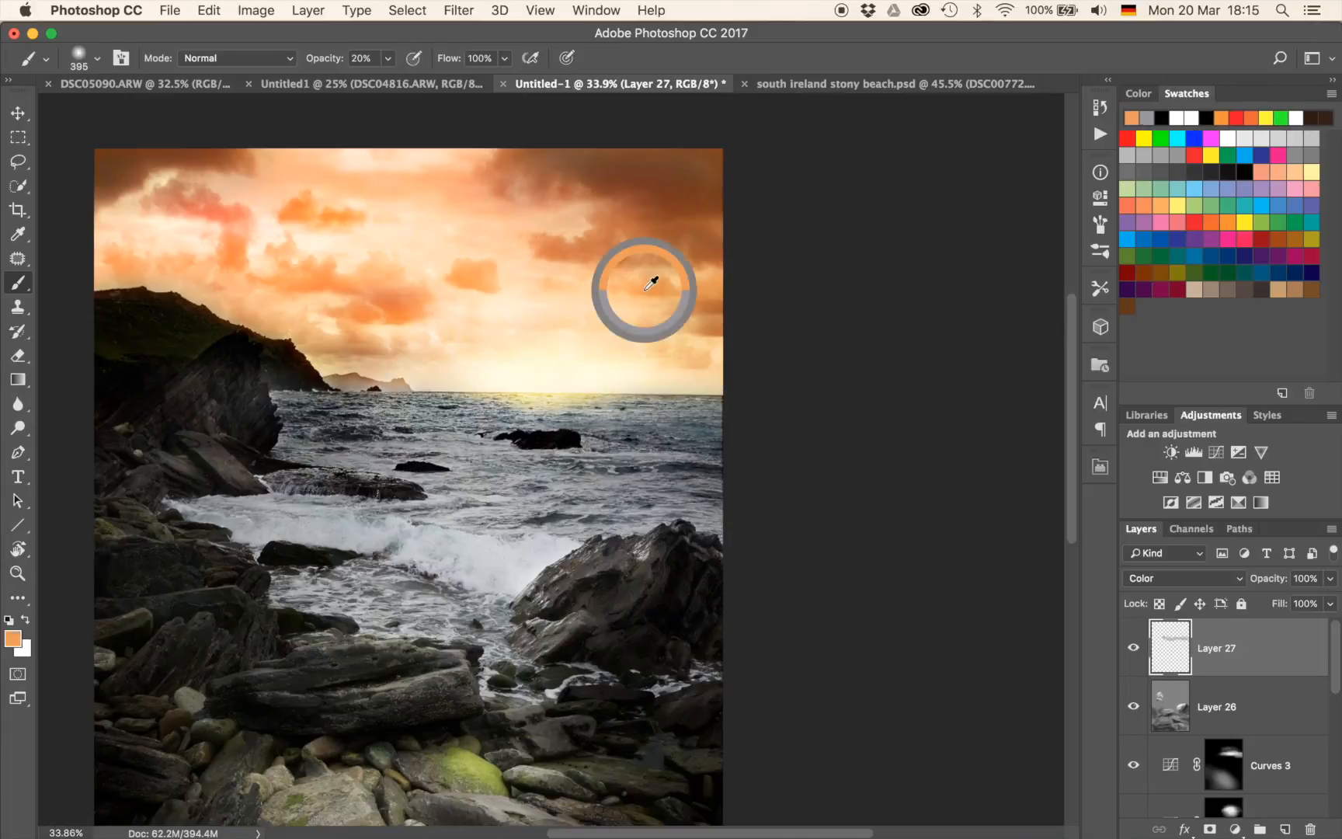
drag(651, 285, 630, 224)
drag(363, 532, 541, 521)
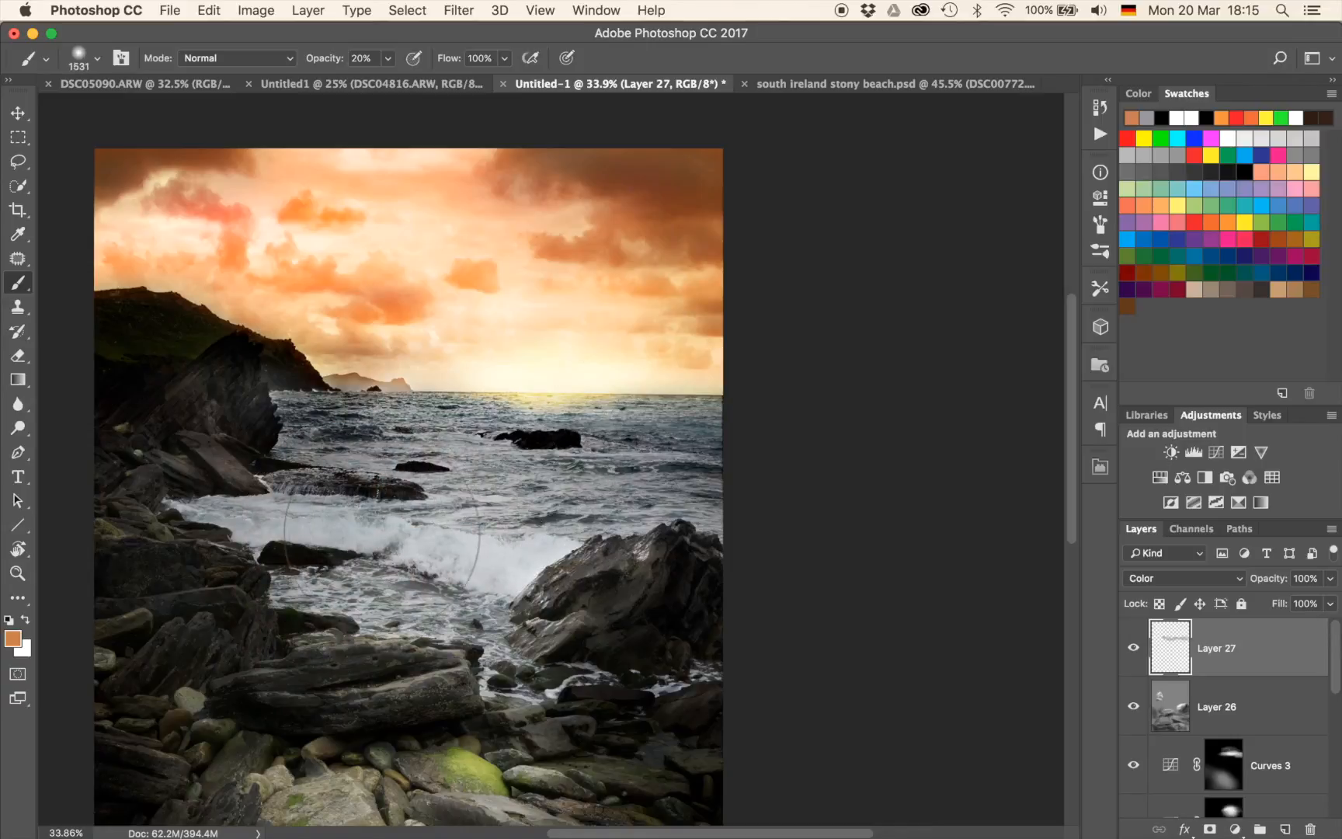
key(0)
key(5)
drag(647, 425, 806, 419)
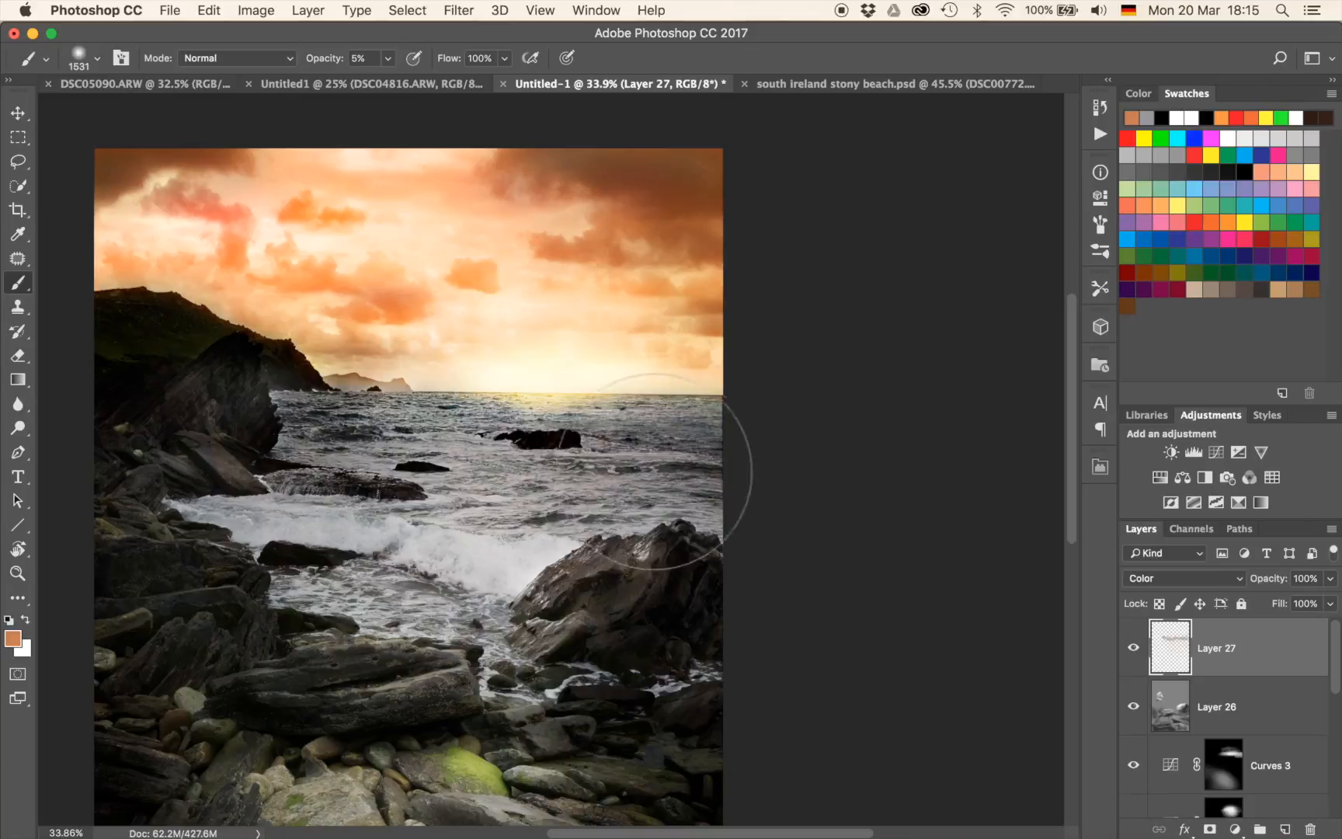
Soften the orange tint around the large rock and breaking wave with a 1081 px eraser at 20% opacity.
key(e)
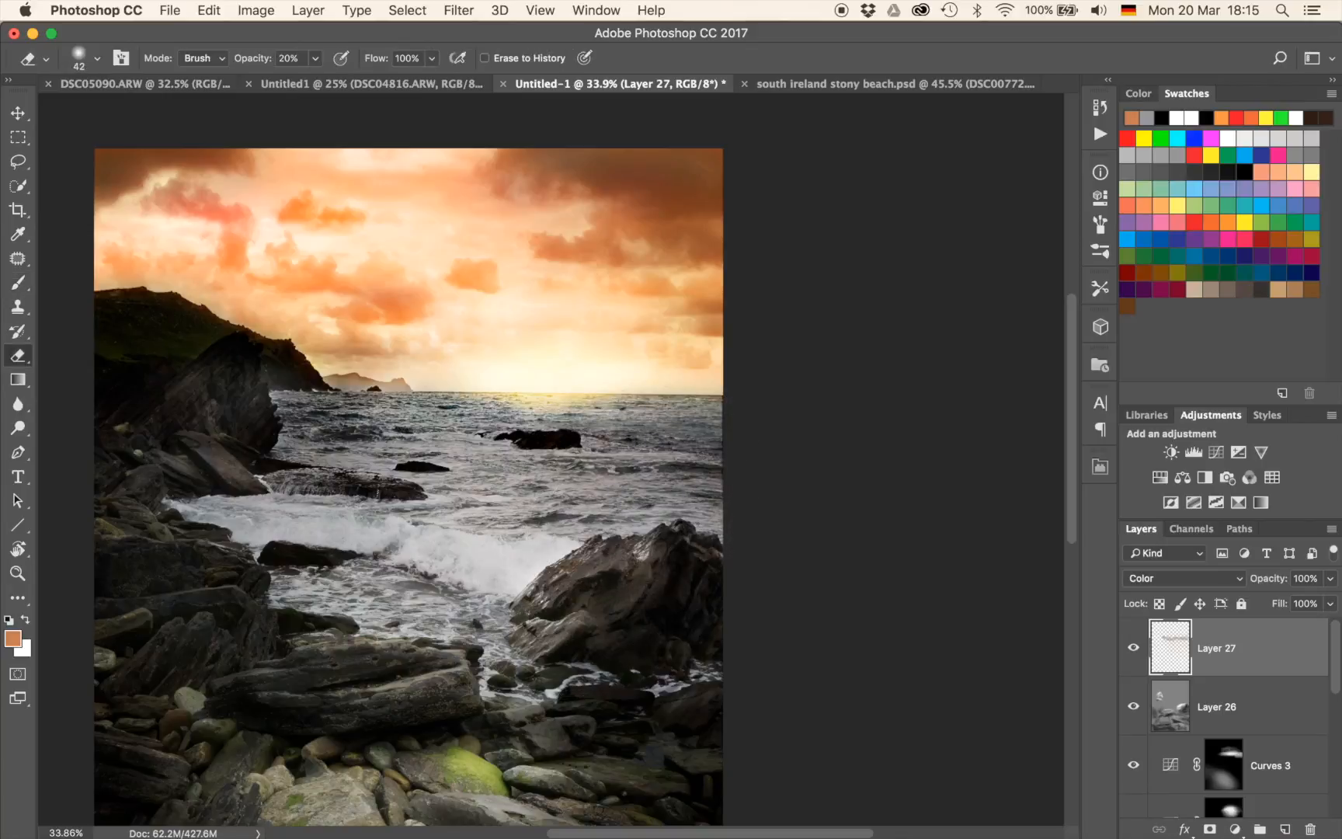
drag(444, 554, 618, 569)
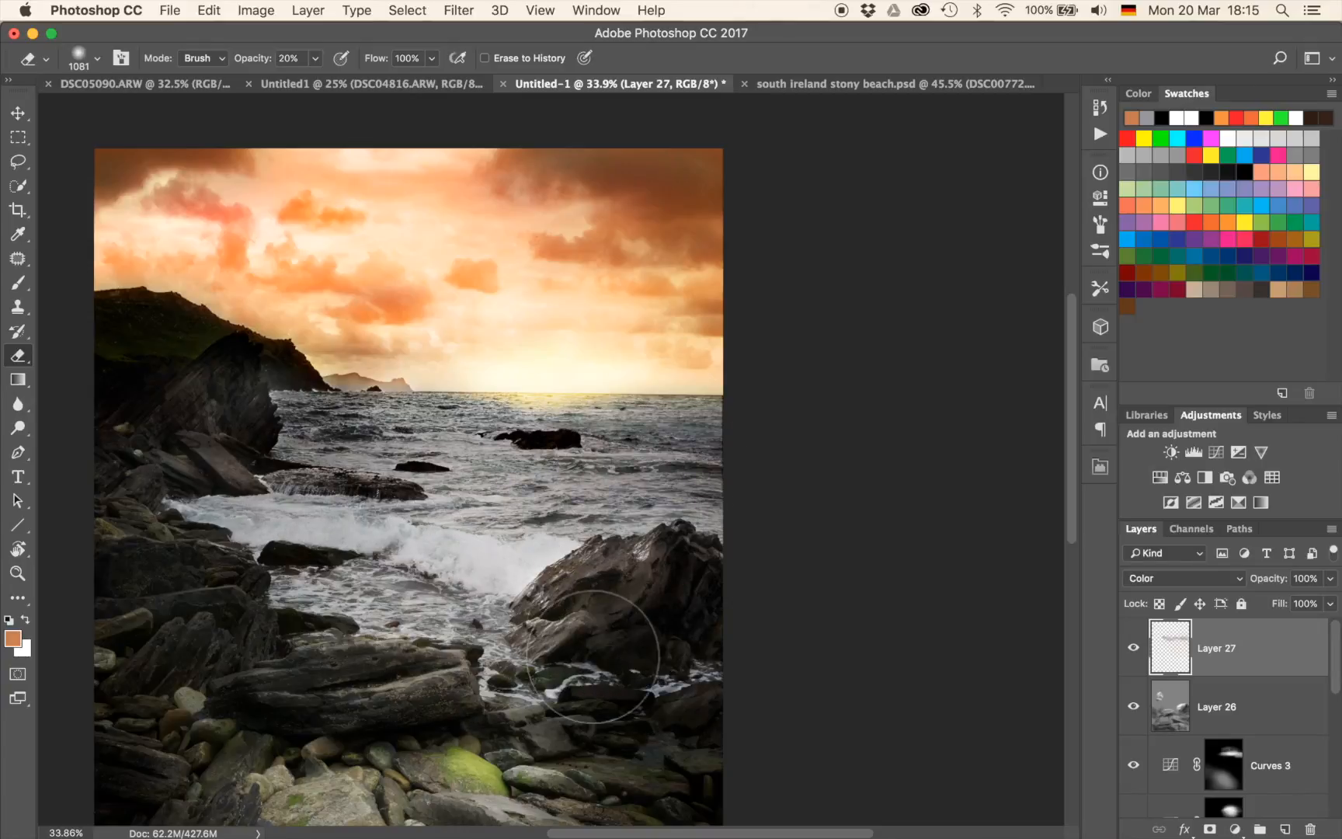
scroll(594, 656, down, 5)
scroll(593, 652, up, 3)
scroll(595, 664, up, 2)
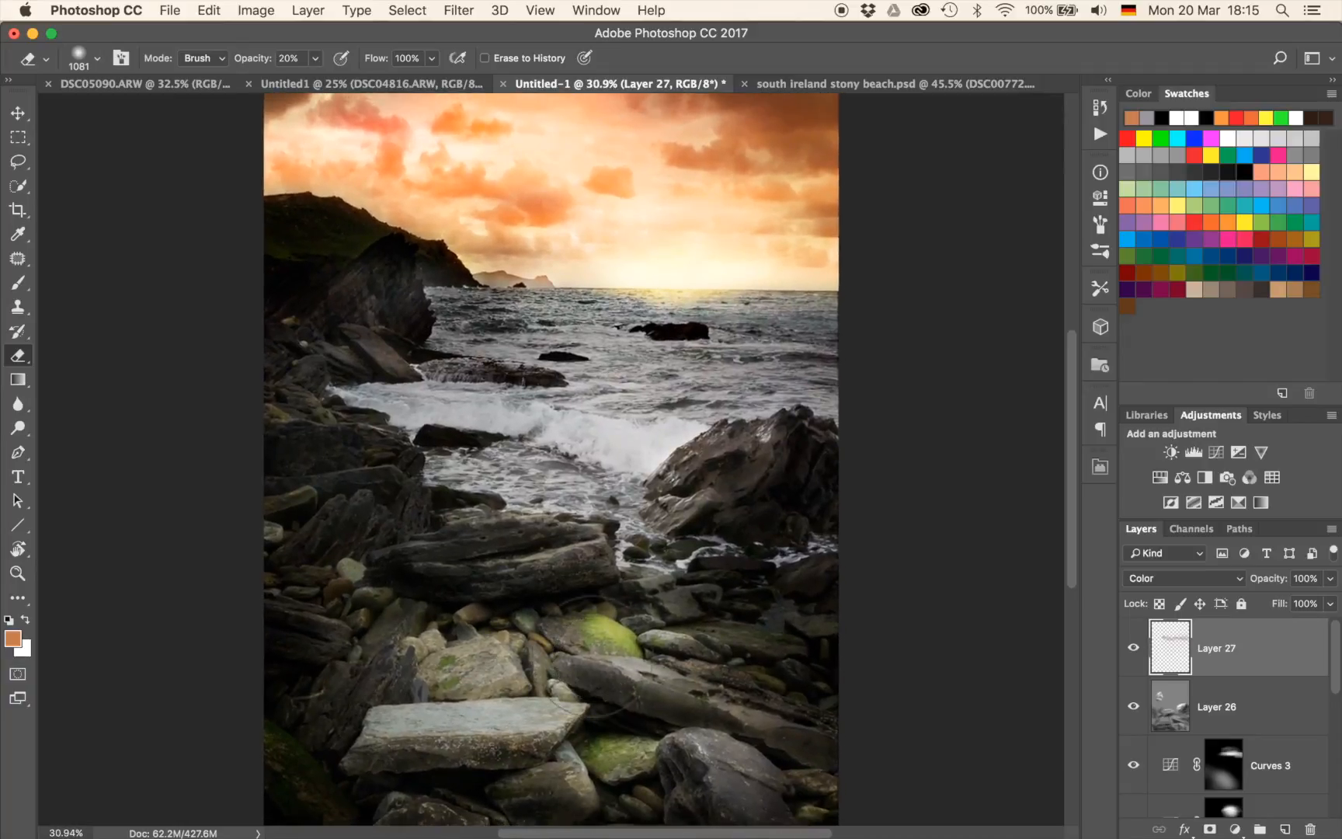
scroll(596, 664, down, 2)
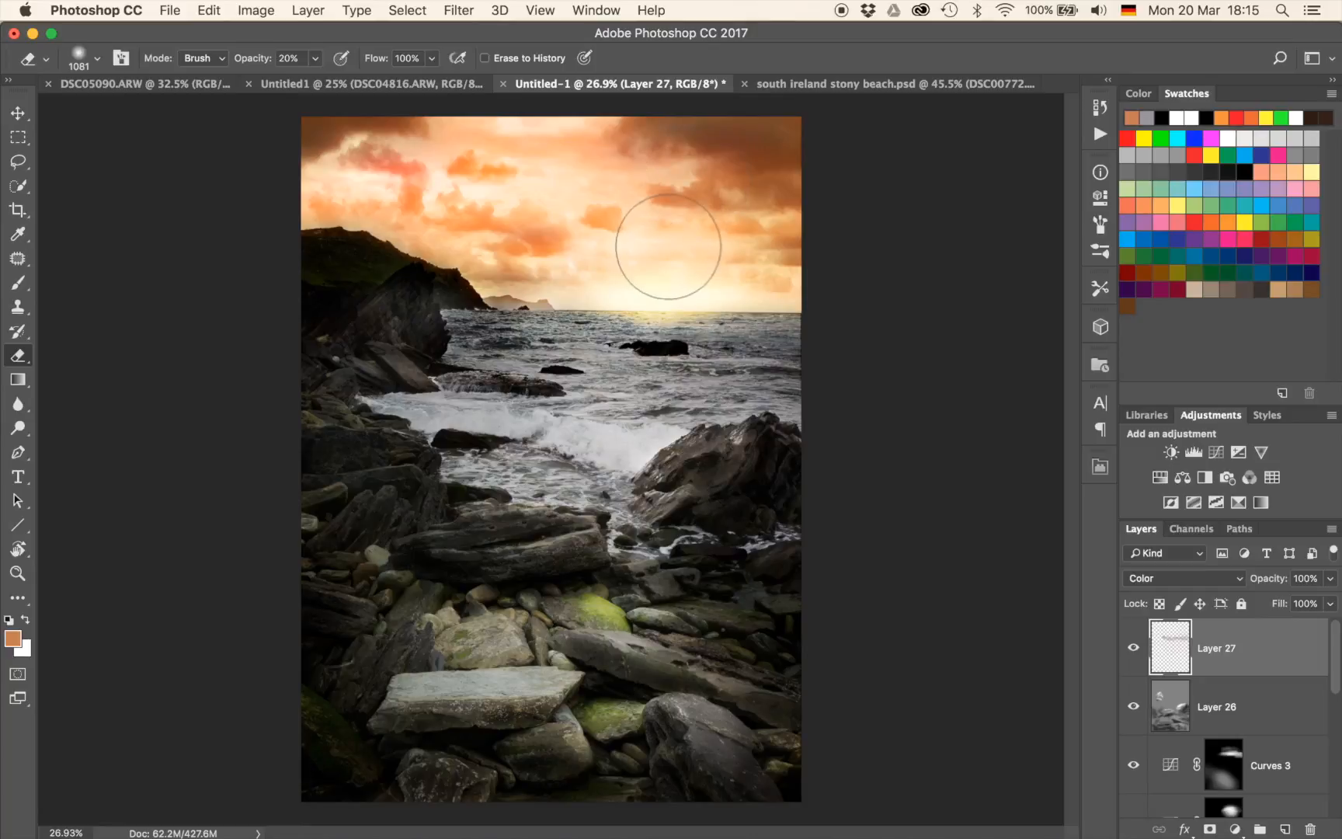
Add a darkening Curves layer with input 132 mapped to output 76, and invert its mask to black.
click(1219, 454)
drag(903, 391, 921, 422)
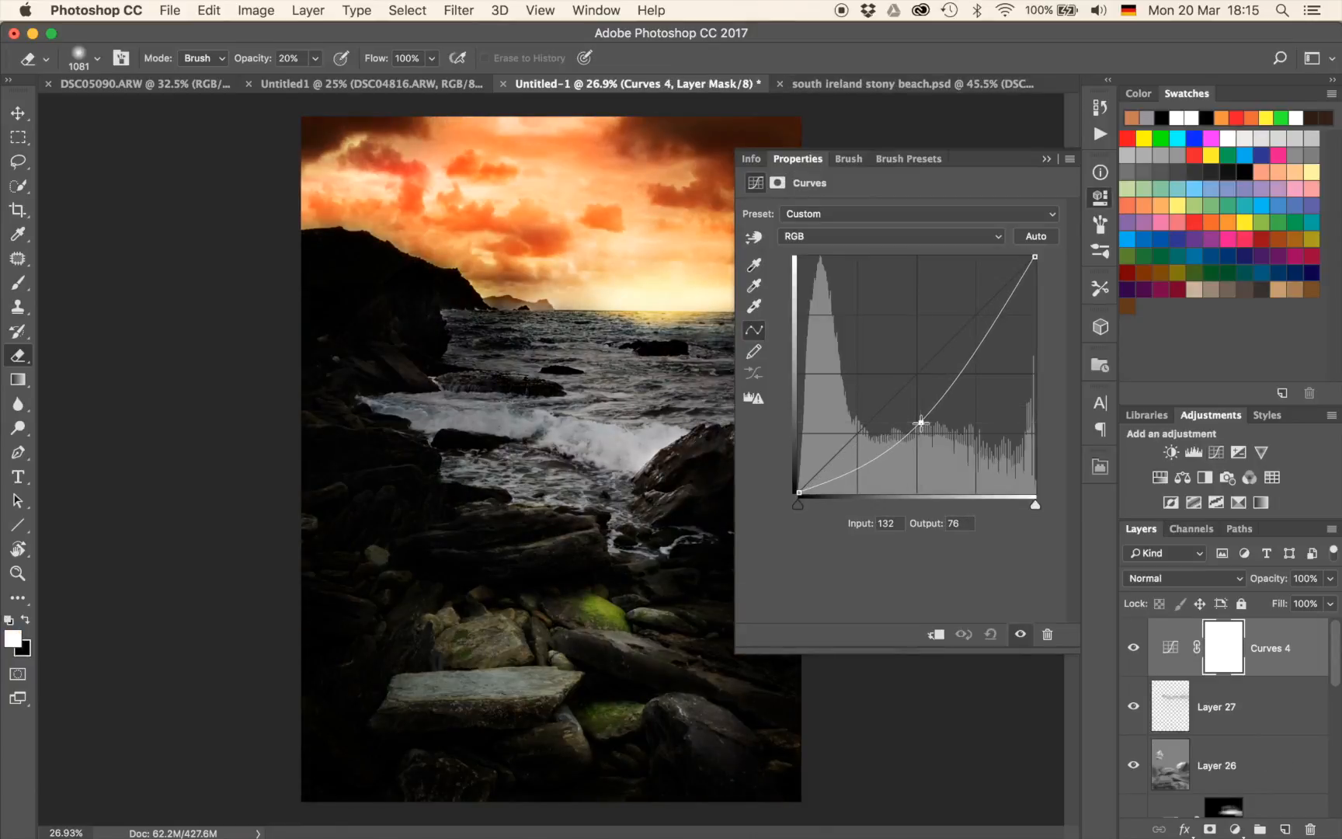
click(1043, 160)
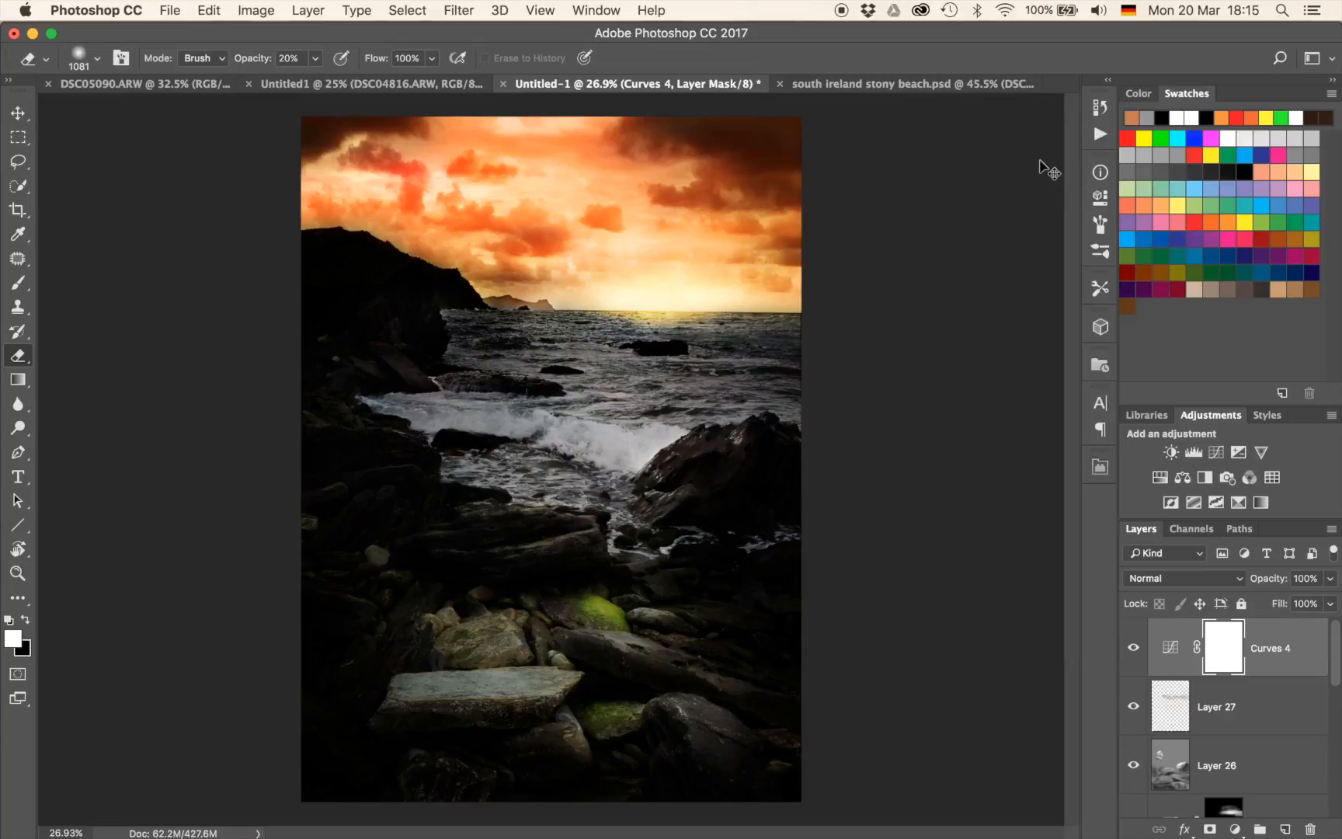
key(super+i)
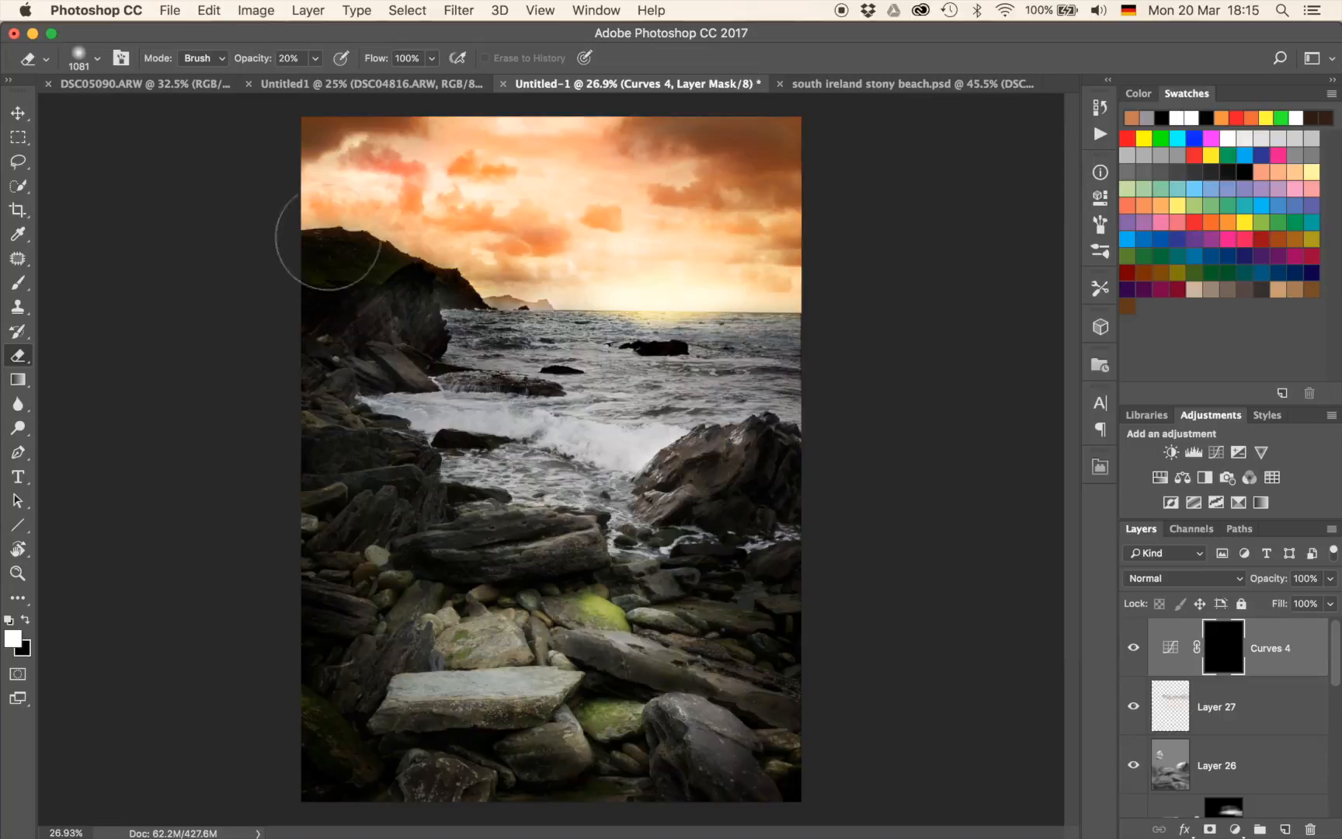
Paint white on the Curves mask with a 2174 px brush at 20% opacity to darken the upper sky and its corners.
drag(515, 282, 668, 279)
key(b)
drag(519, 288, 599, 294)
key(1)
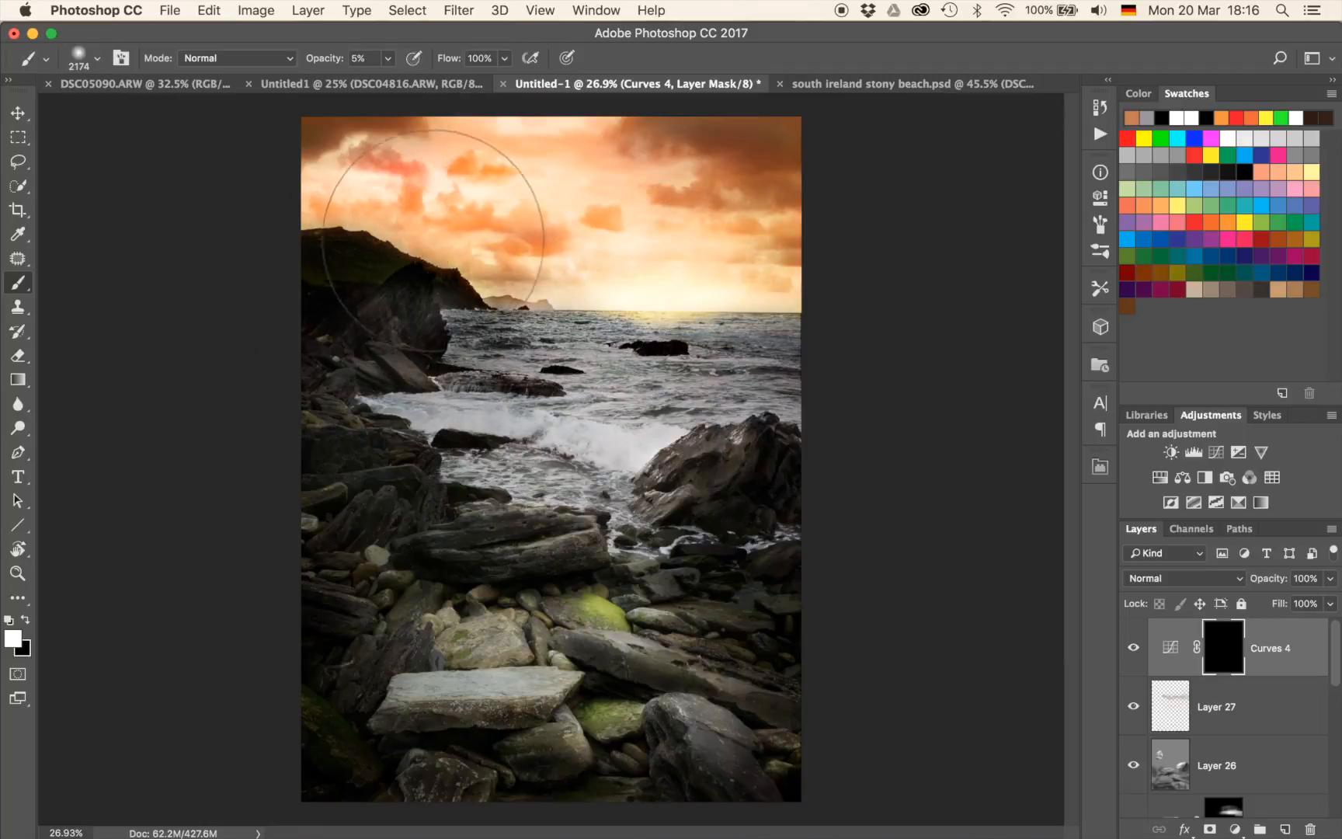
key(2)
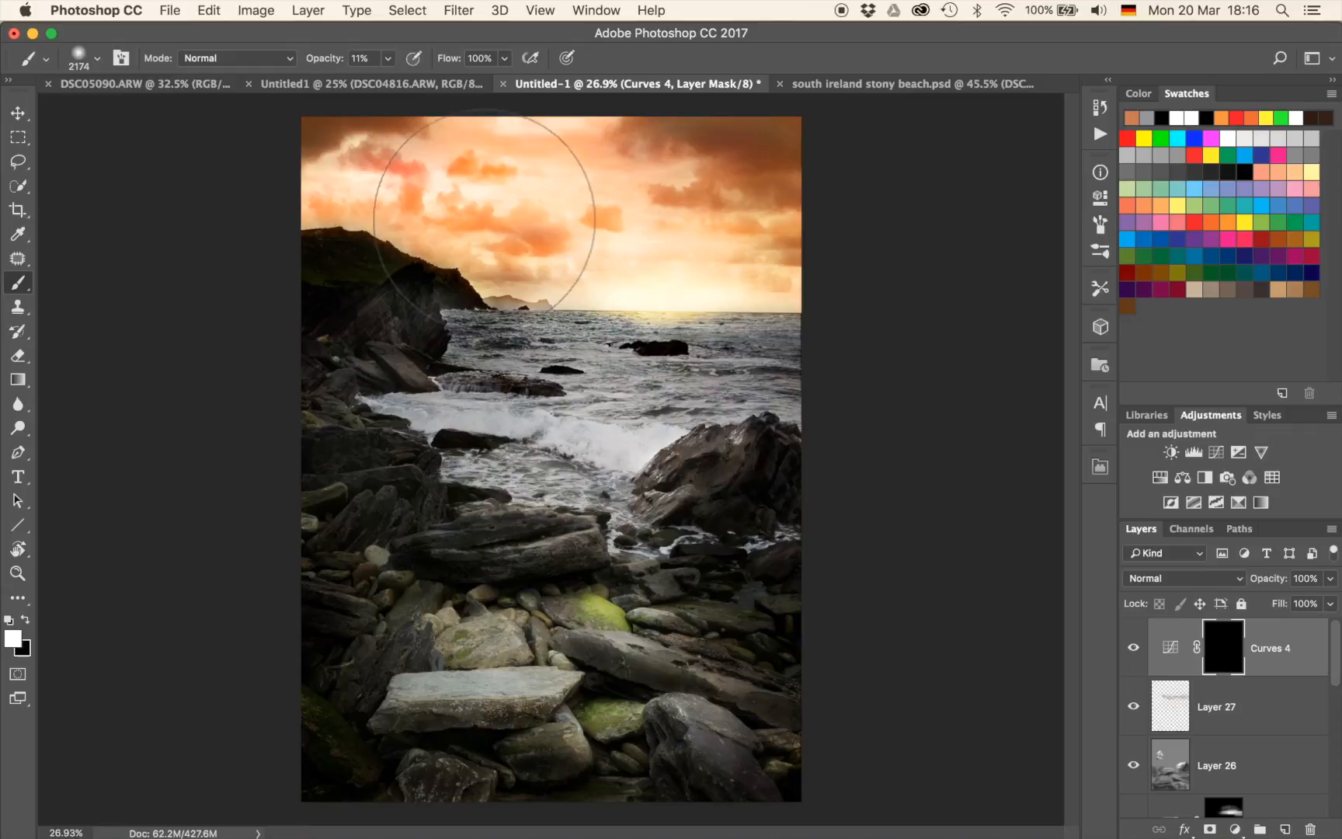
key(space)
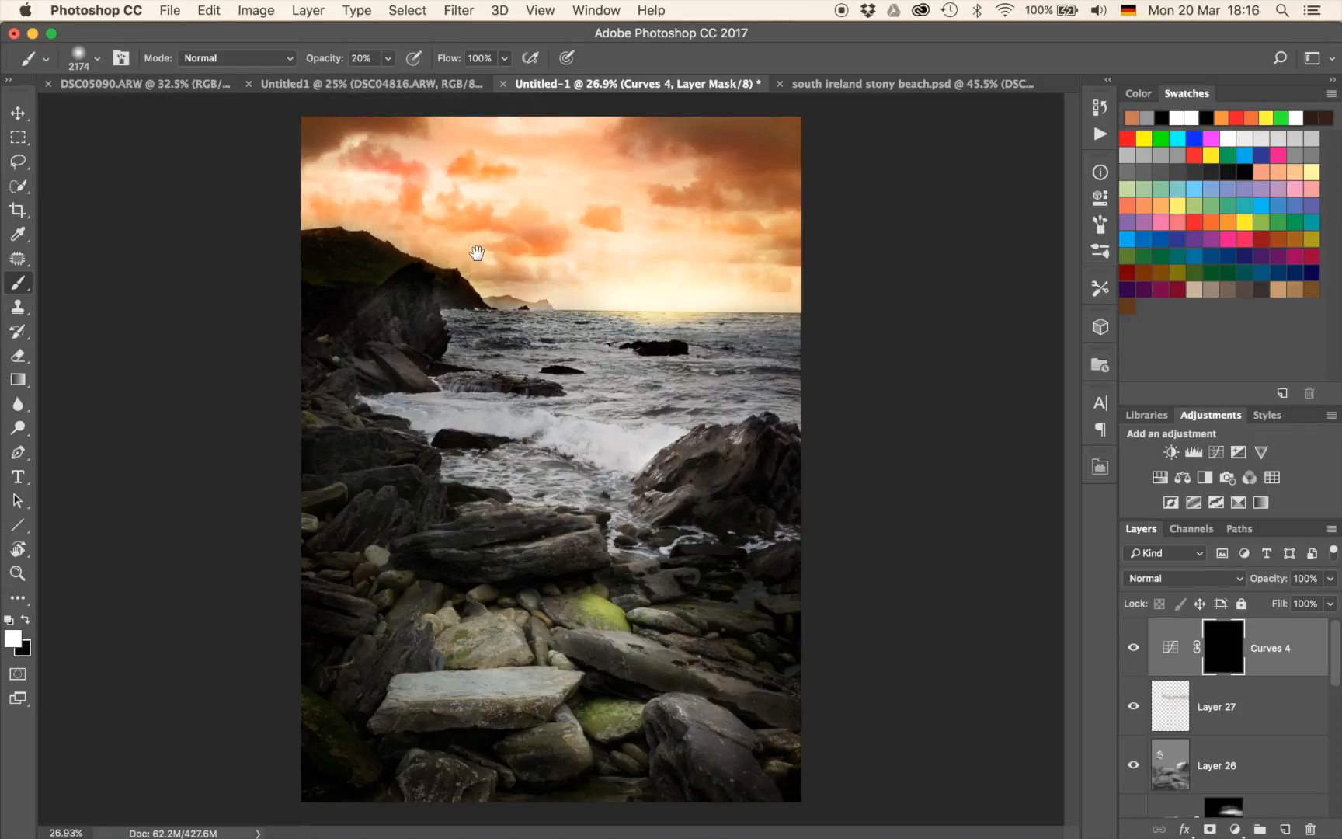
scroll(514, 357, up, 3)
drag(506, 373, 492, 437)
mouse_move(266, 290)
mouse_down()
mouse_move(459, 300)
mouse_move(342, 298)
mouse_up()
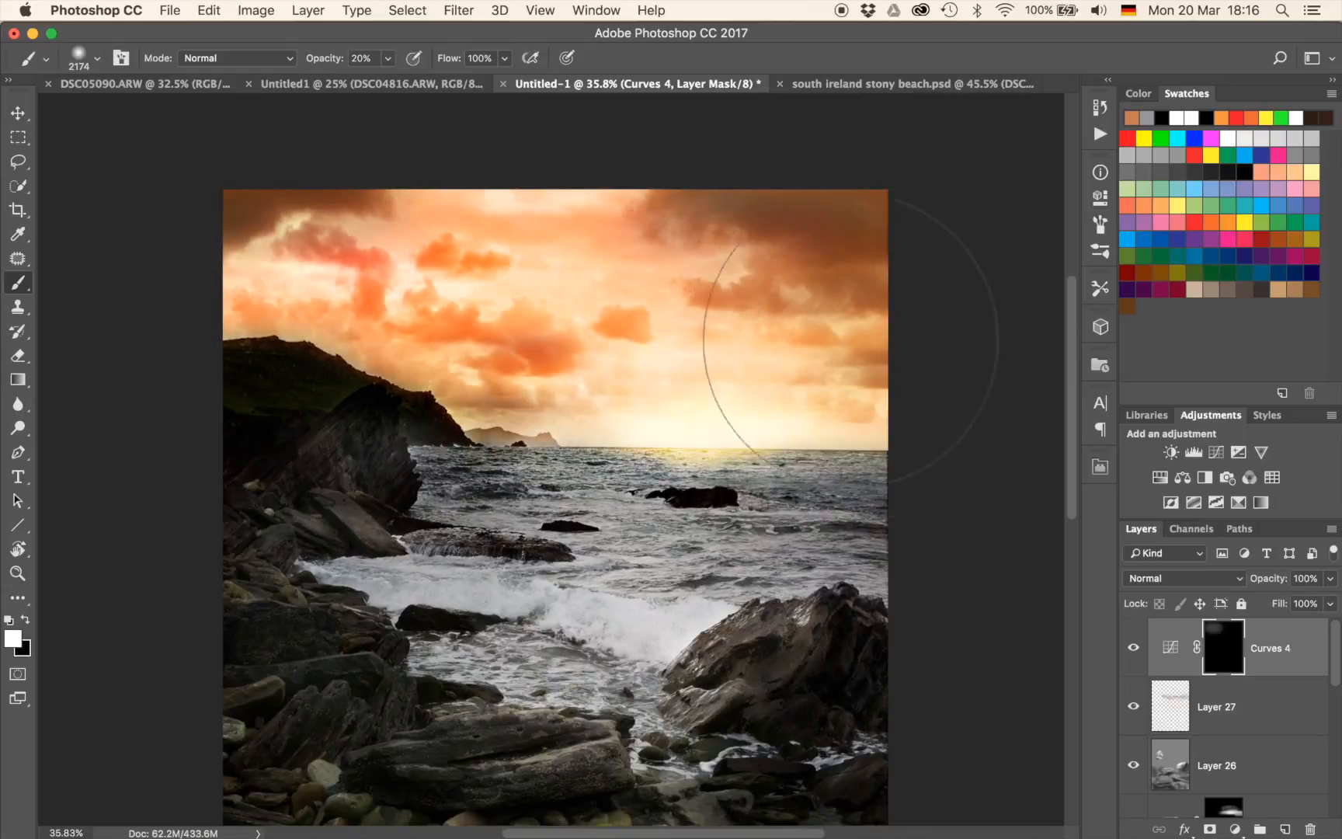
mouse_move(944, 256)
mouse_down()
mouse_move(644, 300)
mouse_move(929, 270)
mouse_move(734, 300)
mouse_move(691, 287)
mouse_up()
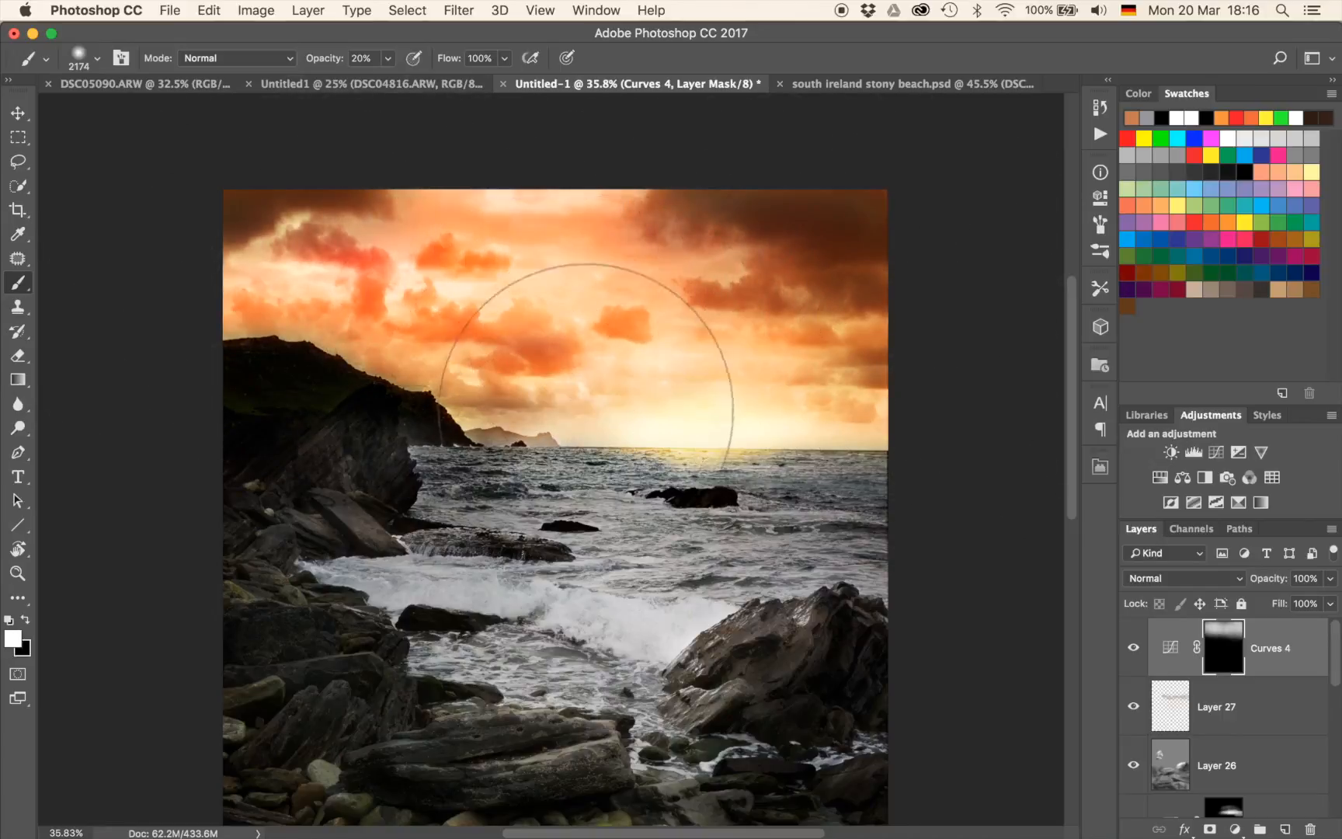
Reduce the brush to 840 px and paint white at 20% opacity on the Curves mask to darken more of the sky around the sun.
mouse_move(581, 374)
mouse_down()
mouse_move(415, 370)
mouse_move(362, 240)
mouse_move(399, 275)
mouse_move(400, 333)
mouse_move(344, 359)
mouse_move(416, 385)
mouse_move(531, 394)
mouse_move(284, 376)
mouse_move(384, 345)
mouse_move(413, 366)
mouse_up()
mouse_move(741, 412)
mouse_down()
mouse_move(743, 322)
mouse_move(768, 369)
mouse_move(680, 264)
mouse_up()
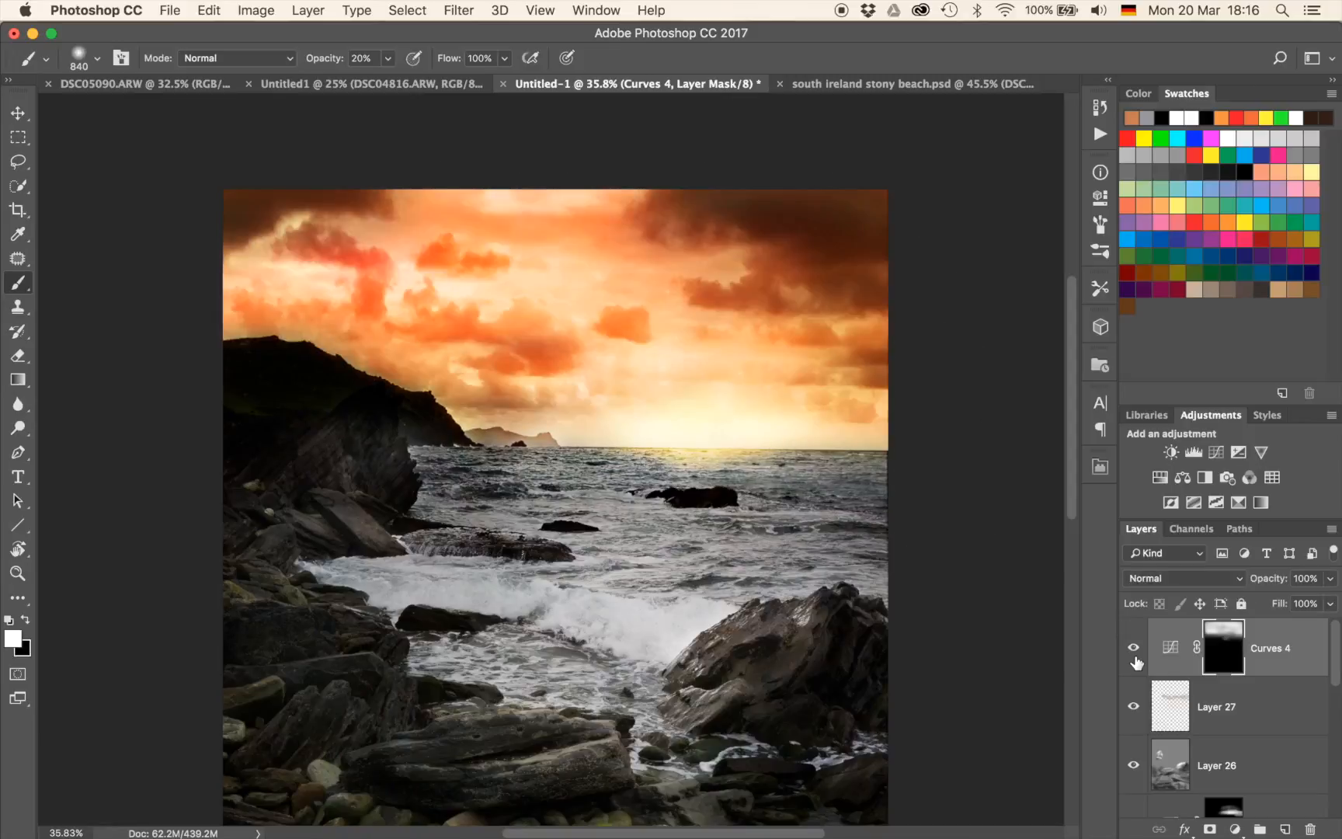
scroll(748, 518, down, 3)
scroll(748, 518, down, 3)
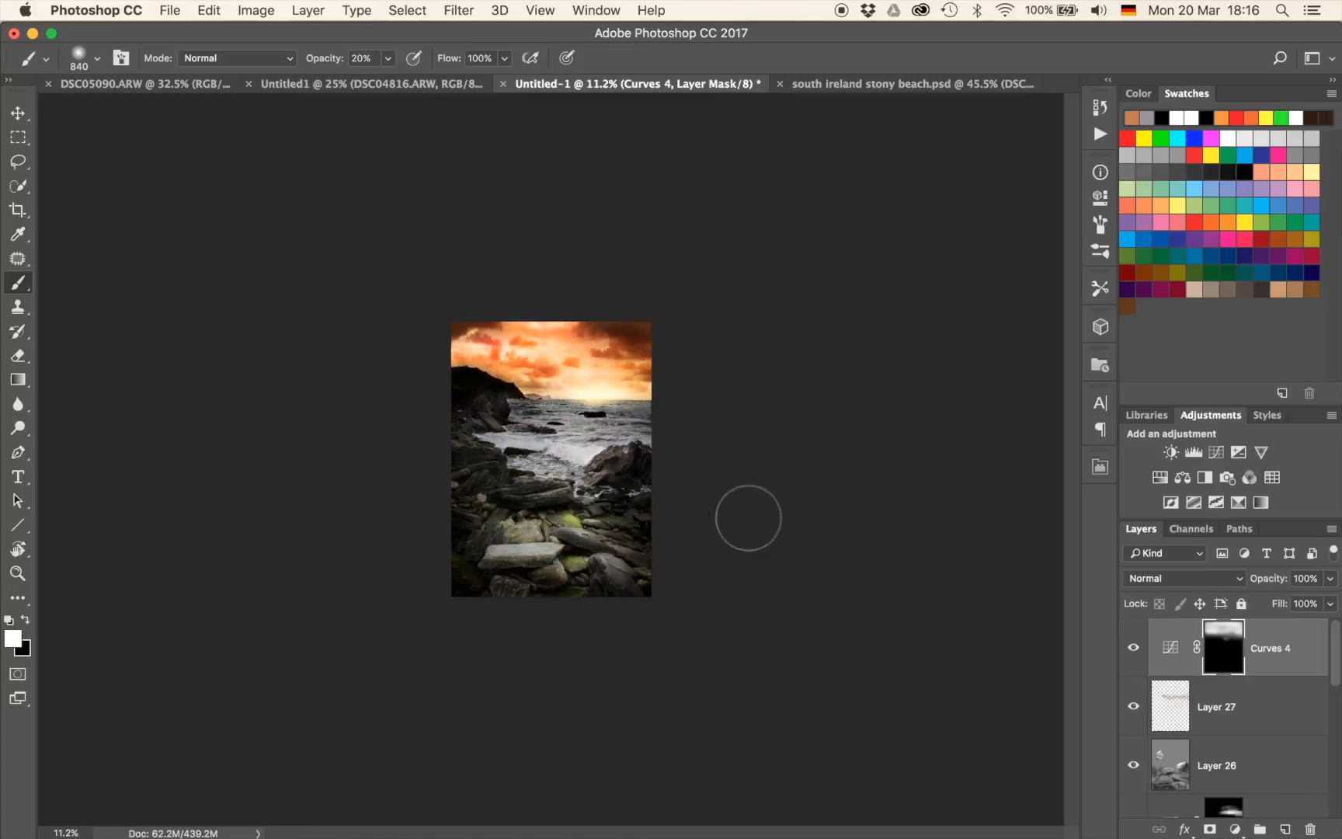
scroll(748, 518, up, 5)
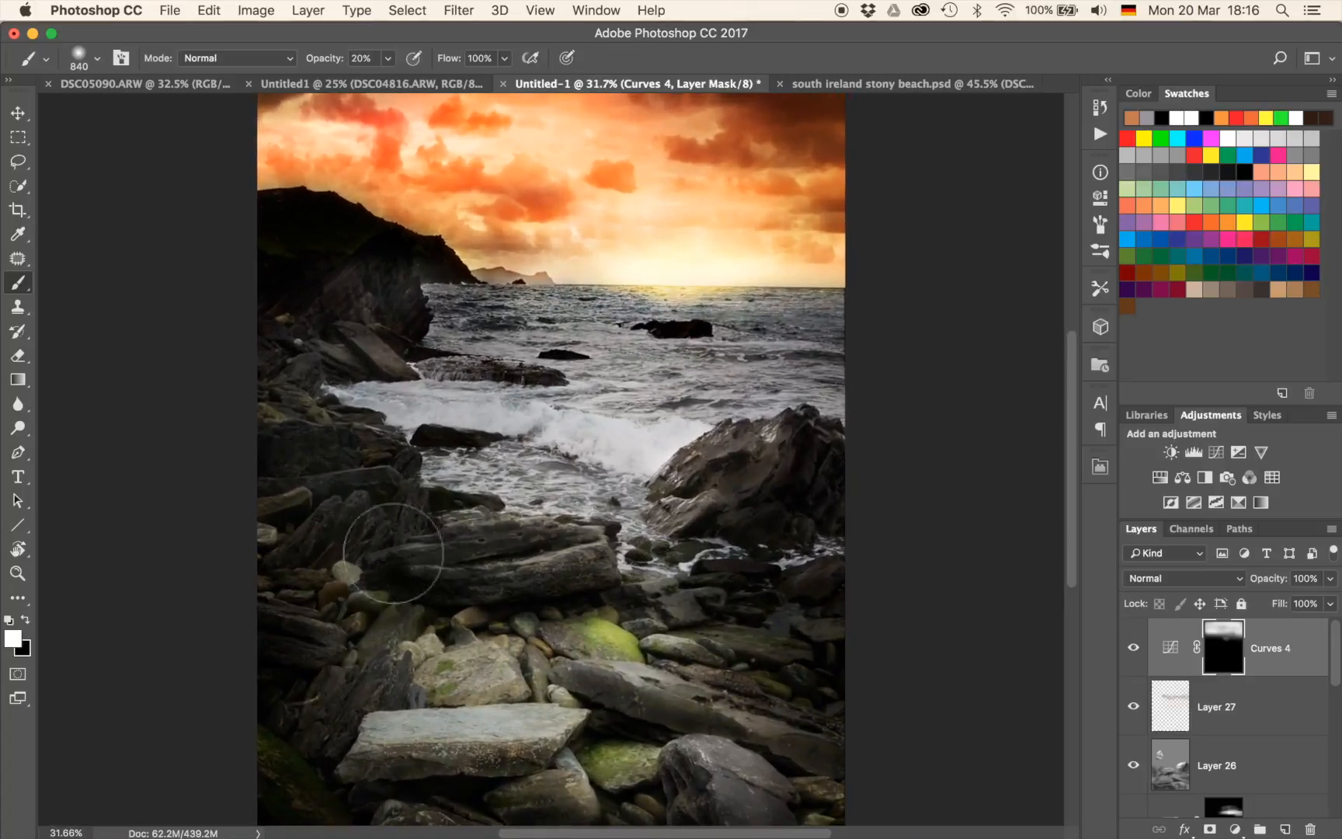
mouse_move(686, 354)
mouse_down()
mouse_move(653, 464)
mouse_move(671, 432)
mouse_up()
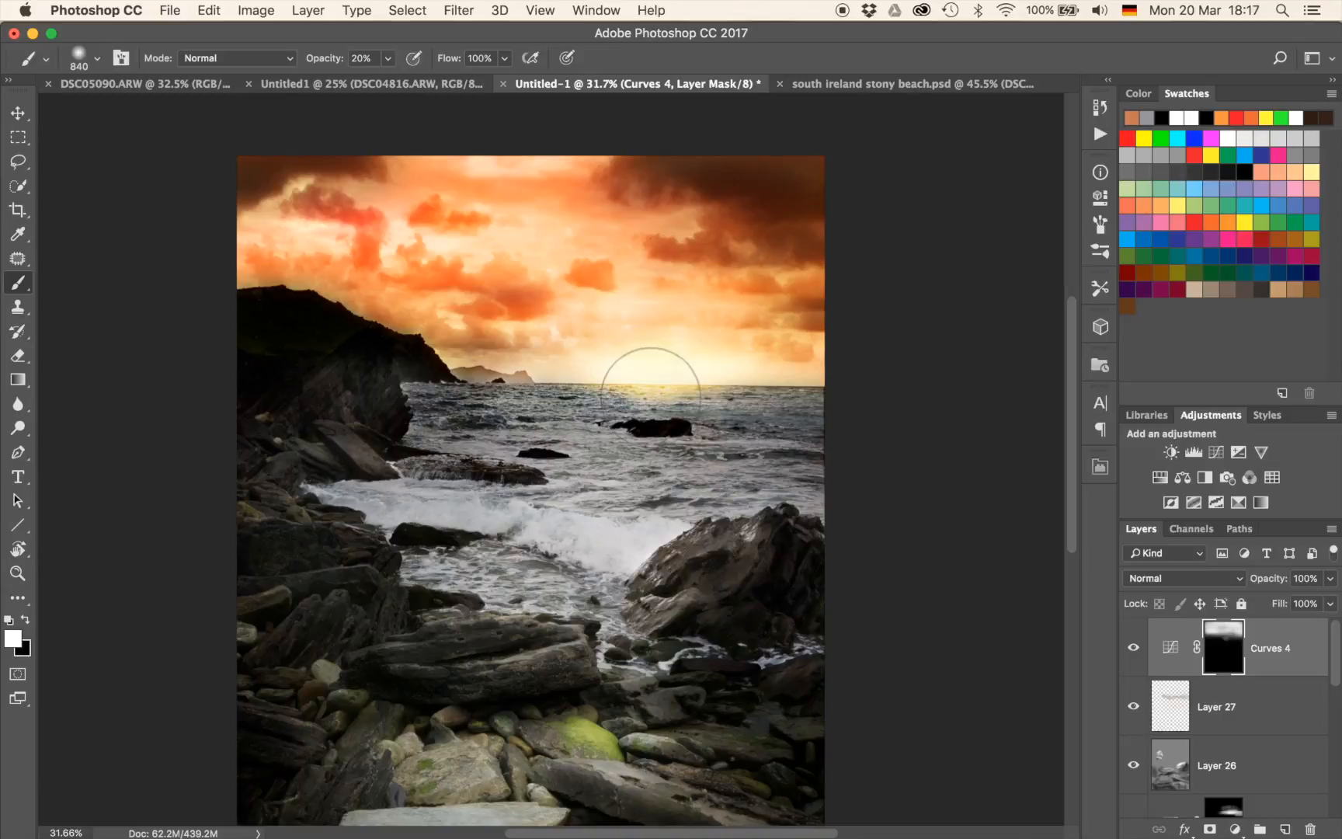
Add a new empty layer above the darkening Curves layer and set its blend mode to Color.
key(alt+shift+super+n)
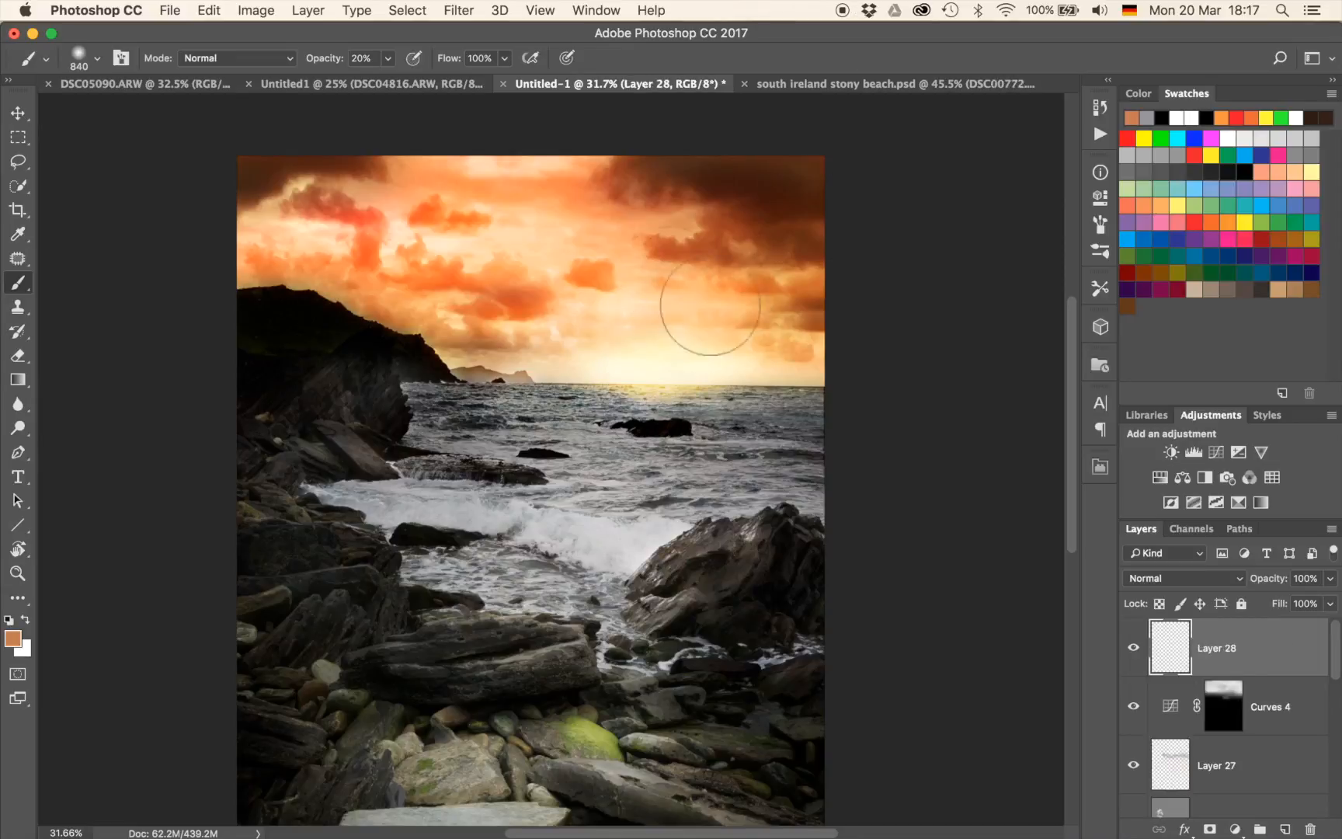
click(1133, 578)
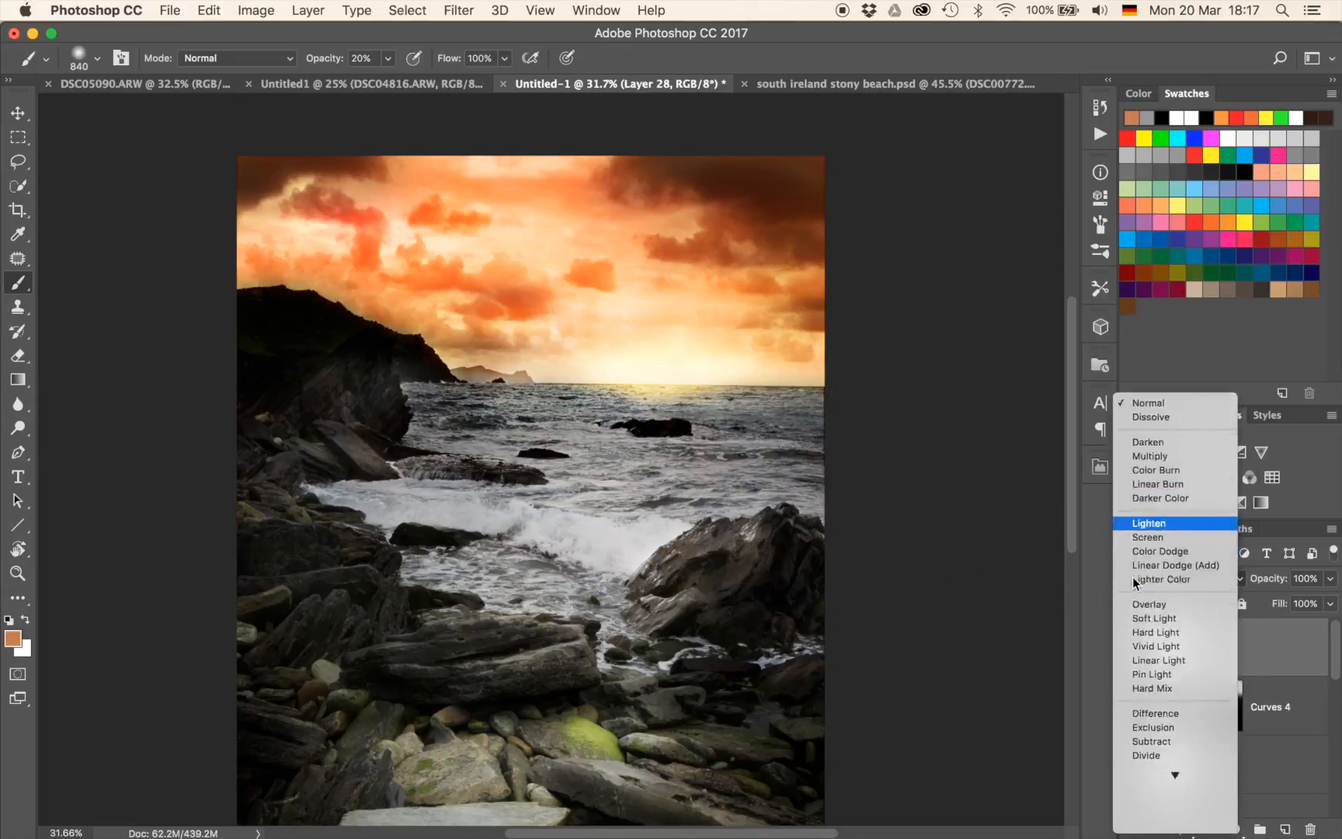
click(1160, 806)
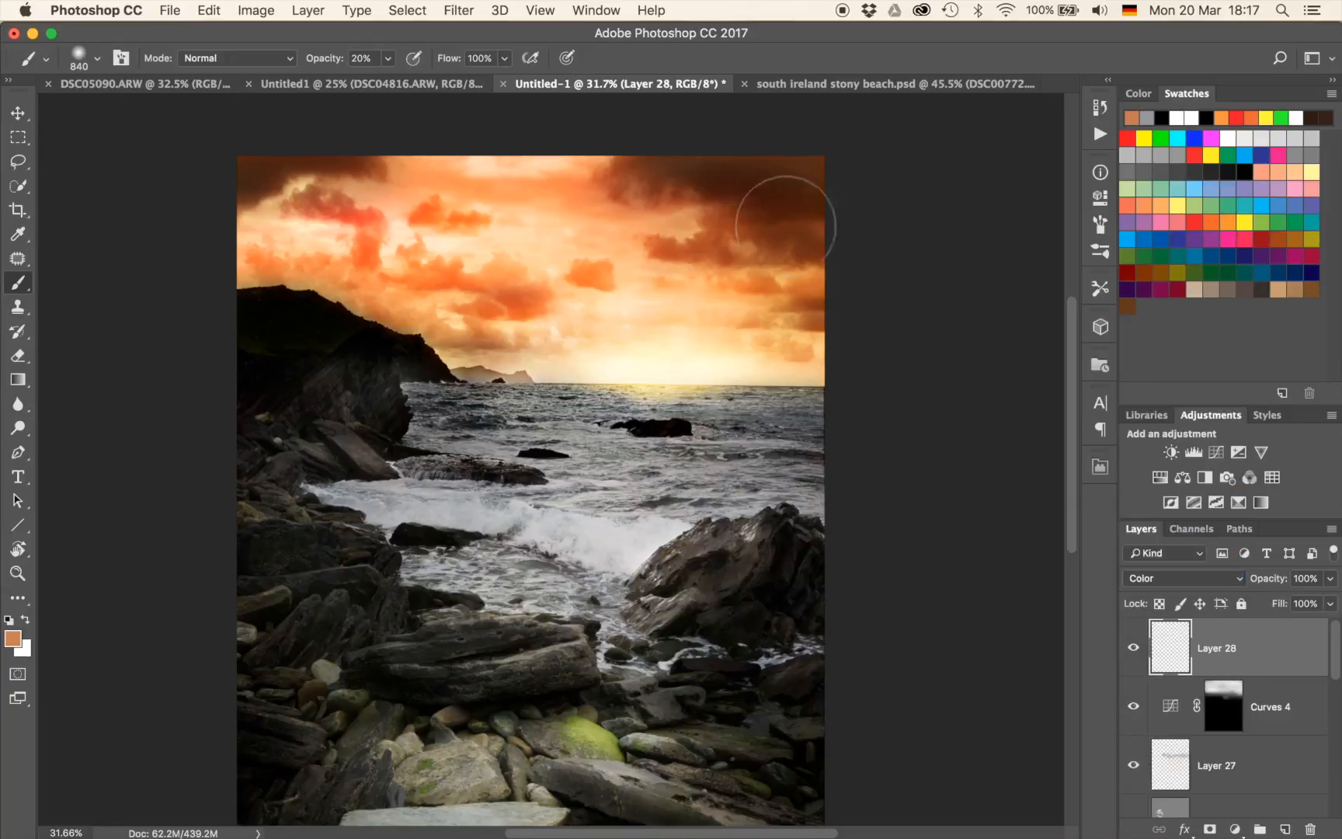
Sample the pale yellow glow at the horizon and paint it over the sea below the sun with a 229 px brush at 10% opacity.
scroll(688, 450, up, 1)
scroll(687, 396, up, 5)
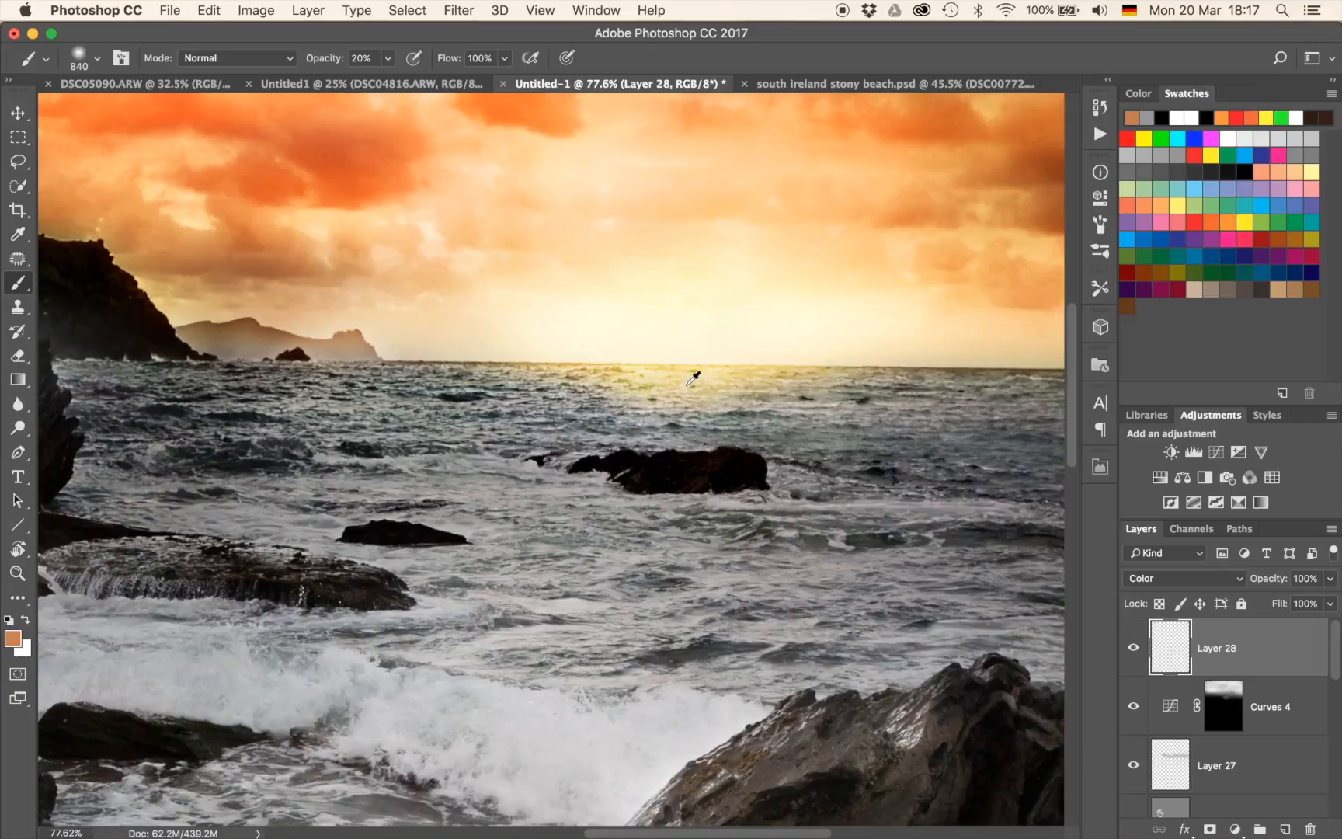
alt+click(683, 379)
mouse_move(632, 402)
mouse_down()
mouse_move(571, 410)
mouse_move(630, 415)
mouse_move(613, 415)
mouse_up()
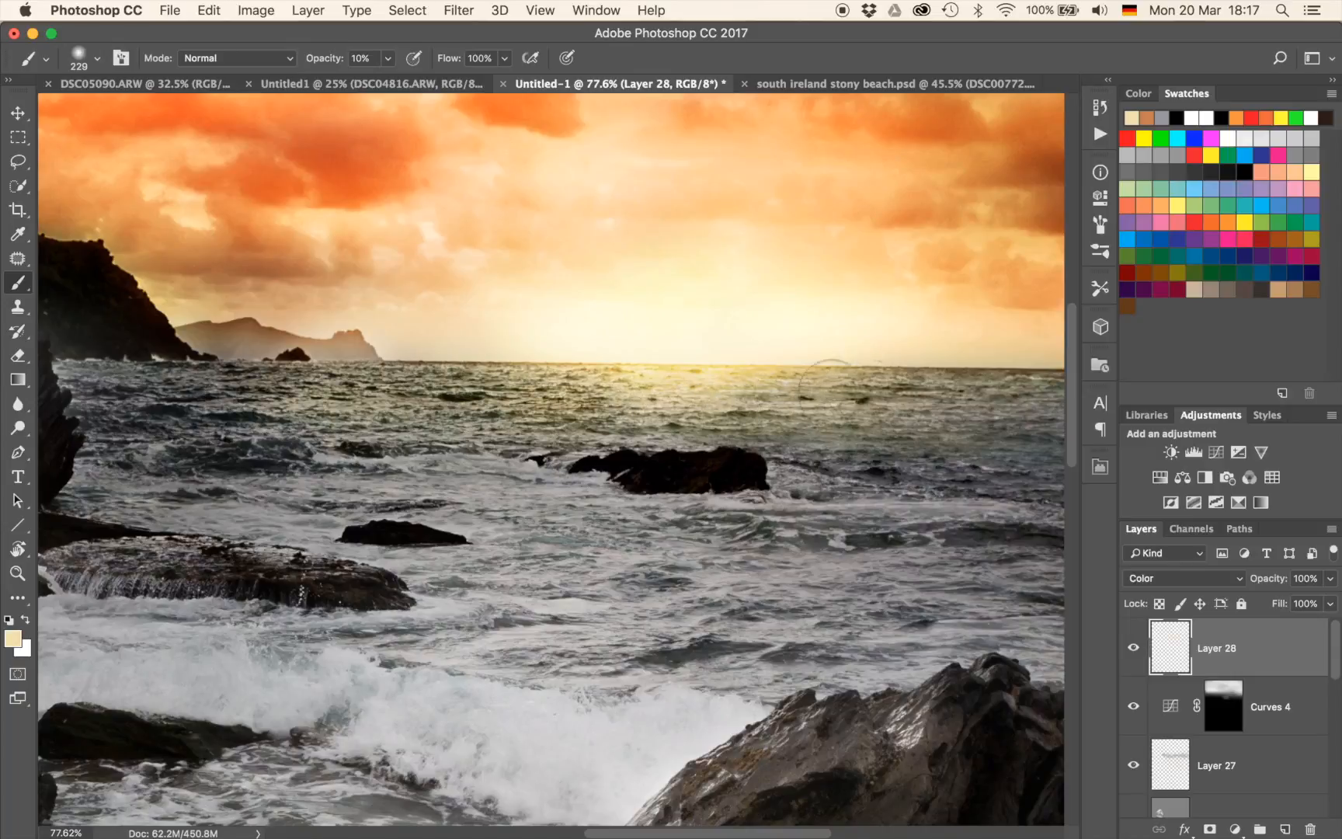
Add a brightening Curves layer, invert its mask to black, and paint white at 10% opacity over the sea below the sun.
click(1203, 448)
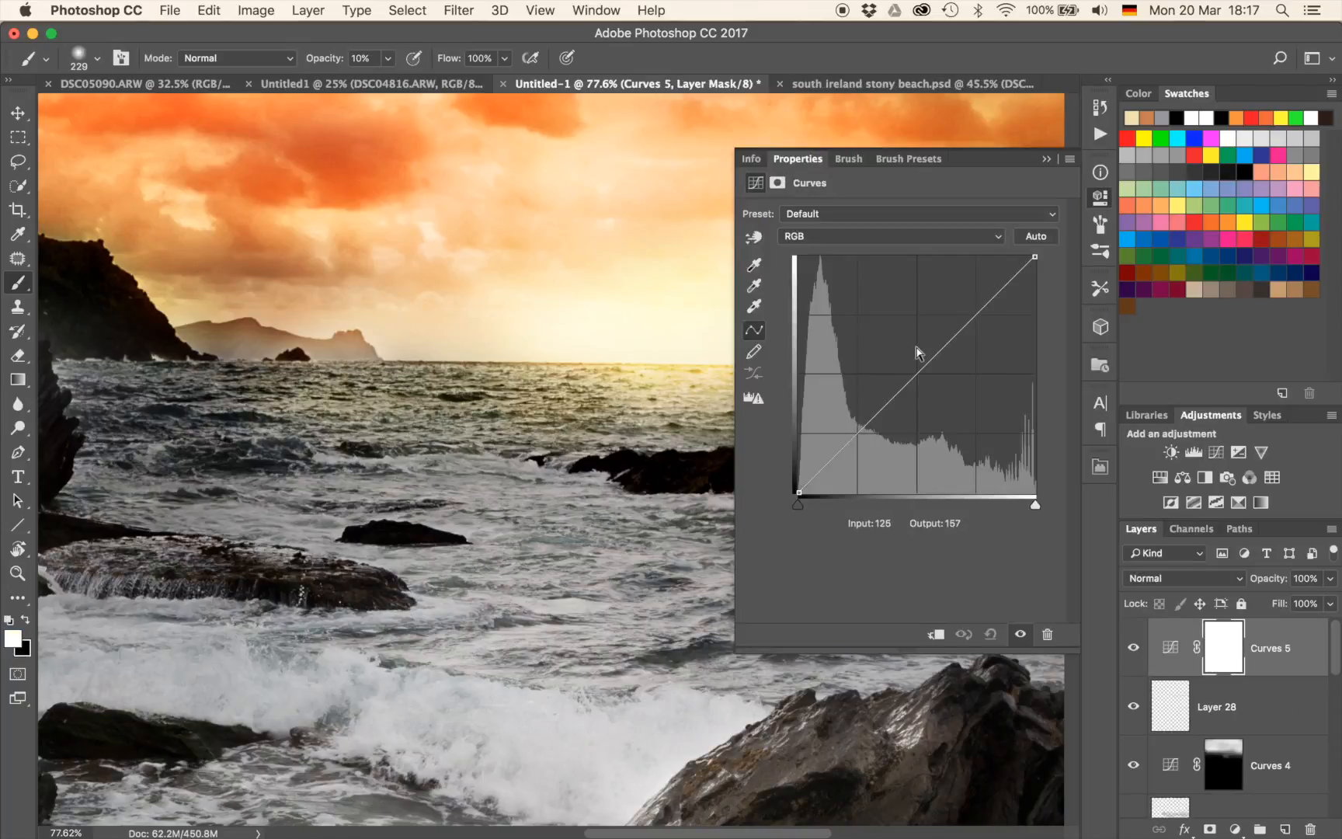
mouse_move(919, 353)
mouse_down()
mouse_move(896, 345)
mouse_move(907, 352)
mouse_up()
click(1046, 158)
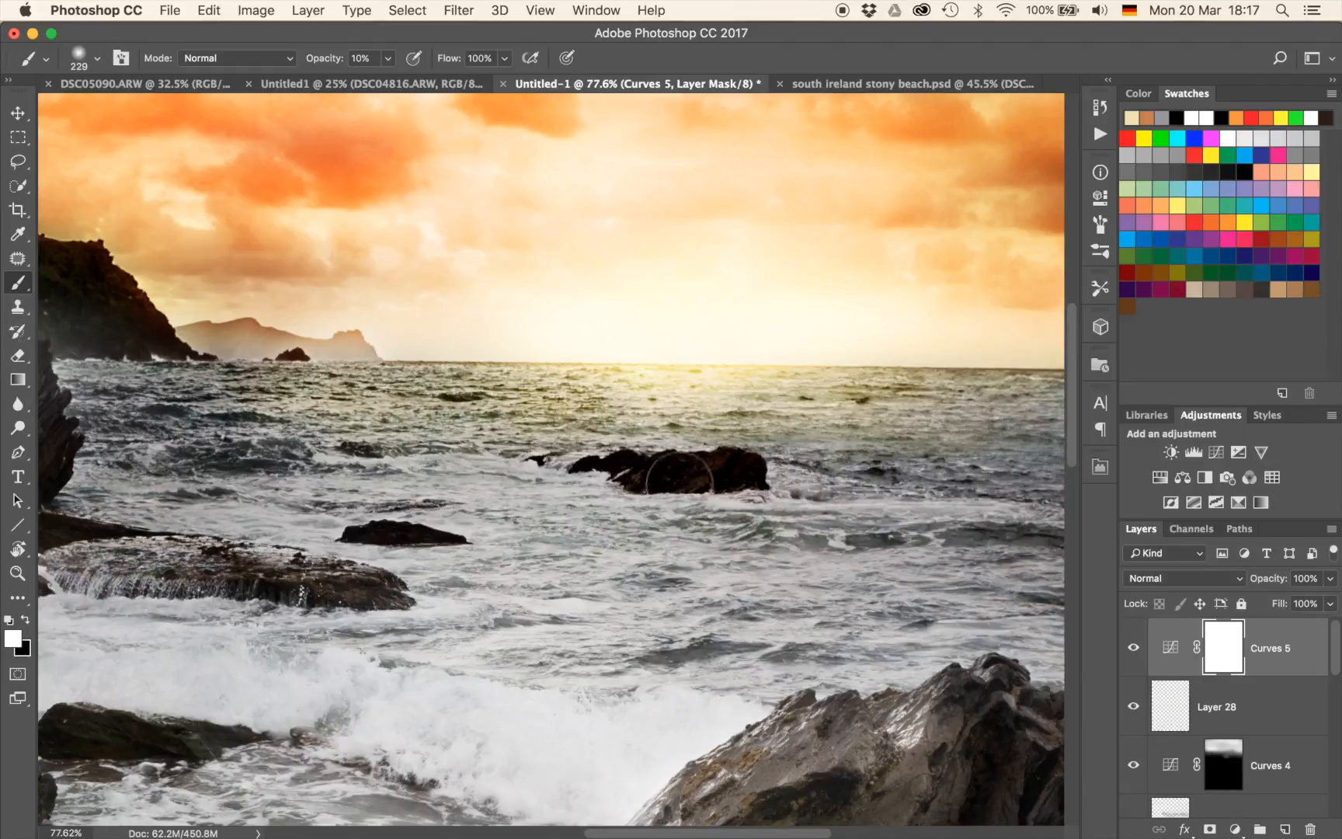
key(super+i)
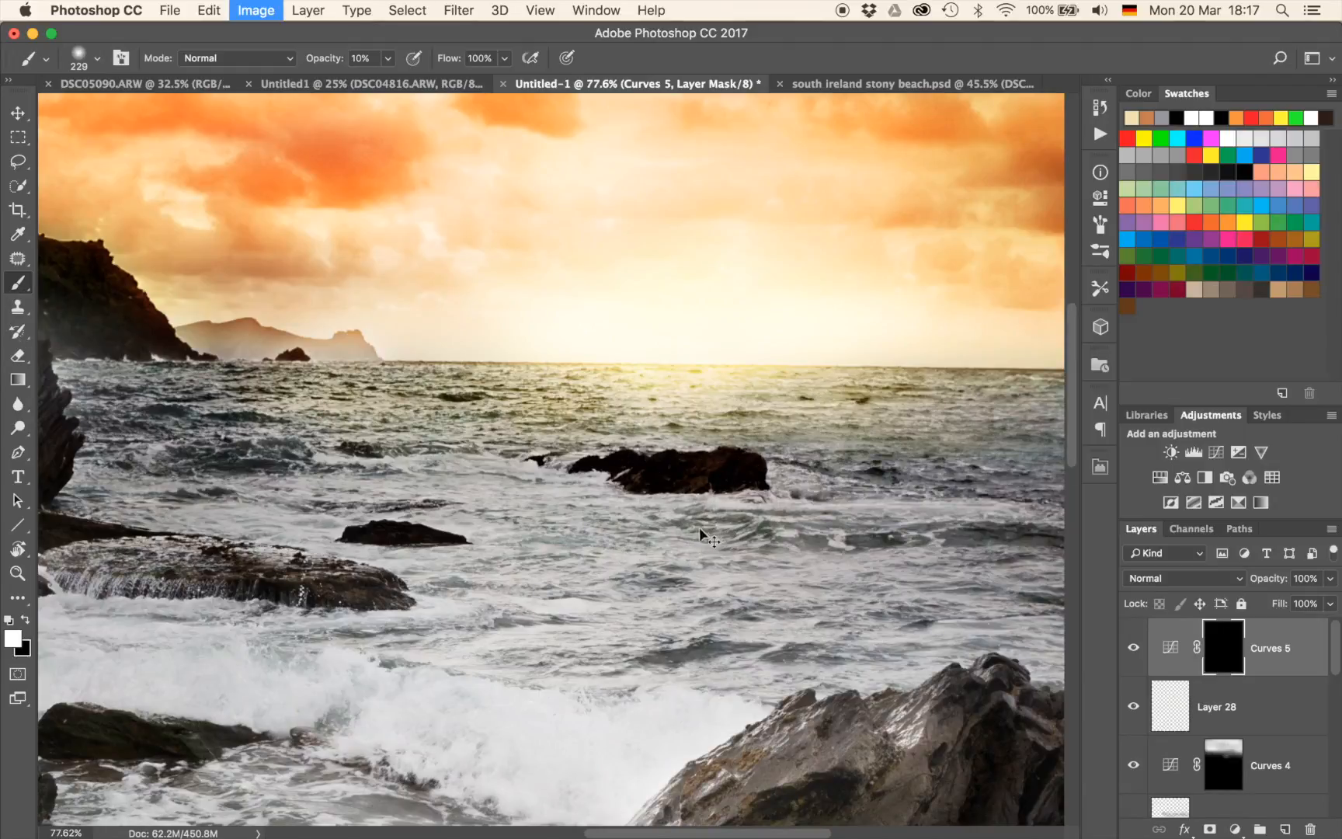
drag(625, 438, 686, 440)
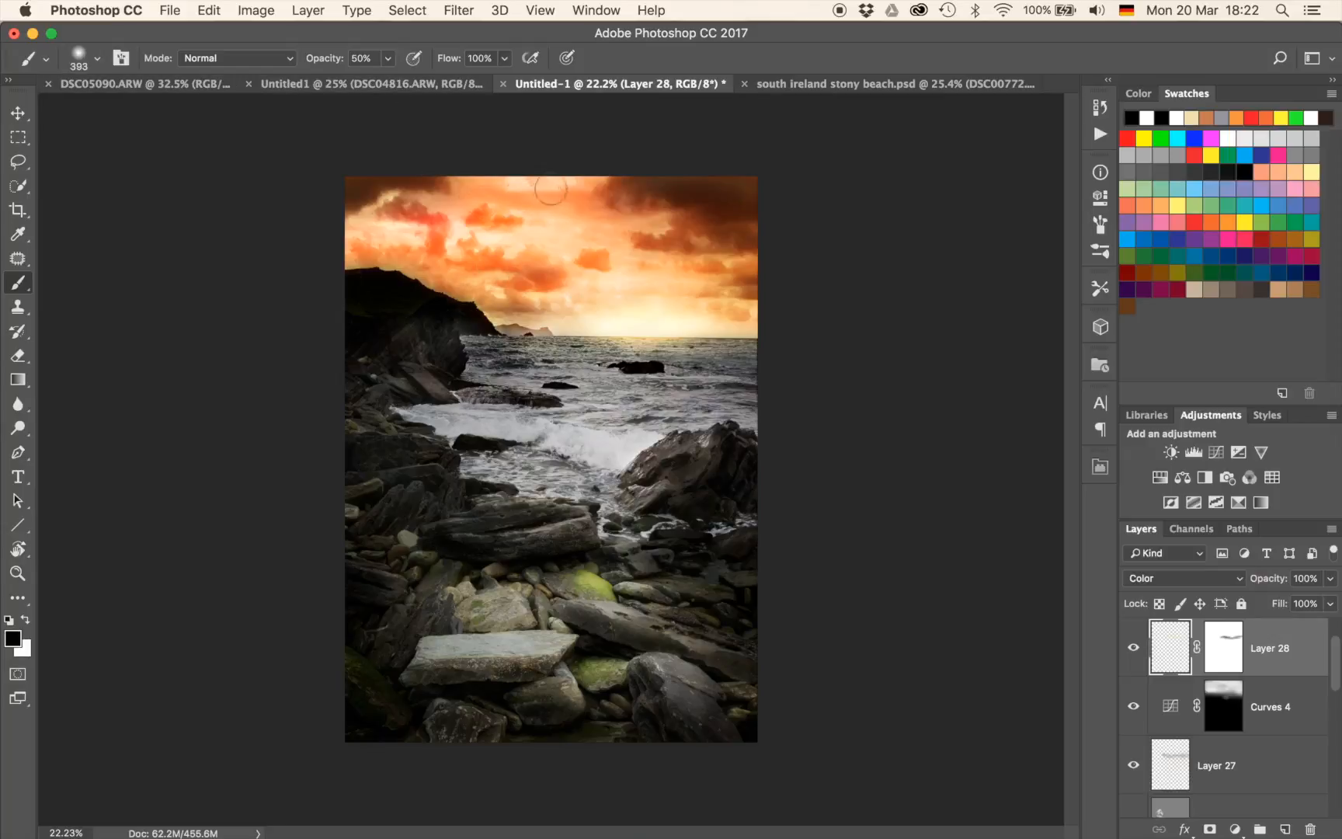
Burn the upper and left parts of the sky on the Overlay dodge-and-burn layer with a large black brush at 20% opacity.
scroll(1200, 682, down, 1)
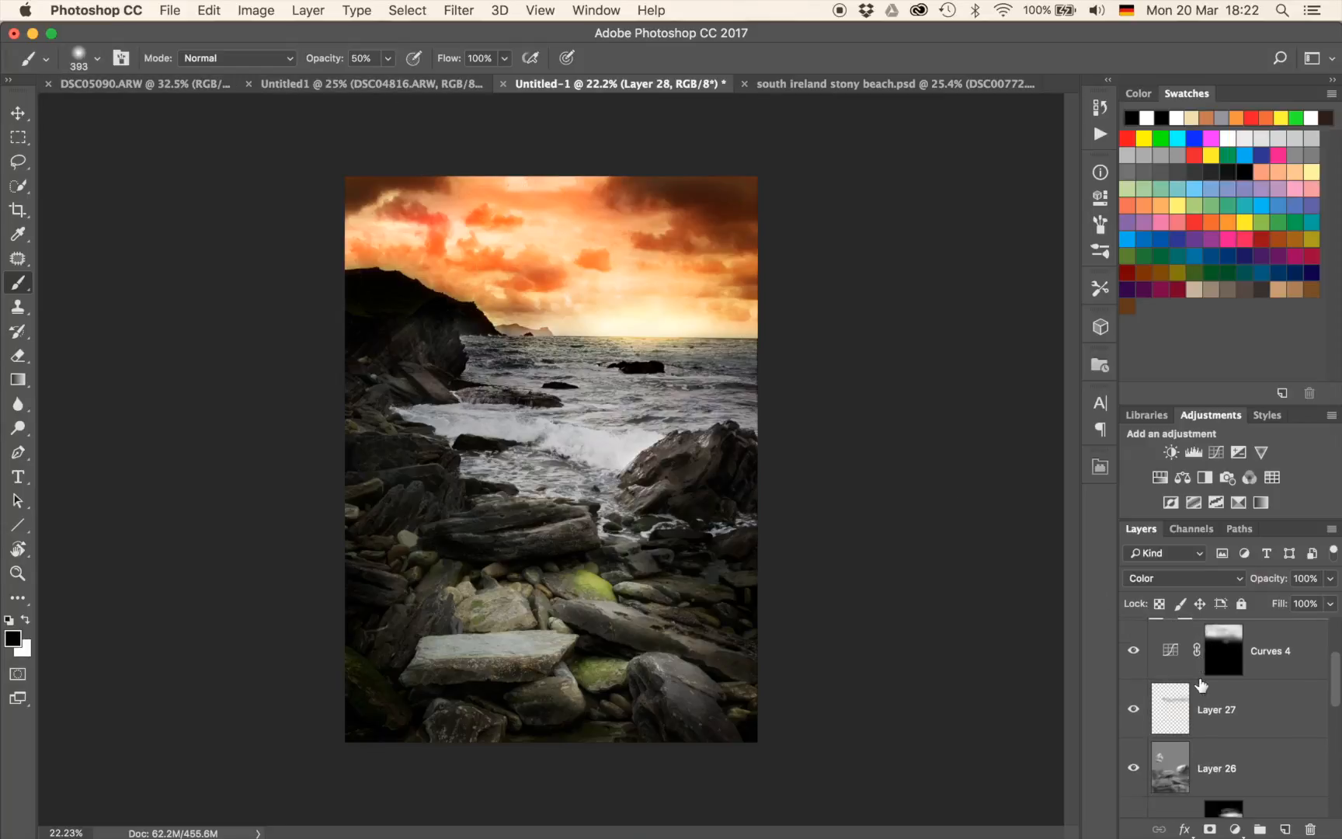
click(1170, 769)
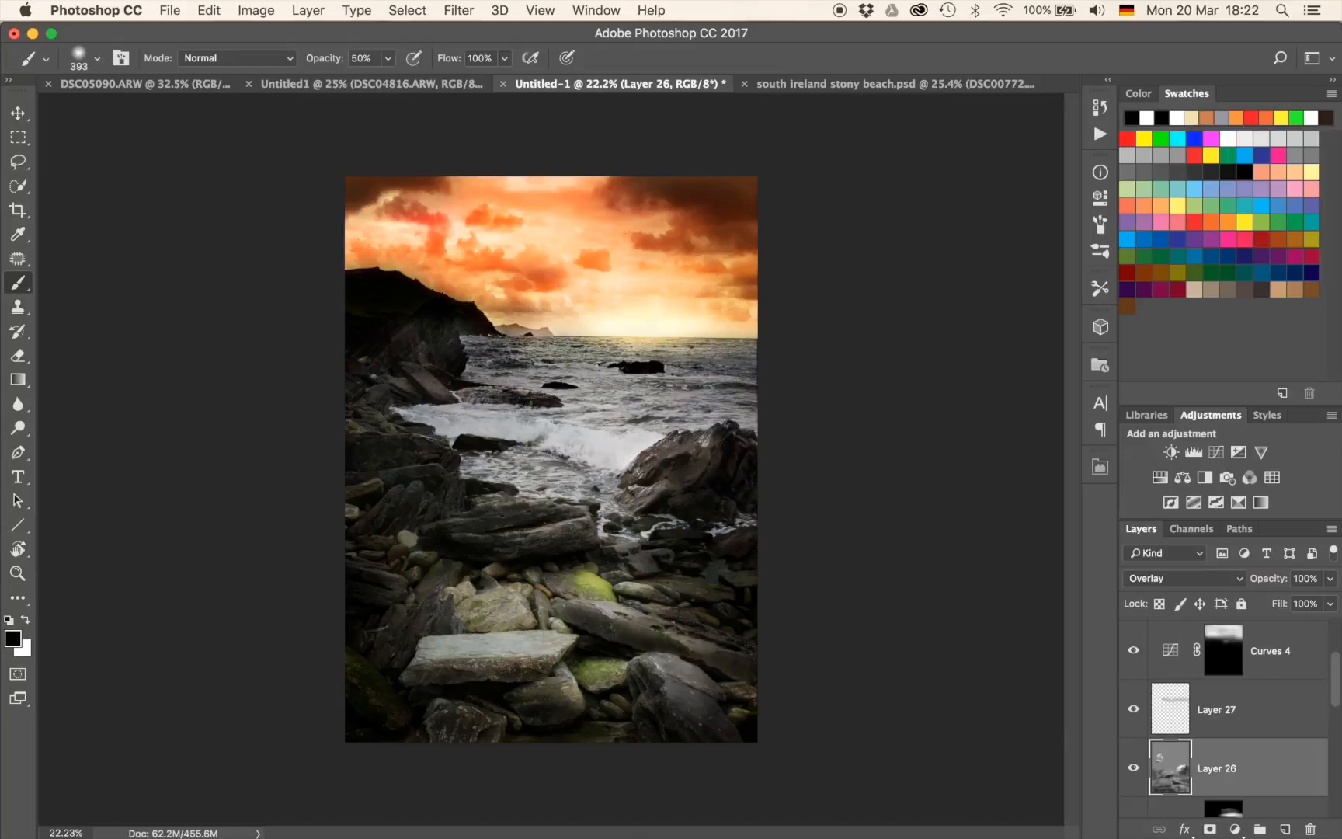
drag(520, 315, 678, 335)
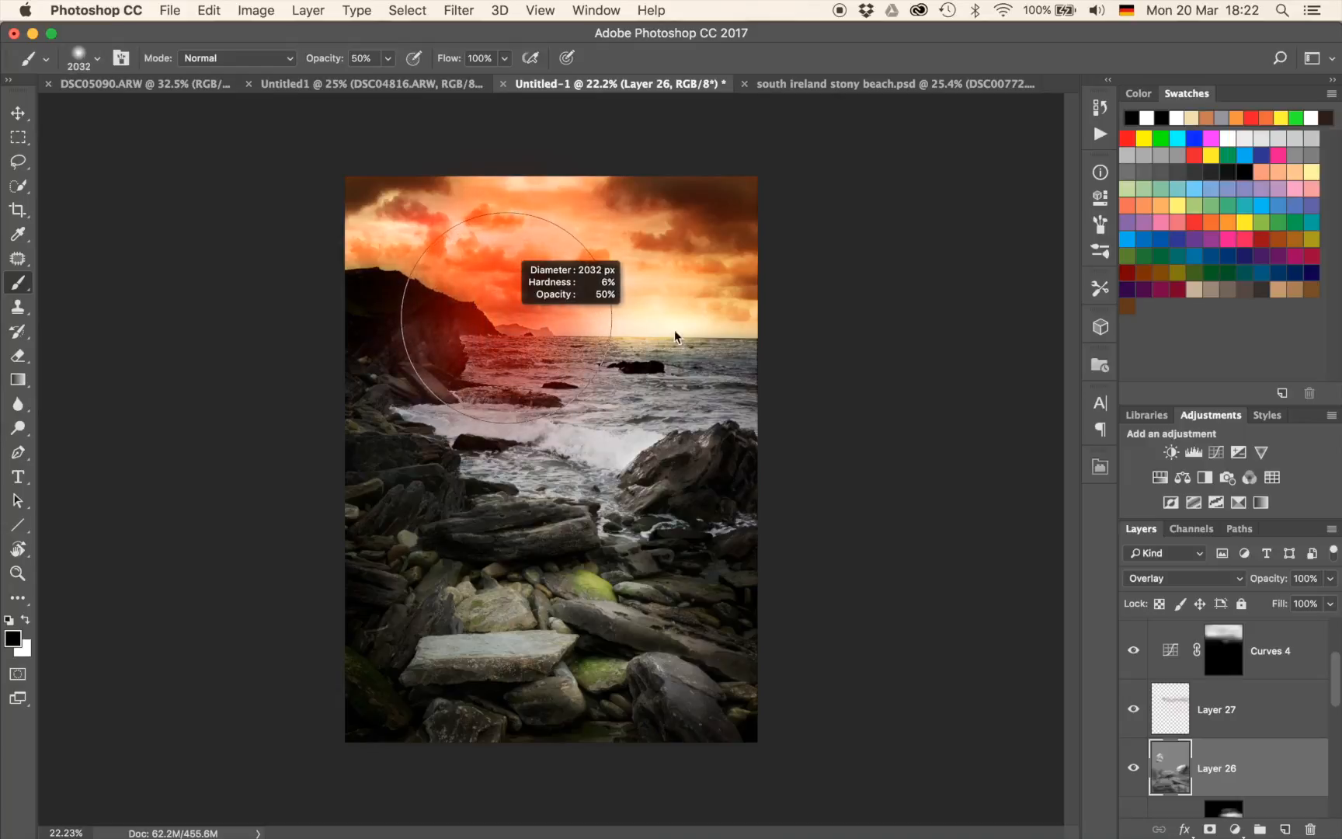
key(2)
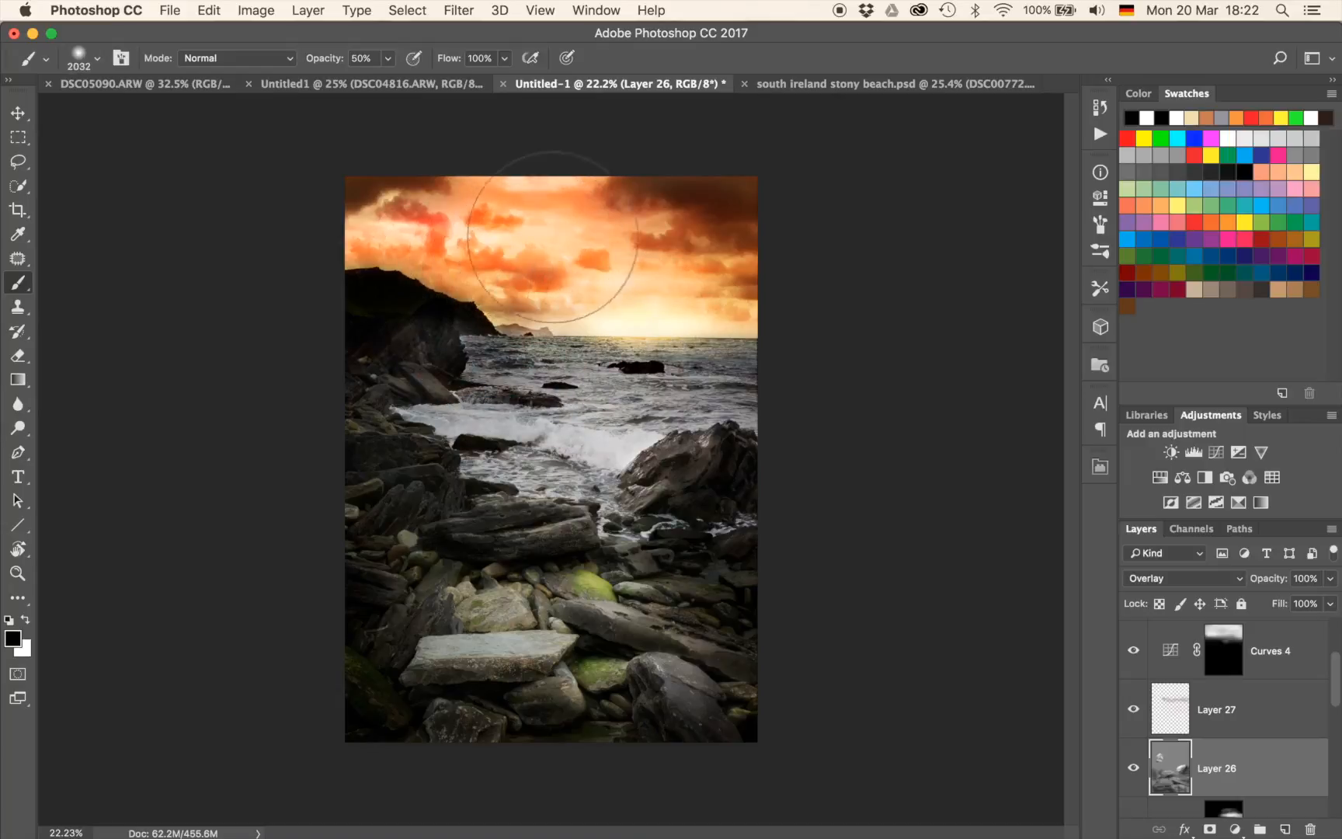
mouse_move(560, 210)
mouse_down()
mouse_move(431, 207)
mouse_move(573, 220)
mouse_move(381, 216)
mouse_move(537, 211)
mouse_move(404, 259)
mouse_up()
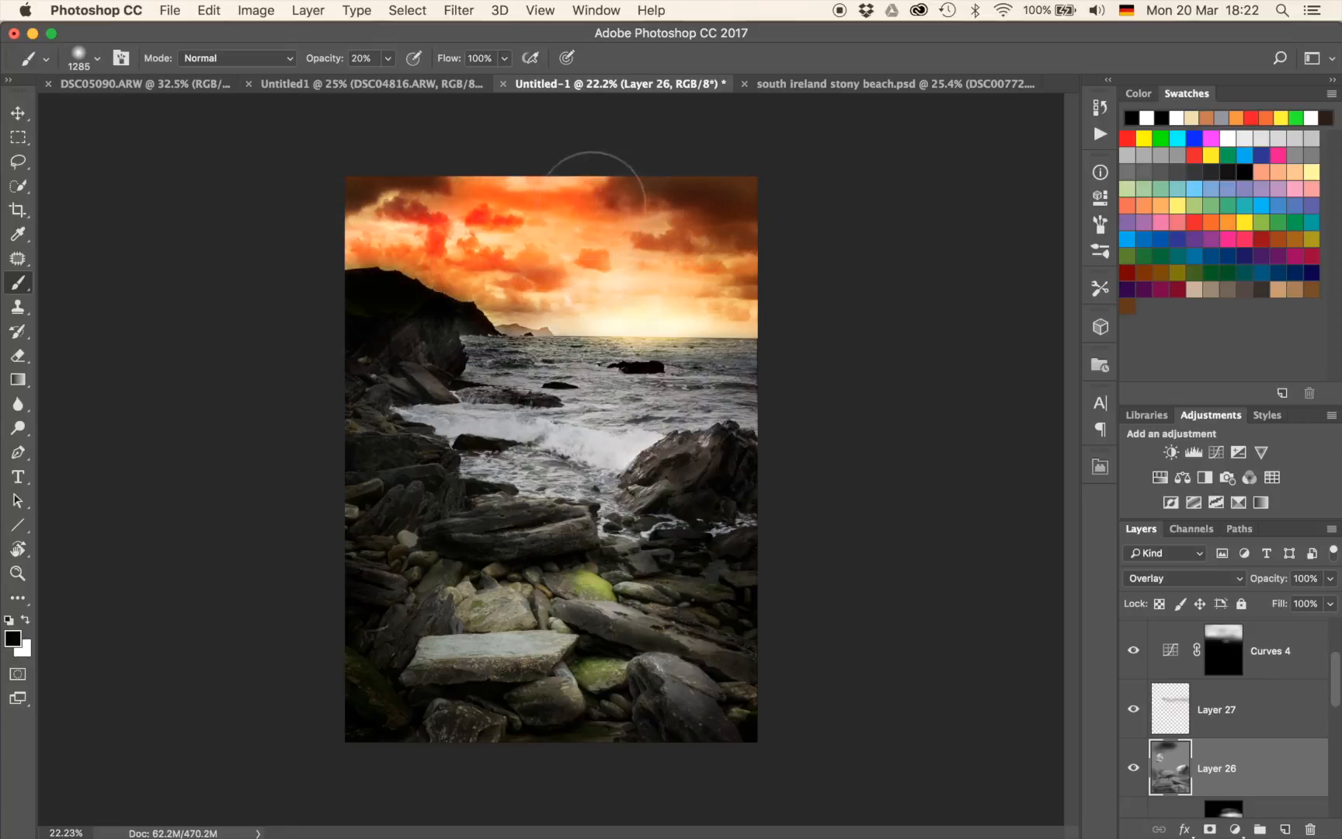
Try burning the dark clouds in the sky's upper right with a 1285 px black brush at 20% opacity, and undo those strokes.
drag(596, 205, 703, 191)
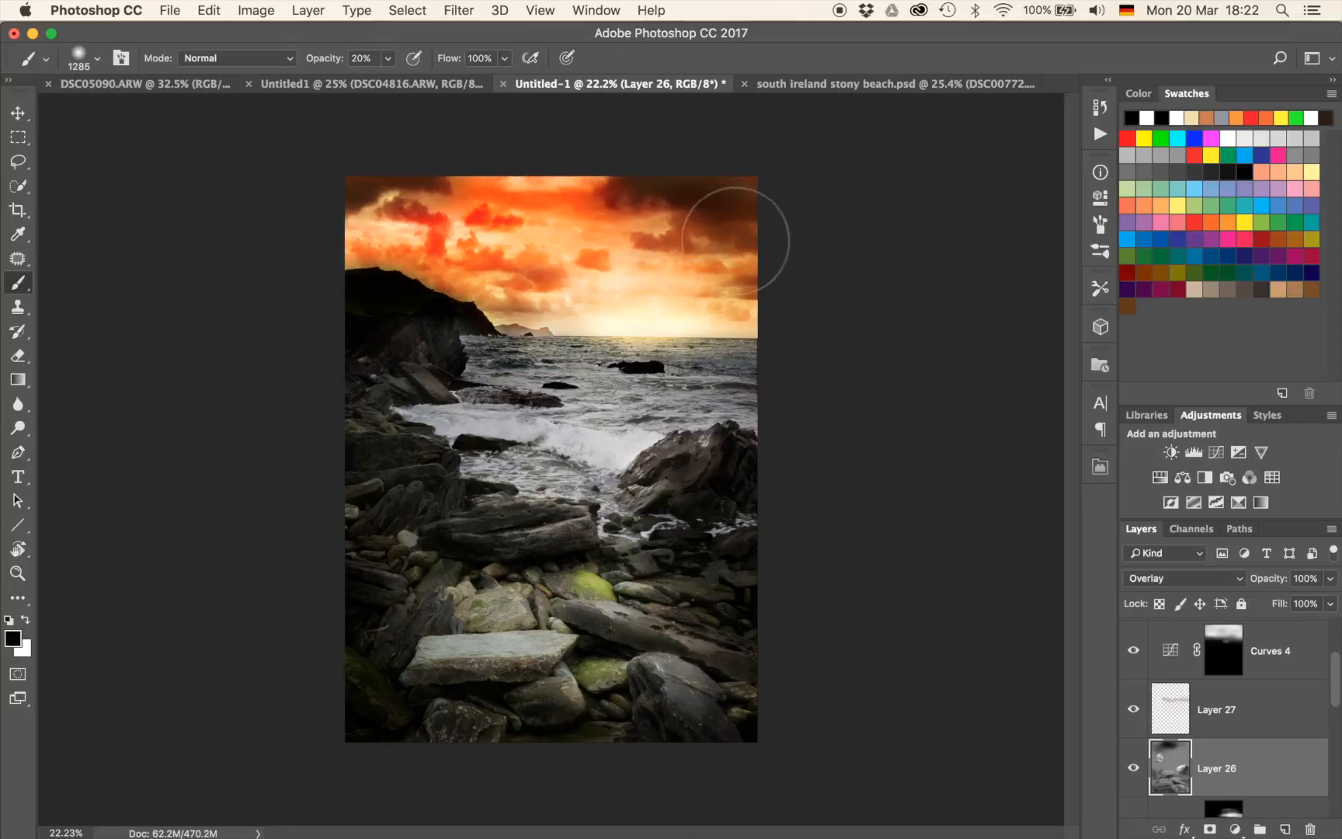
key(alt+super+z)
key(alt+super+z)
key(alt+super+z)
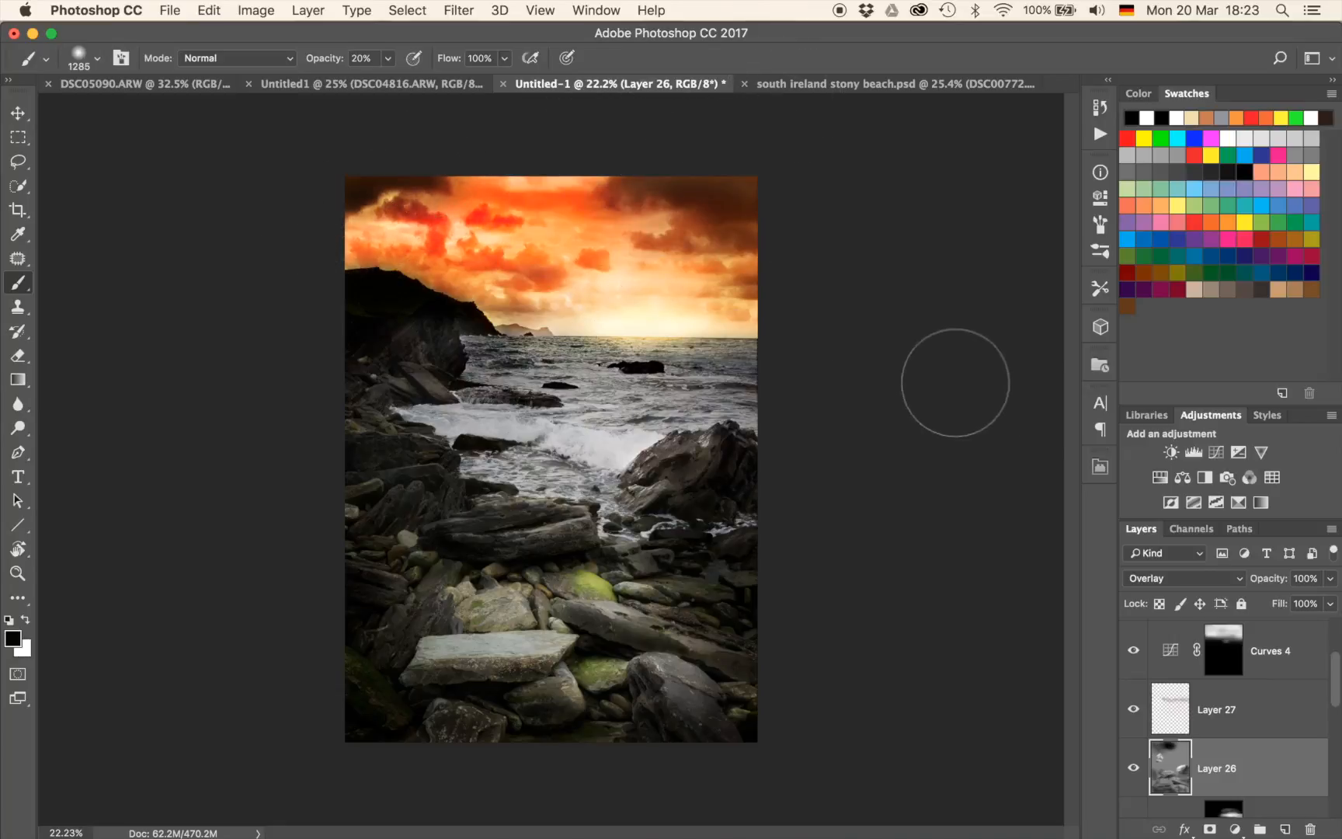
Delete the hidden brightening Curves layer above the yellow Color tint layer.
scroll(1171, 677, up, 3)
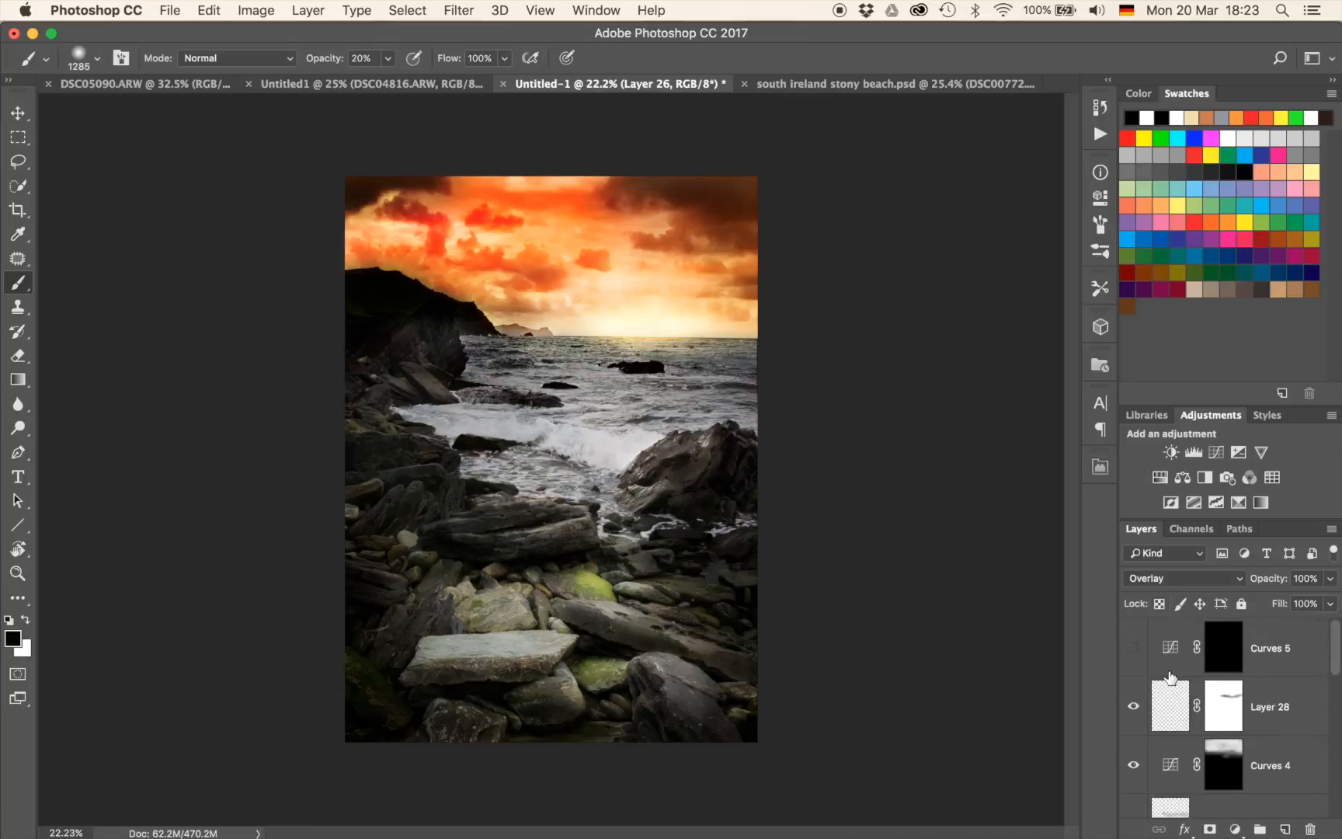
click(1224, 659)
key(BackSpace)
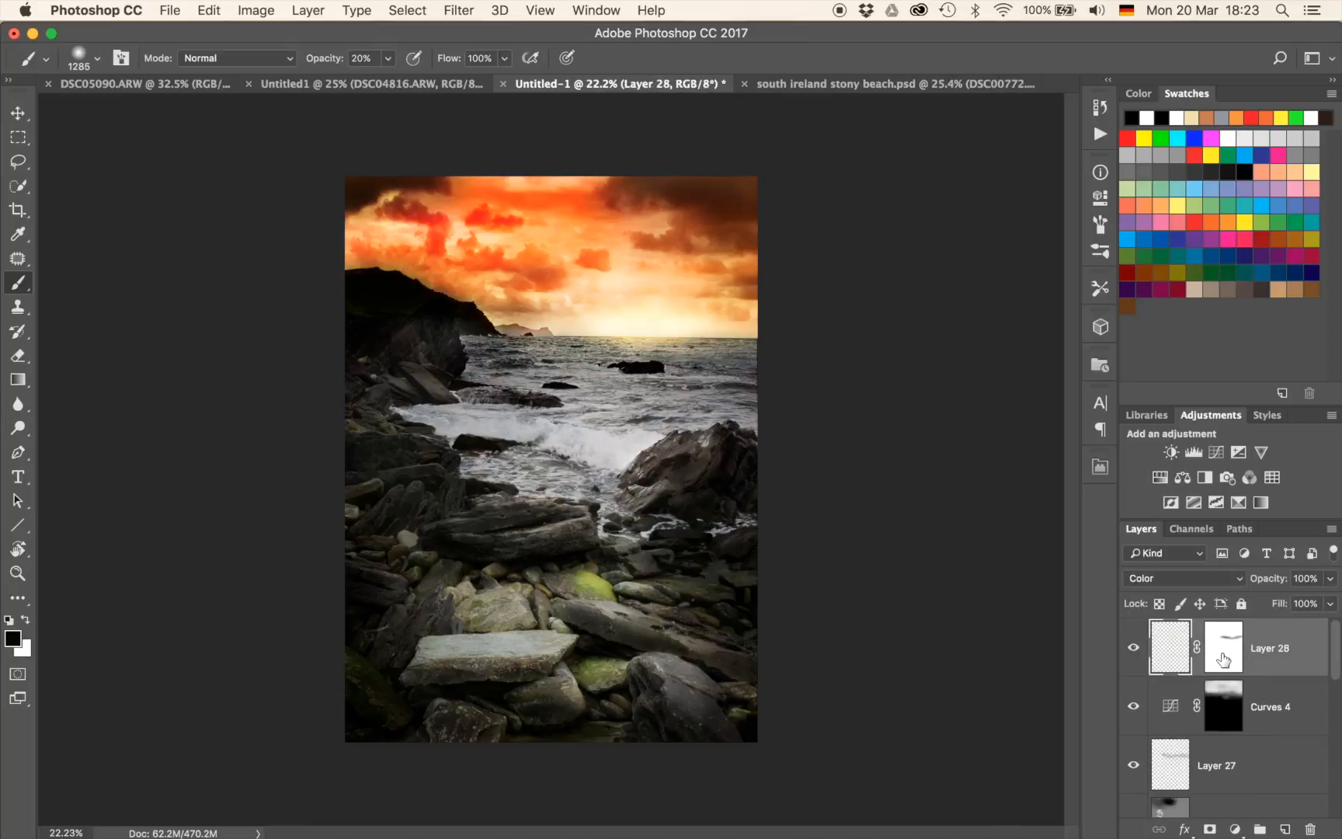
Add a Hue/Saturation layer with hue +1 and saturation -64, and invert its mask to black.
click(1160, 479)
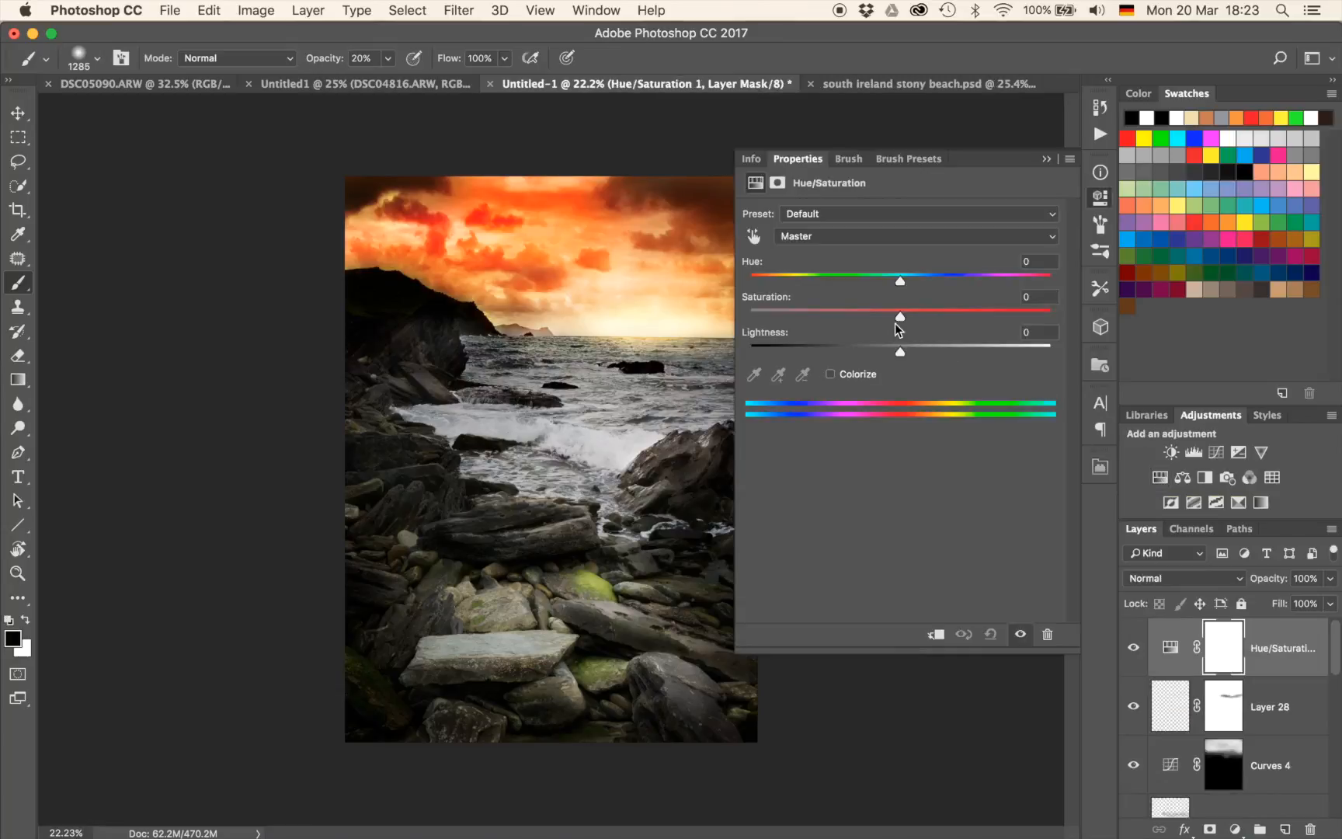
mouse_move(900, 318)
mouse_down()
mouse_move(824, 321)
mouse_move(884, 323)
mouse_up()
mouse_move(899, 281)
mouse_down()
mouse_move(923, 282)
mouse_move(884, 281)
mouse_move(919, 286)
mouse_up()
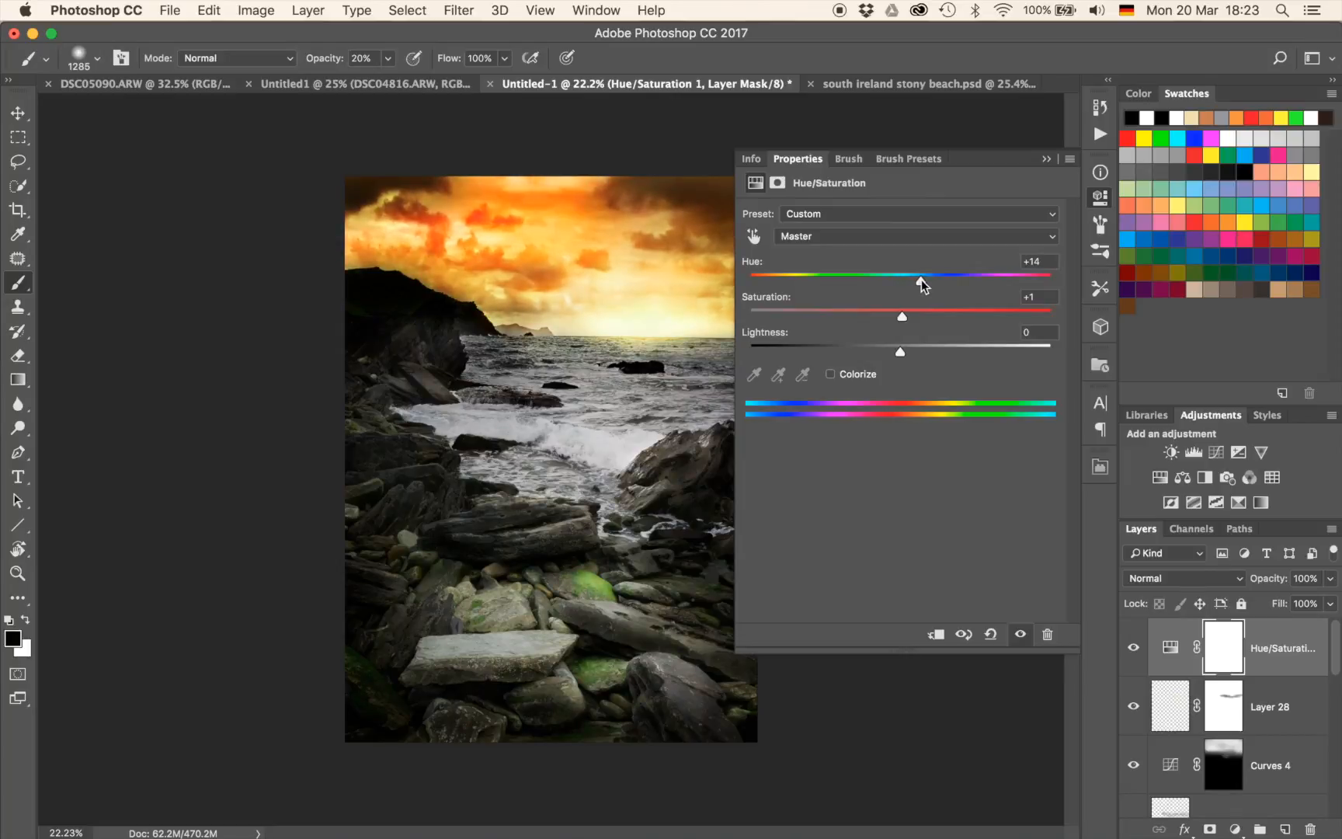
mouse_move(923, 286)
mouse_down()
mouse_move(902, 284)
mouse_move(921, 287)
mouse_up()
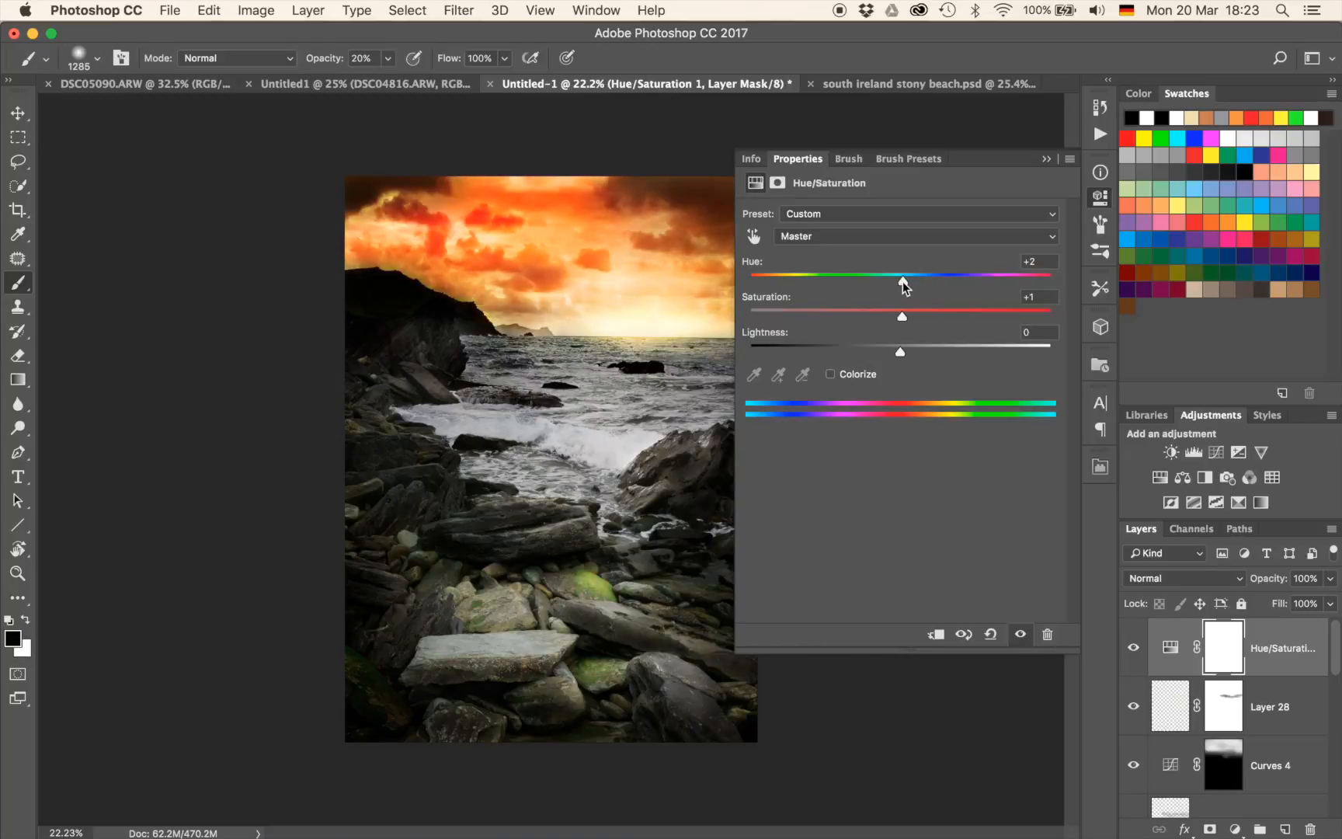
drag(904, 285, 912, 287)
drag(869, 310, 818, 314)
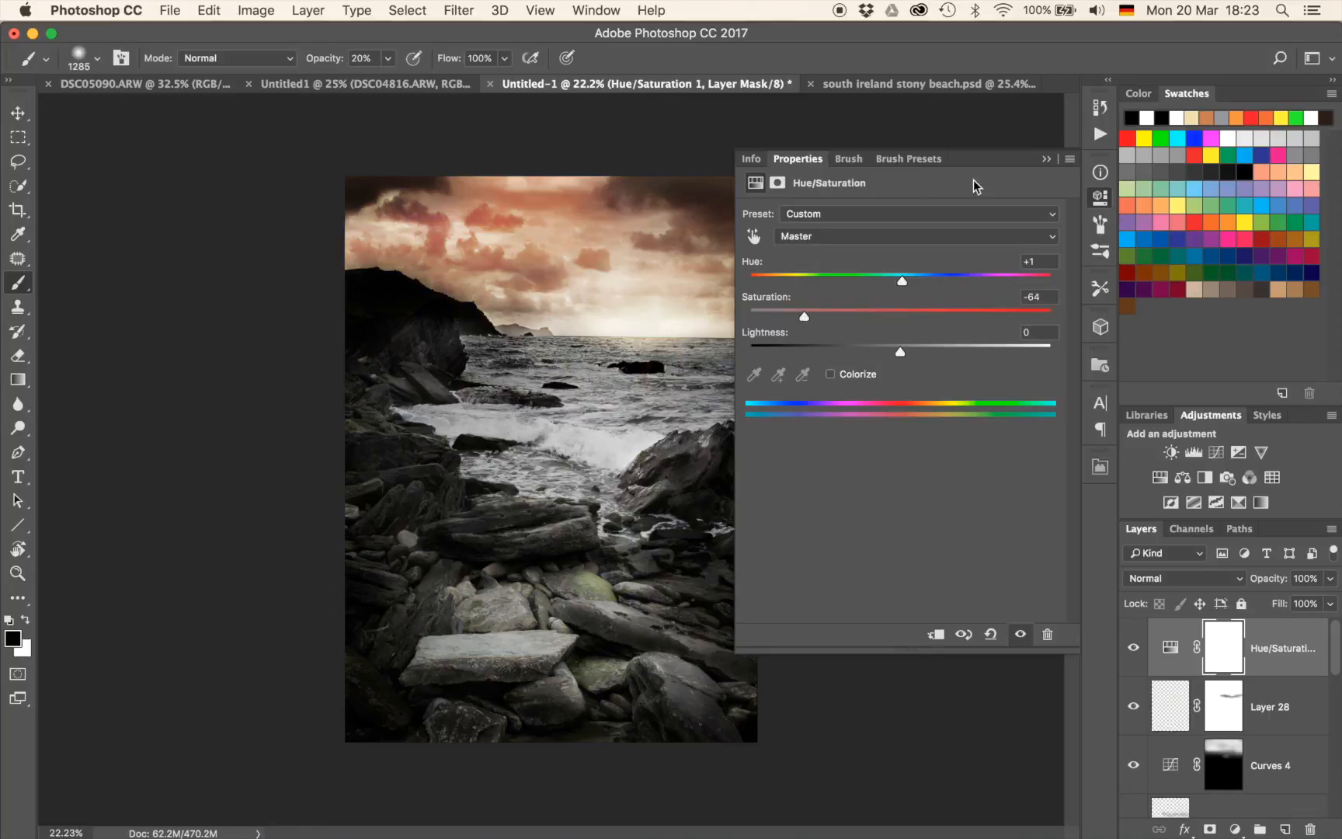
click(1046, 159)
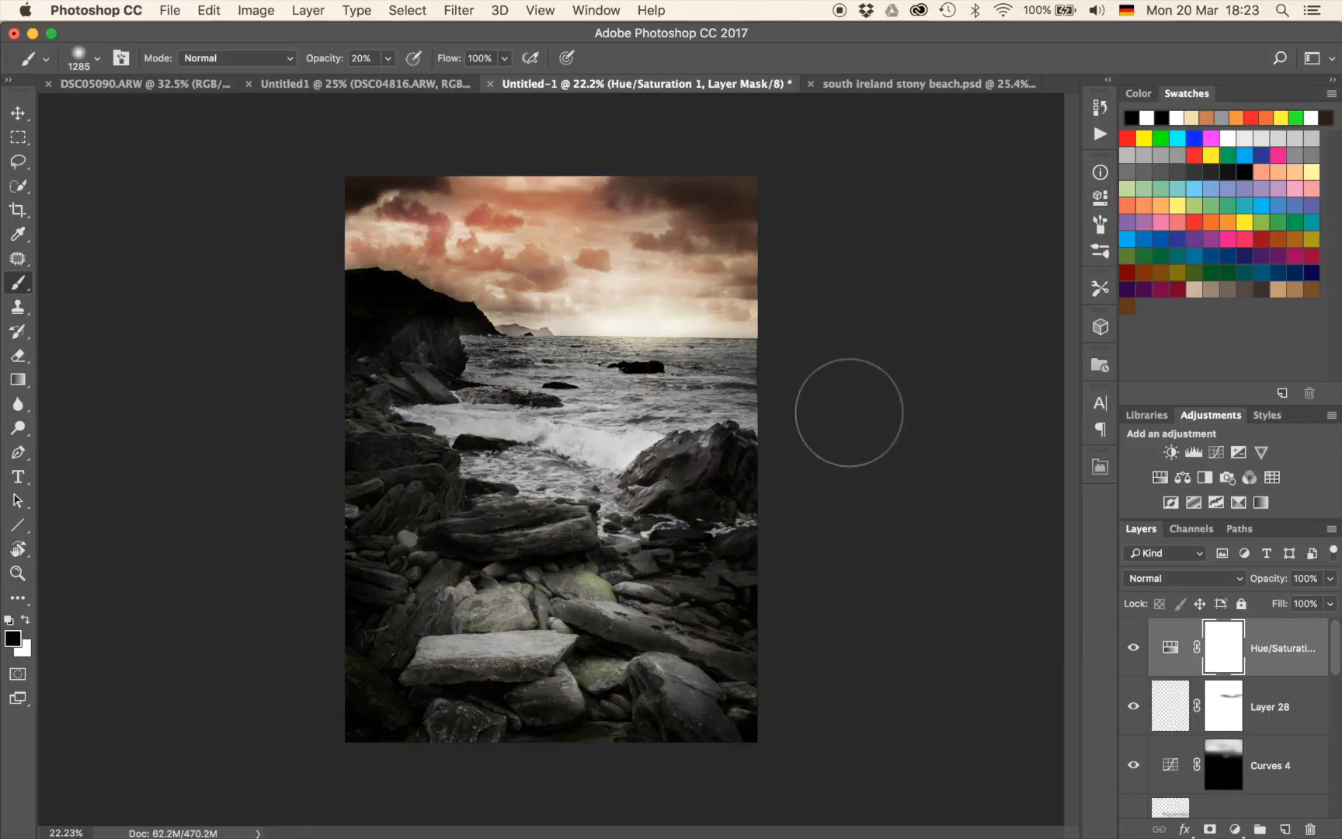
key(super+i)
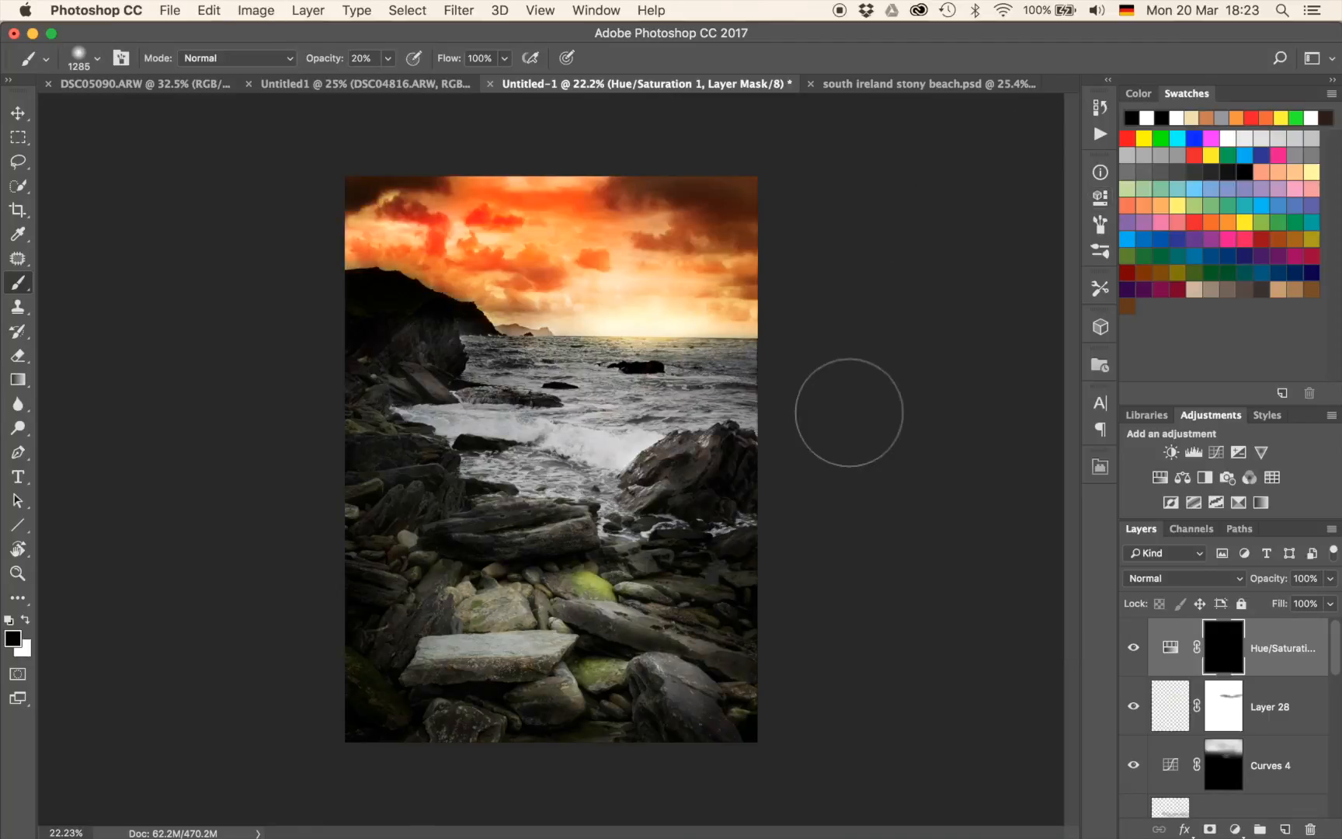
Paint white at 20% opacity on the Hue/Saturation mask to desaturate the upper and left sky, and compare with the layer hidden.
key(x)
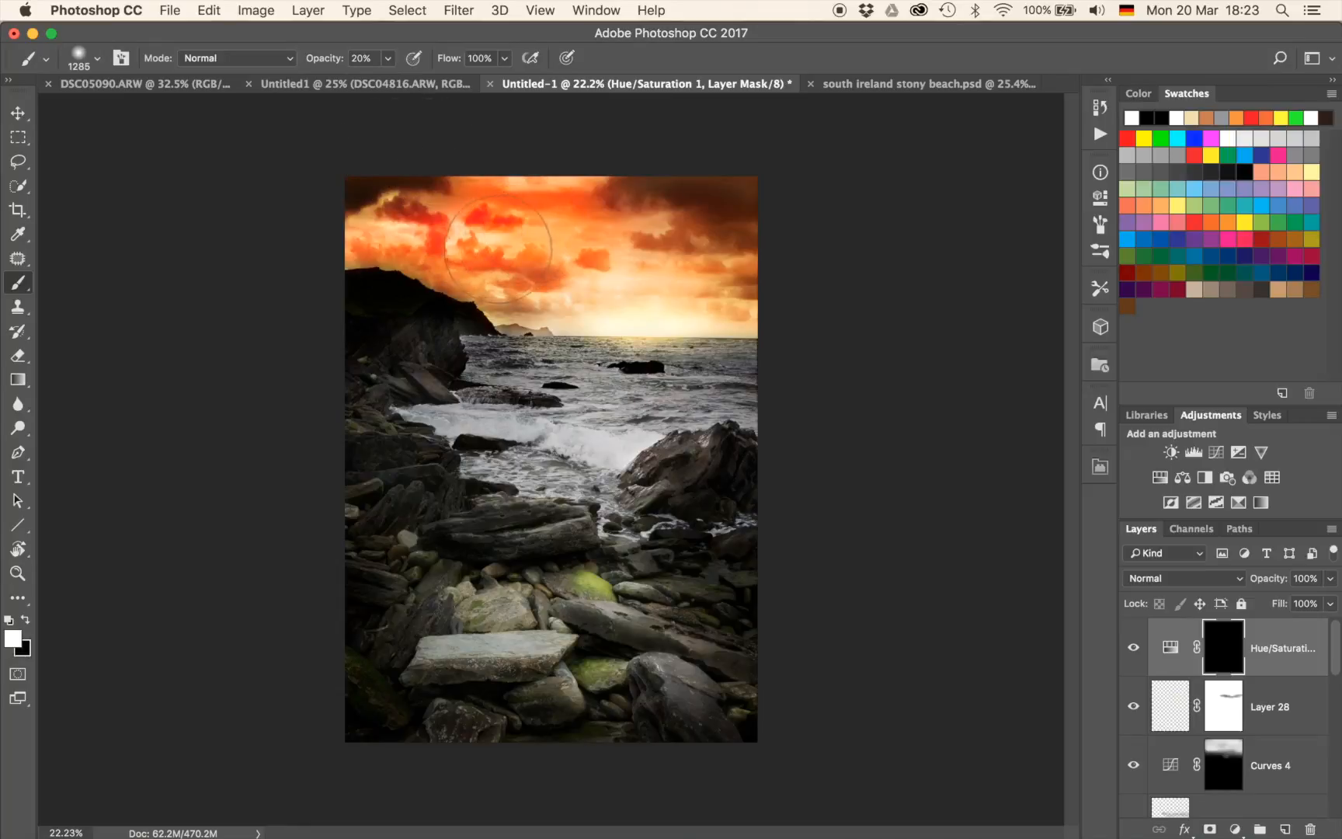
mouse_move(360, 242)
mouse_down()
mouse_move(497, 225)
mouse_move(460, 198)
mouse_move(494, 165)
mouse_move(626, 162)
mouse_move(568, 233)
mouse_move(443, 269)
mouse_up()
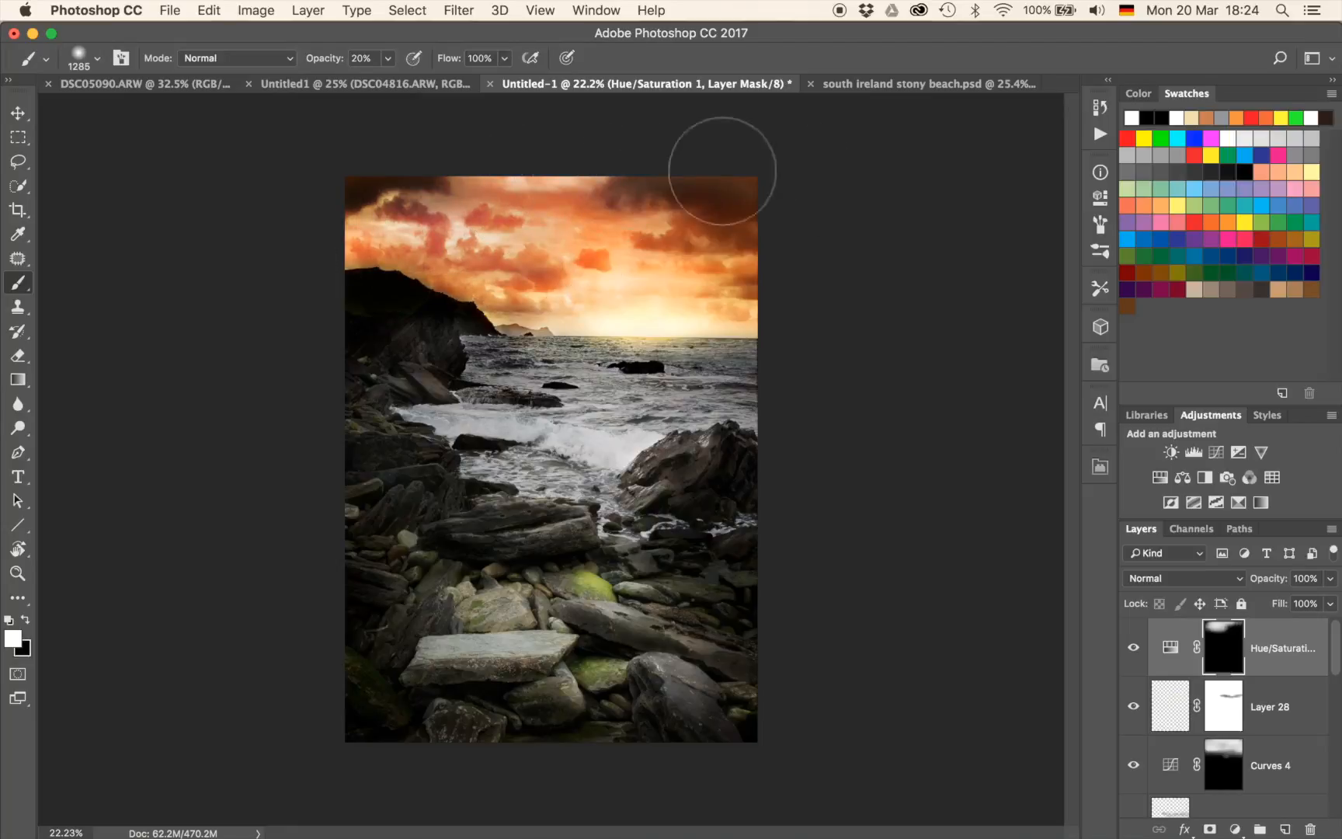
drag(664, 202, 704, 187)
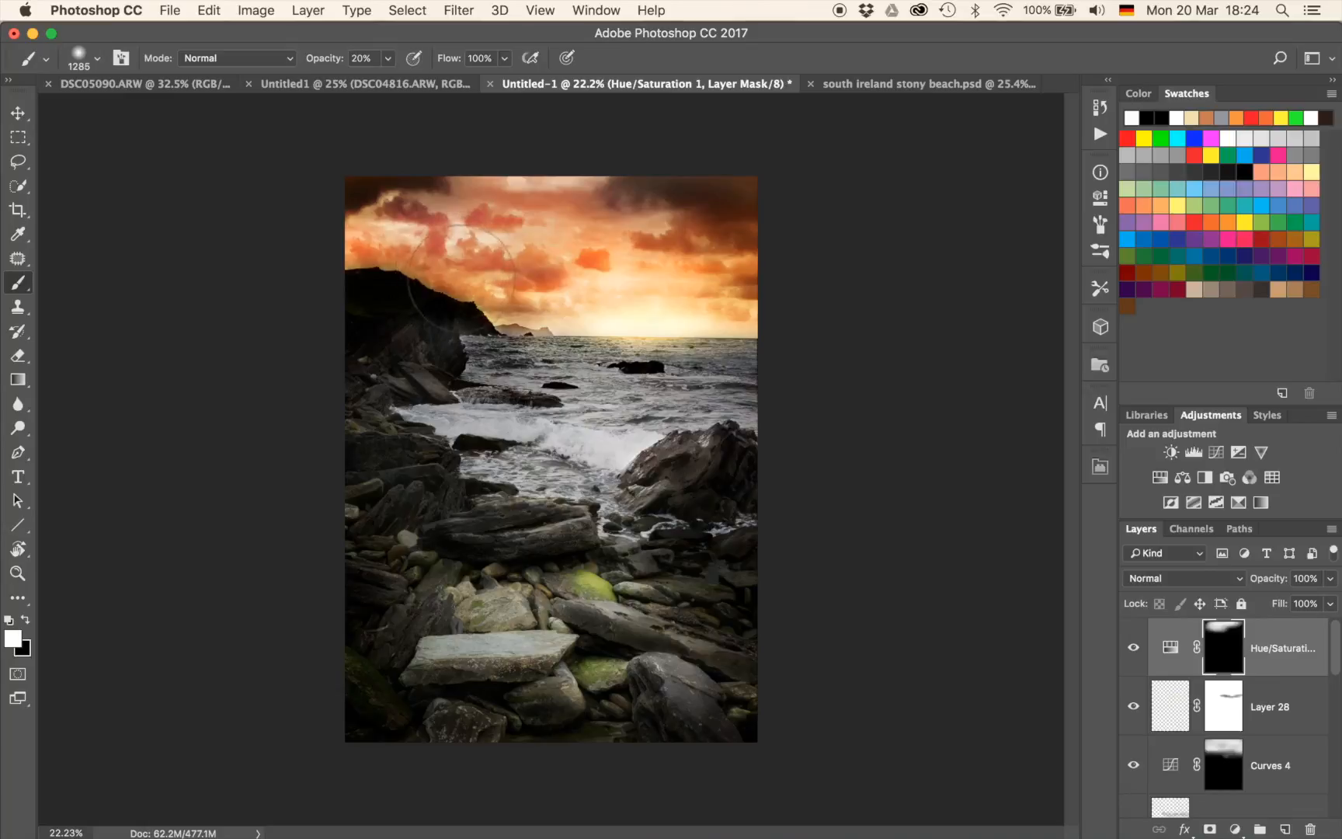
drag(430, 272, 412, 272)
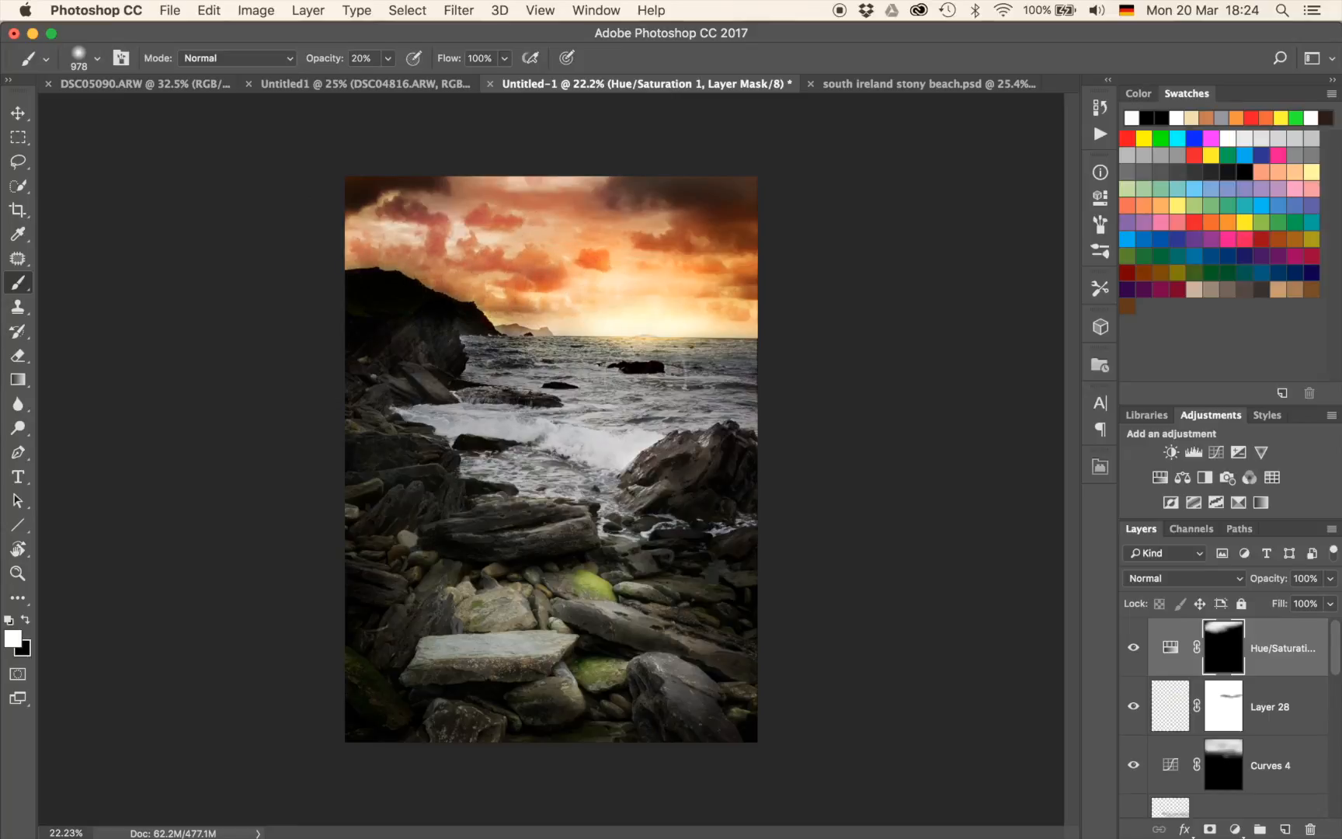
click(1134, 647)
click(1134, 648)
Try a hue shift of +7 on a second Hue/Saturation layer, and delete that layer.
click(1158, 477)
mouse_move(892, 271)
mouse_down()
mouse_move(924, 288)
mouse_move(911, 287)
mouse_up()
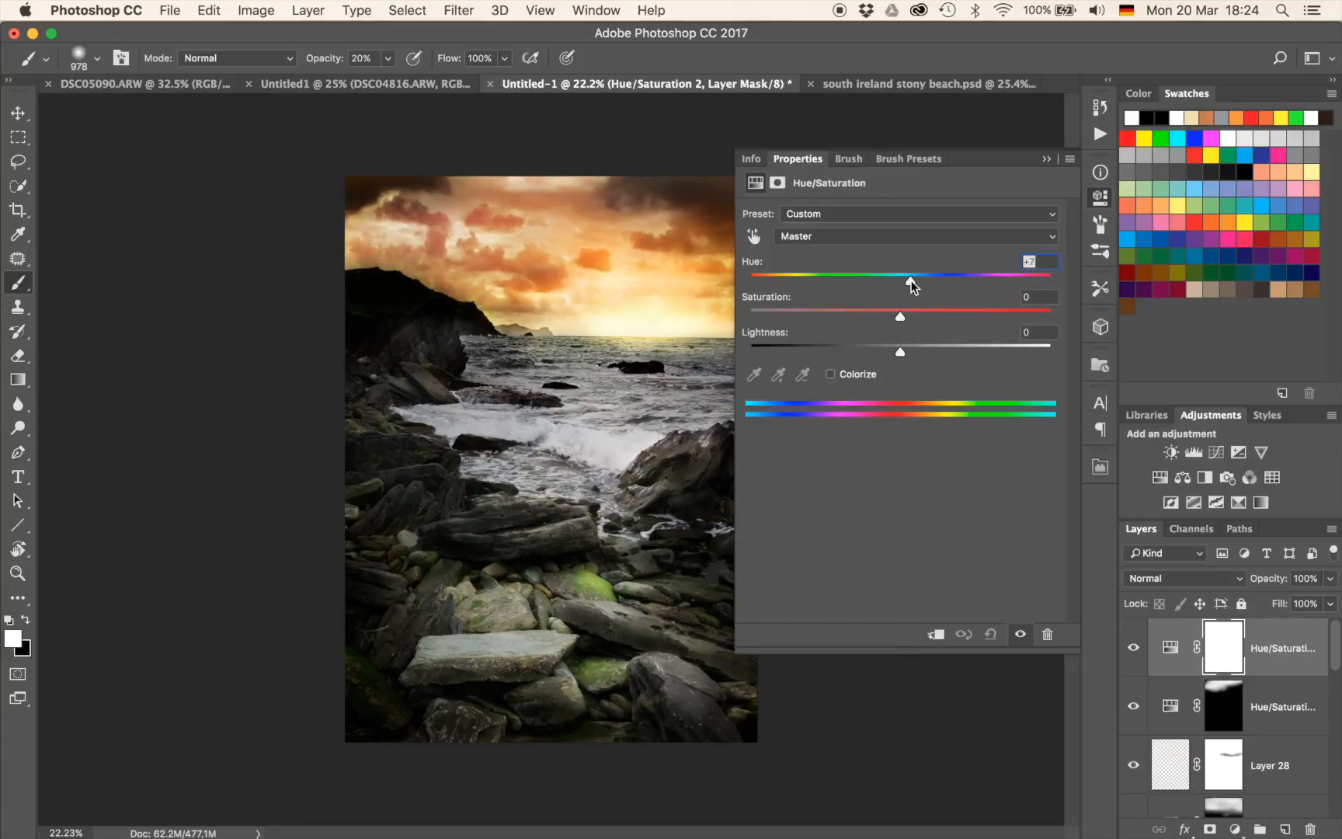
drag(911, 280, 901, 280)
click(1046, 158)
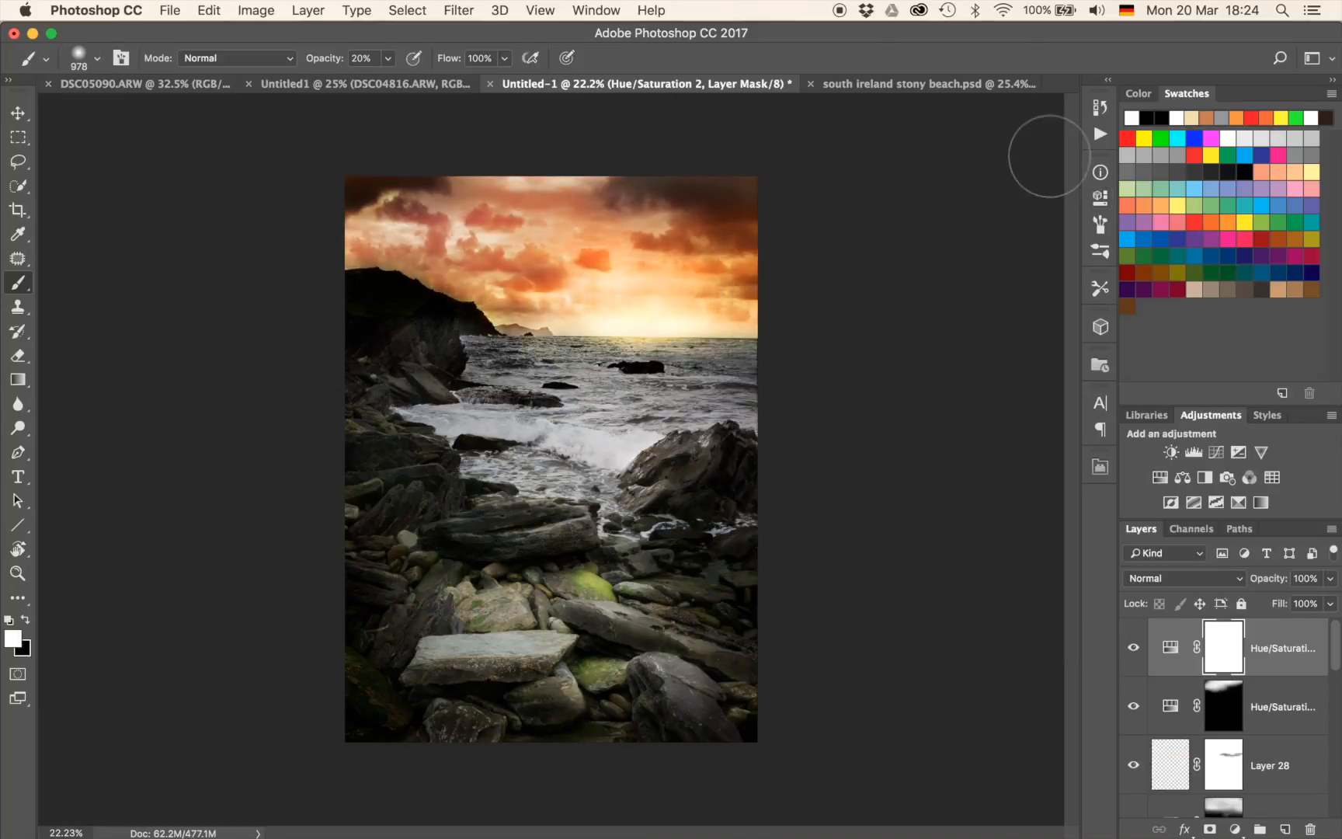
key(BackSpace)
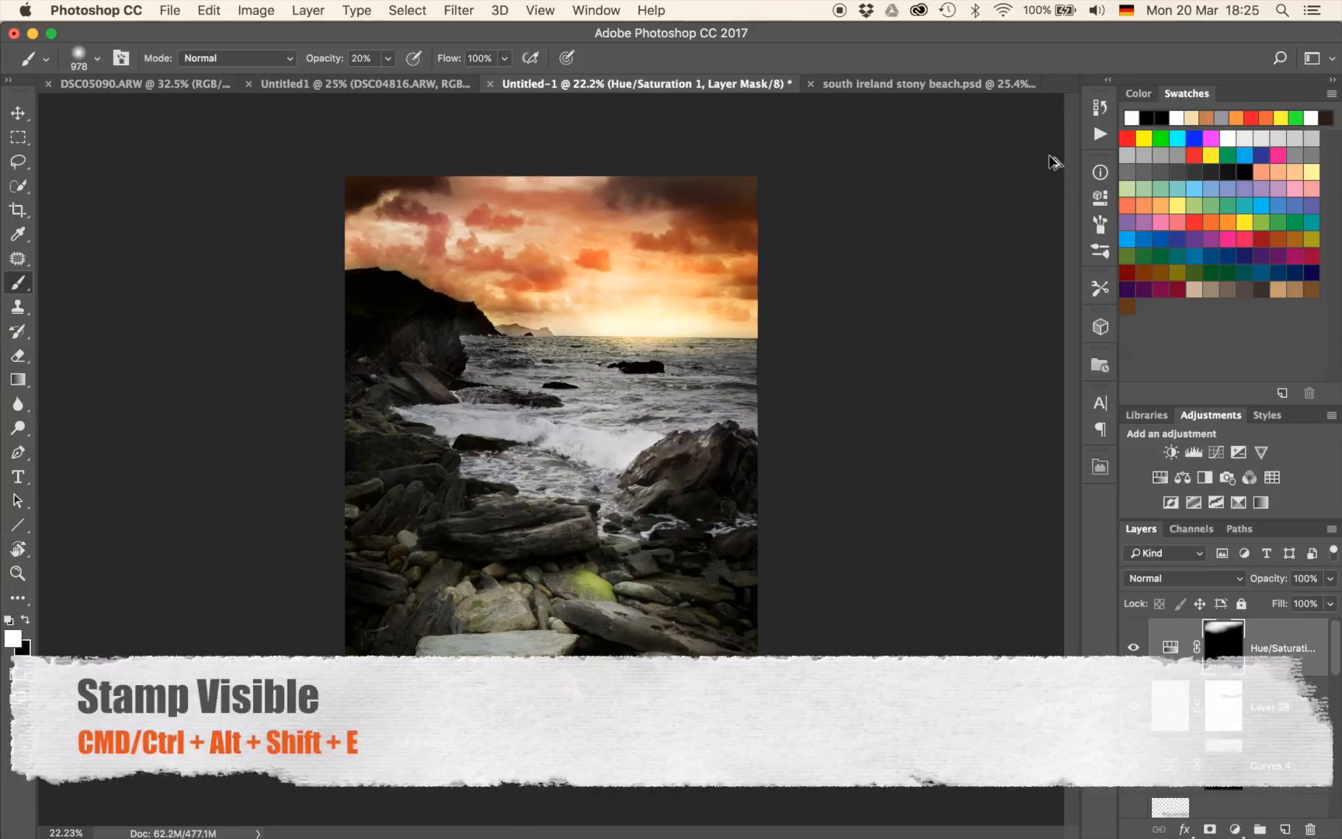
Stamp all visible layers into a new top layer and open it in the Color Efex Pro 4 filter.
key(super+alt+shift+e)
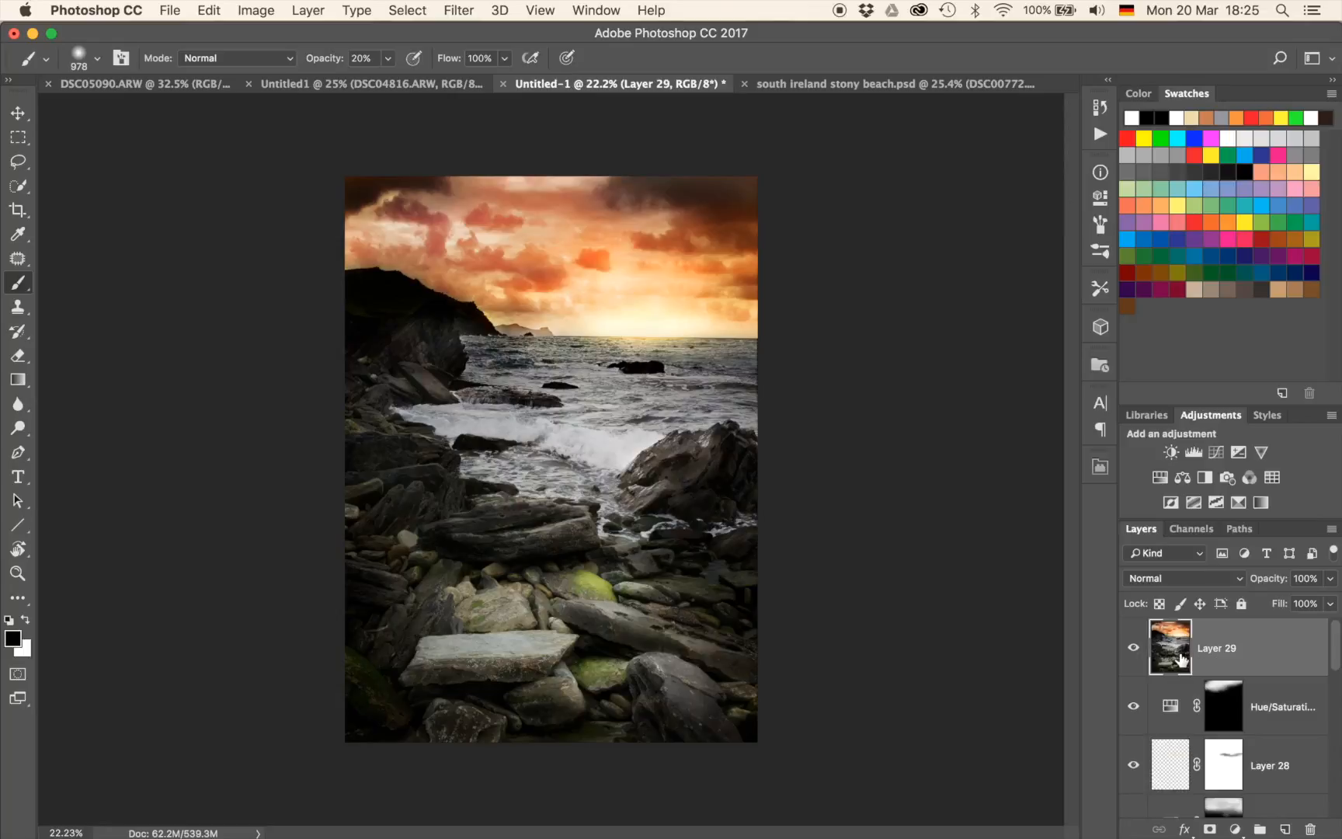
click(459, 10)
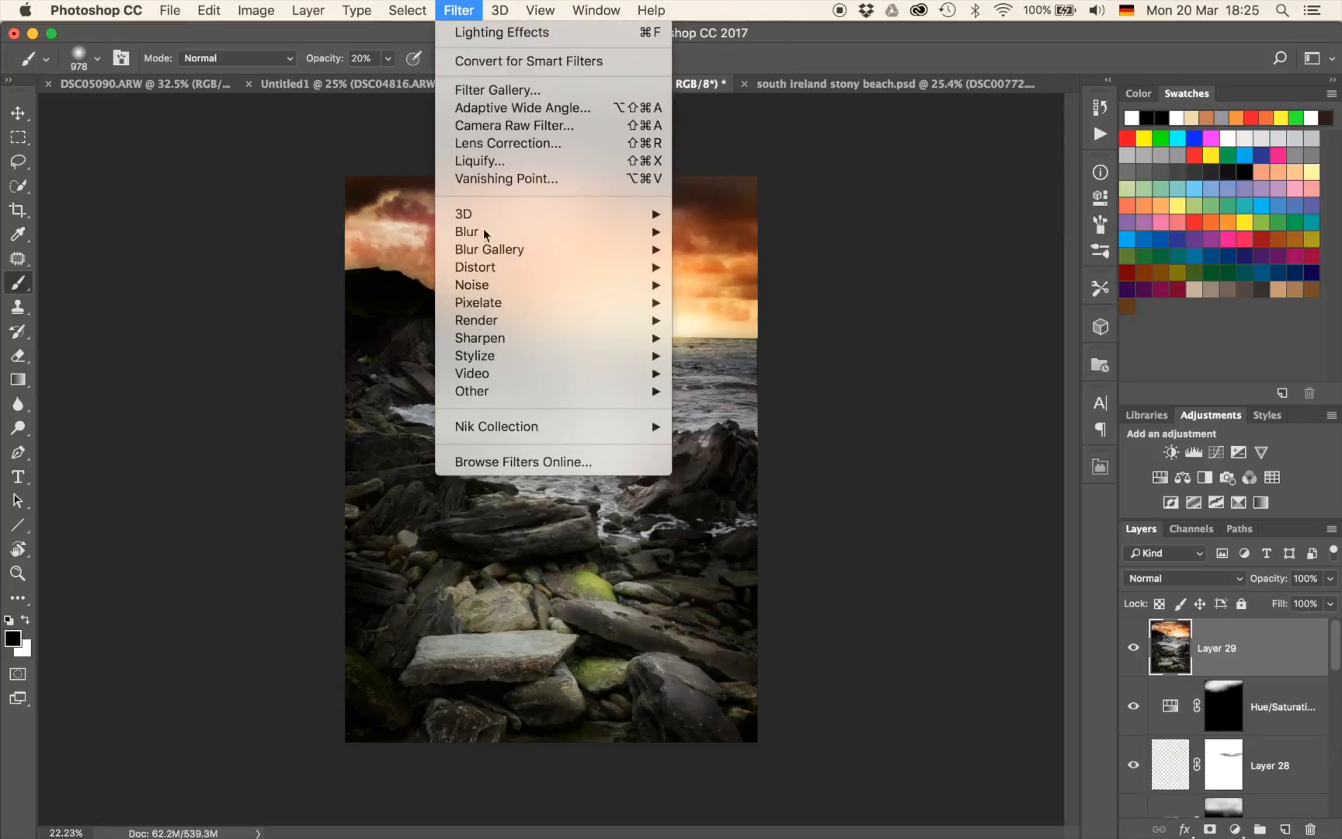
mouse_move(528, 426)
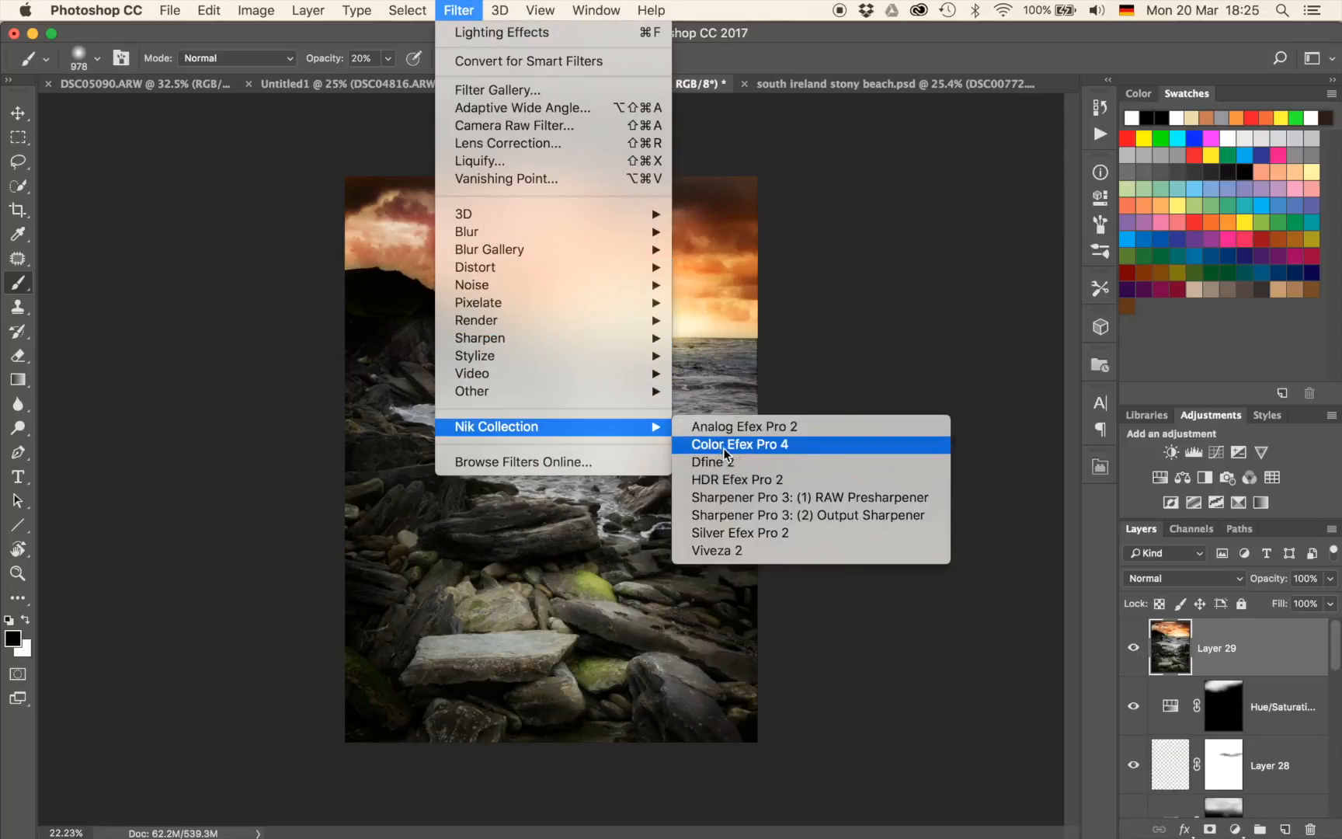
click(722, 446)
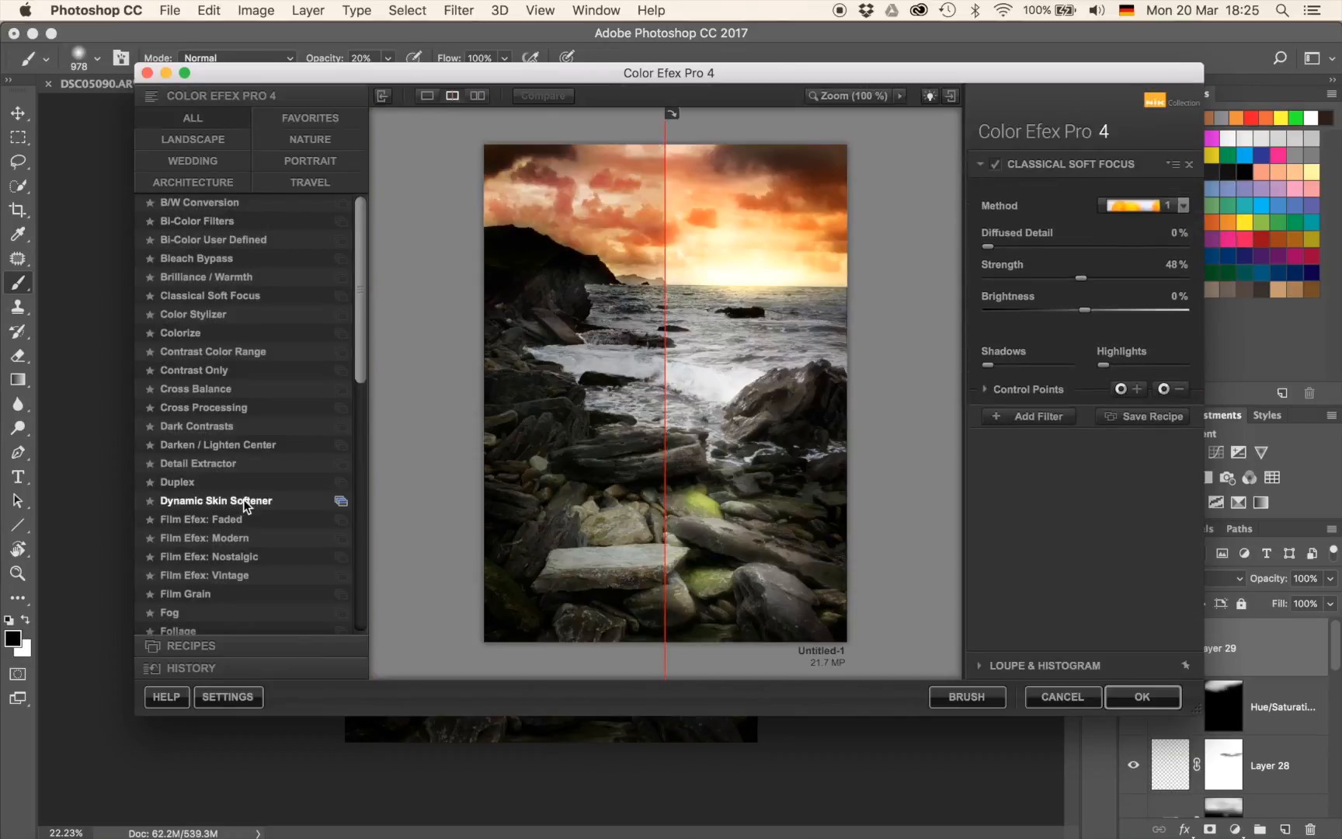
Try the Darken / Lighten Center filter with the preview covering the whole image, and look through the filter list.
drag(665, 381, 414, 386)
click(241, 446)
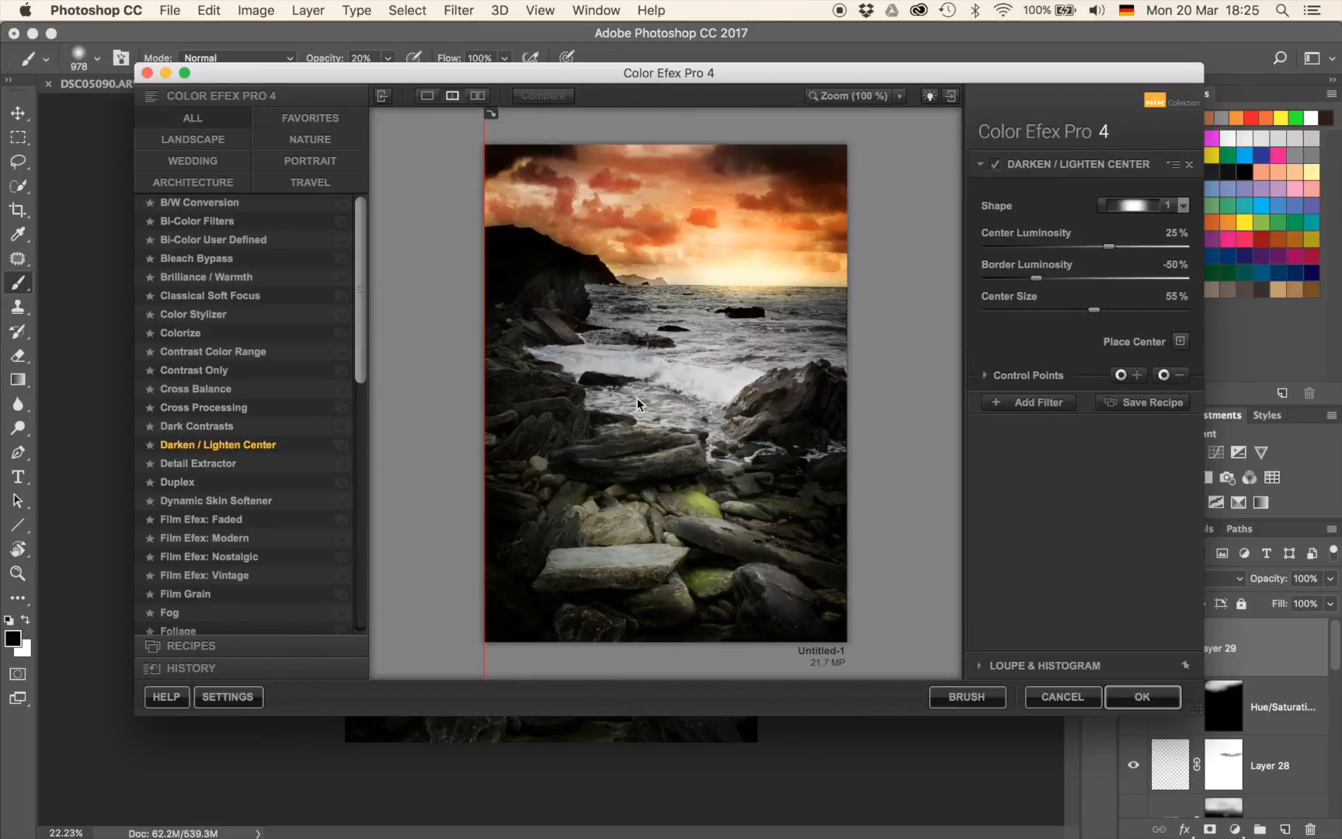
scroll(265, 456, down, 15)
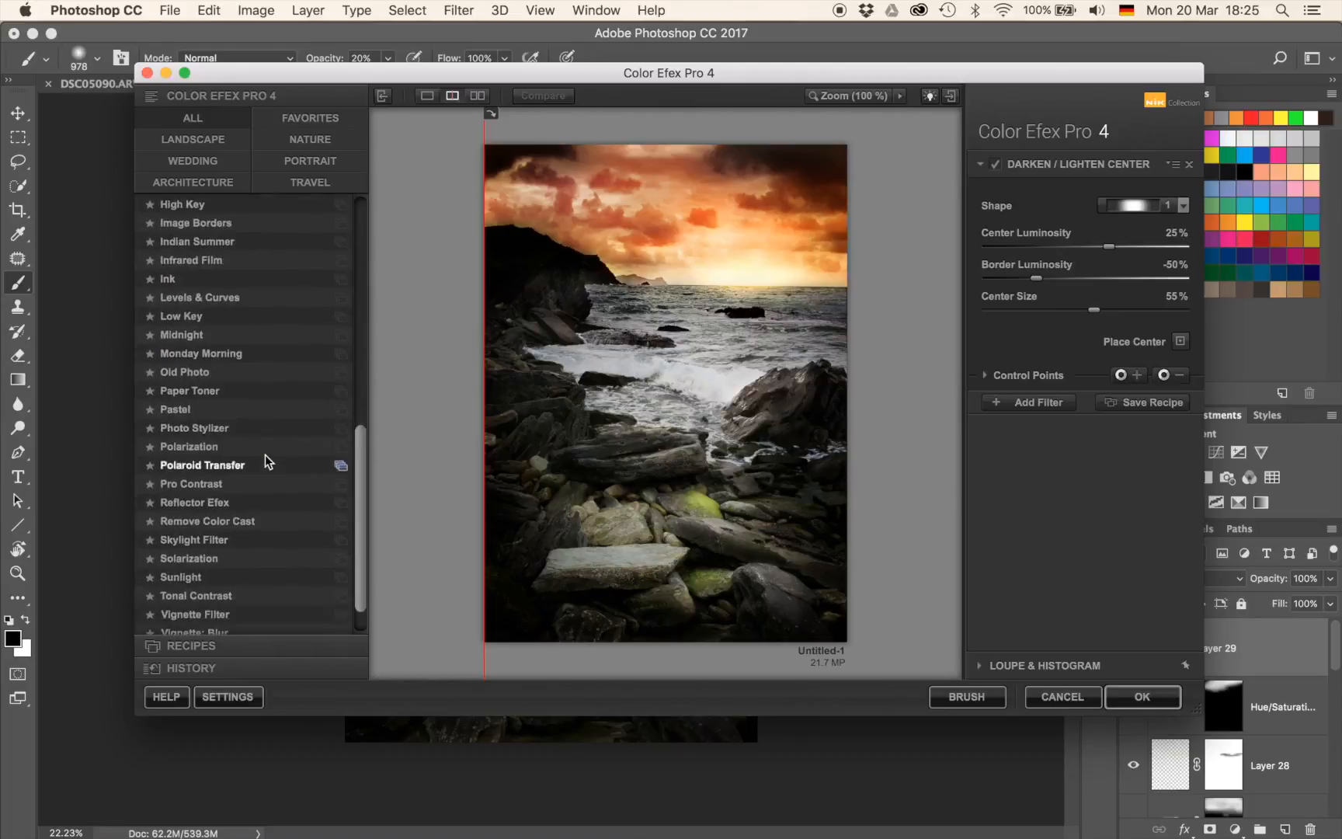
scroll(266, 456, up, 15)
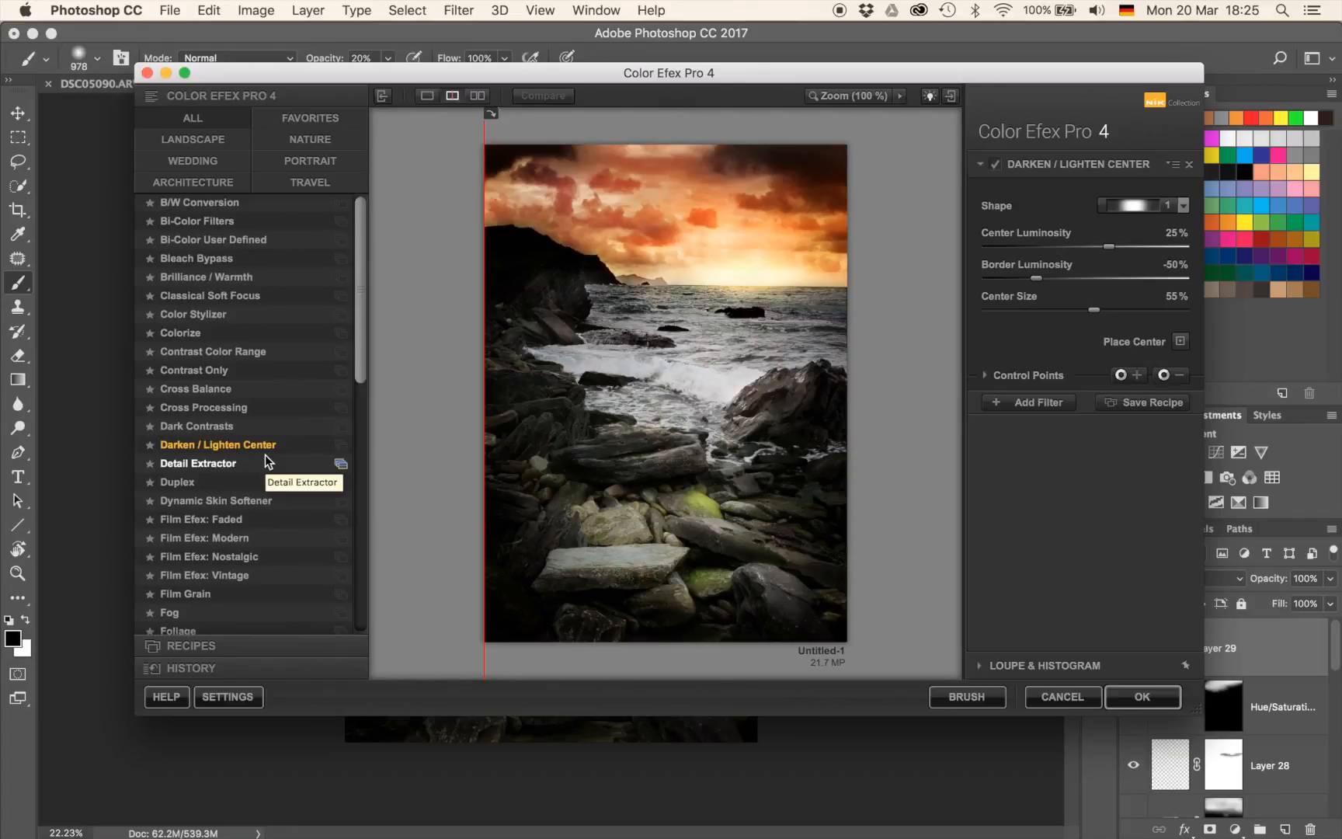
Apply the Classical Soft Focus filter with method 1 and 50% strength to the stamped layer.
click(217, 297)
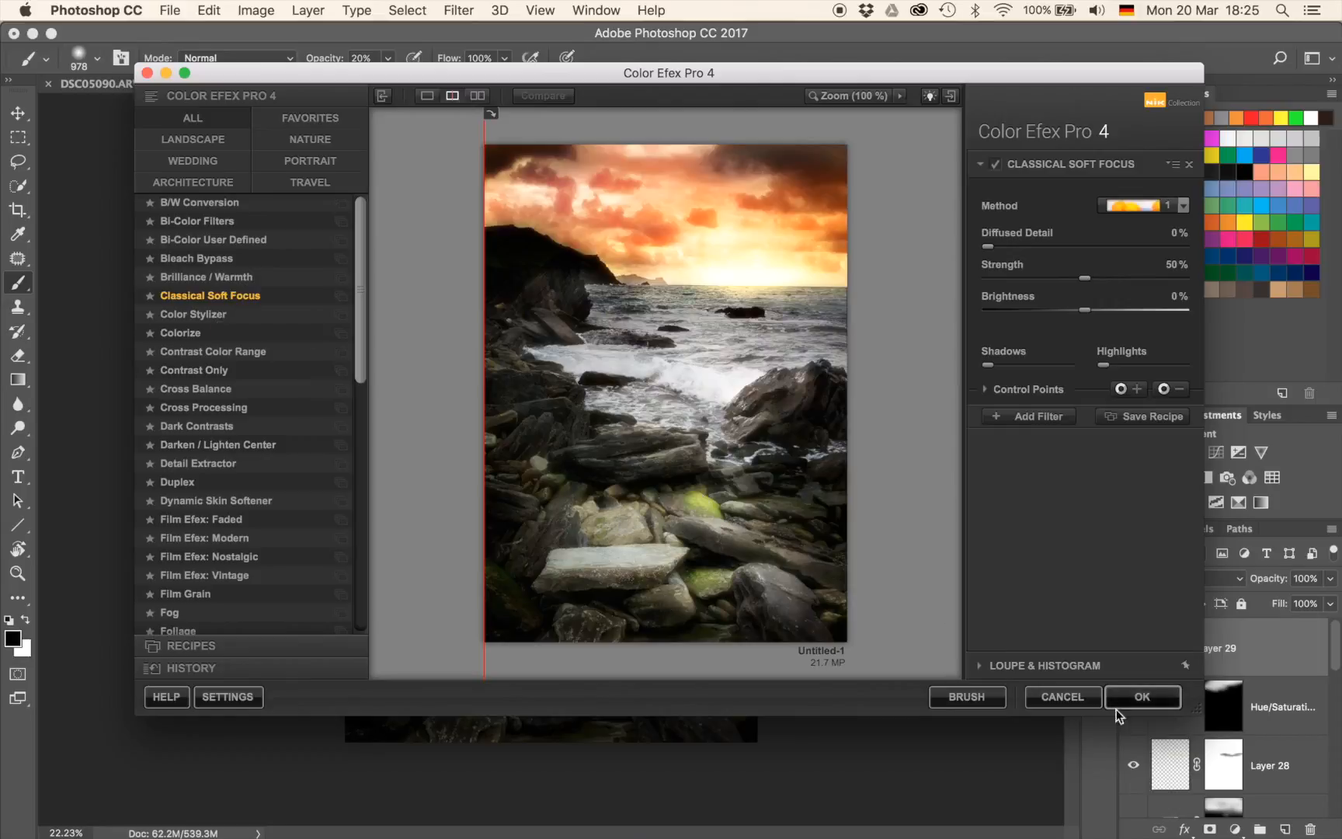
click(1141, 699)
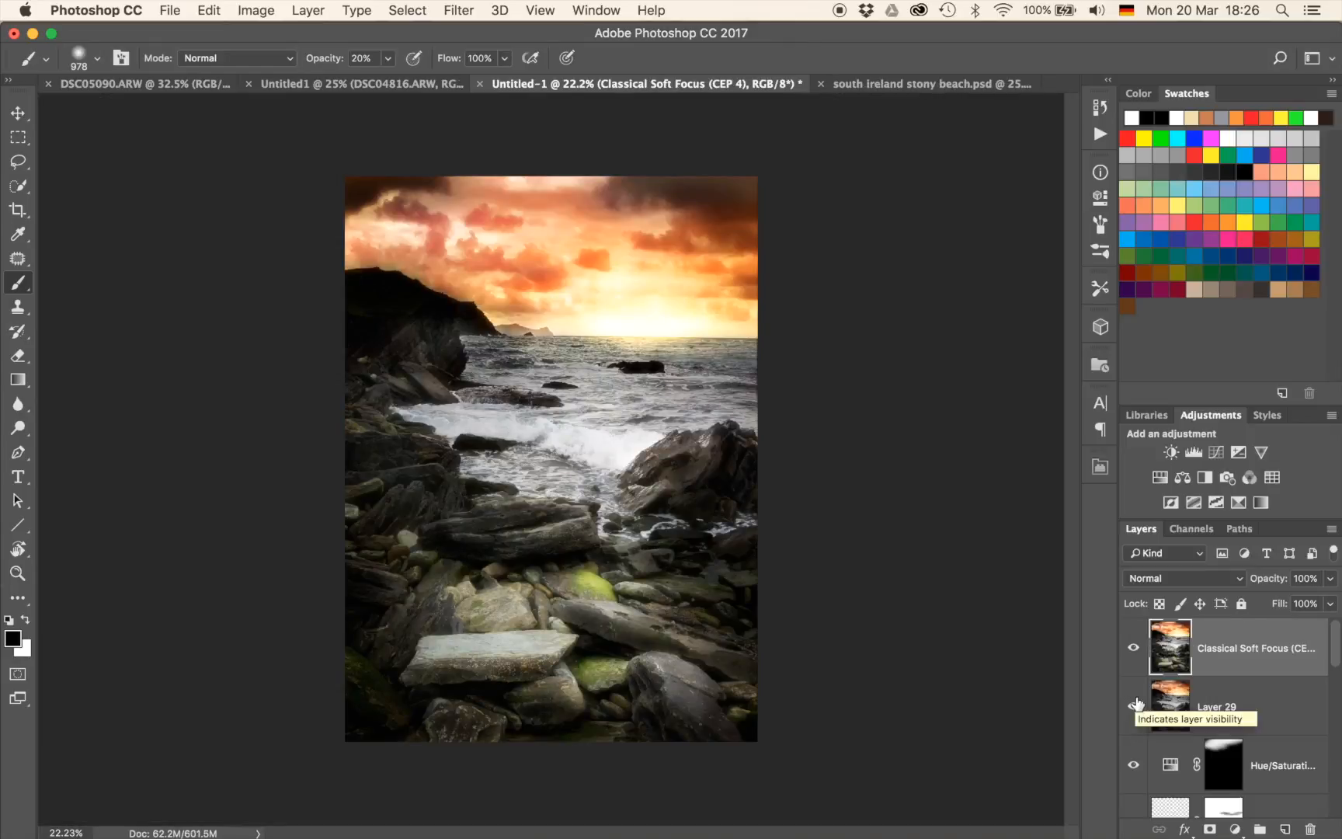
Compare the image with the Classical Soft Focus layer hidden and shown, examining the sky, sea and foreground rocks.
scroll(910, 571, up, 3)
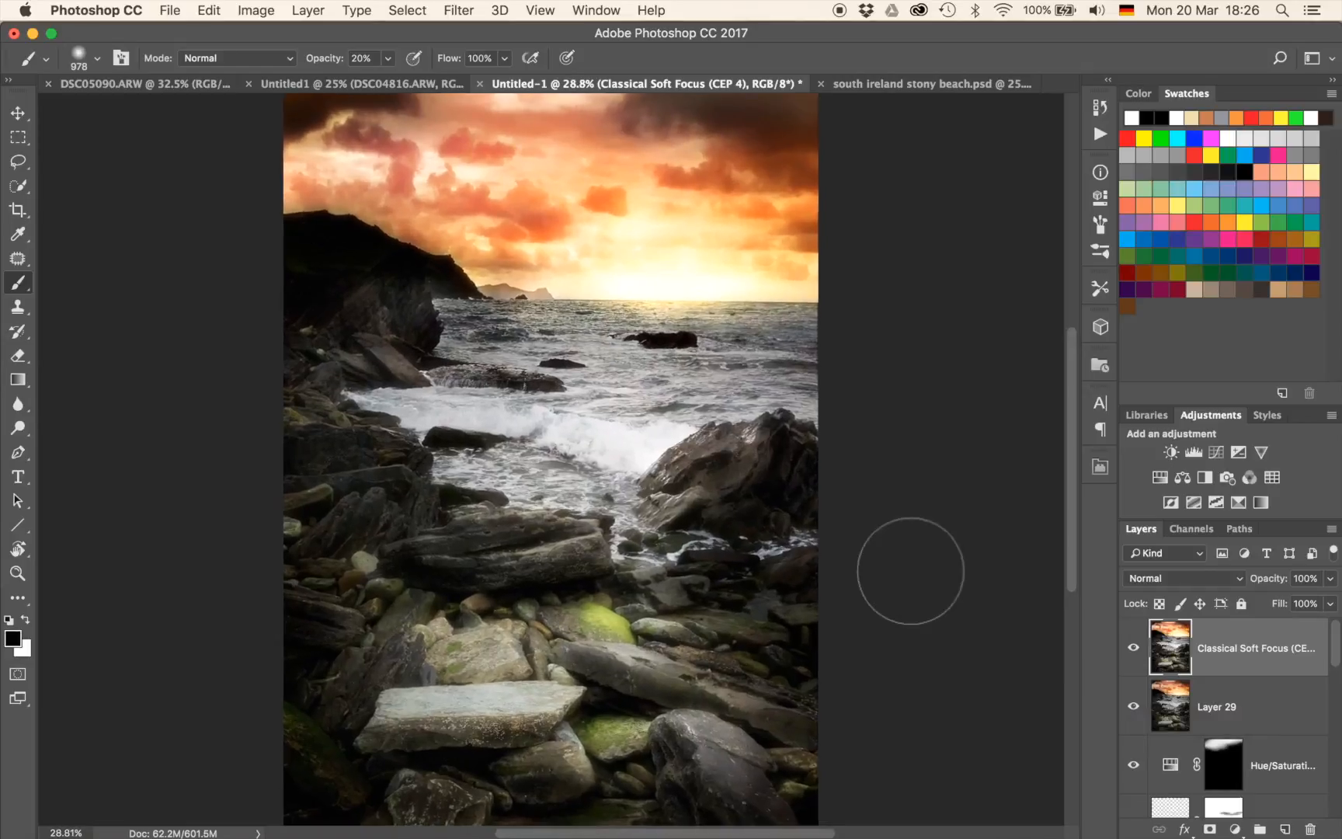
click(1132, 648)
click(1132, 648)
click(1131, 649)
click(1132, 648)
click(1132, 648)
click(1132, 649)
click(1132, 649)
click(1131, 649)
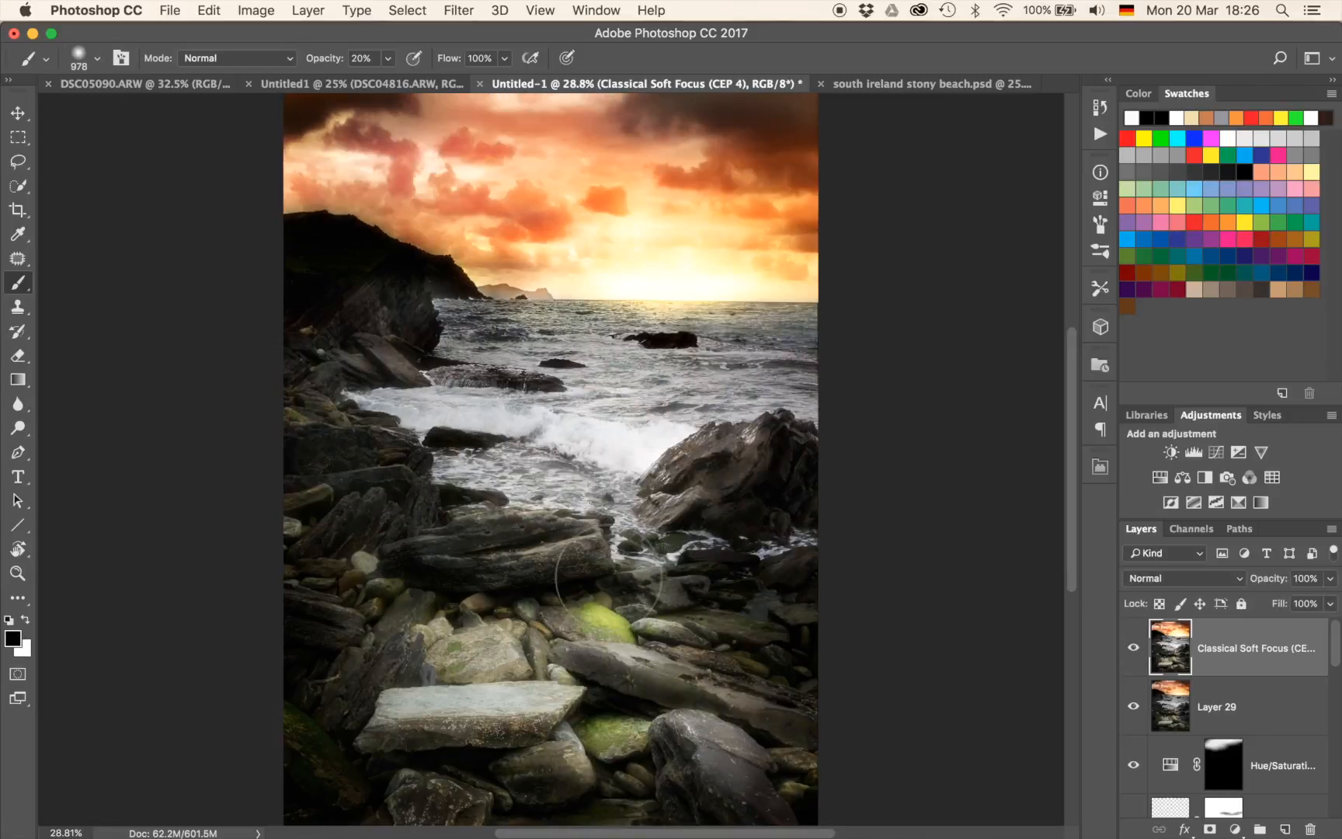
scroll(613, 505, down, 3)
click(1129, 655)
click(1128, 655)
click(1129, 655)
click(1128, 655)
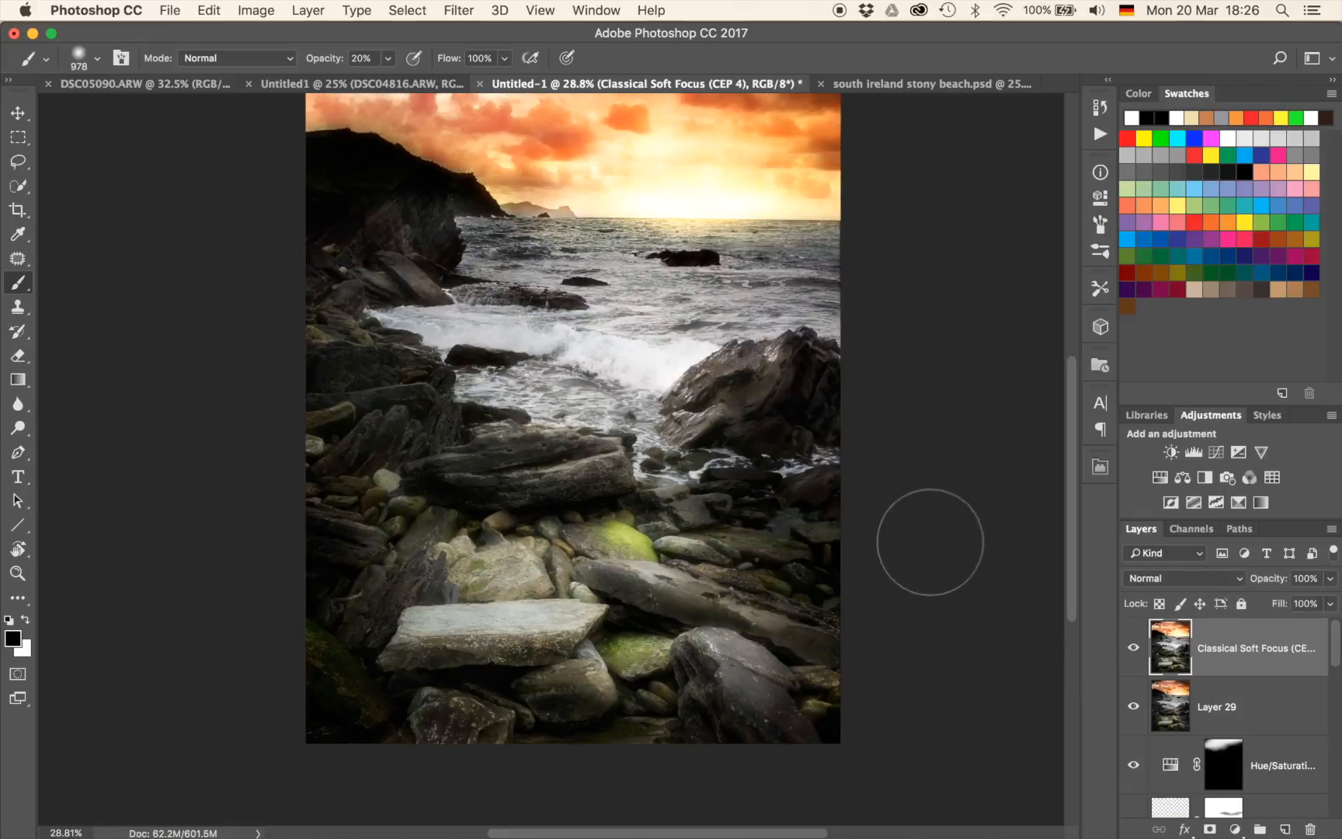
scroll(932, 548, down, 3)
scroll(934, 556, up, 1)
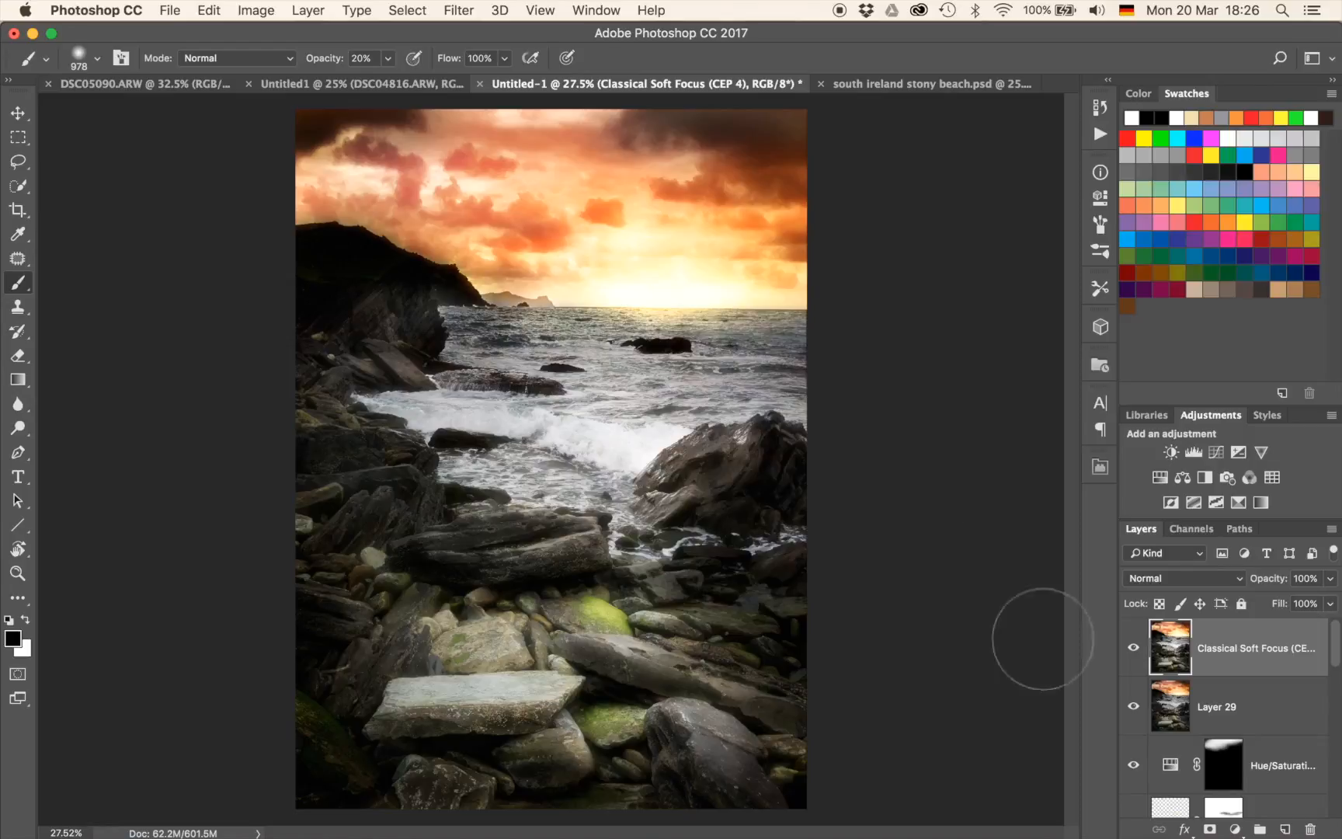
Add a white mask to the Classical Soft Focus layer and paint black at 30% opacity over the foreground rocks and the waves.
click(1208, 829)
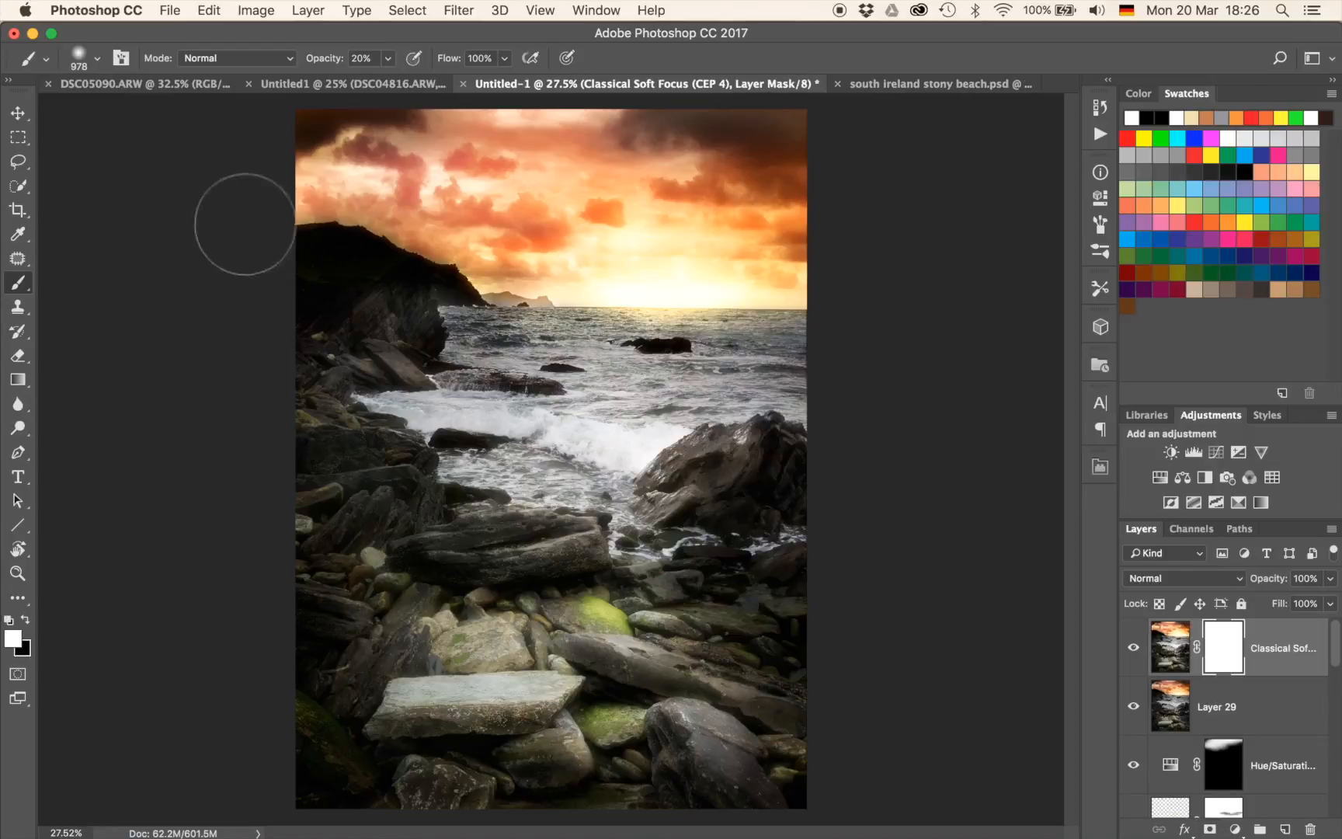
key(x)
key(3)
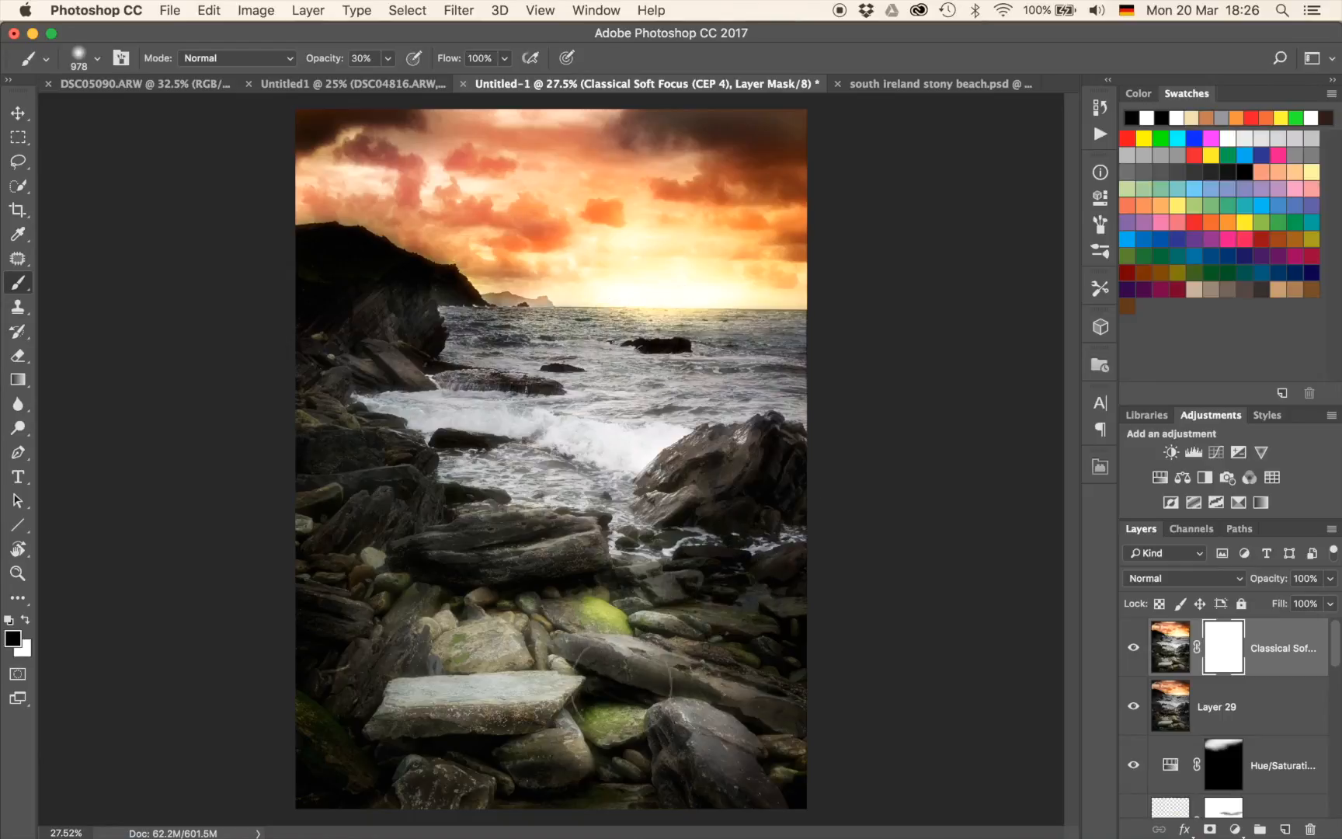
mouse_move(435, 692)
mouse_down()
mouse_move(746, 653)
mouse_move(814, 615)
mouse_up()
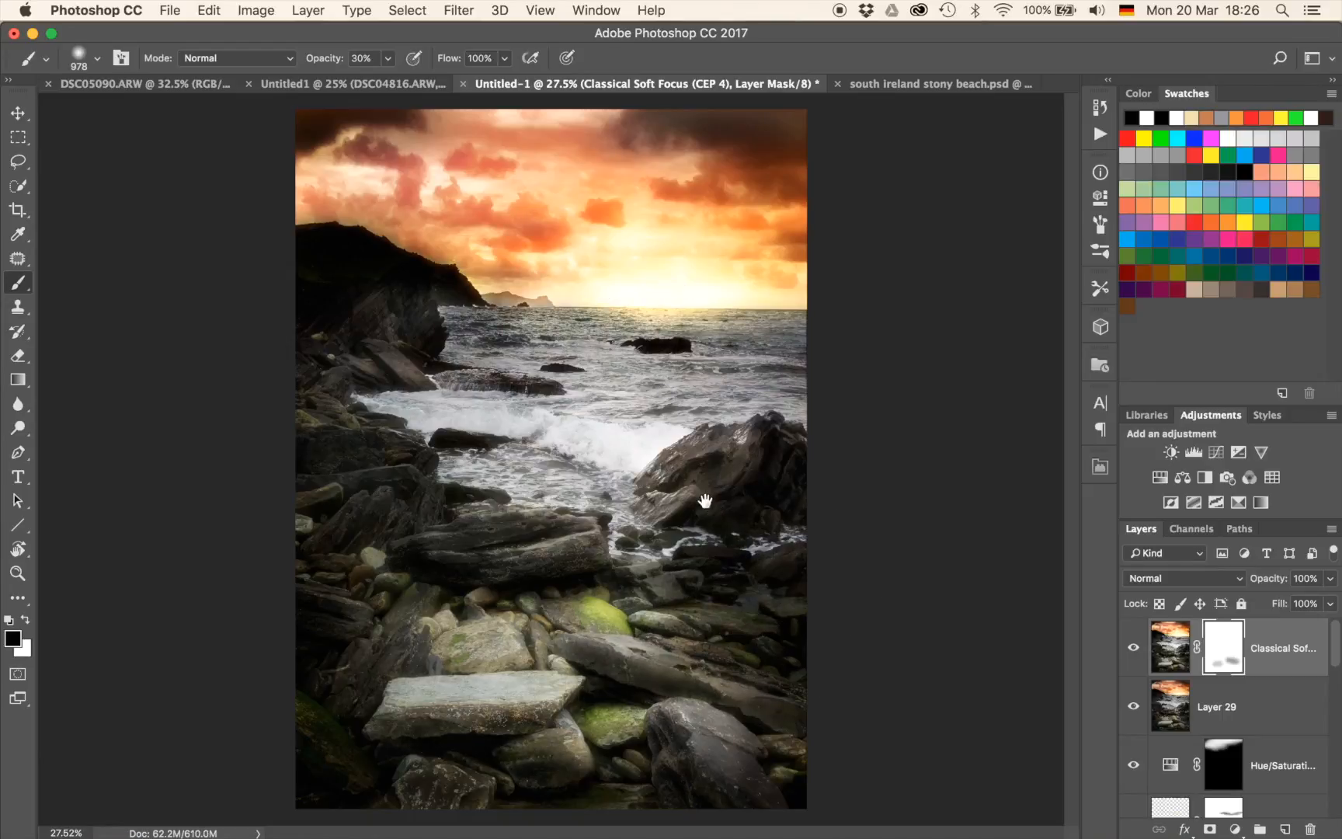
mouse_move(631, 450)
mouse_down()
mouse_move(557, 444)
mouse_move(660, 448)
mouse_up()
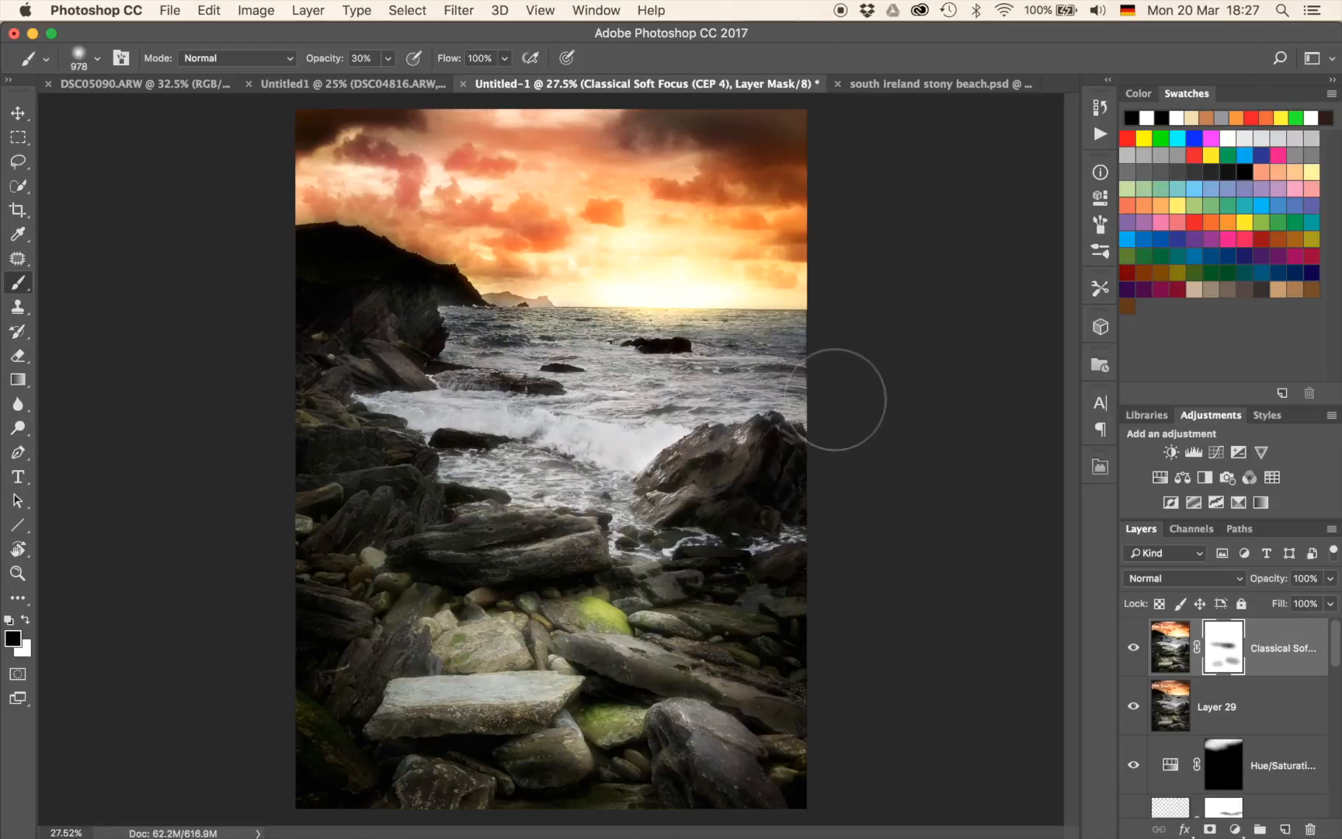
scroll(658, 400, up, 3)
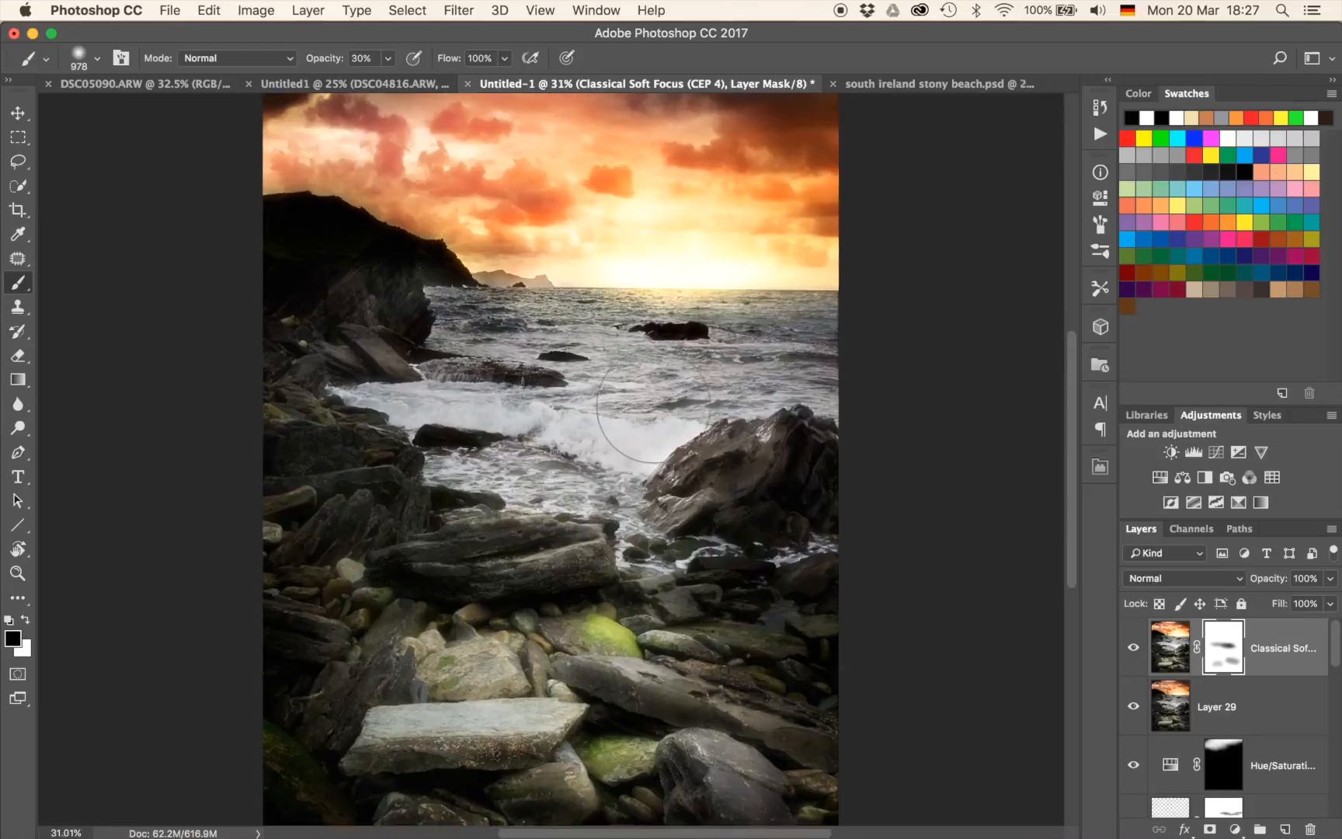
mouse_move(556, 322)
mouse_down()
mouse_move(581, 581)
mouse_move(621, 230)
mouse_up()
mouse_move(656, 618)
mouse_down()
mouse_move(640, 556)
mouse_move(608, 629)
mouse_move(637, 719)
mouse_up()
scroll(606, 563, down, 2)
scroll(612, 605, down, 2)
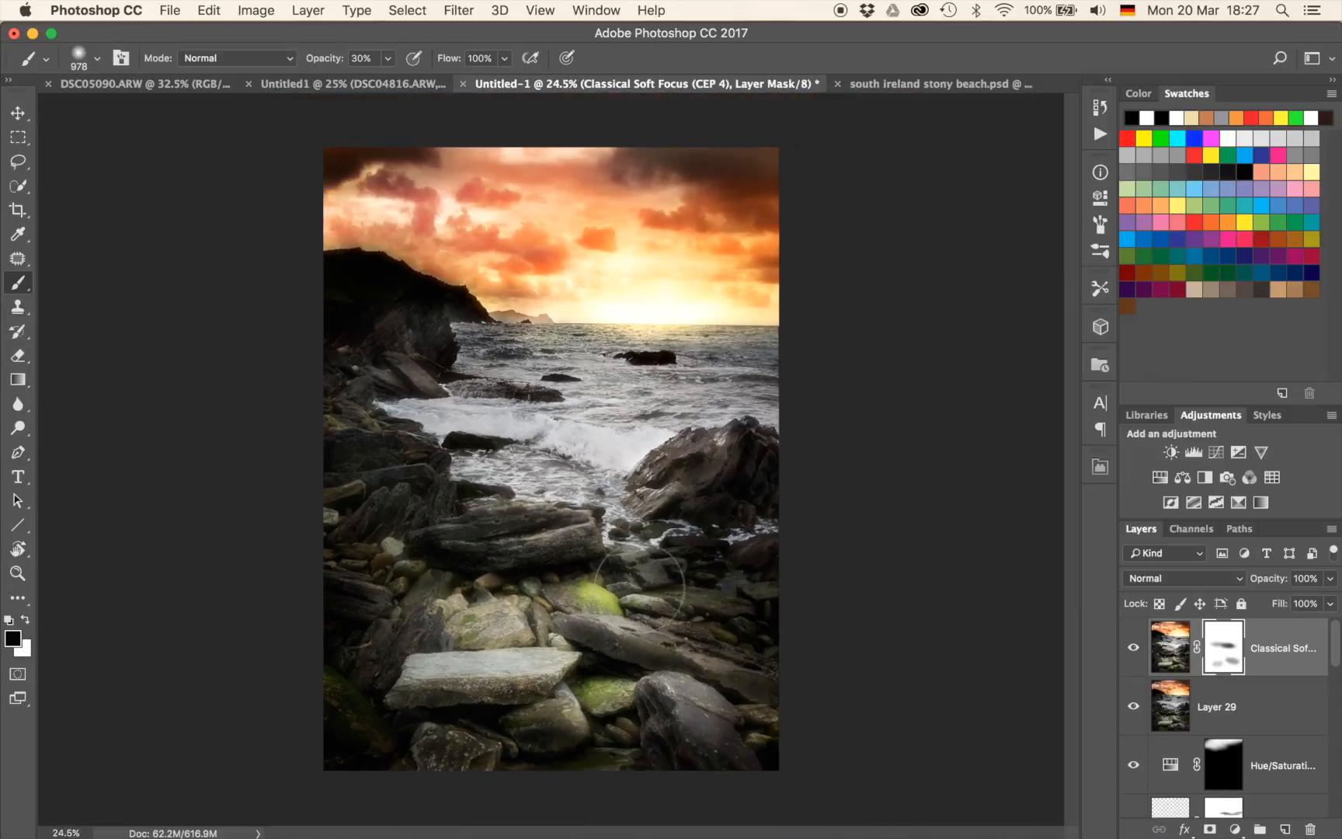